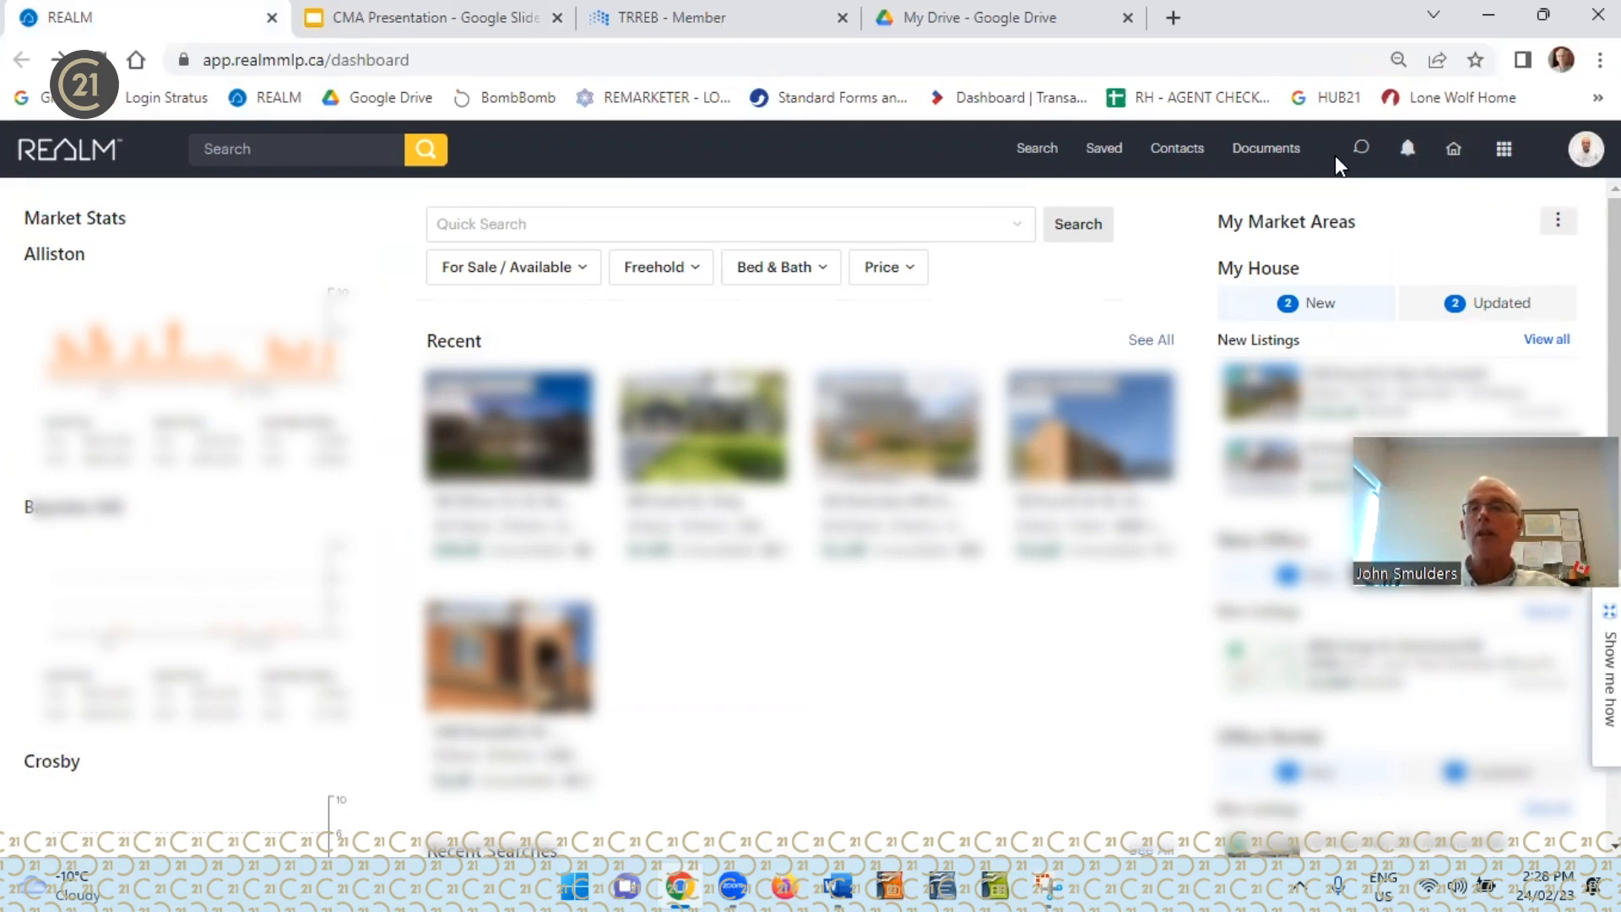
Create a new comparative market analysis in REALM CMA for the subject property, looked up by its street address
click(1503, 156)
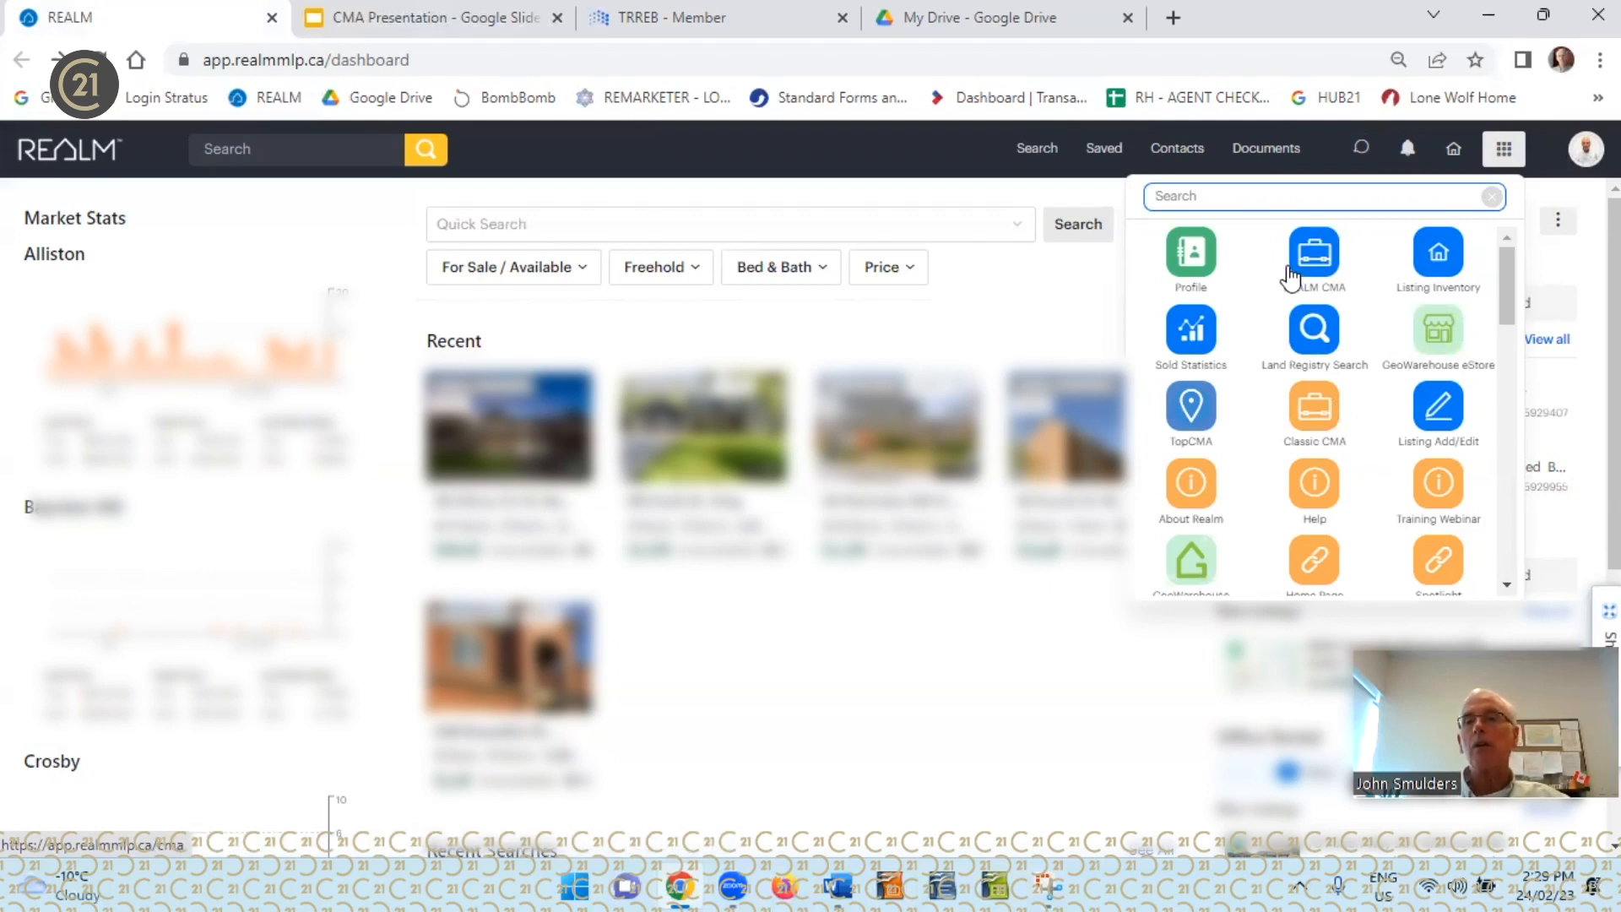
click(1319, 258)
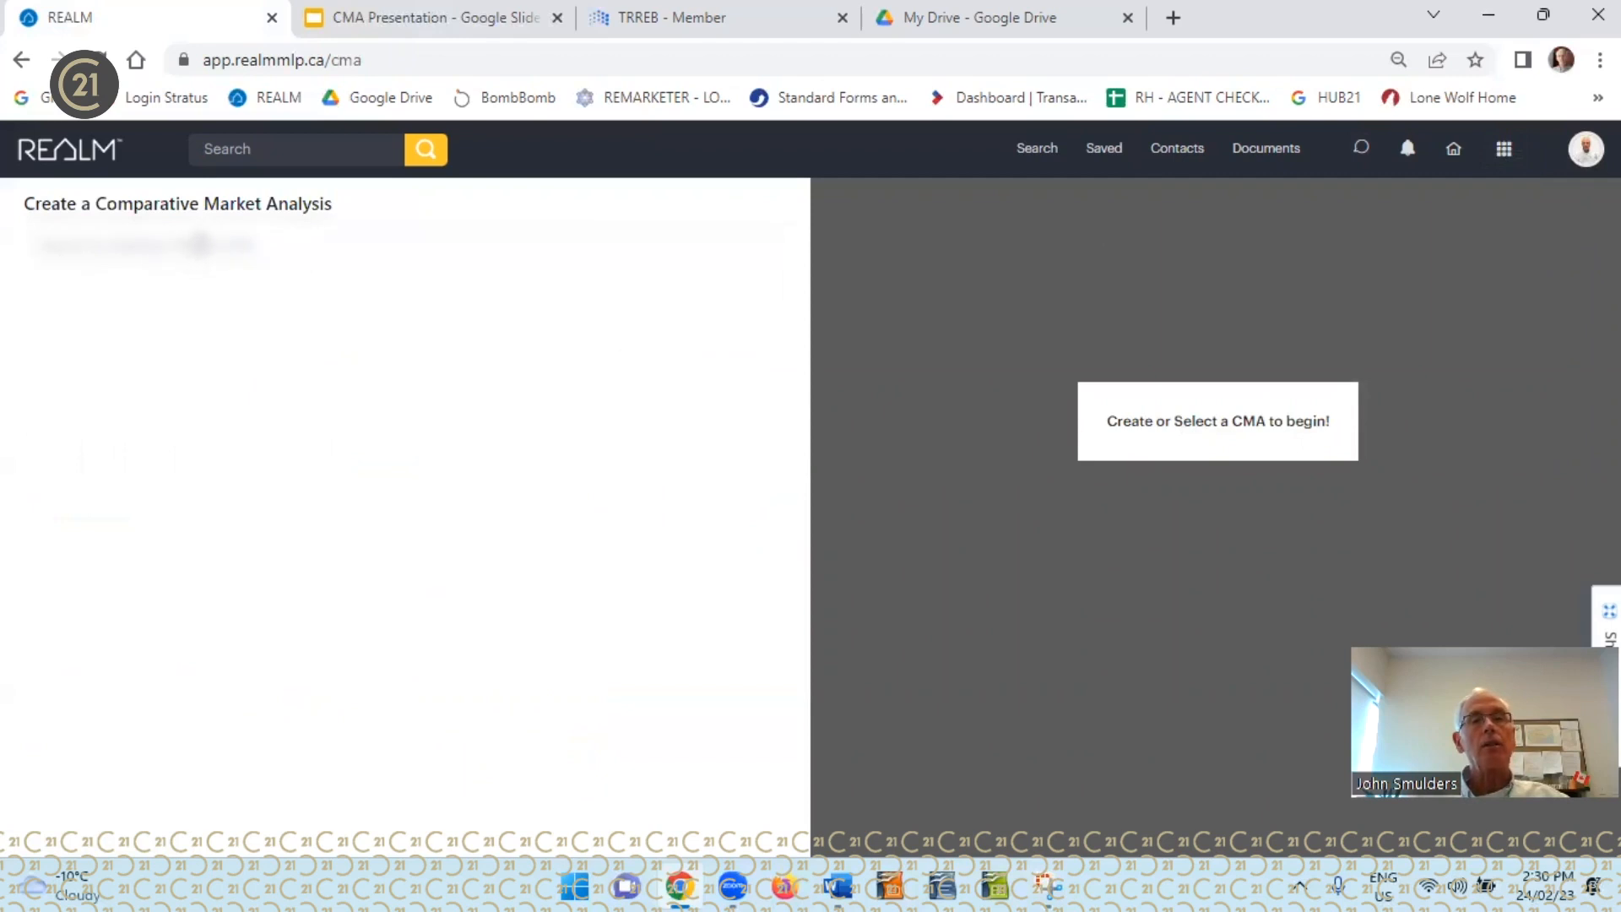
click(200, 244)
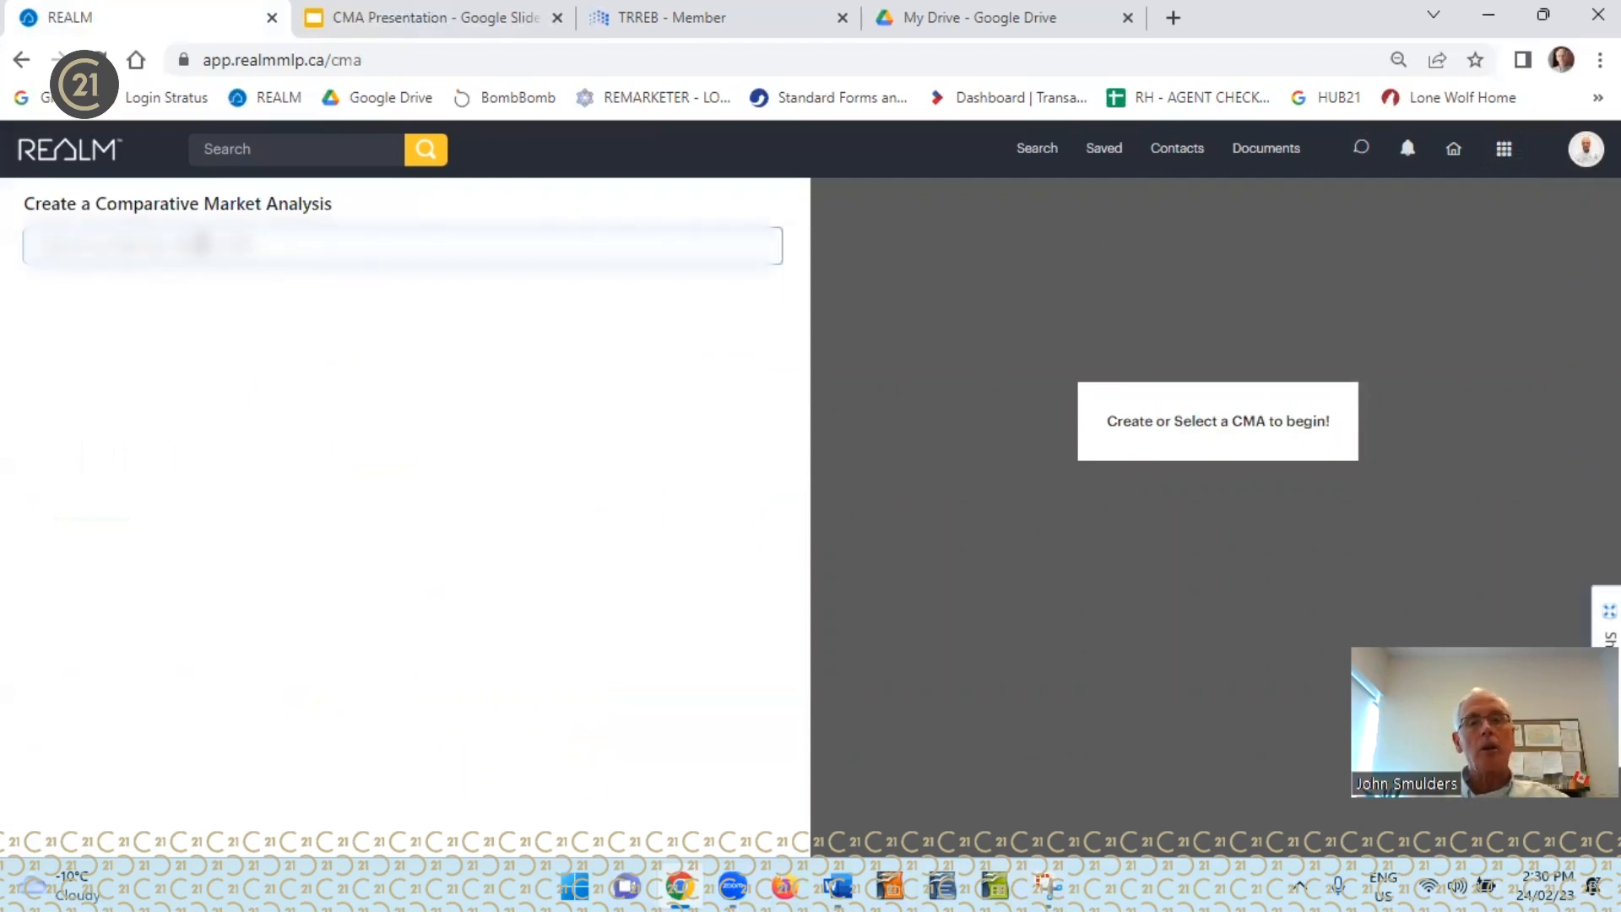
text(12)
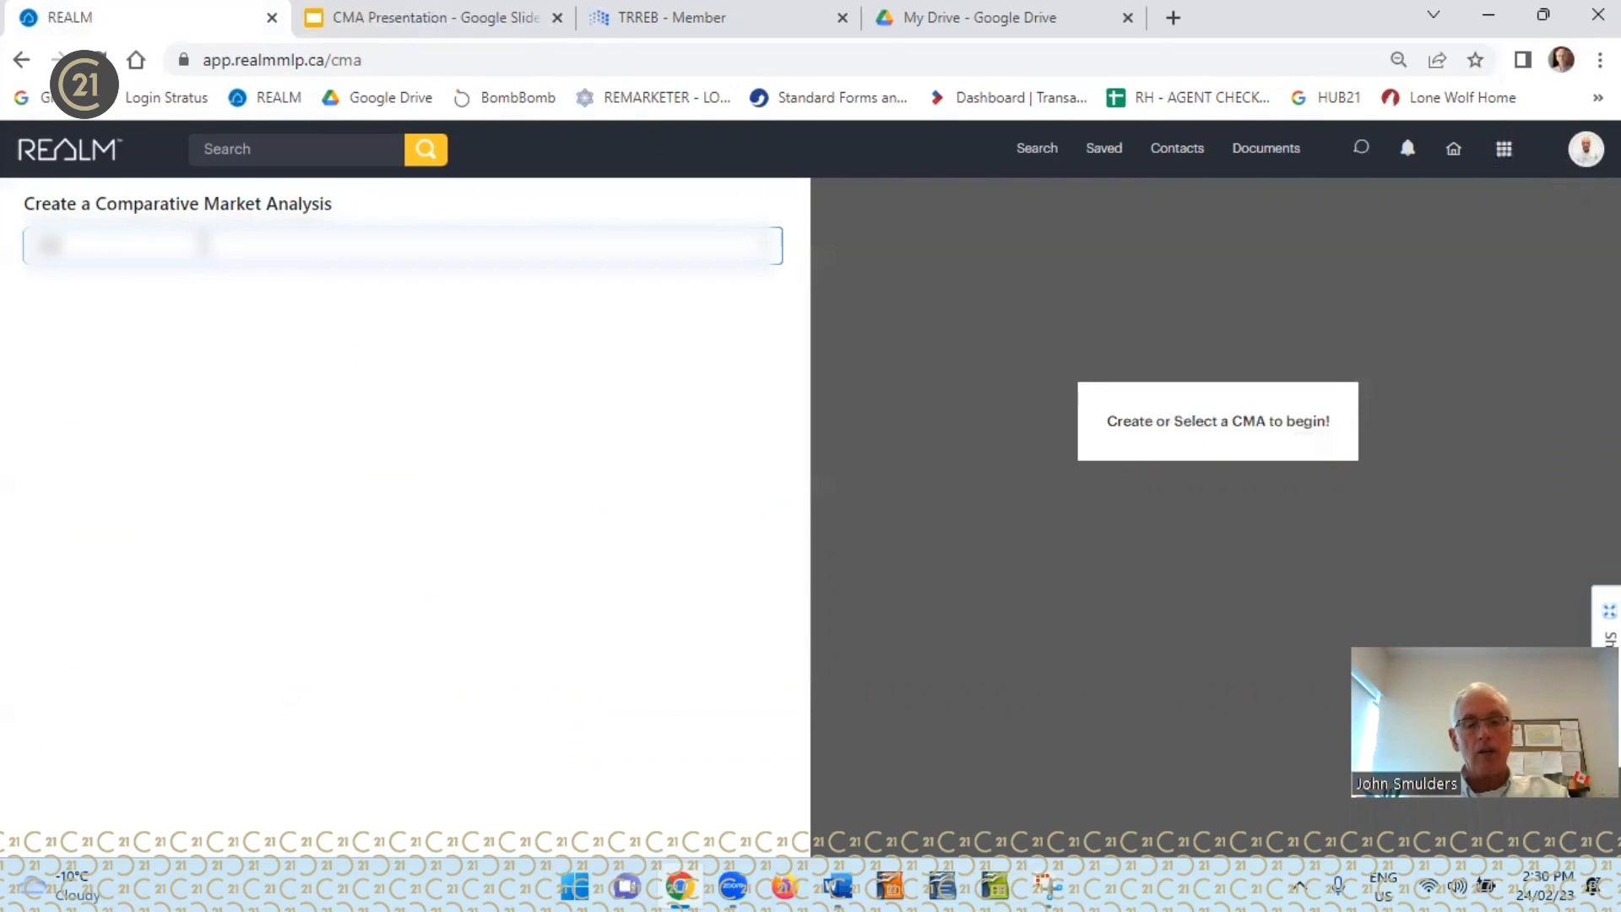
text( knight)
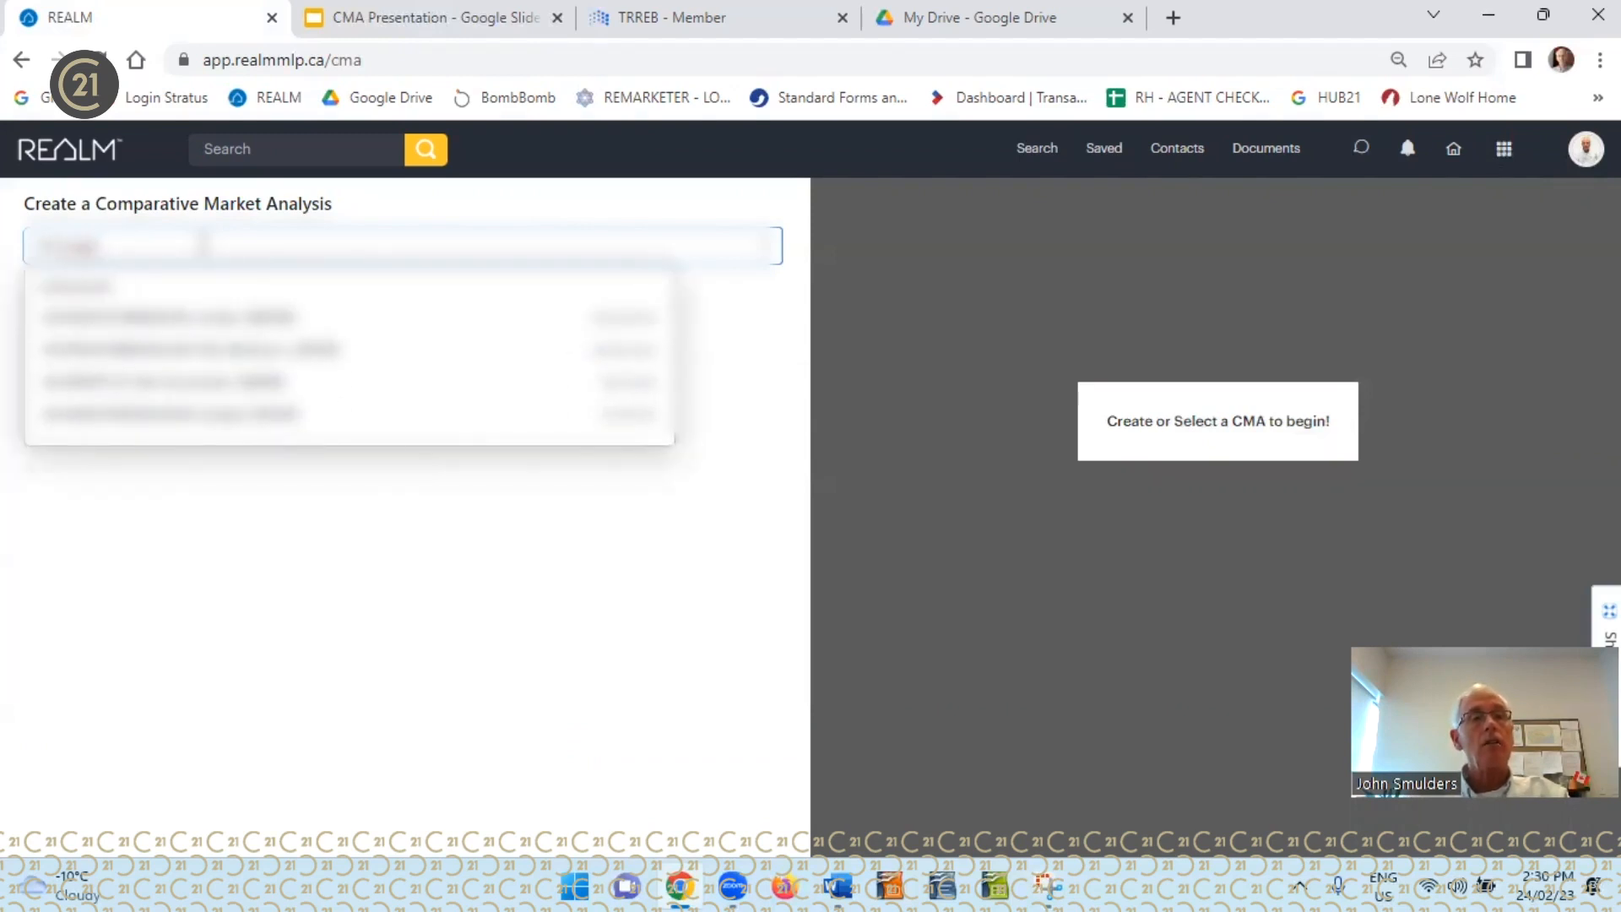
key(BackSpace)
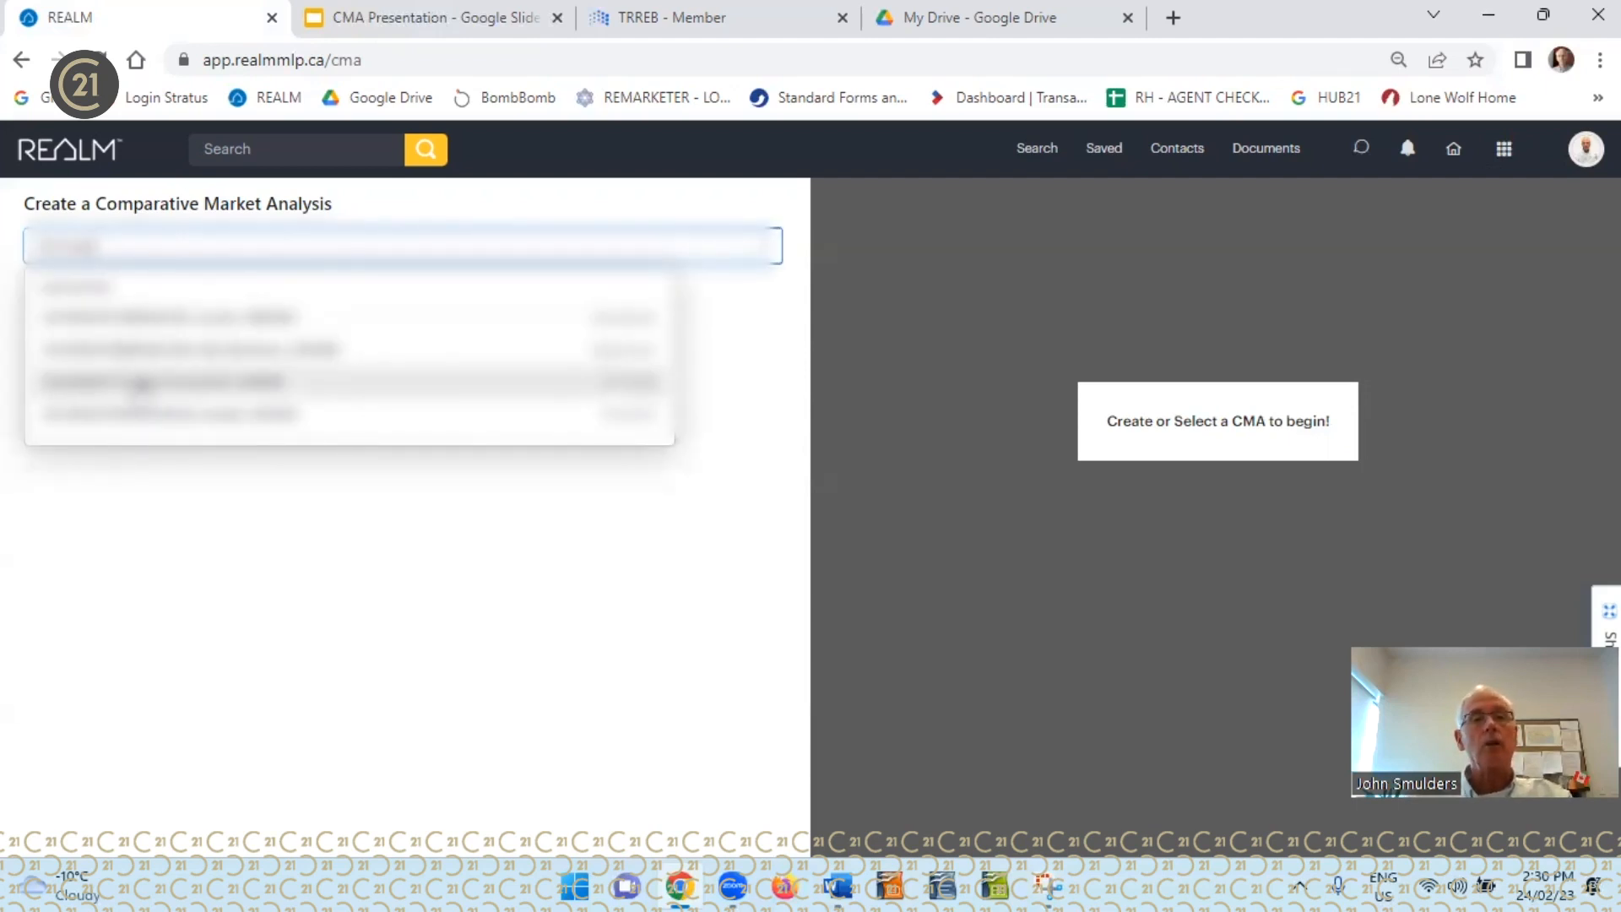
click(141, 383)
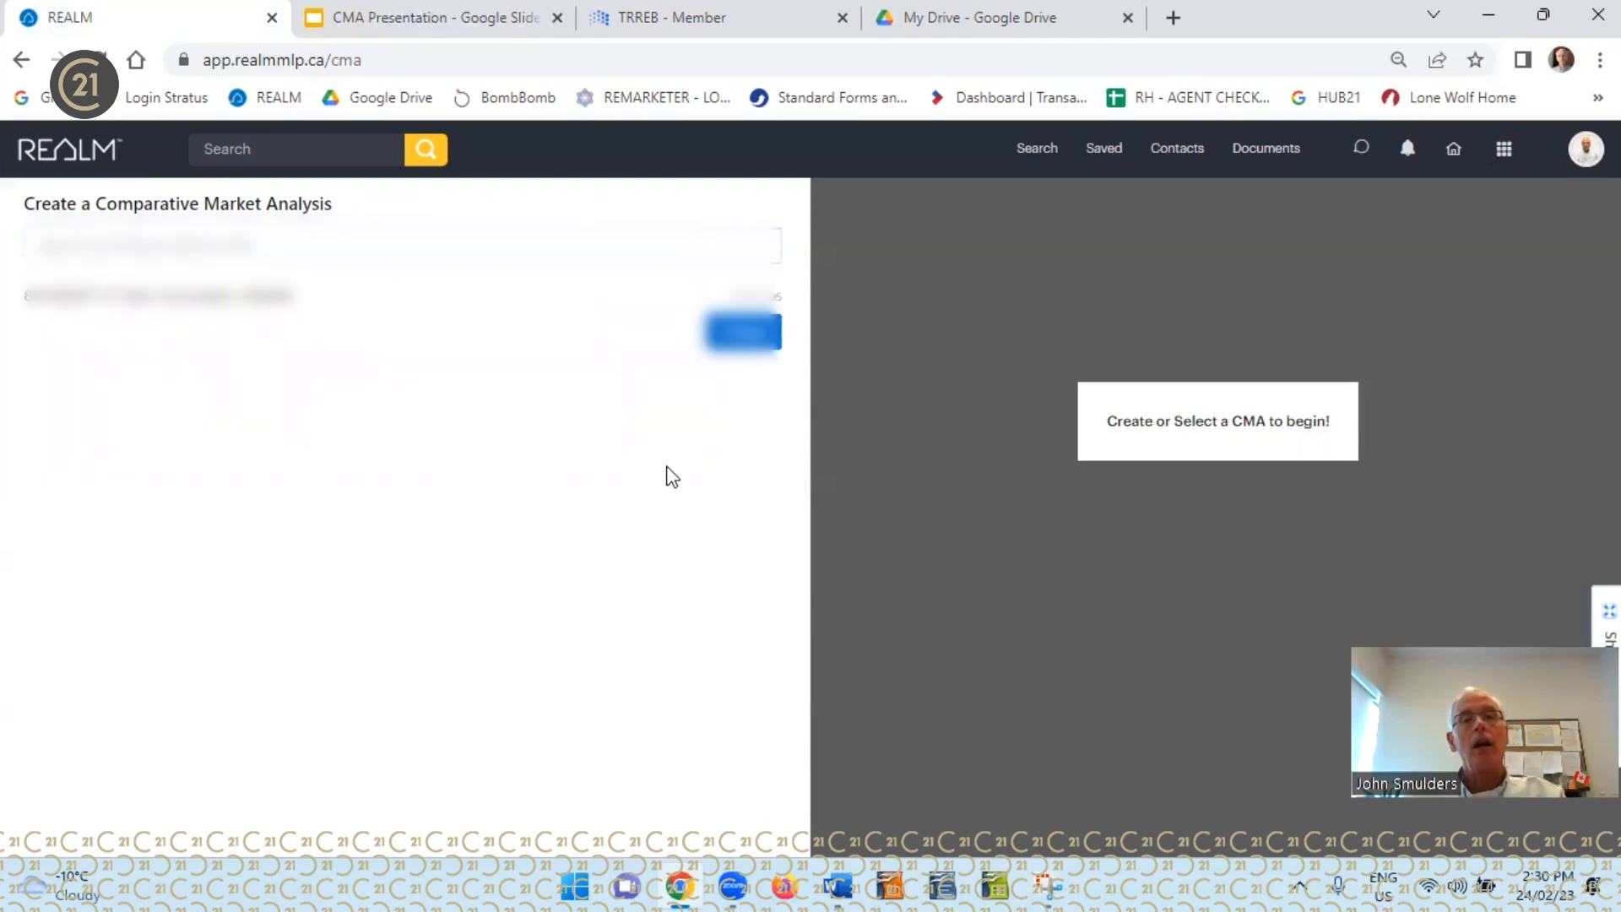
click(760, 336)
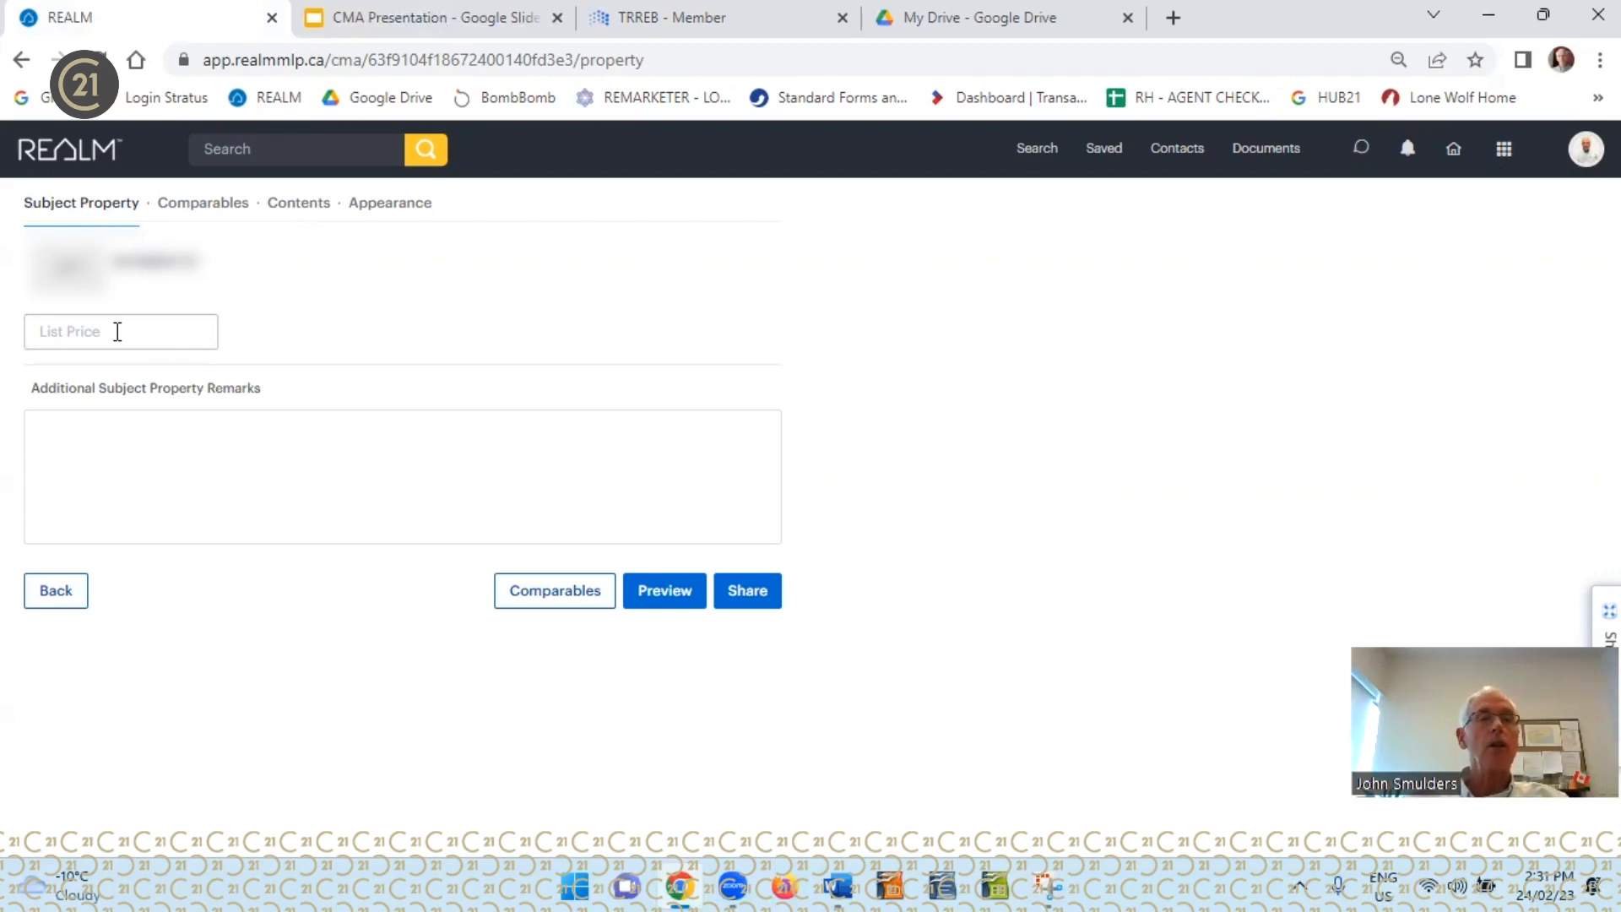
Enter the additional subject property remarks "Nice home in a great neighborhood. 5 Years old without a finished basement."
click(143, 432)
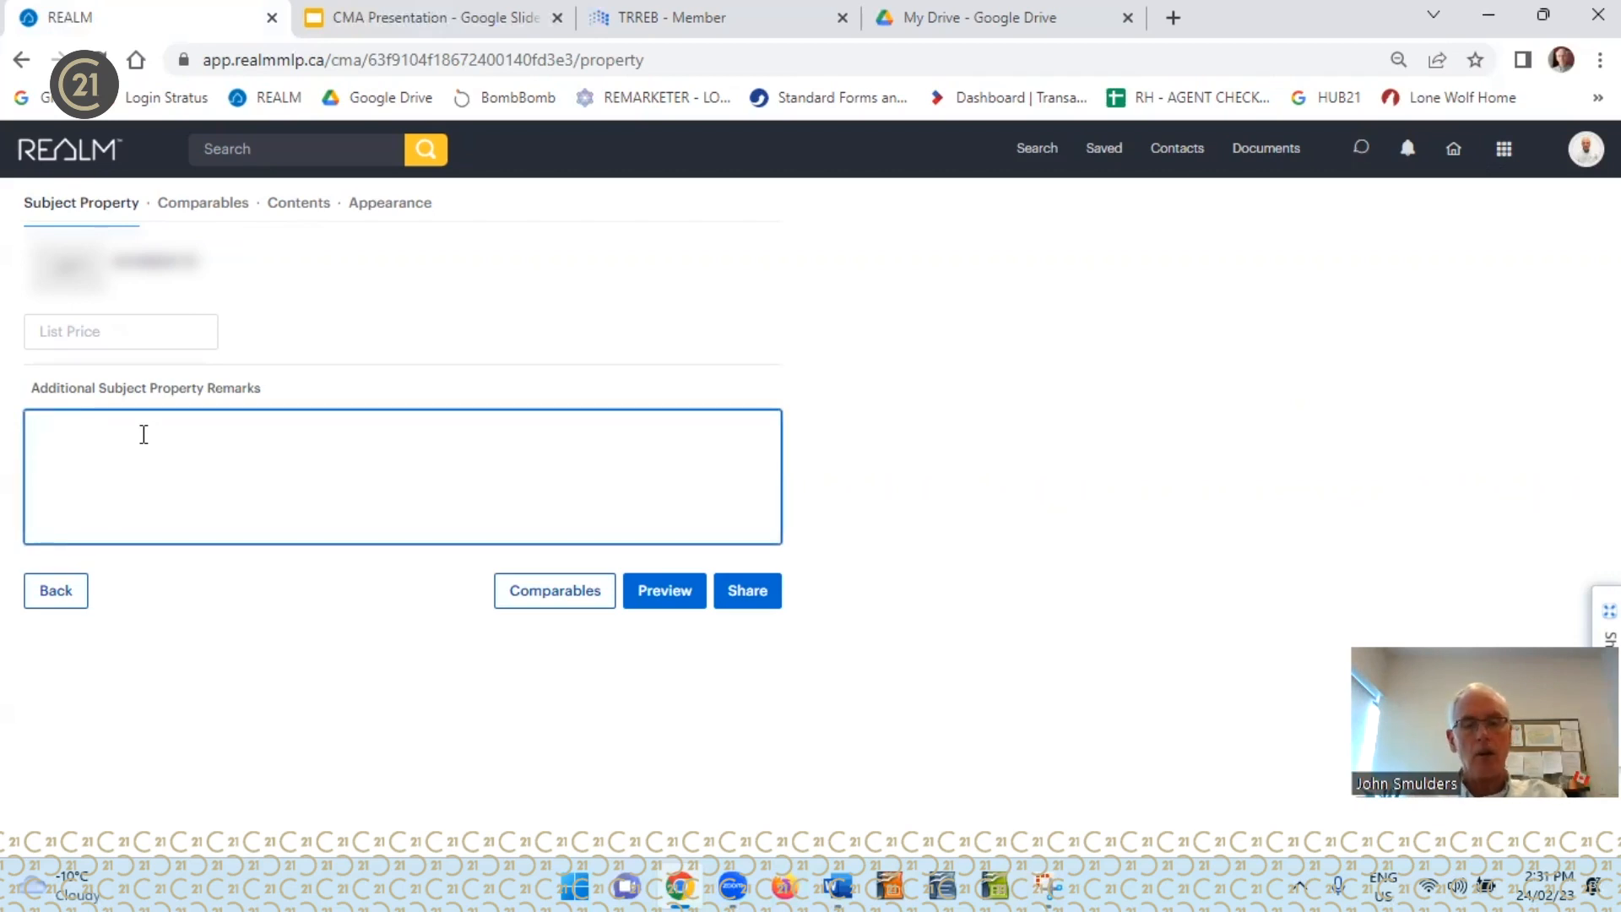
text(Nic)
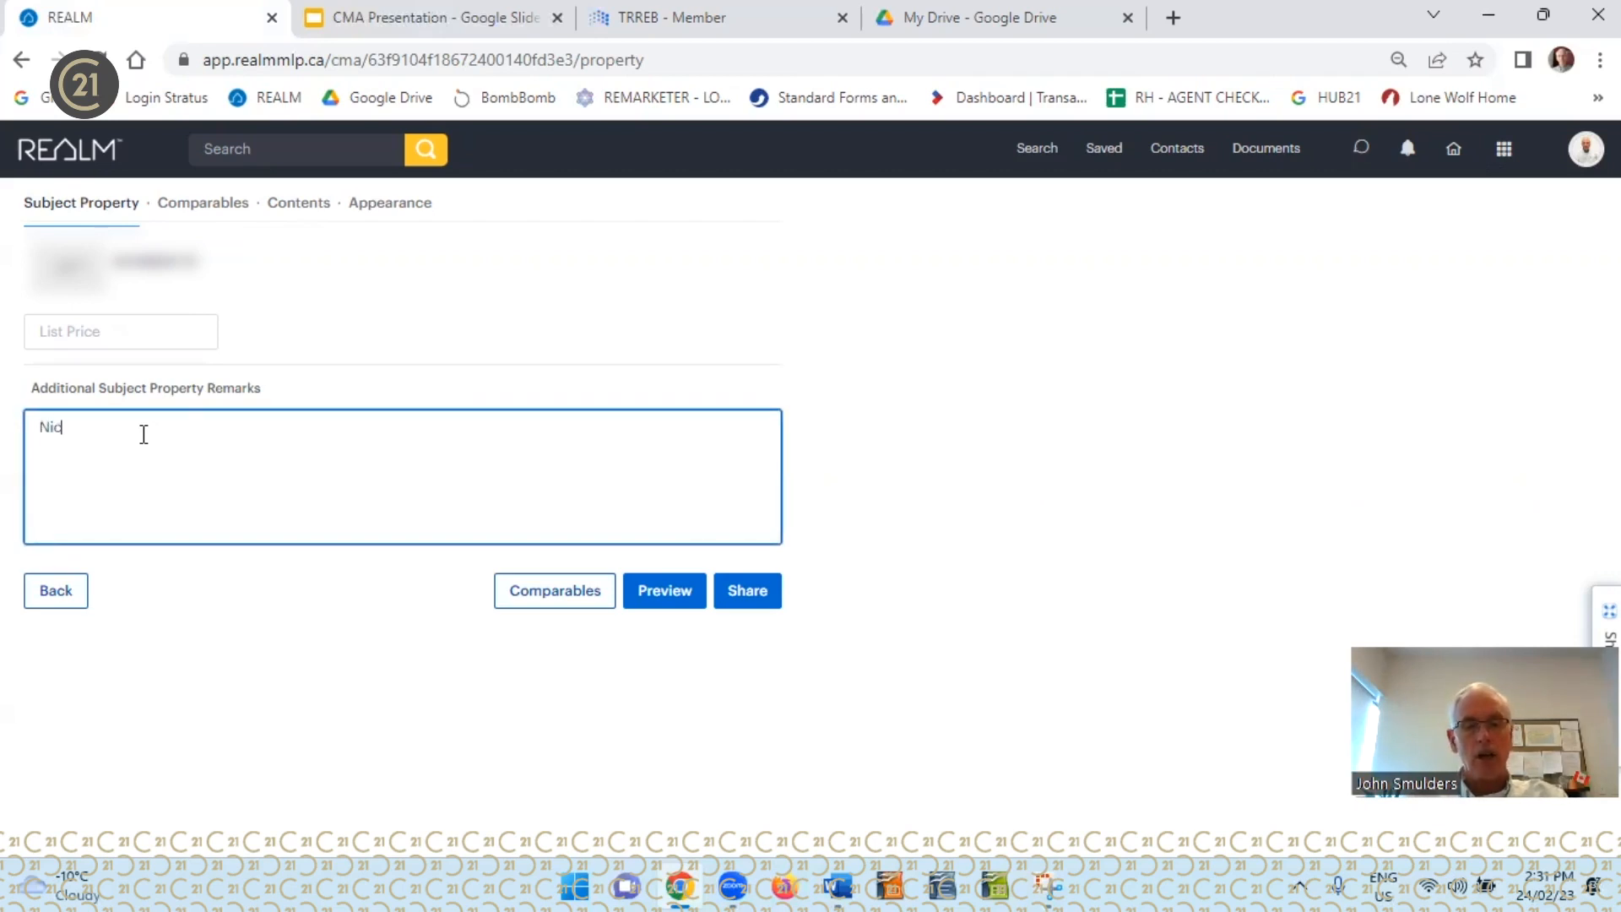
text(e home )
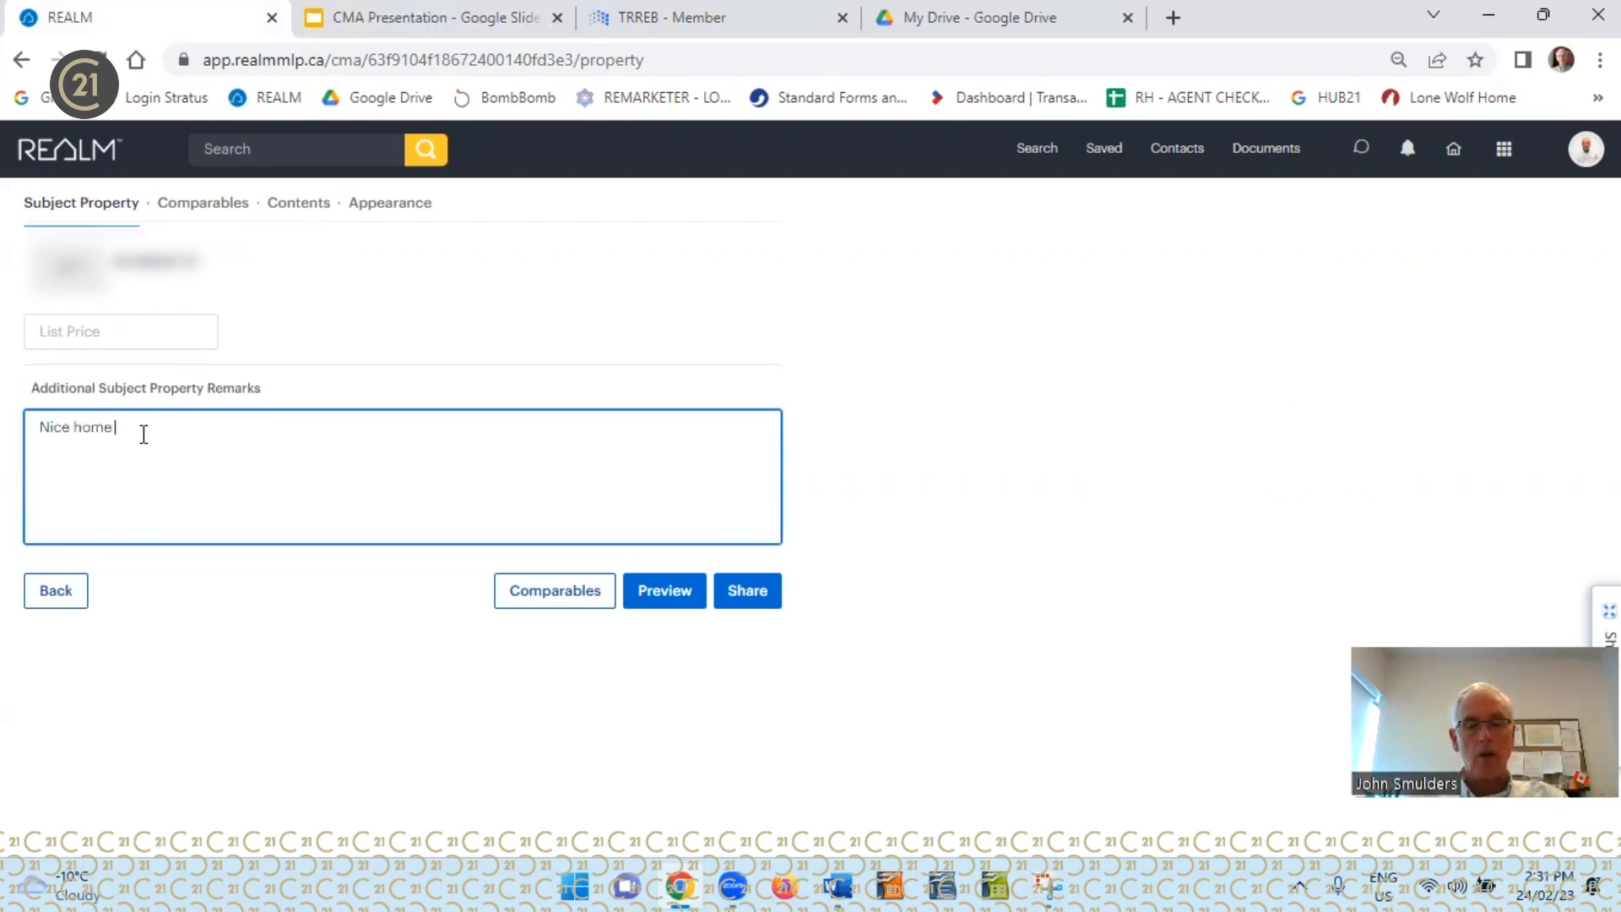
text(in a great )
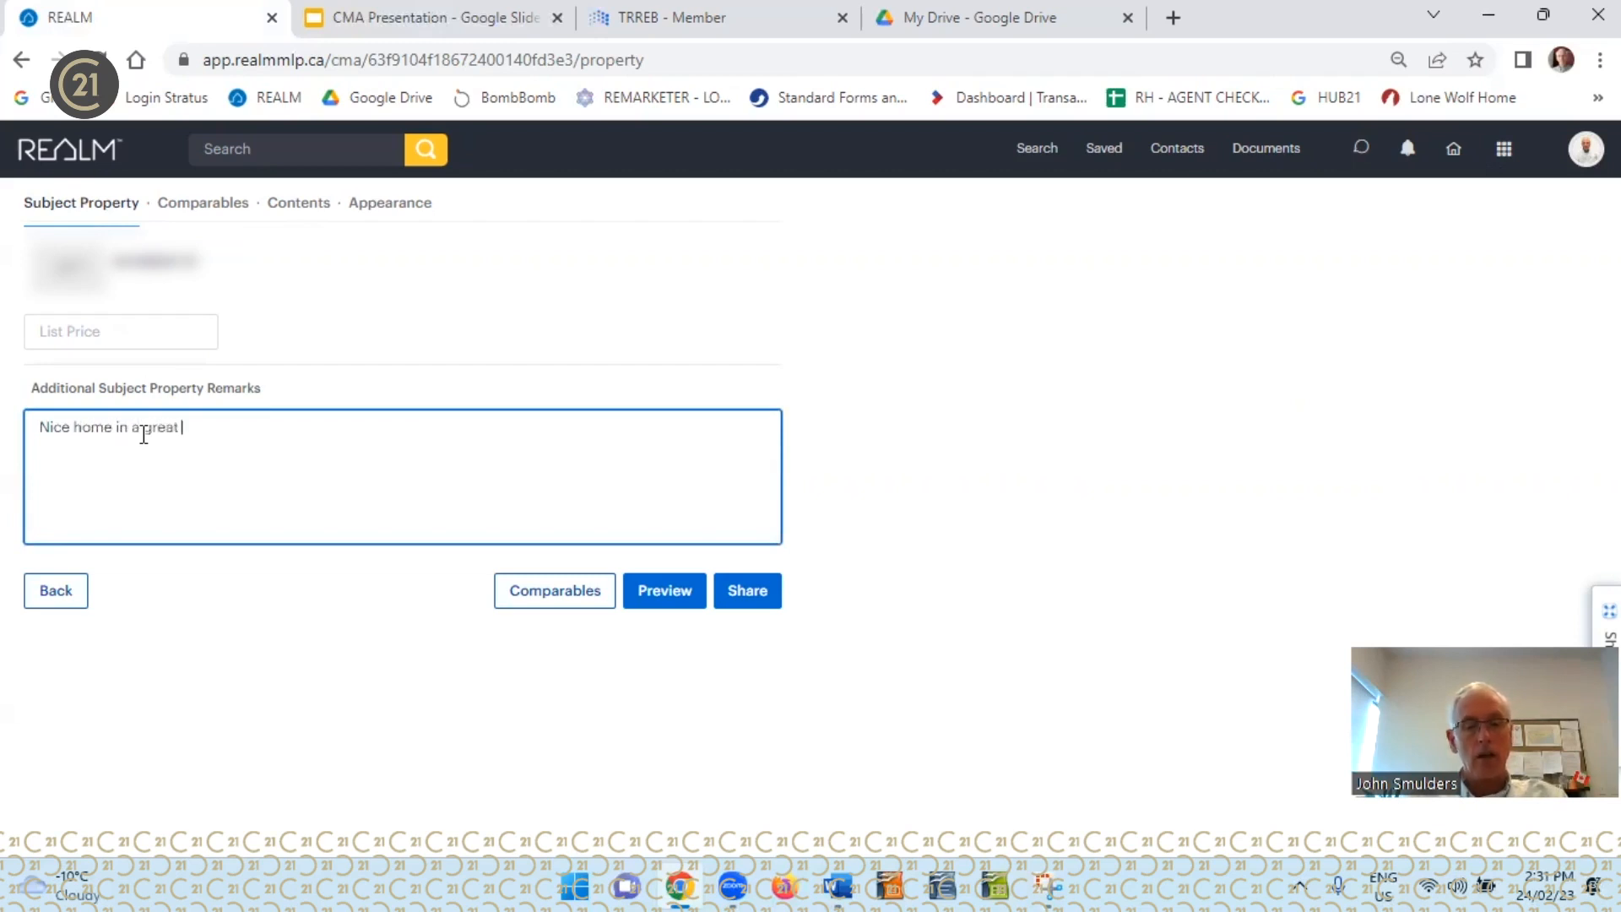
text(neighborhood.)
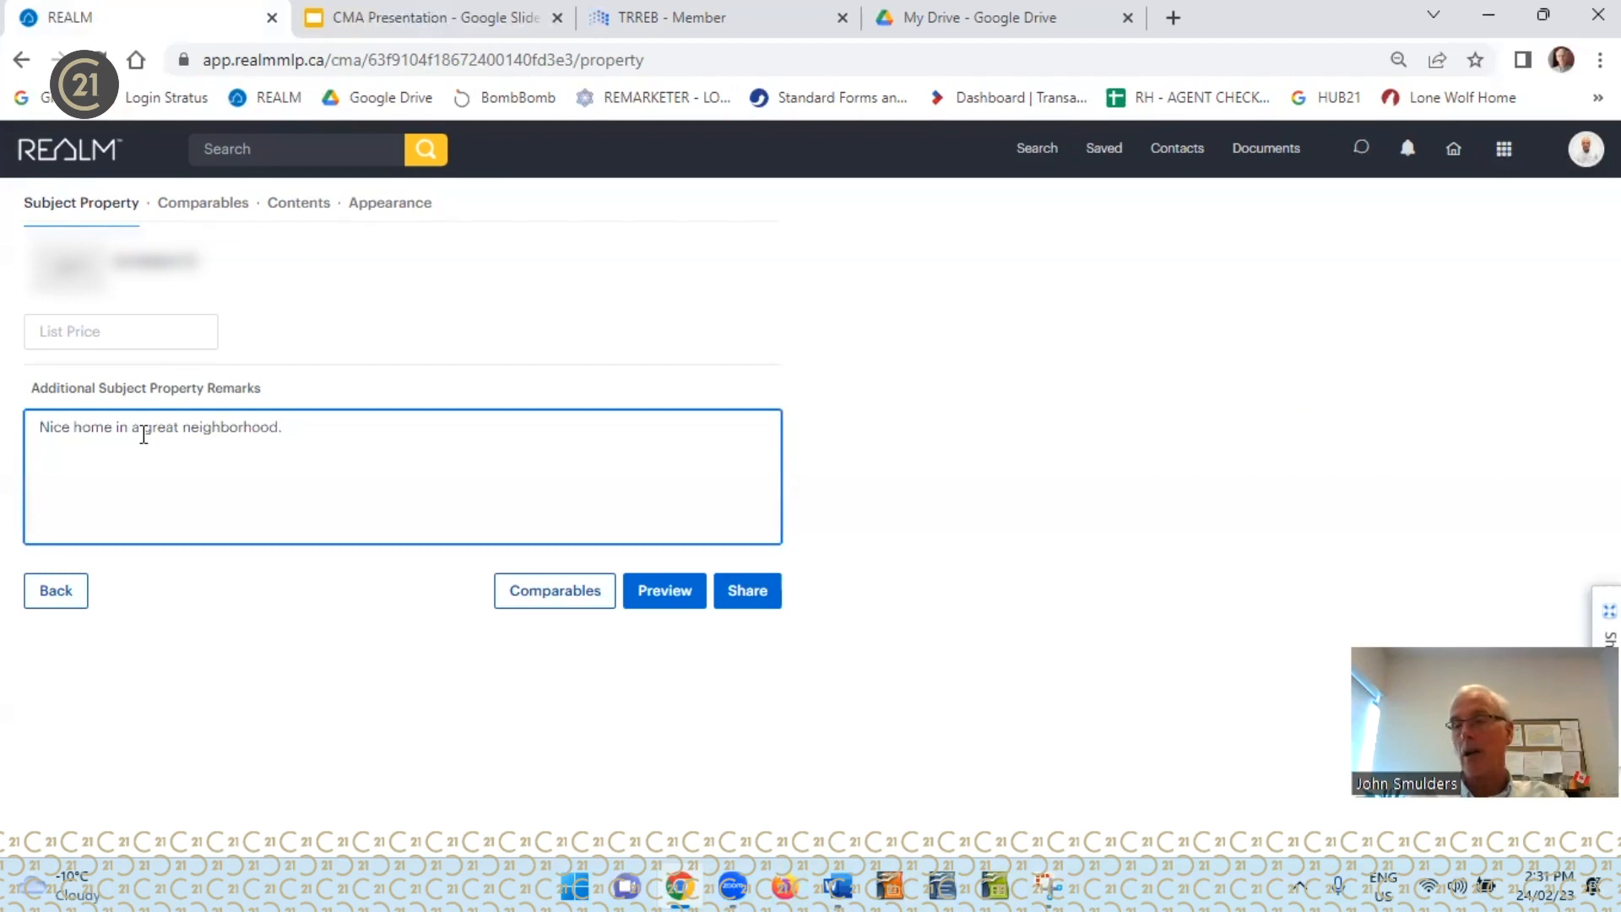
text(5 Y)
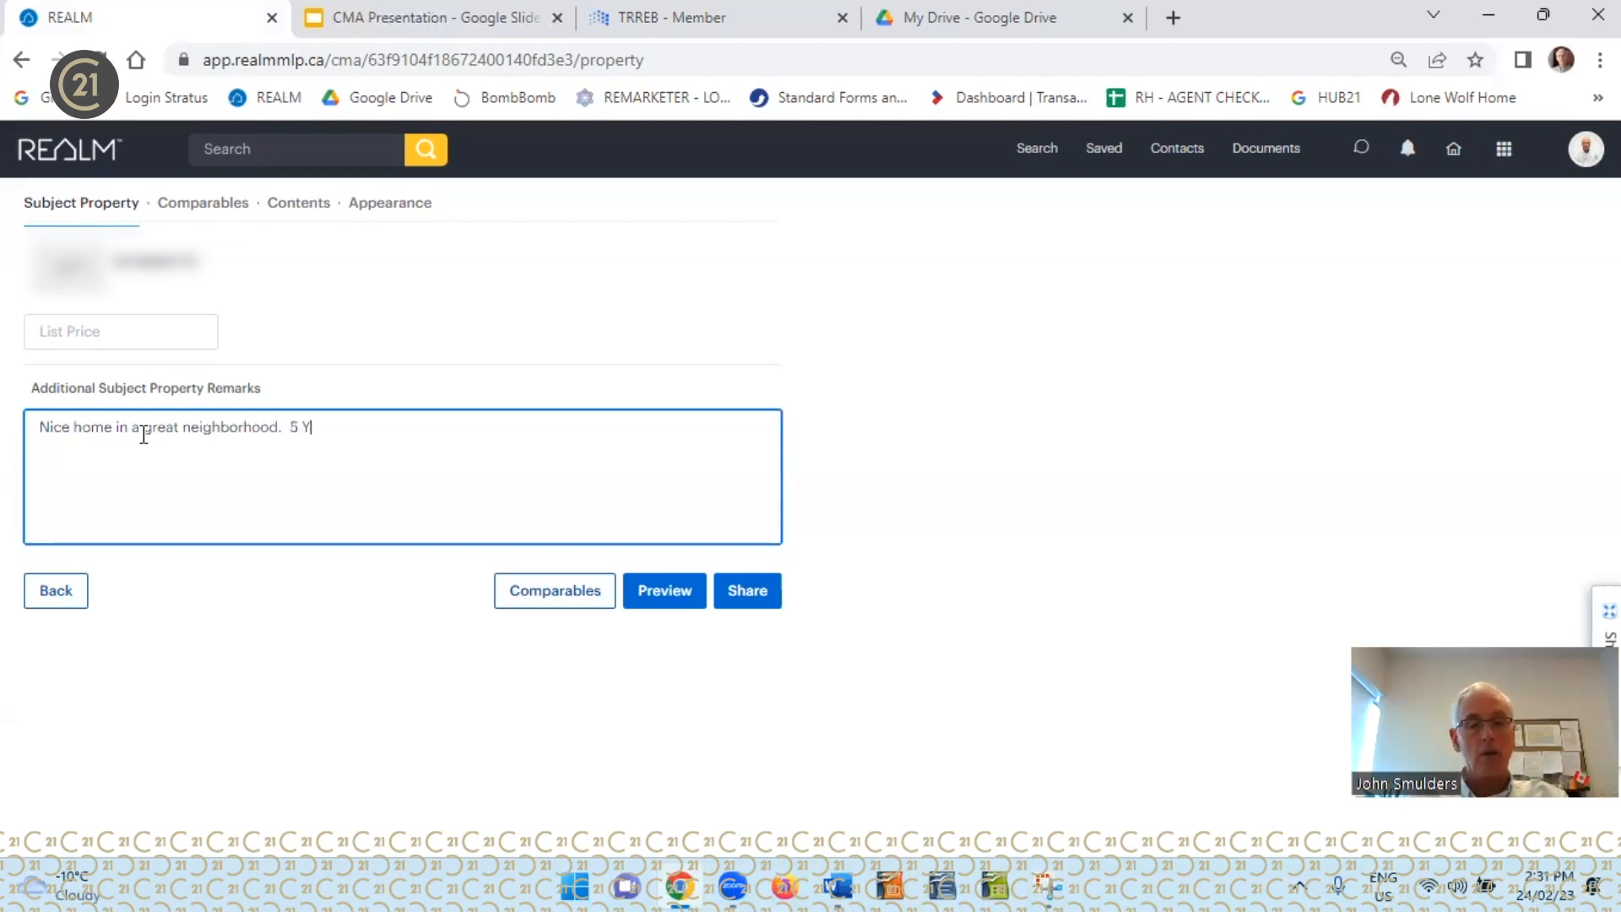
text(ears old)
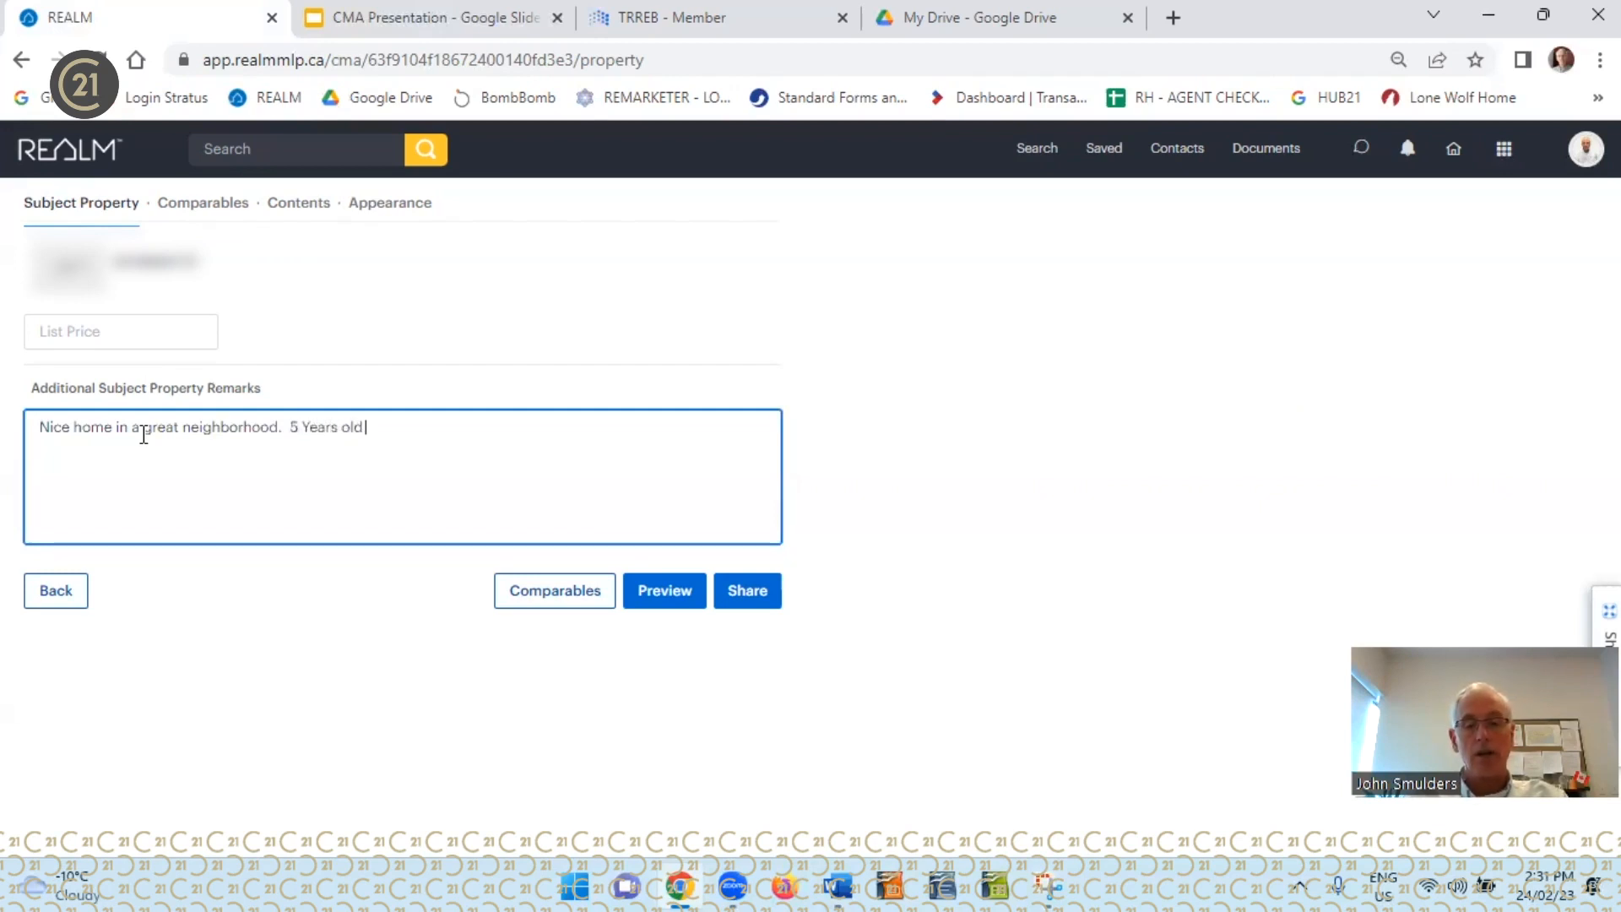
text( withou)
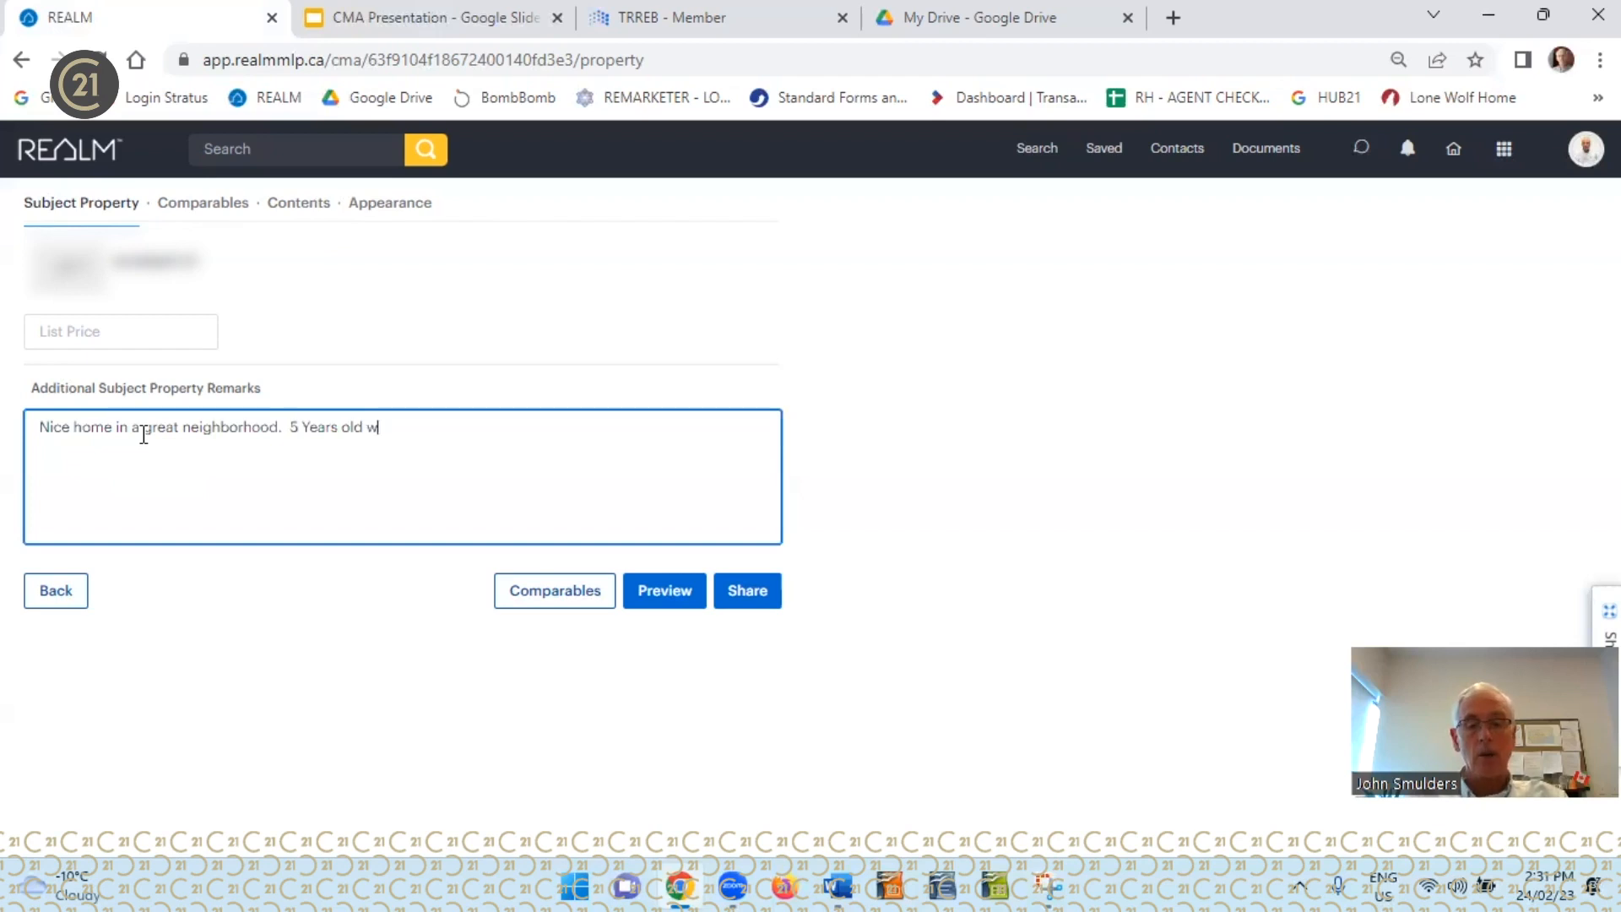
text(finished )
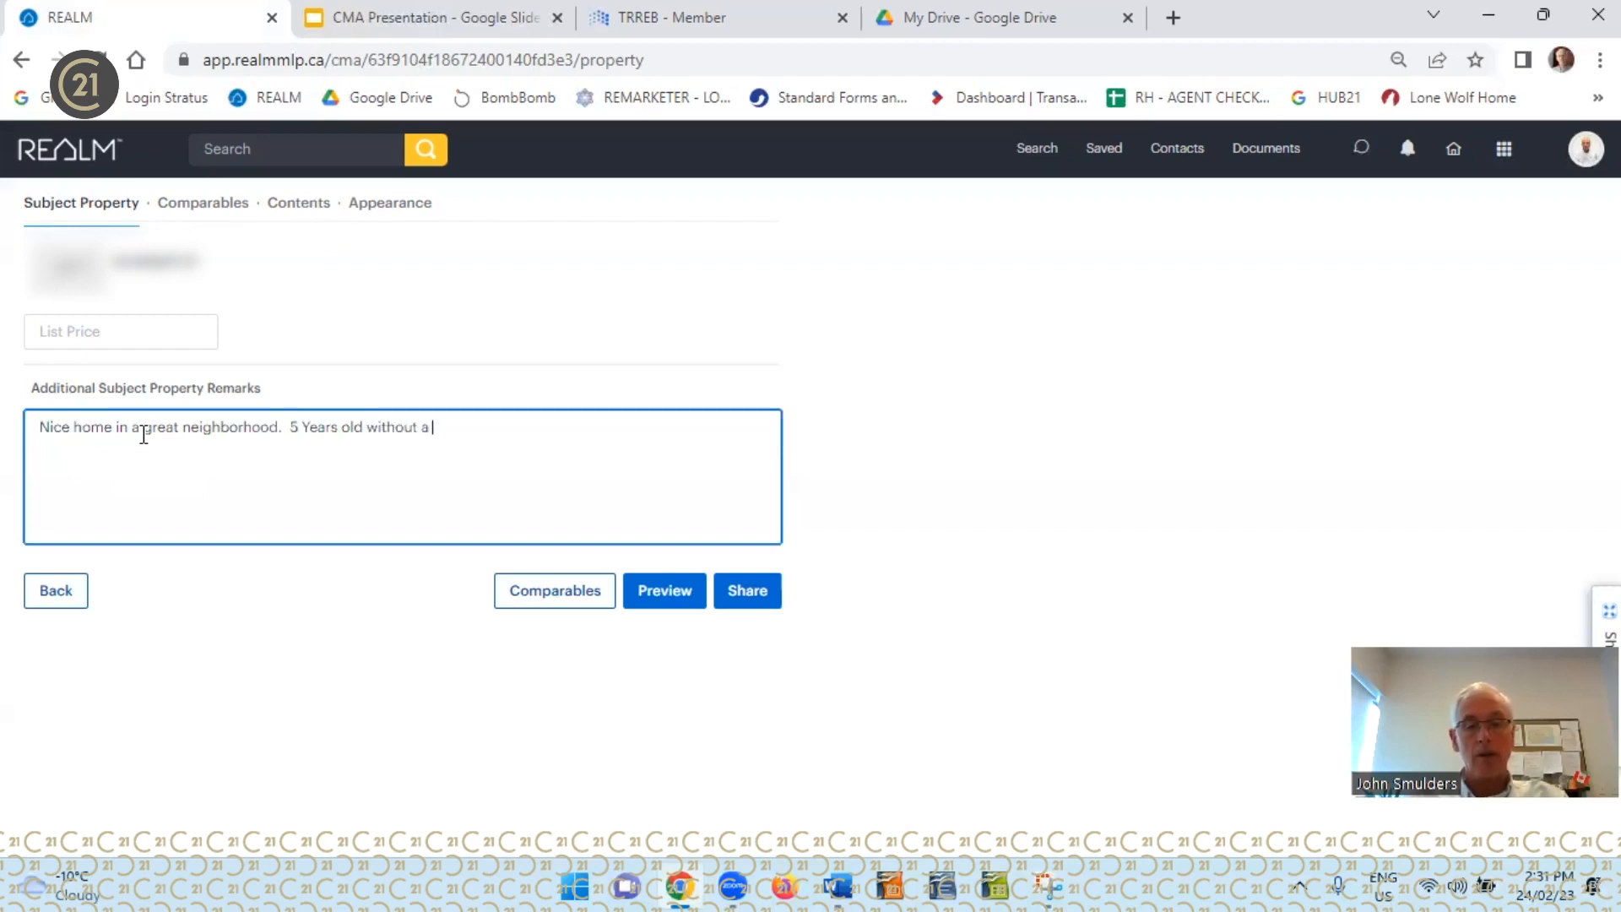
text(basement.)
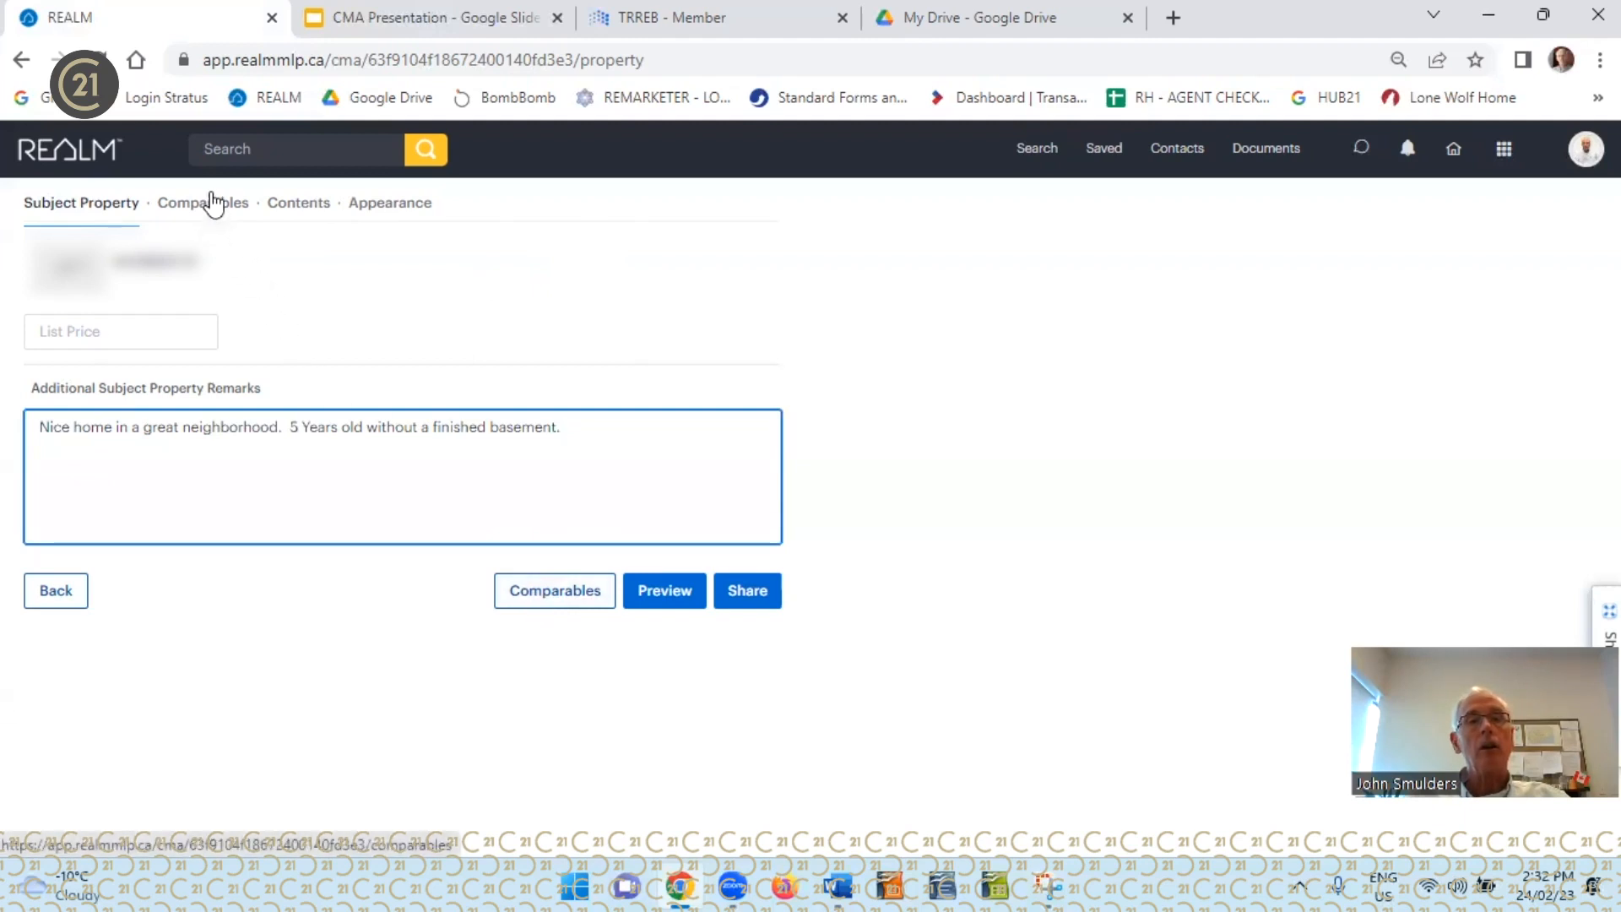
Add the first comparable listing to the CMA, looking it up by its street address
click(560, 610)
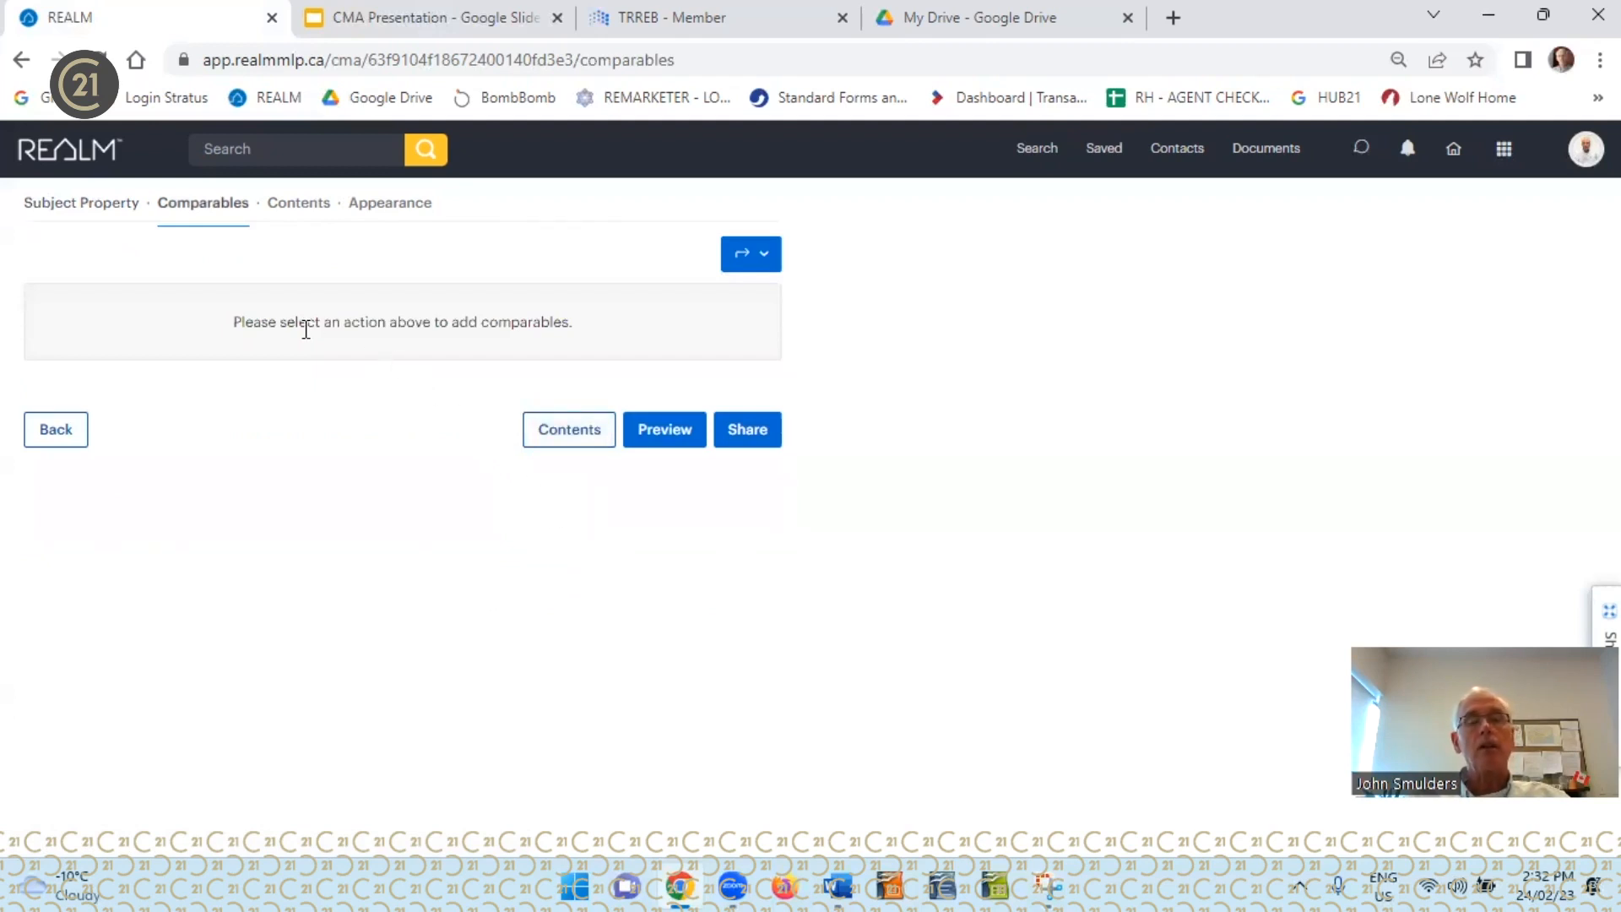
click(764, 258)
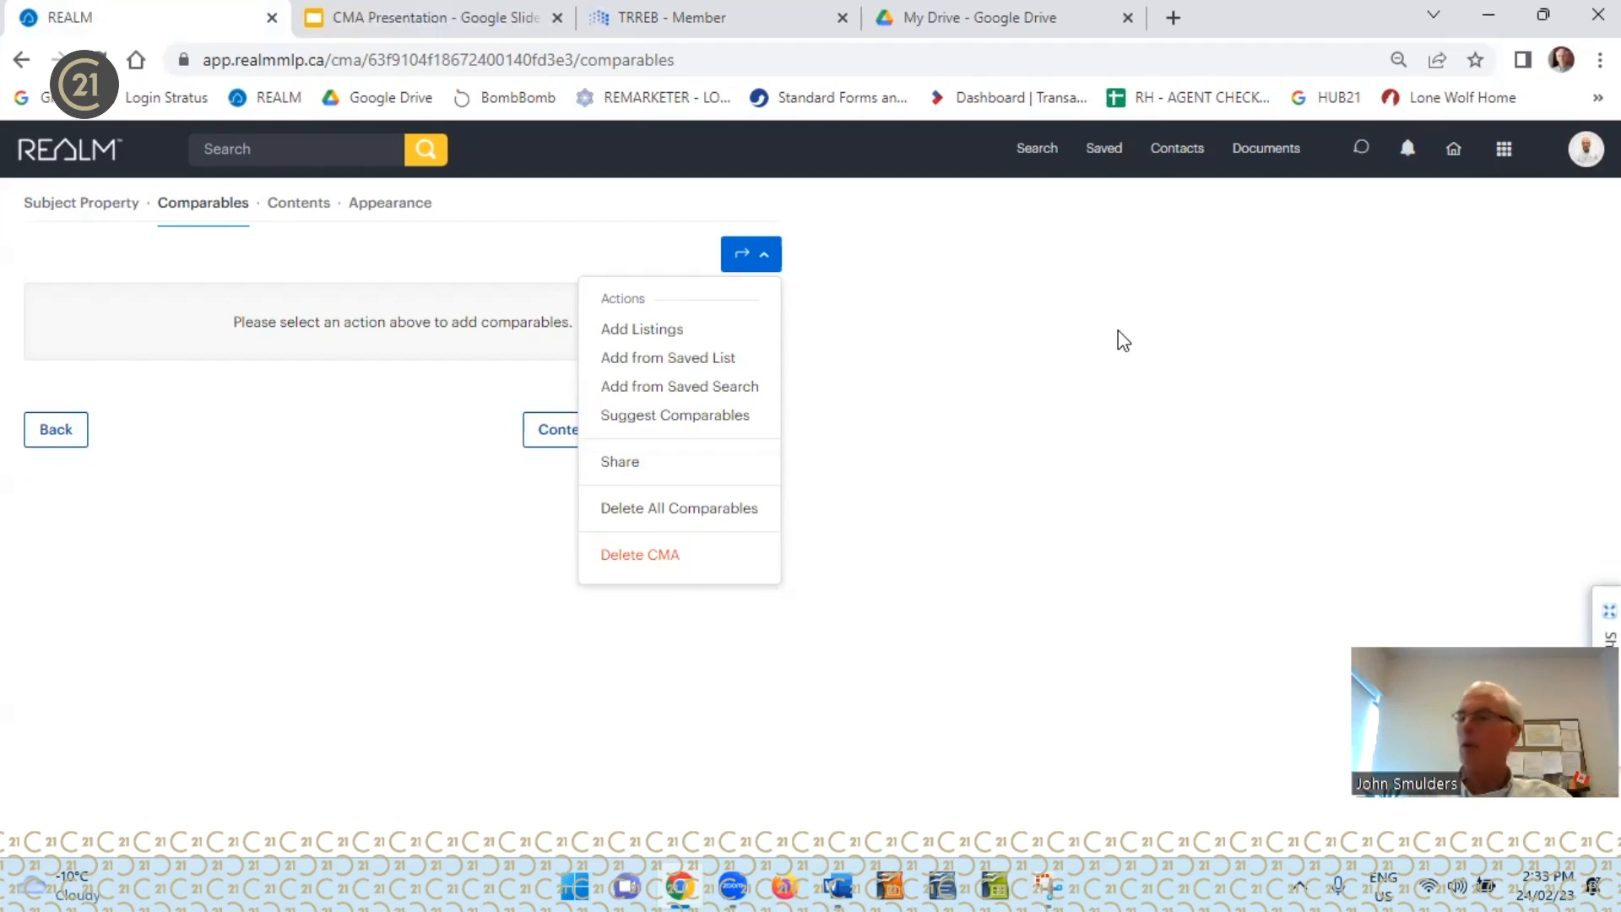
click(655, 332)
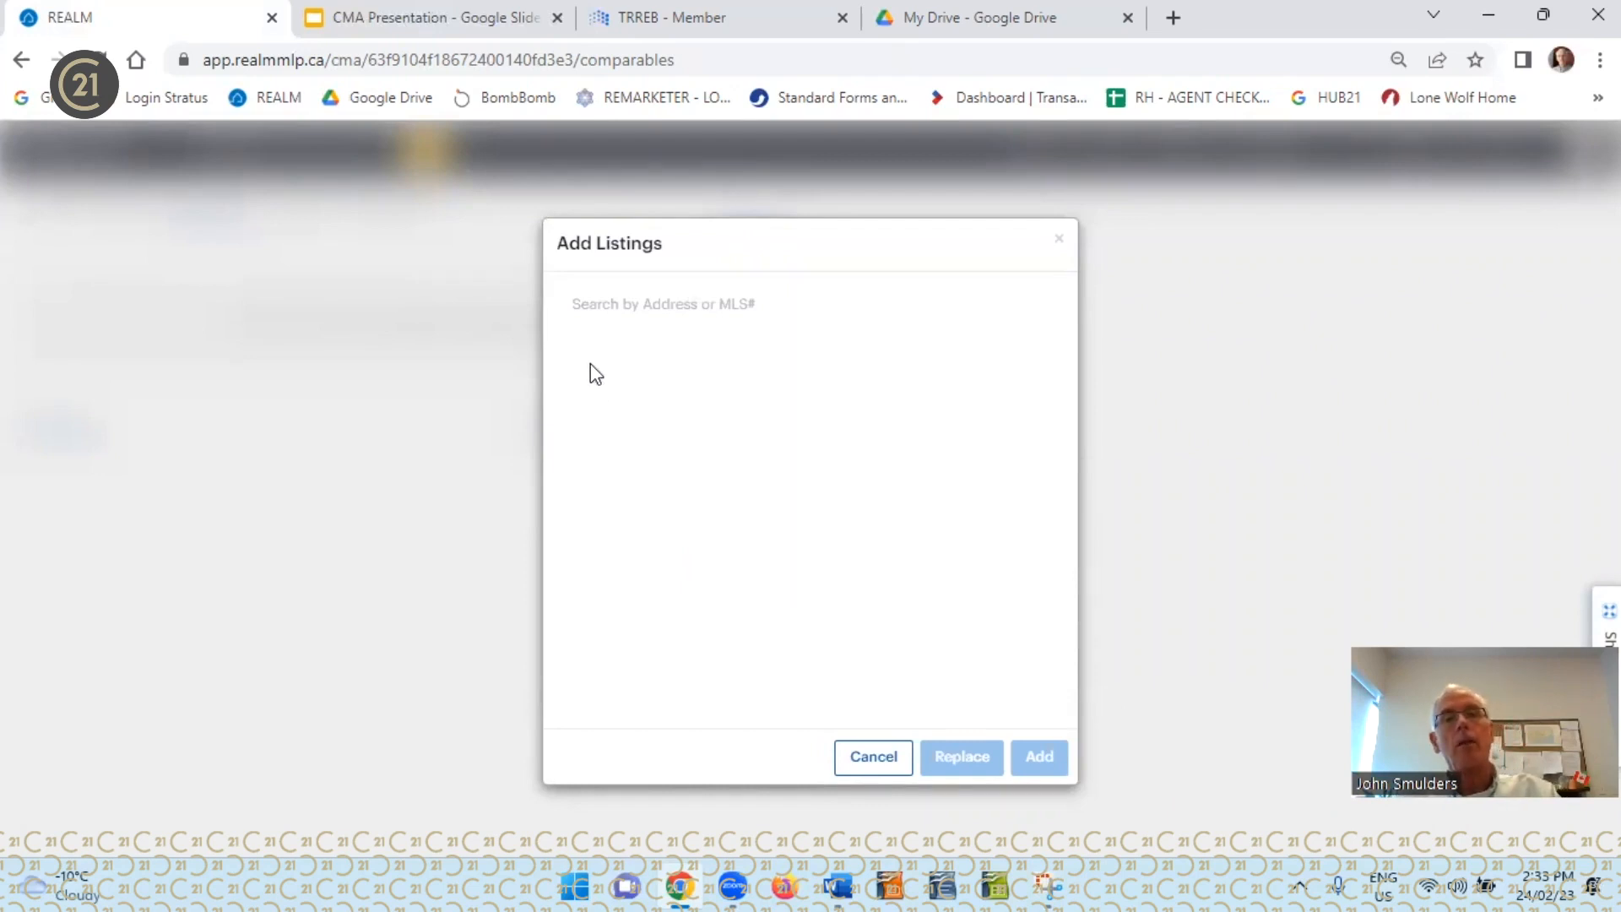
click(621, 304)
text(68)
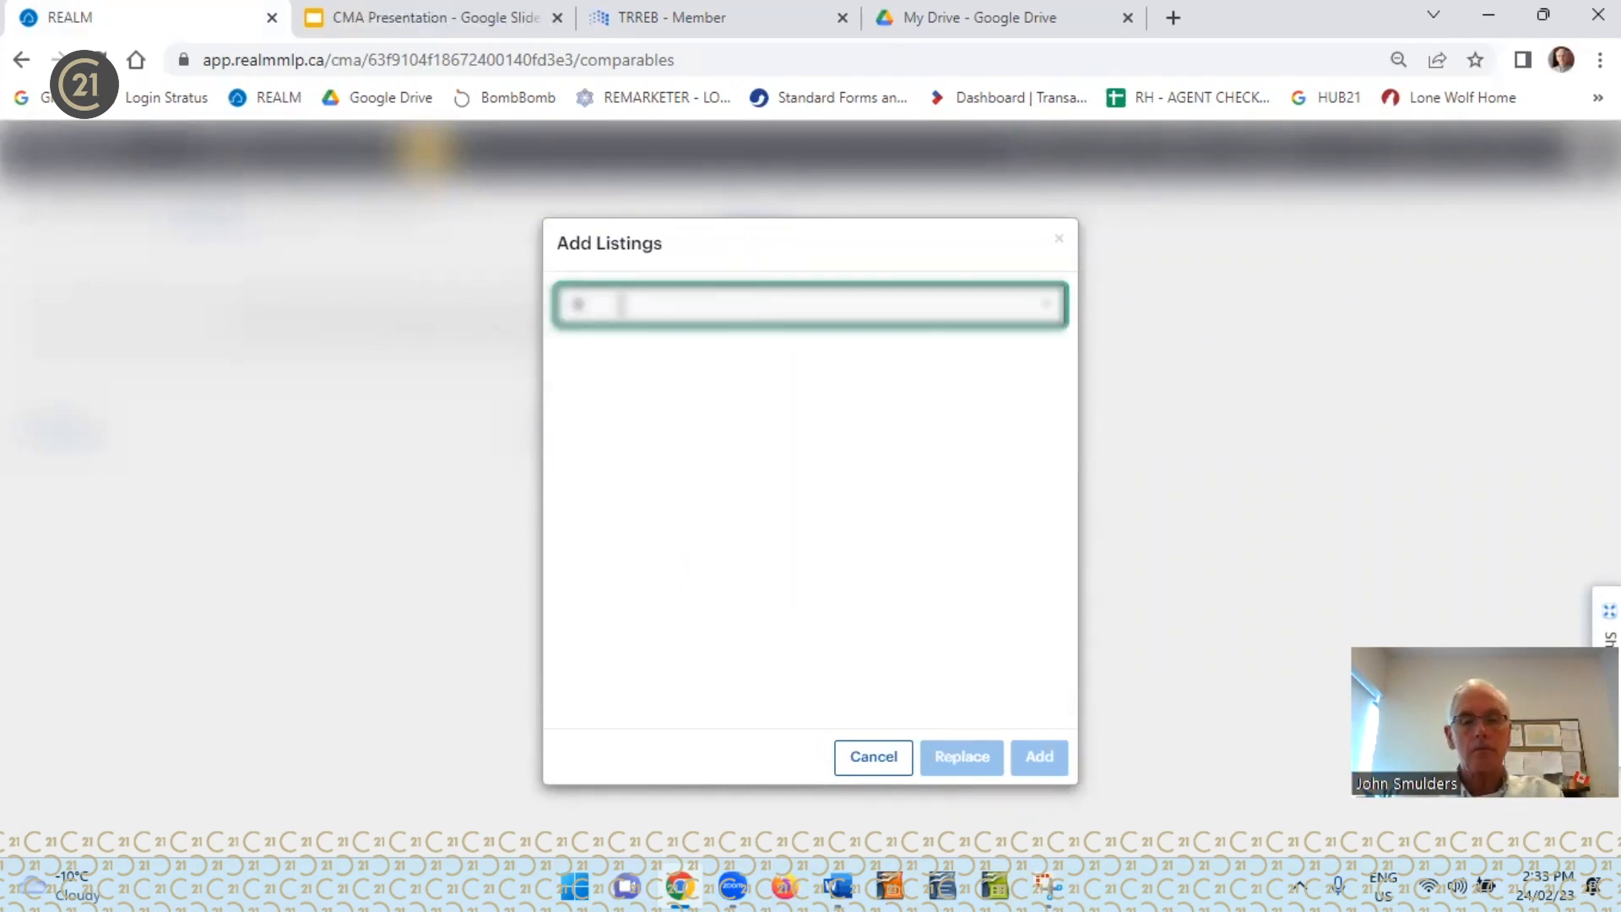
text( king)
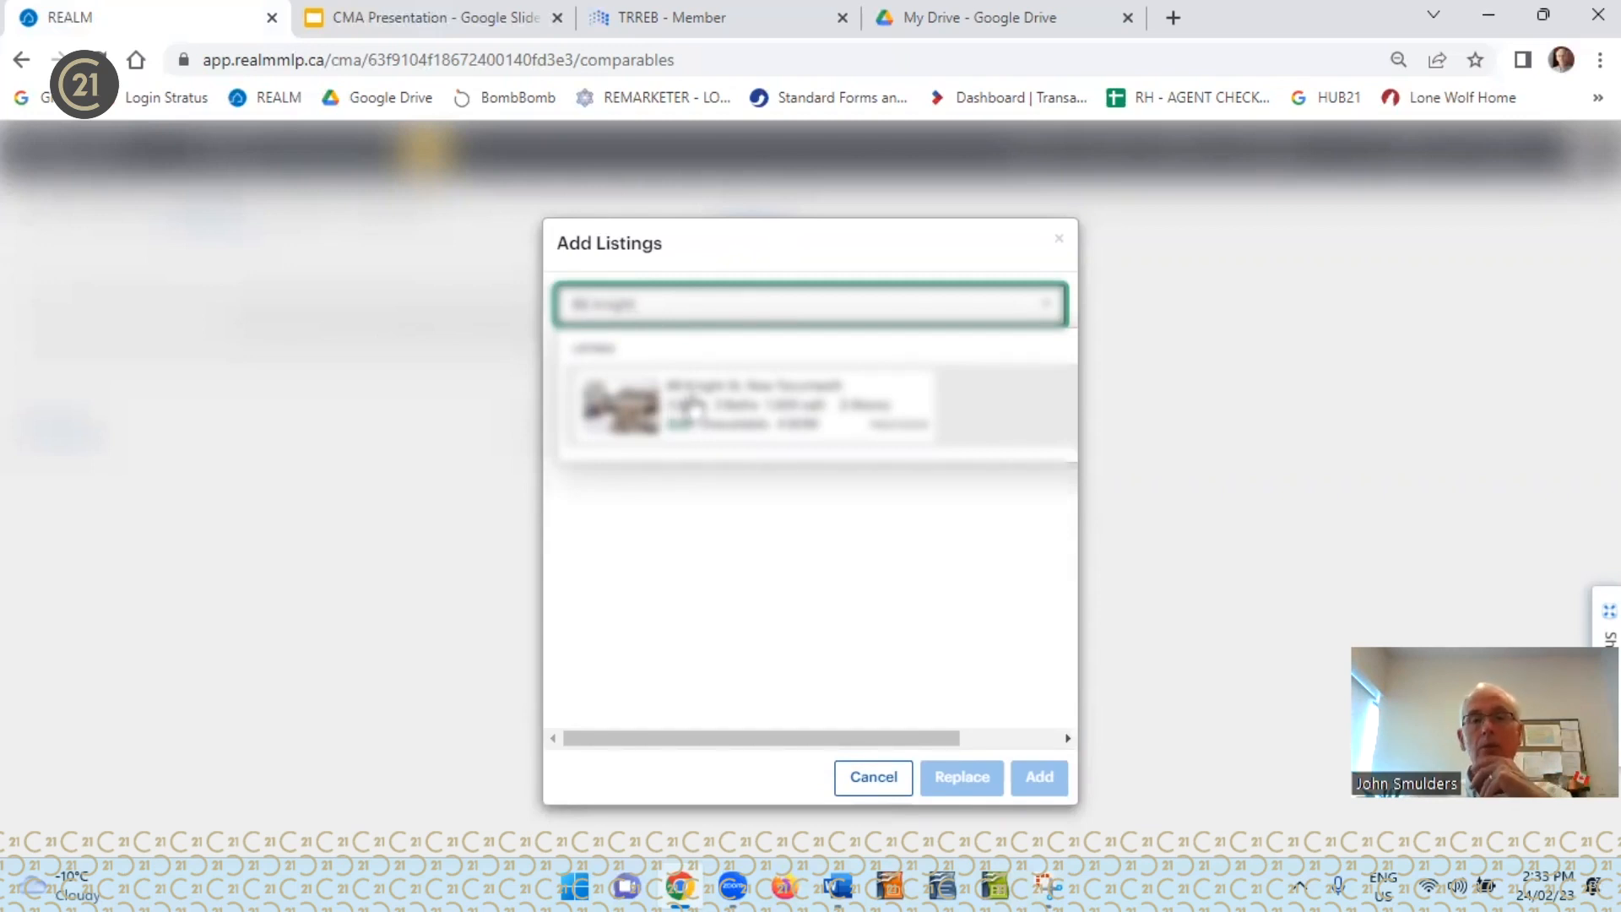
click(691, 406)
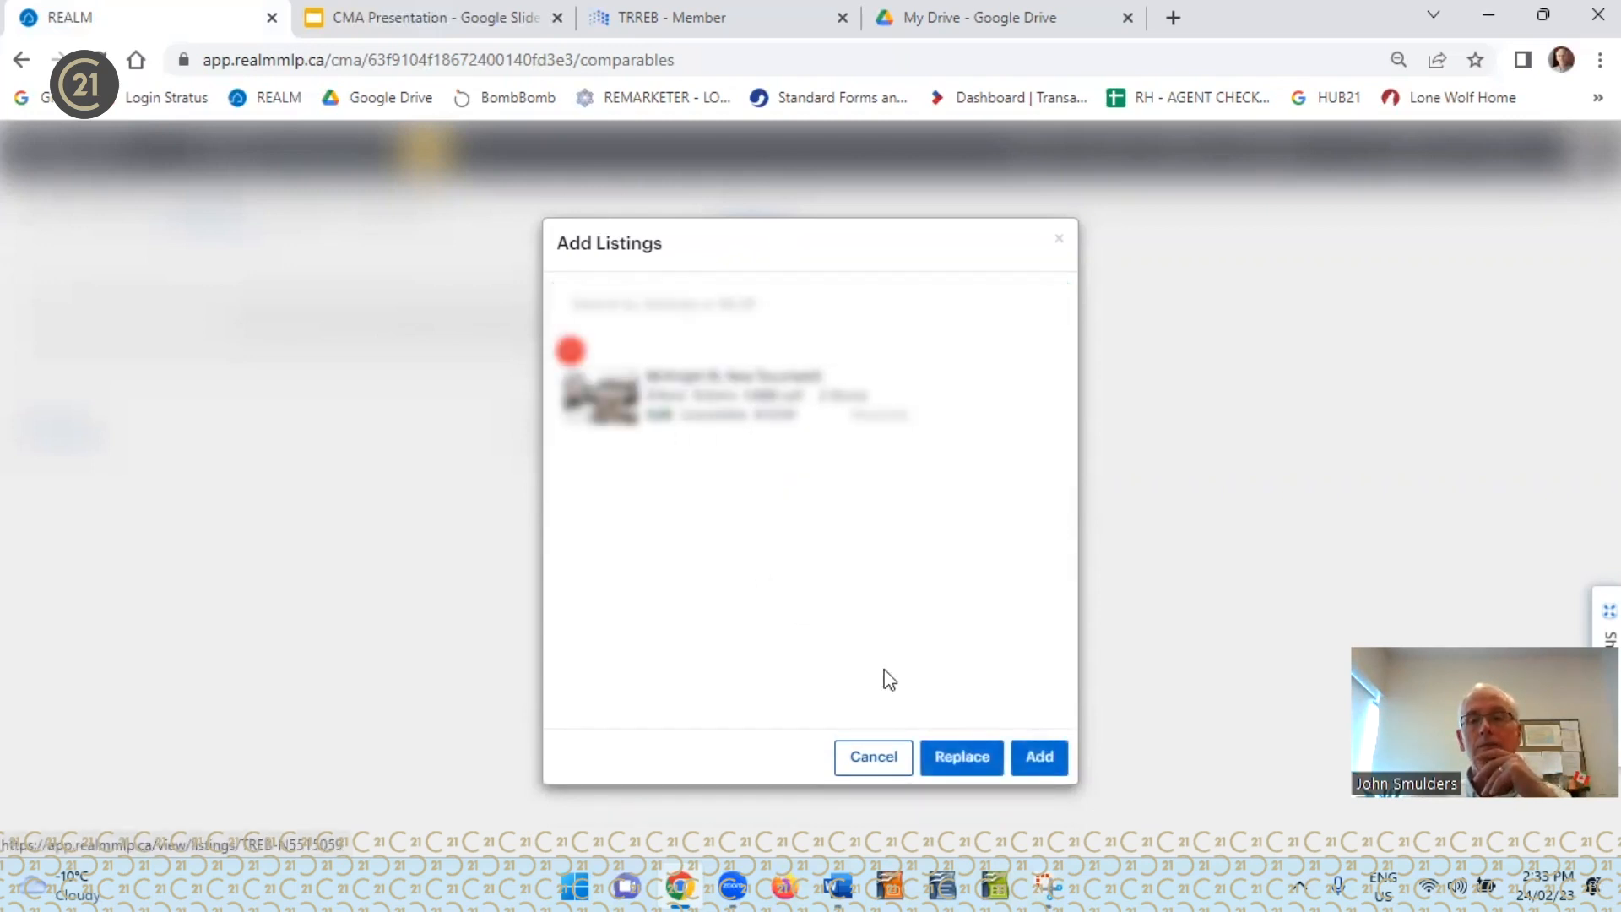
click(1037, 762)
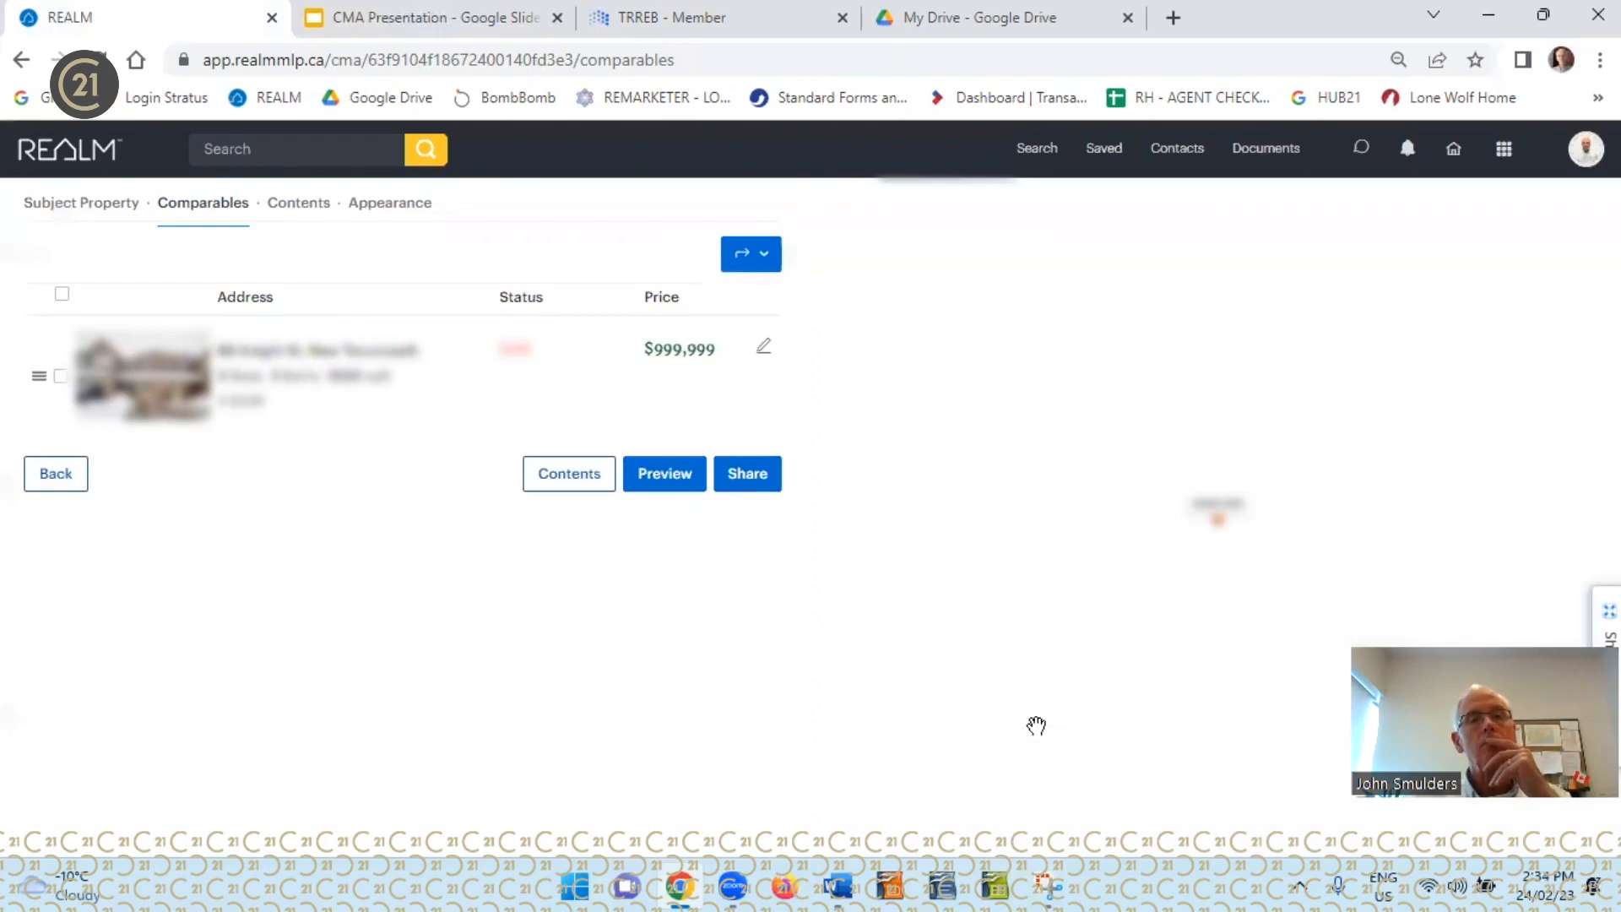
Start adding more comparable listings and select one looked up by its MLS number
click(764, 264)
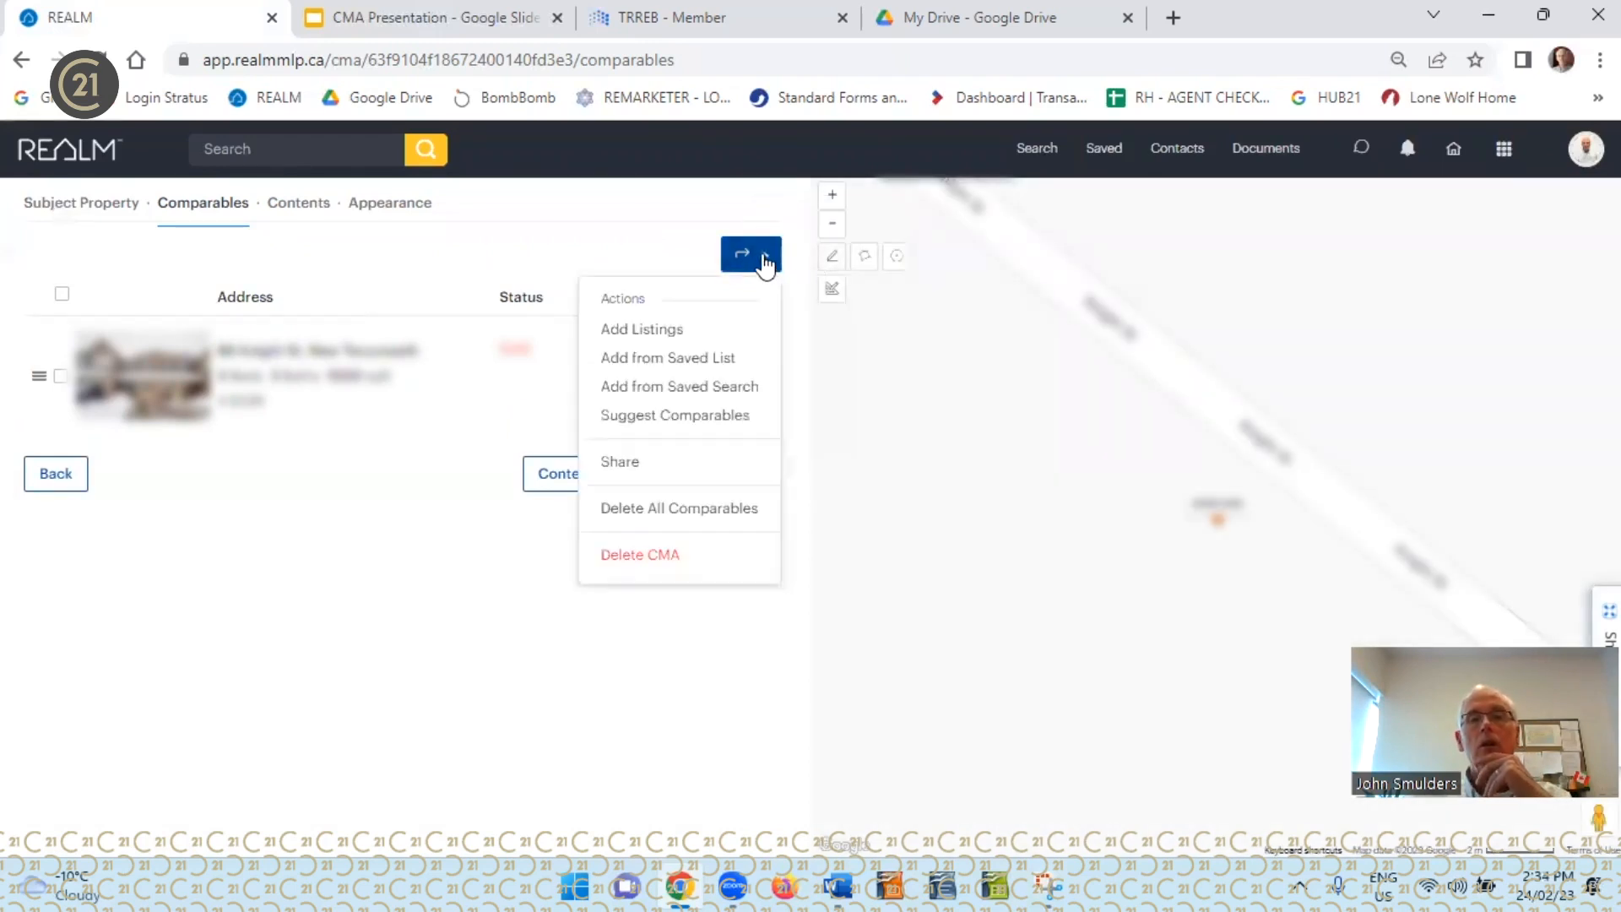
click(652, 334)
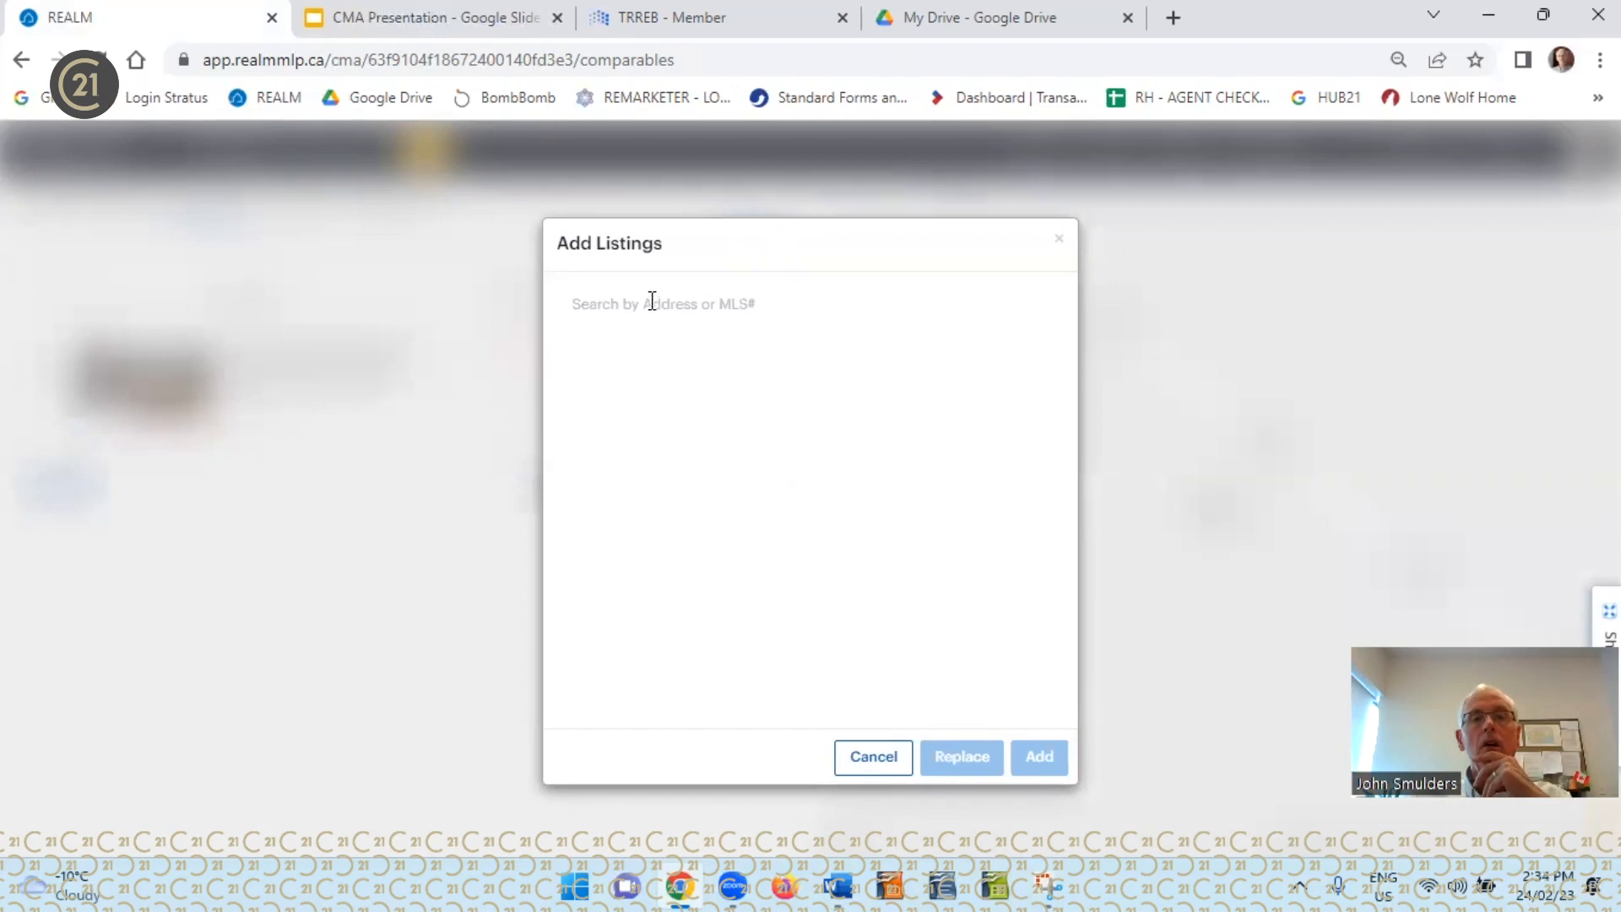
click(651, 302)
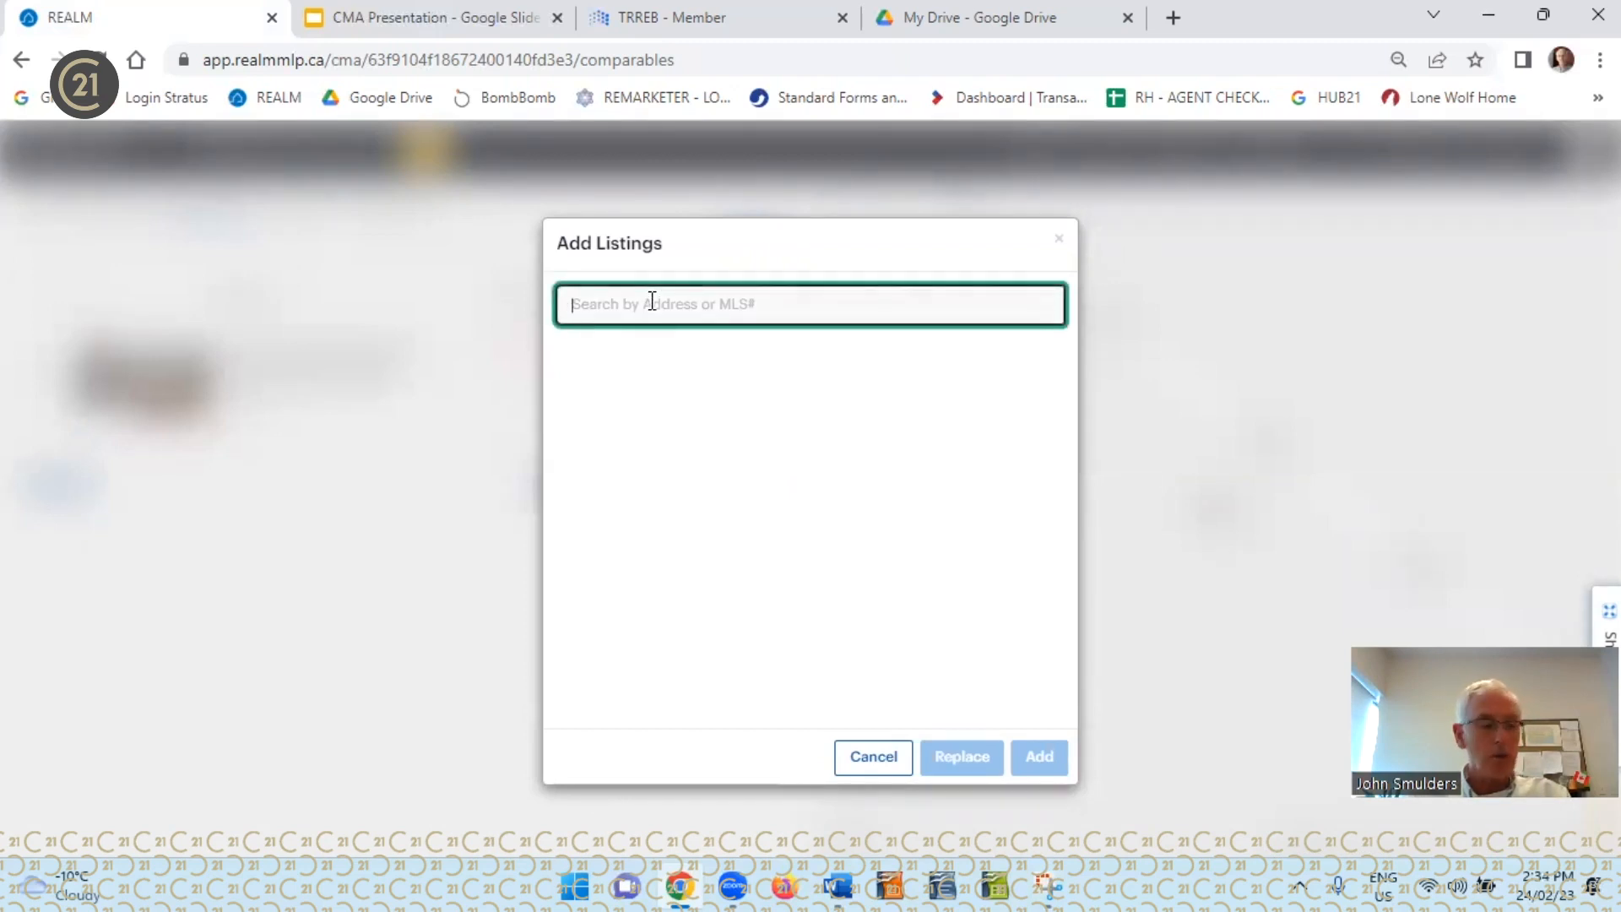
text(n58)
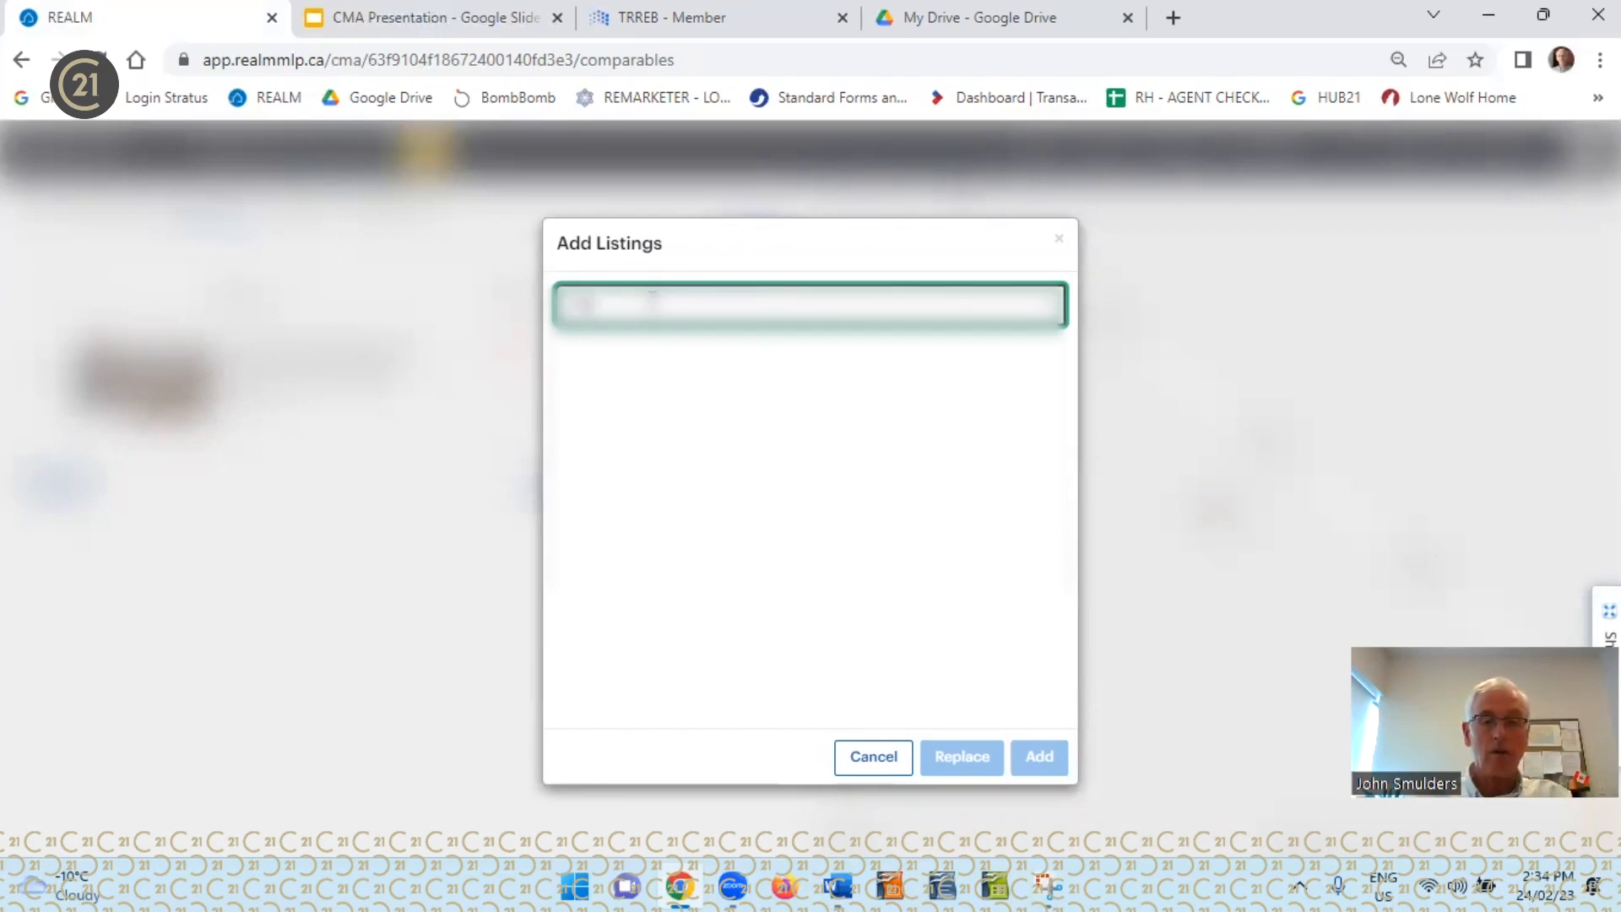
text(78)
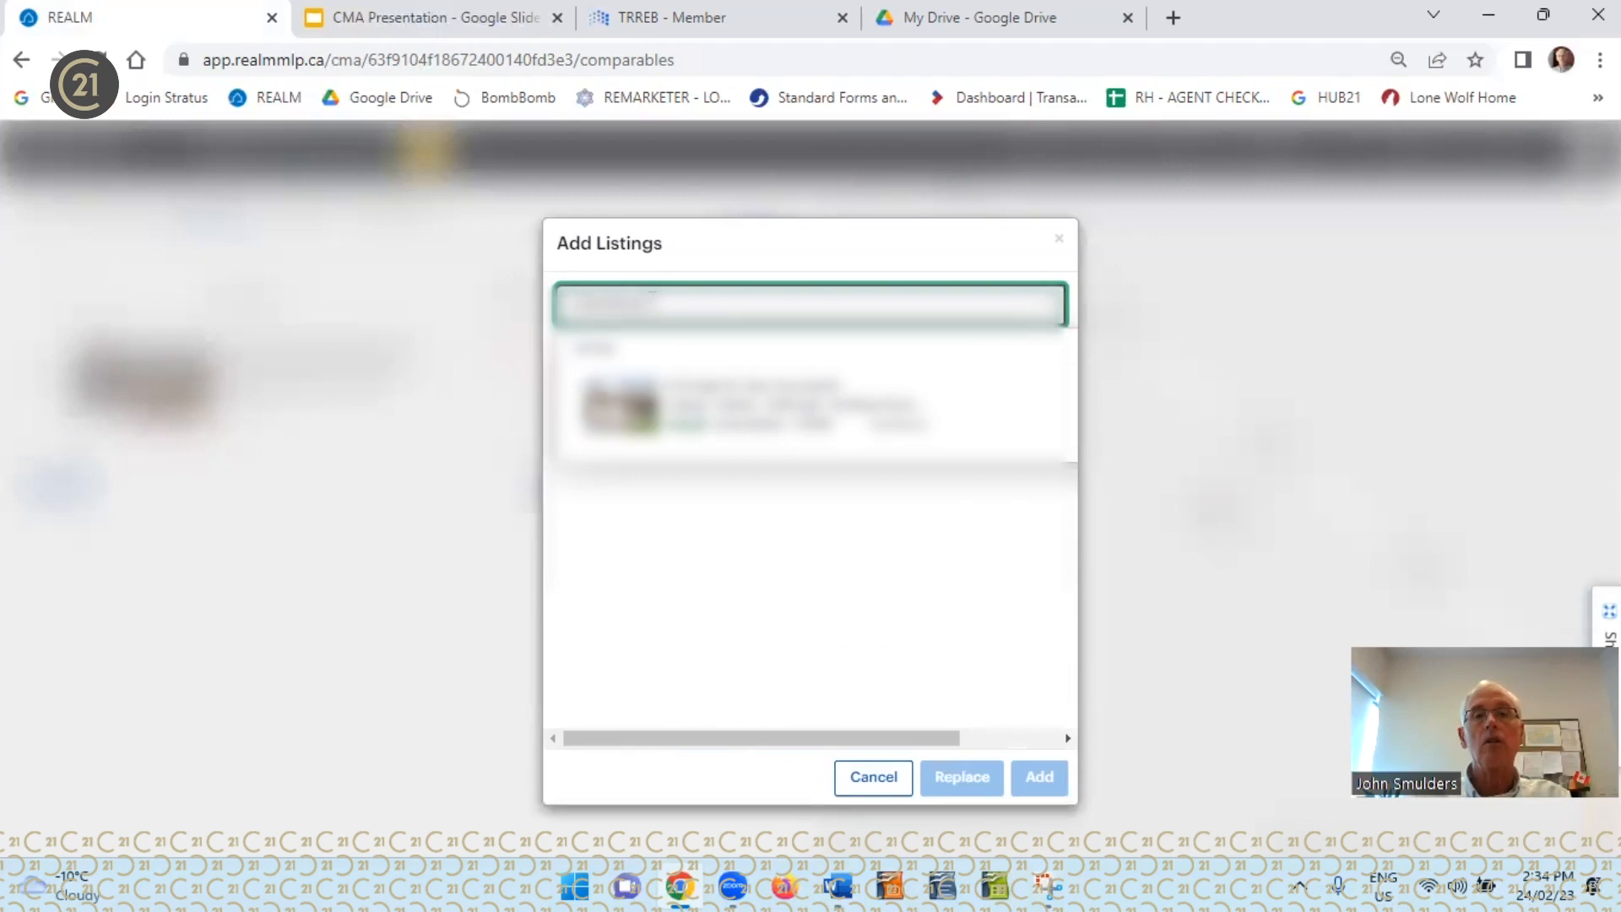
click(635, 415)
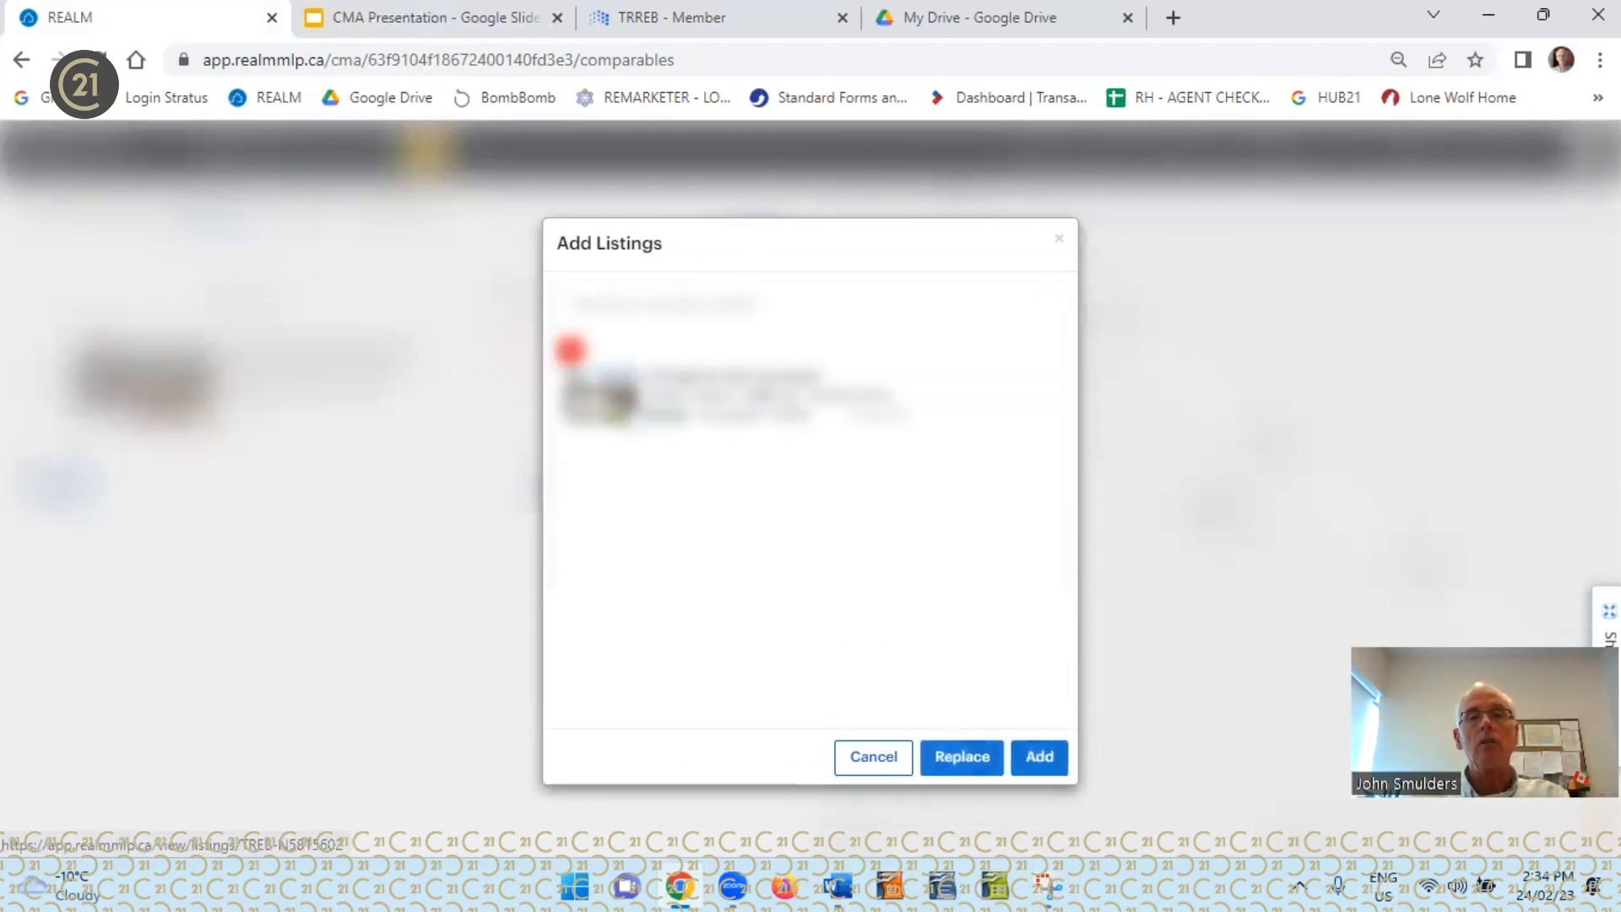
Look up another comparable listing by its MLS number and add the selected listings to the CMA
click(617, 292)
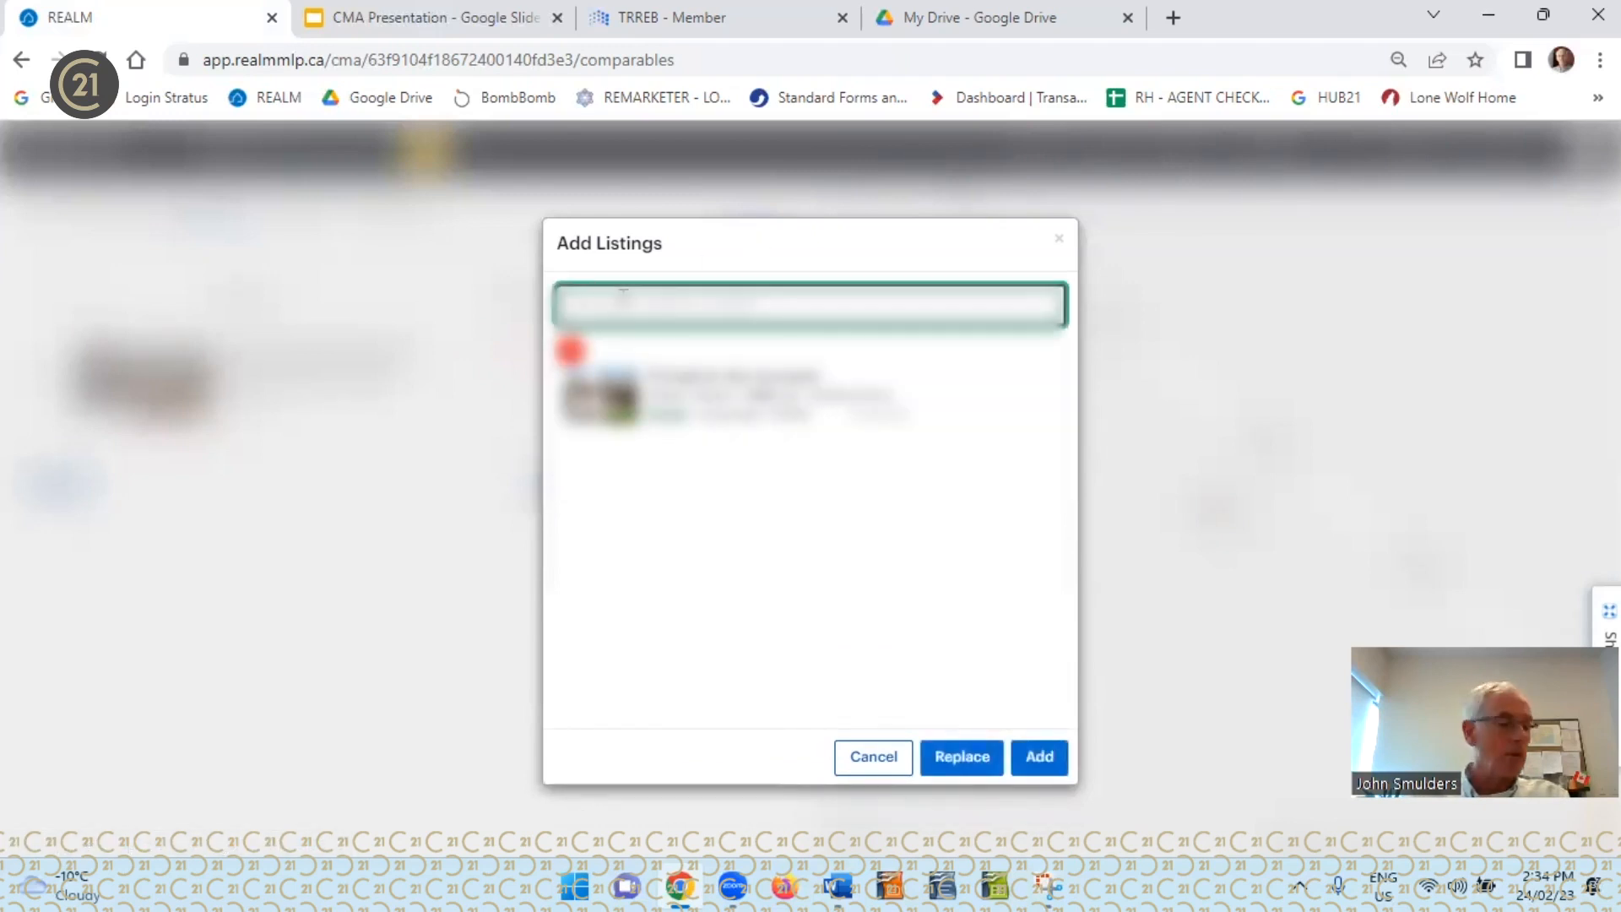
text(w5)
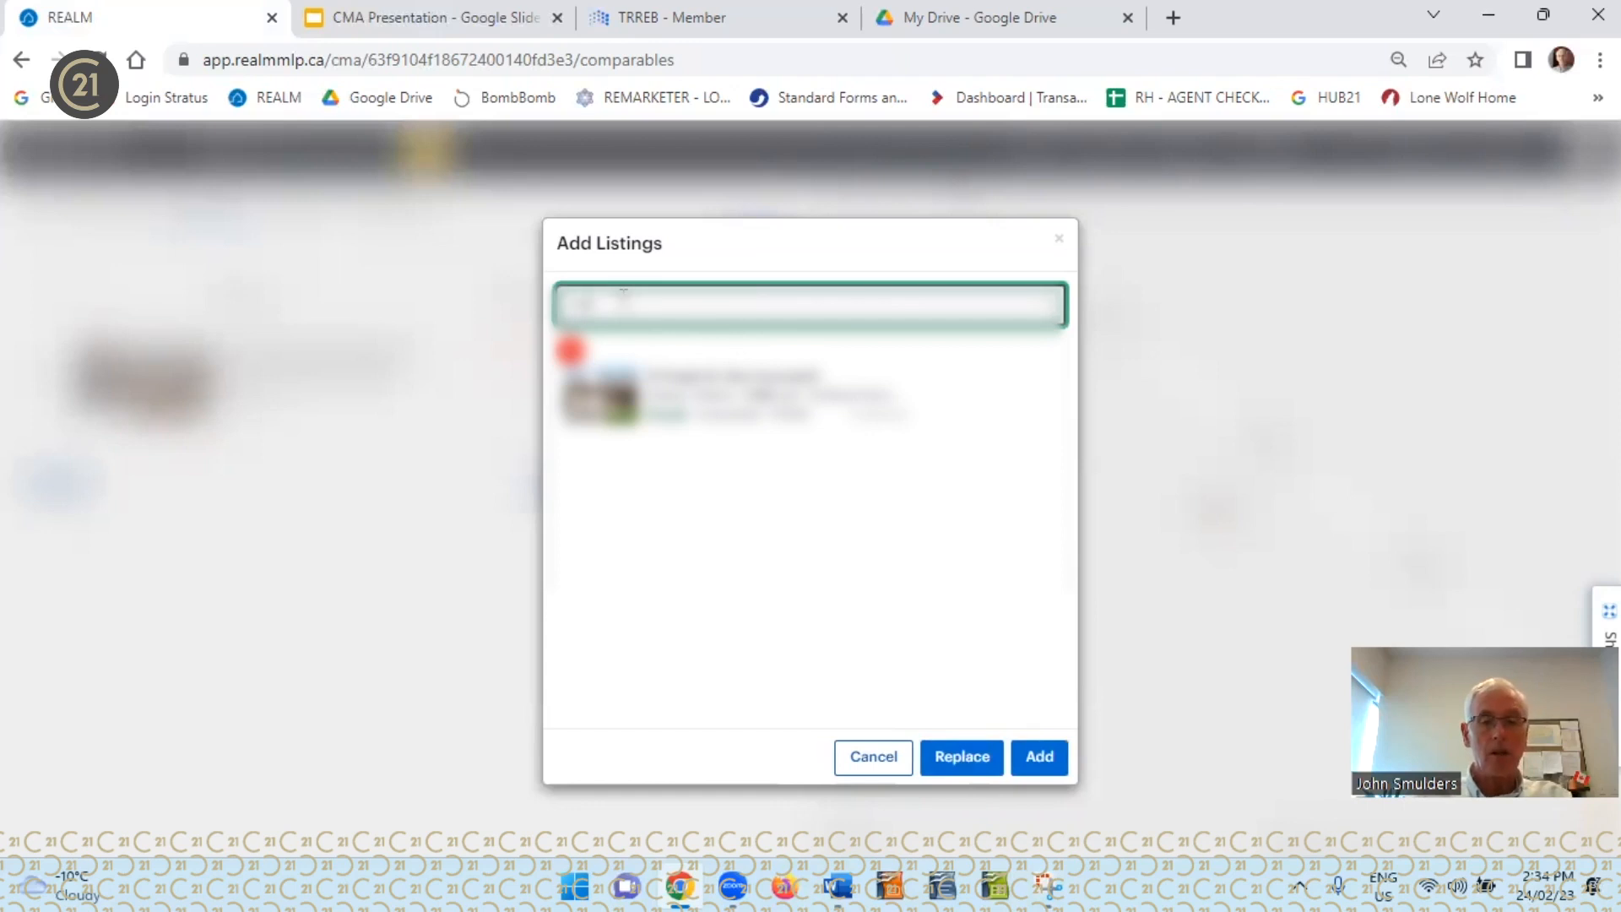
text(8950)
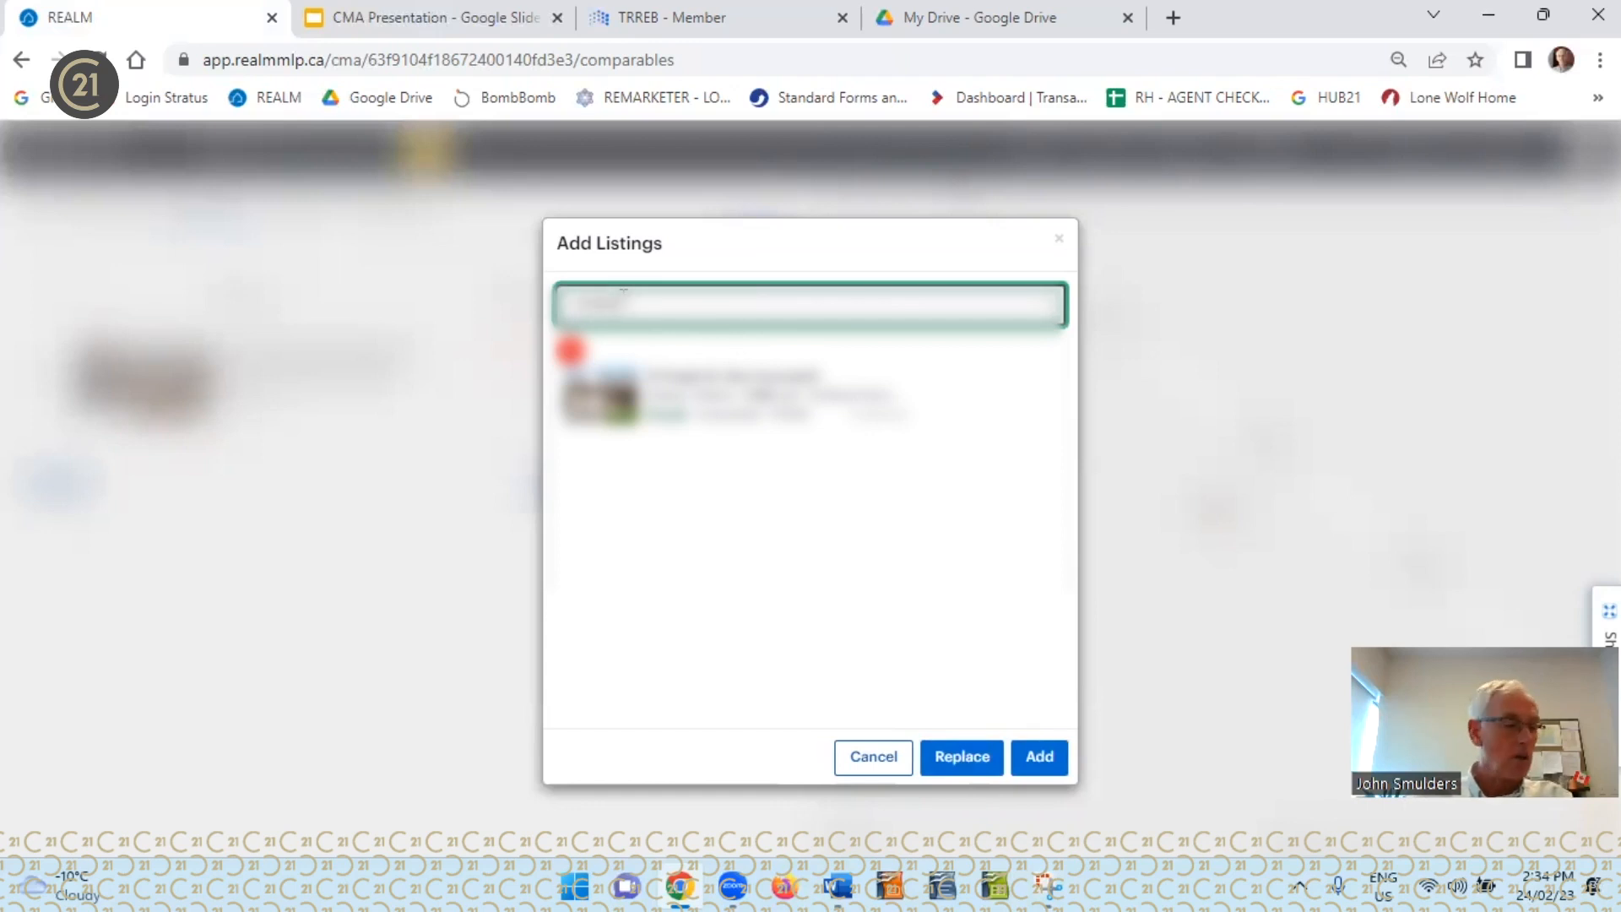
text(12)
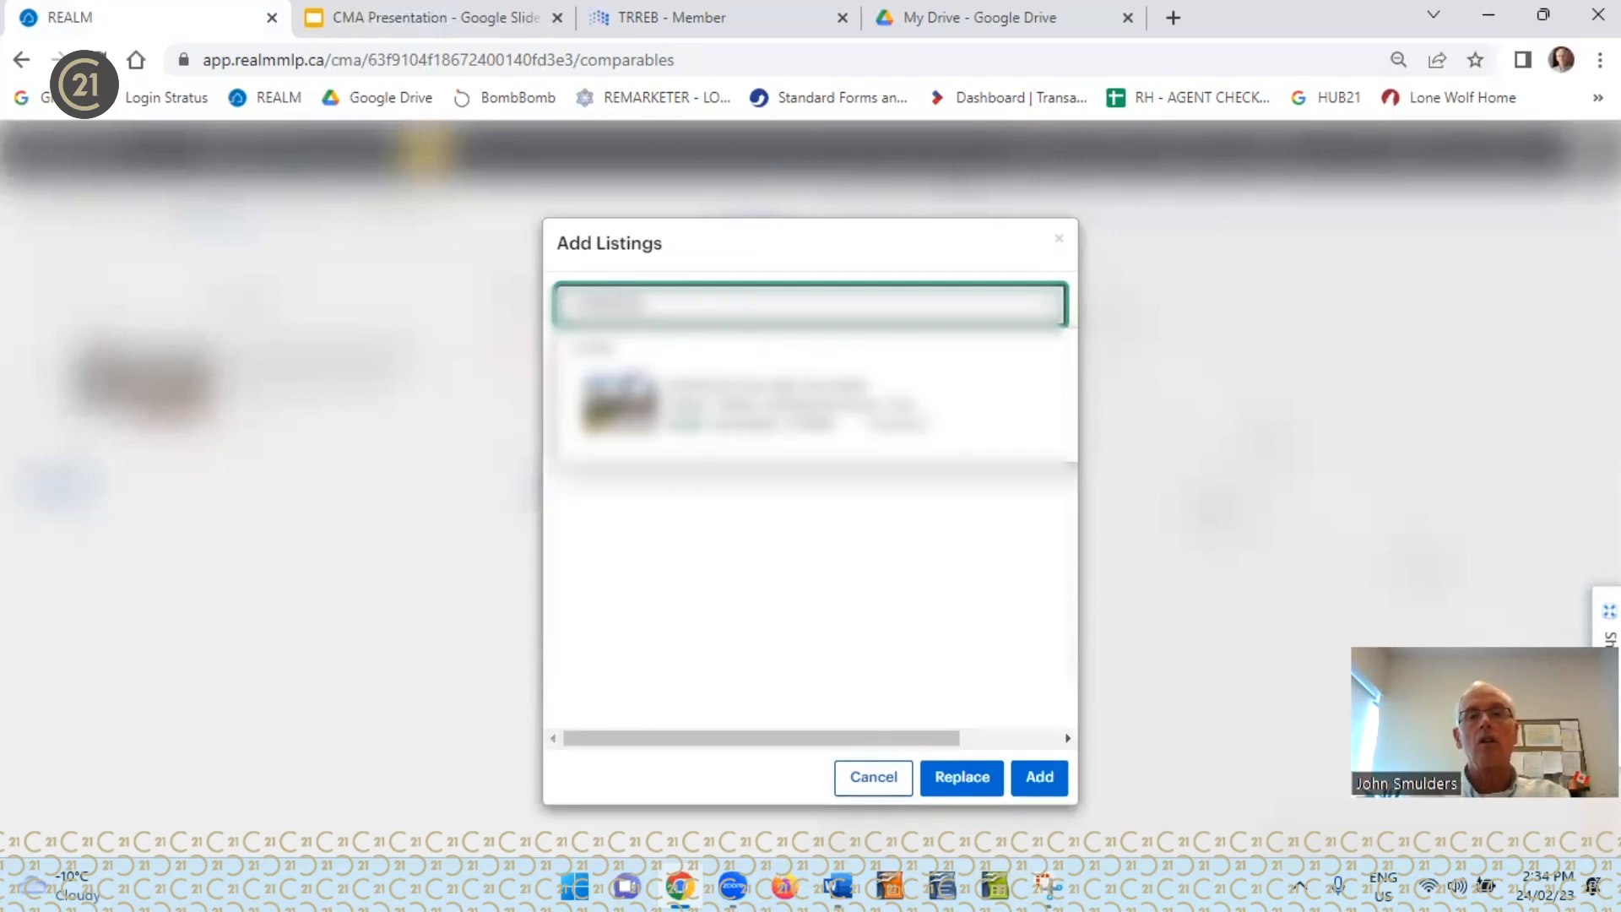
key(Return)
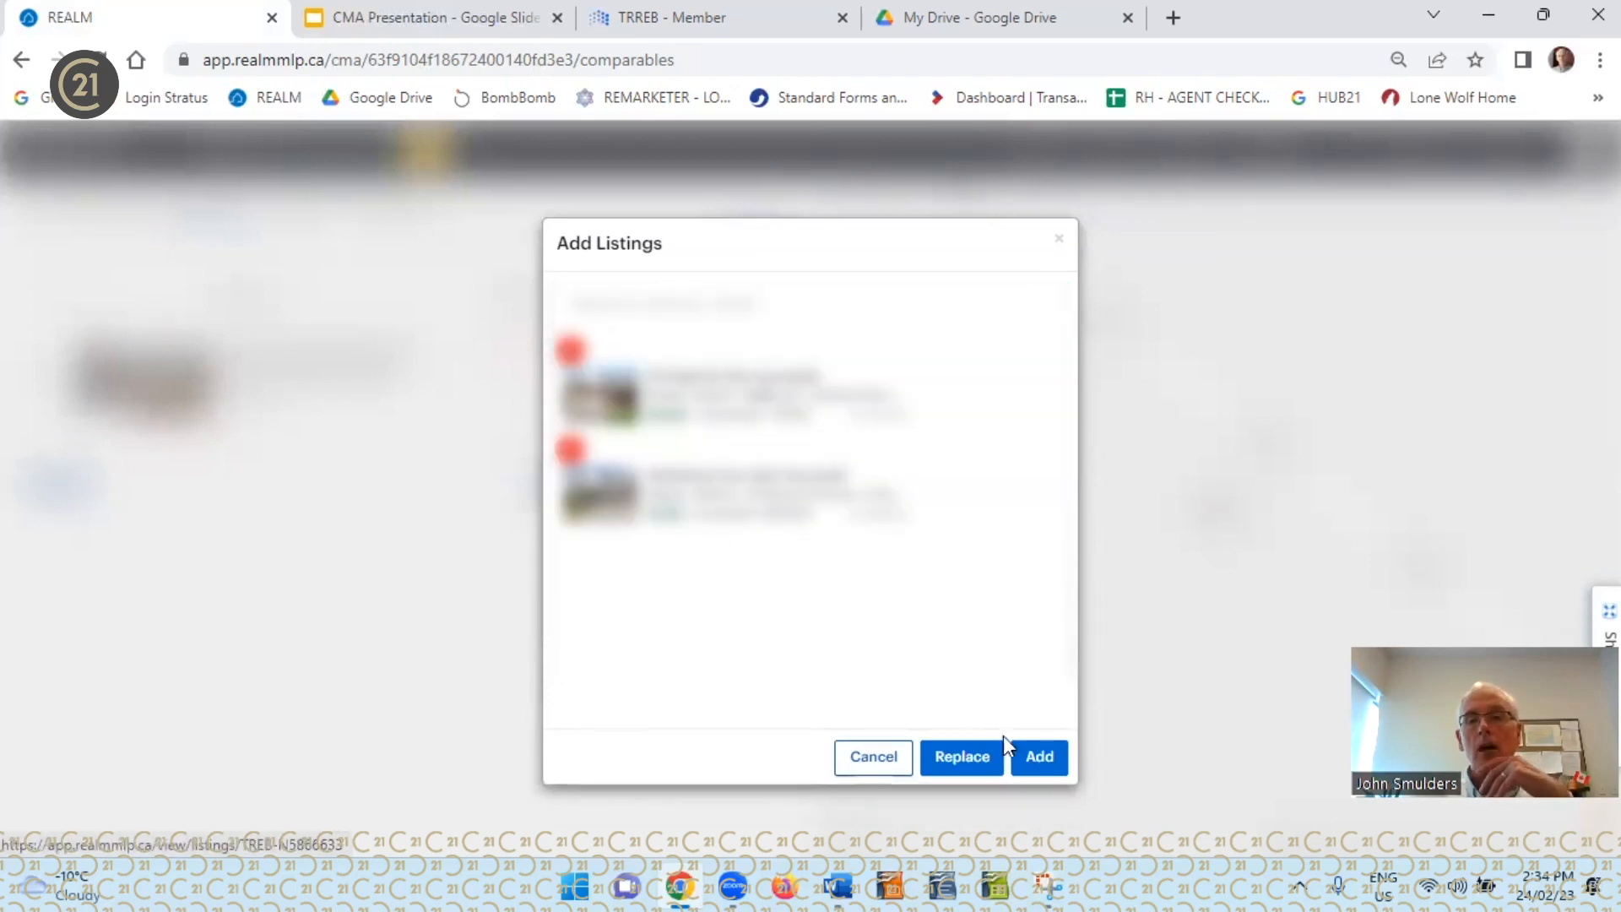
click(1039, 760)
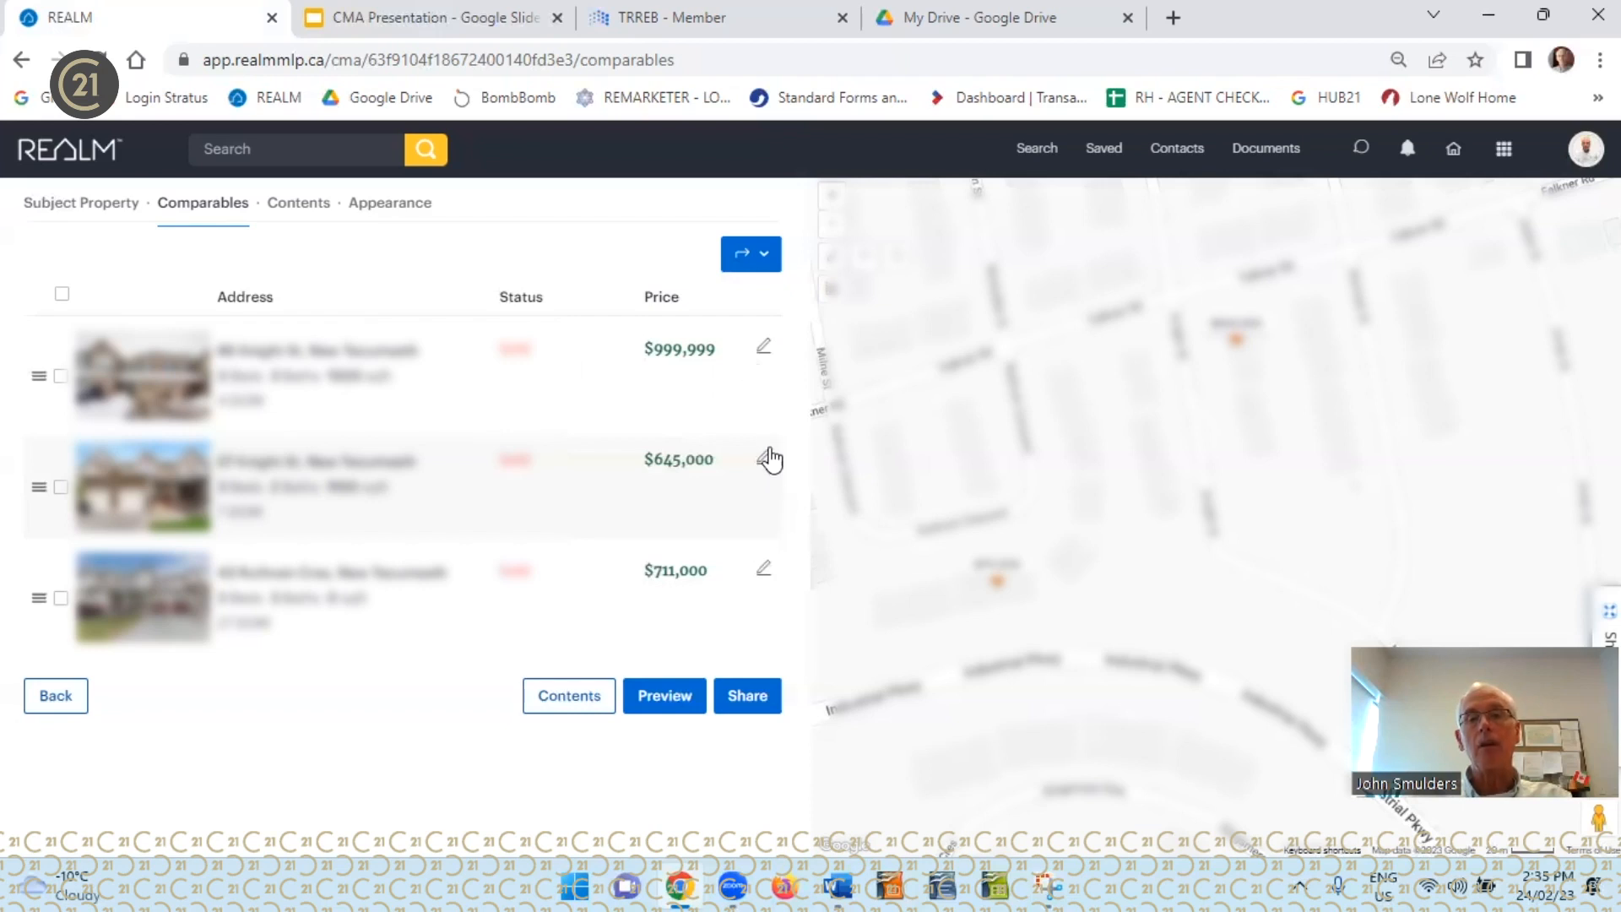
Enter the remark "Sold in February of 2022" for the first comparable, priced at $999,999
click(762, 354)
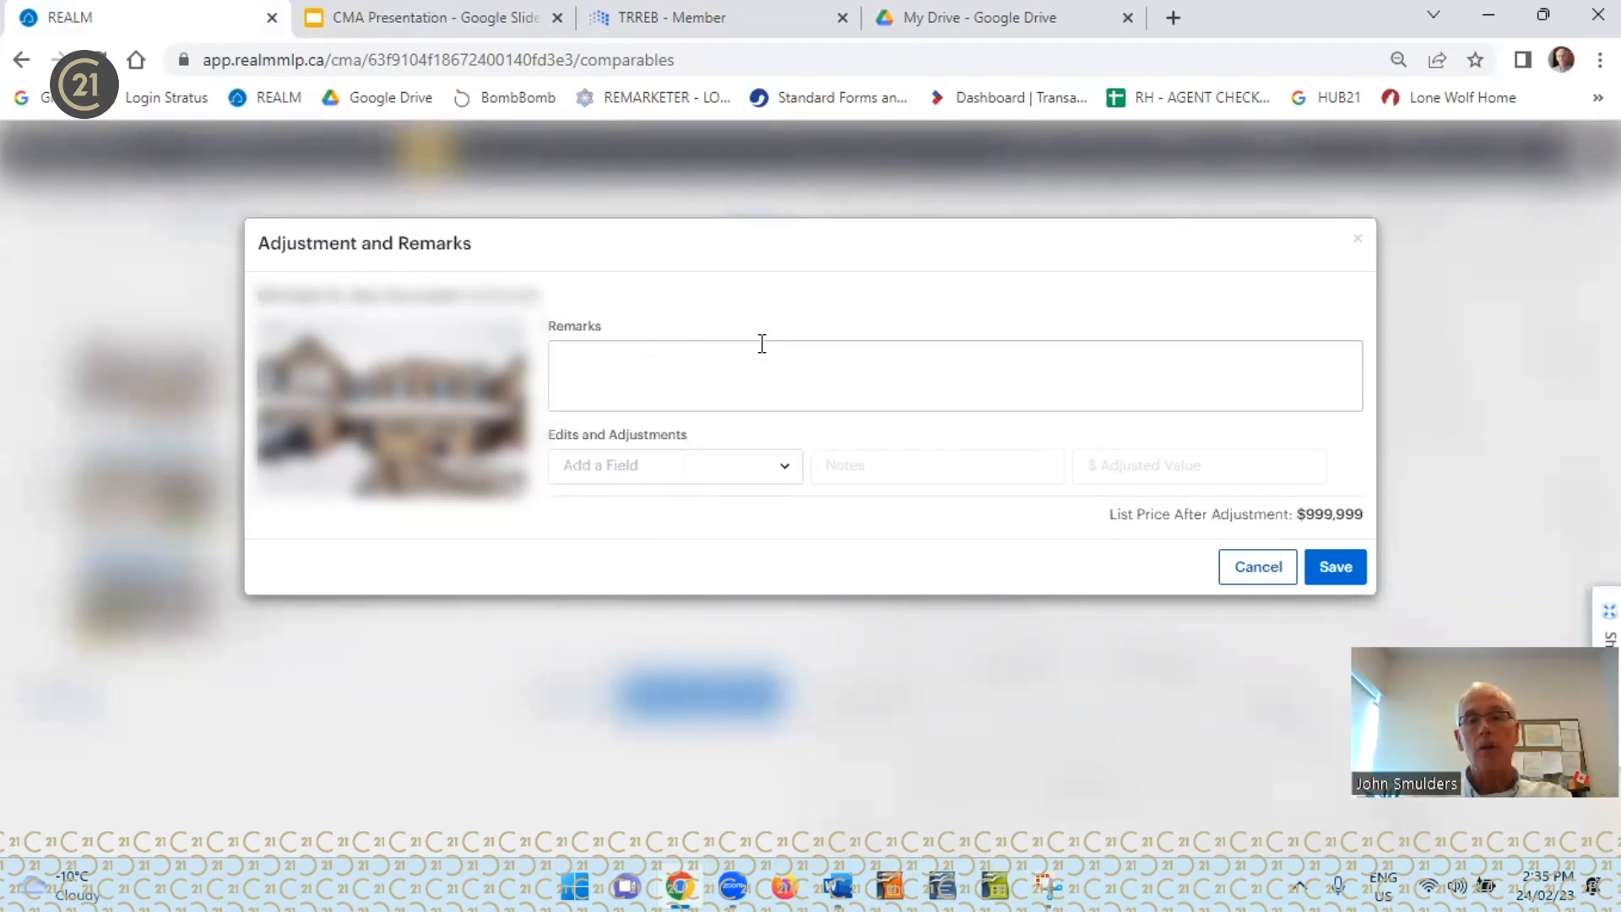
click(675, 360)
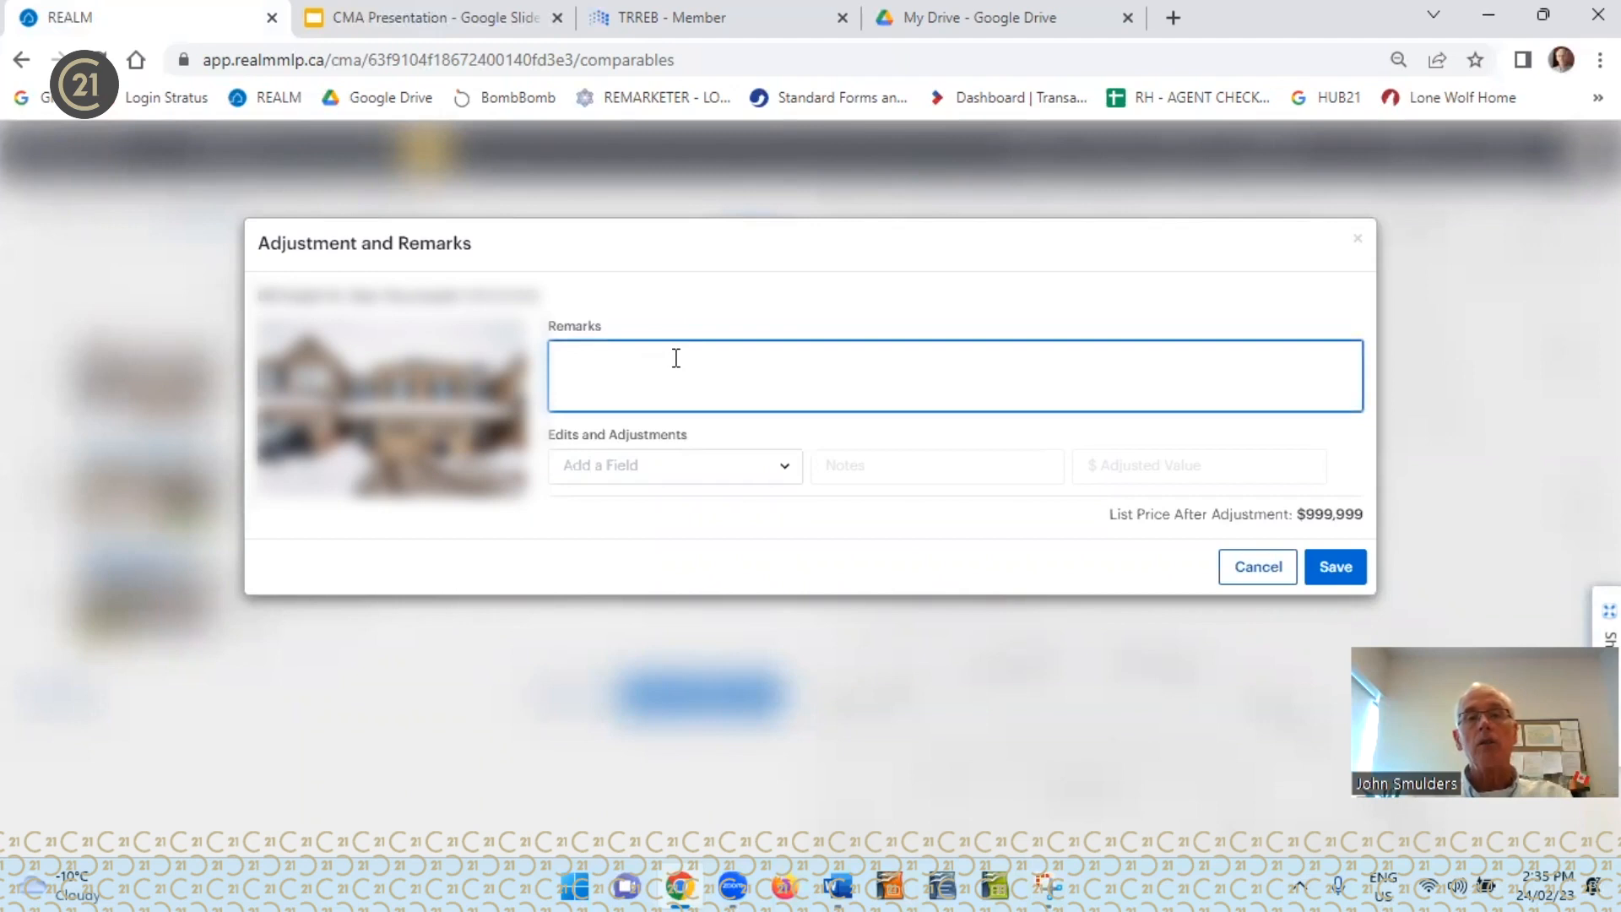
text(Sold in February of 2022)
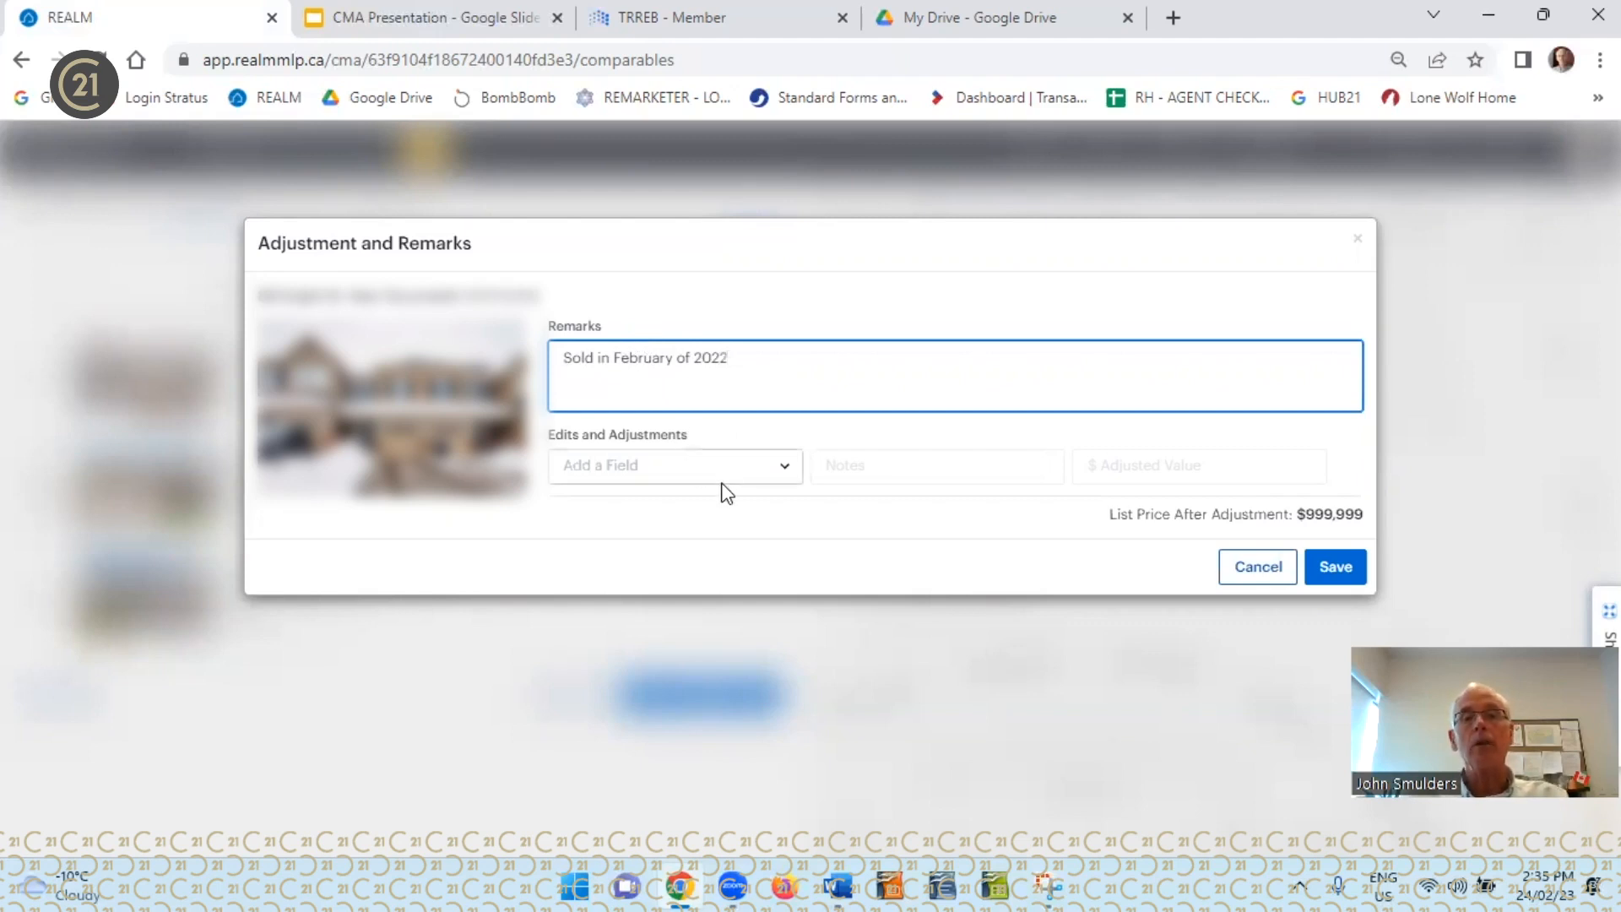
Add a custom adjustment field to the first comparable and name it "Time of Sale"
click(787, 473)
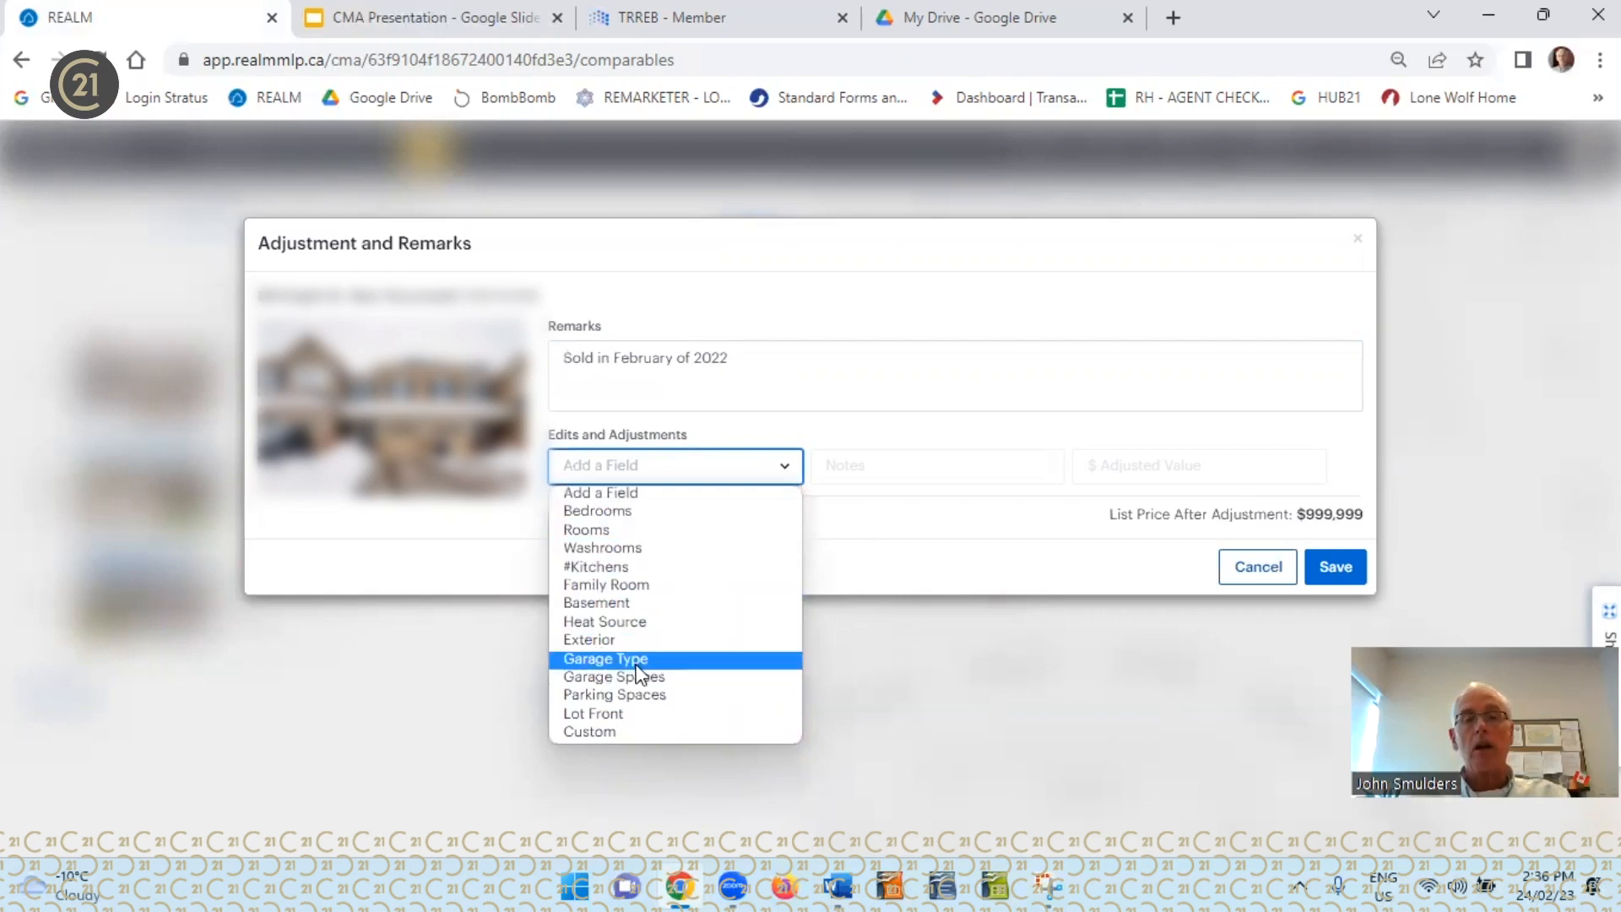
click(630, 732)
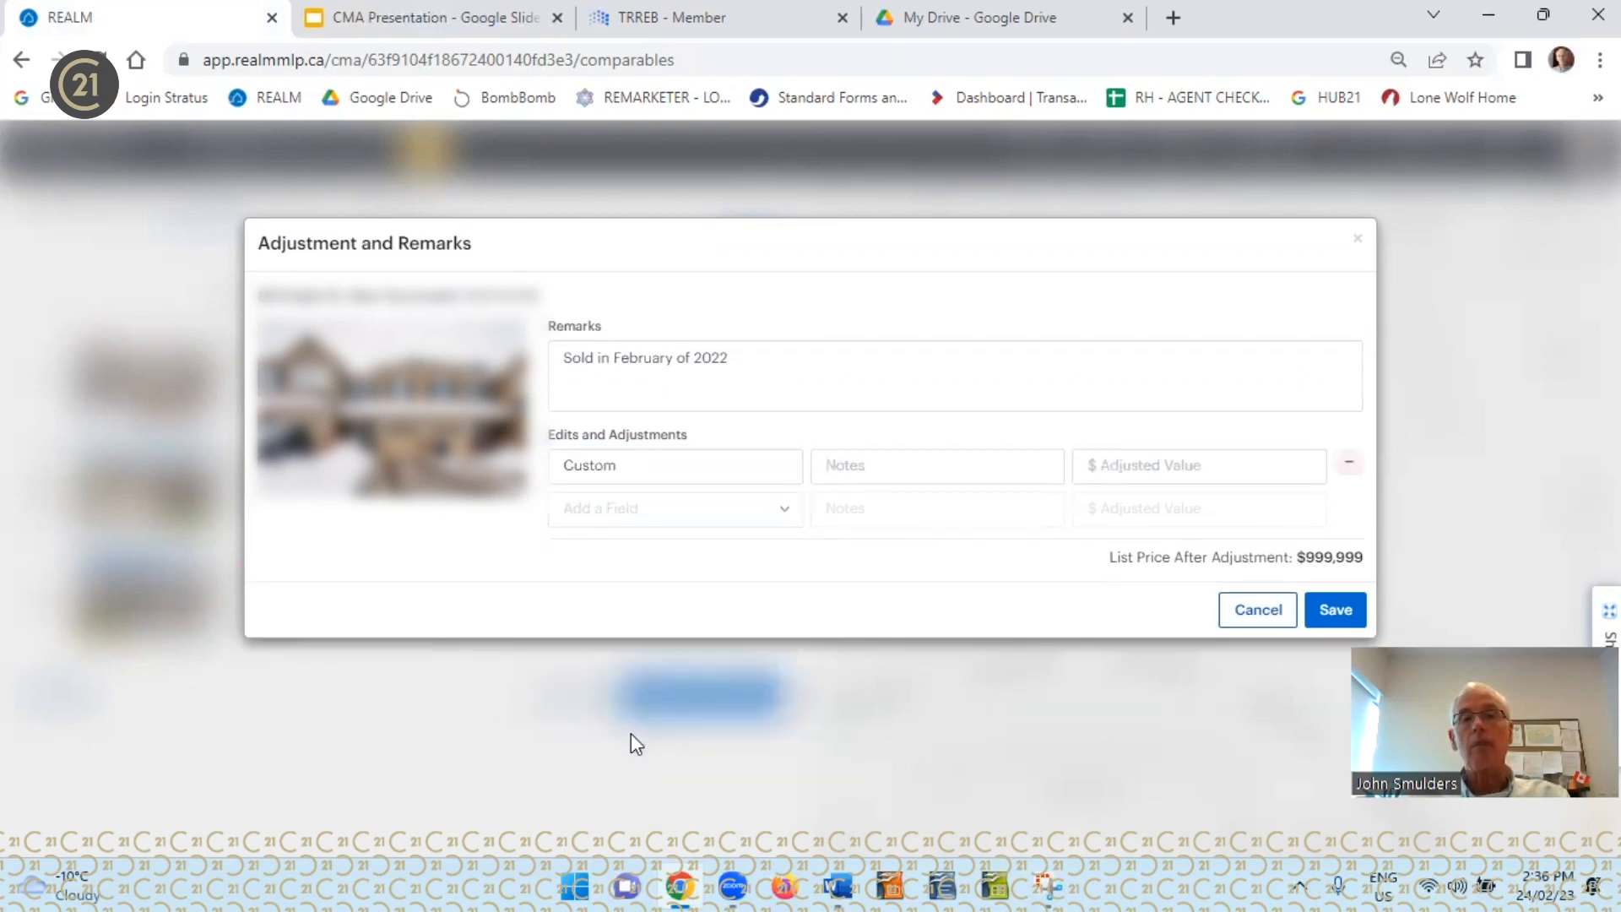
click(683, 465)
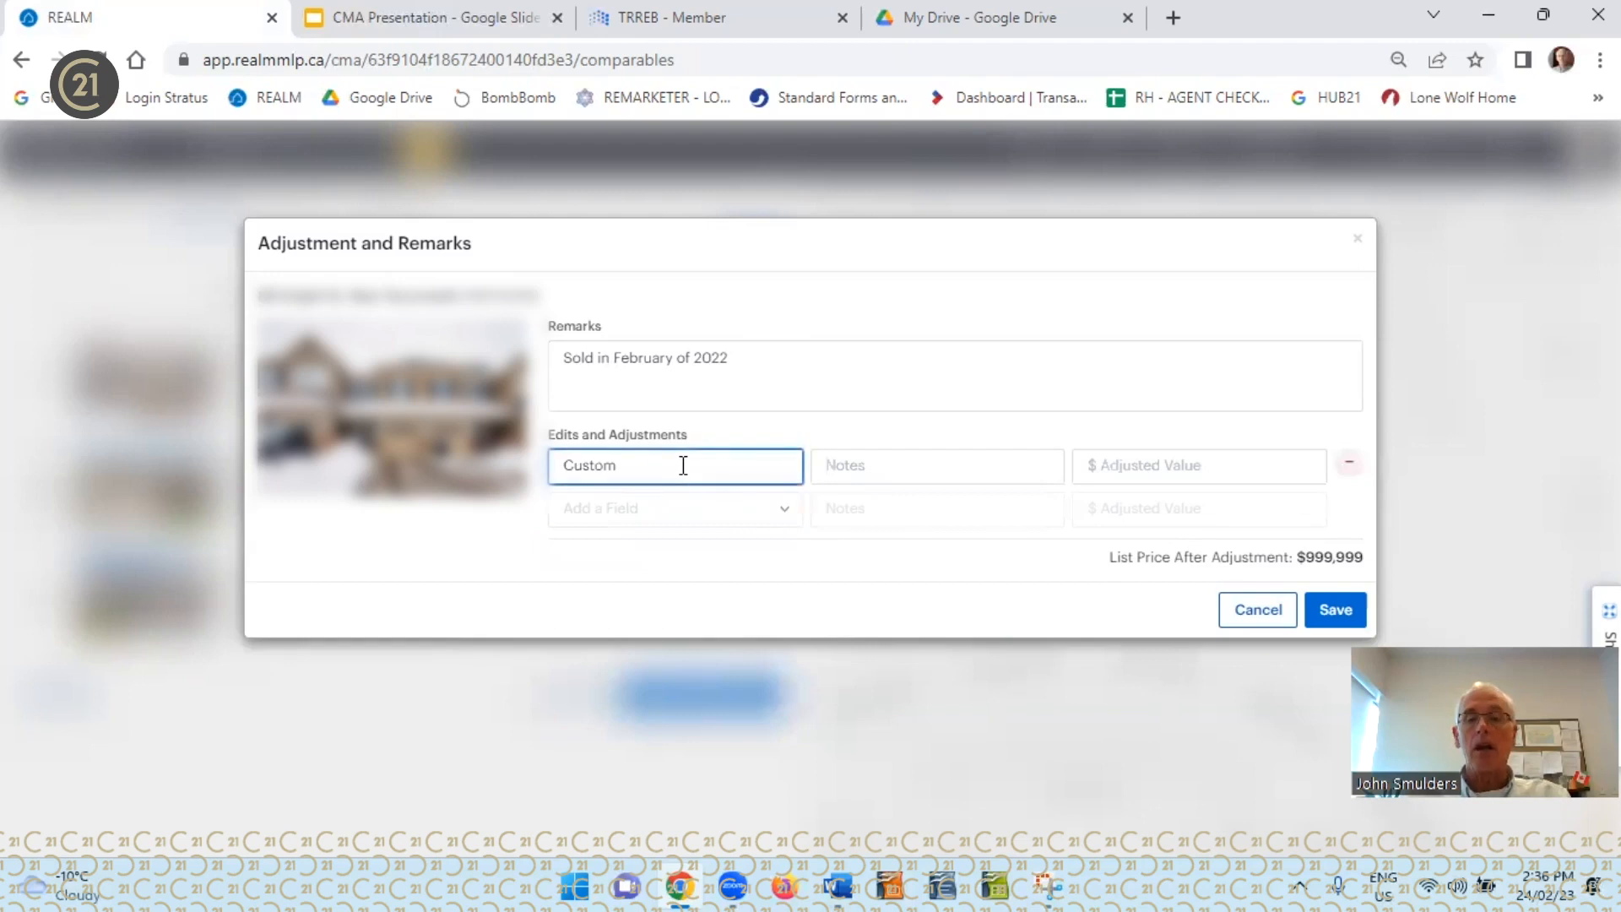
key(BackSpace)
key(BackSpace)
key(BackSpace)
key(BackSpace)
key(BackSpace)
key(BackSpace)
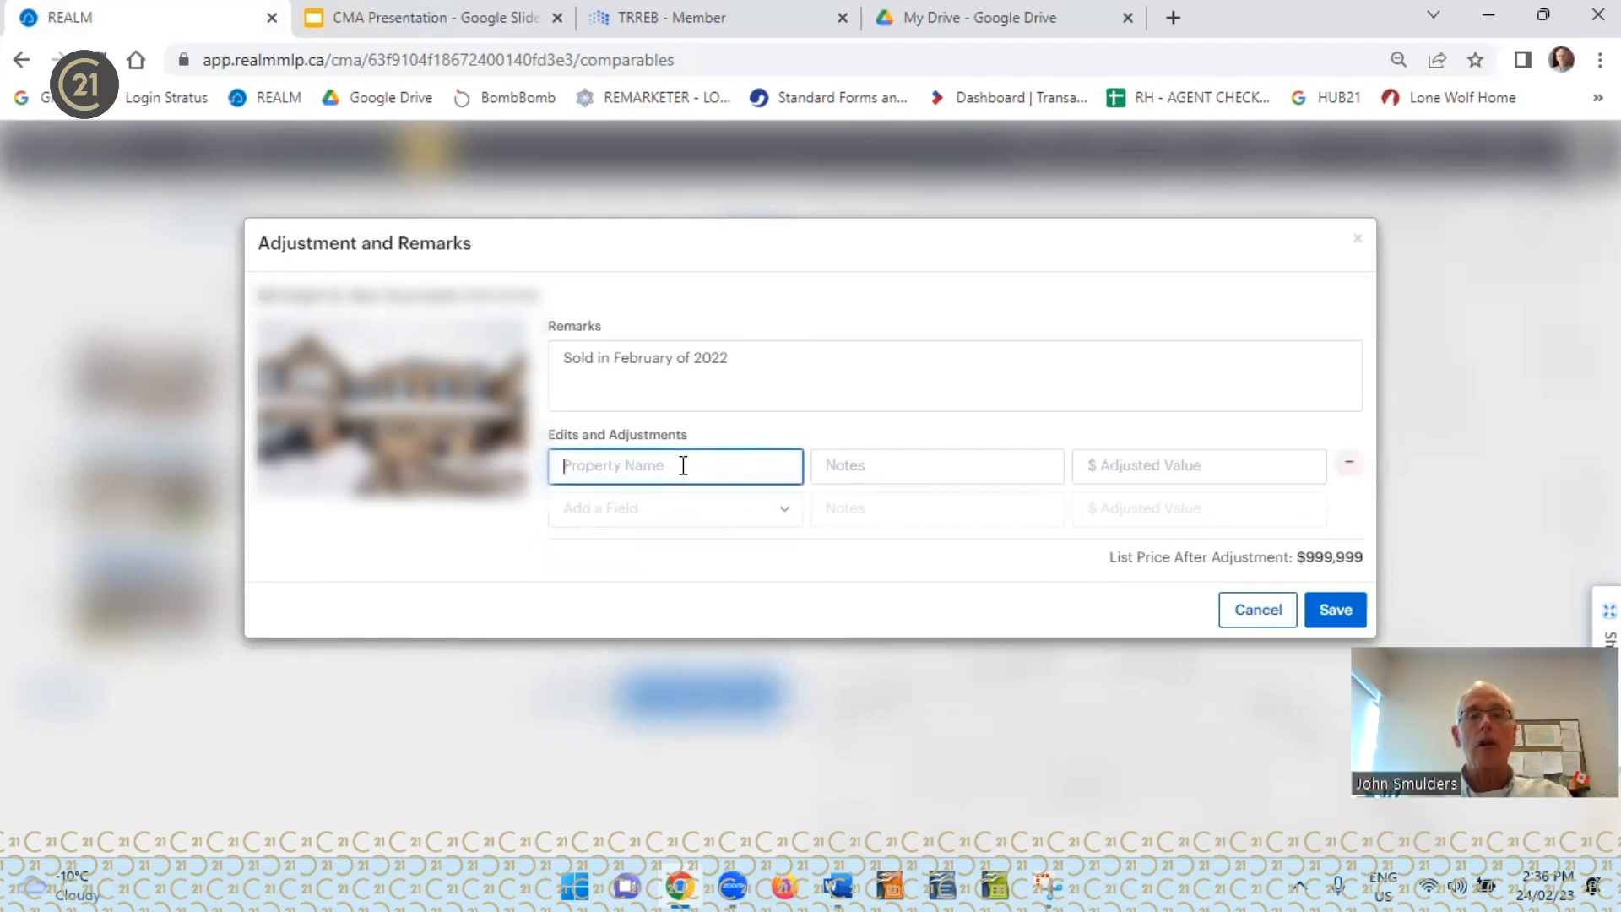
text(1)
text(ime of Sale)
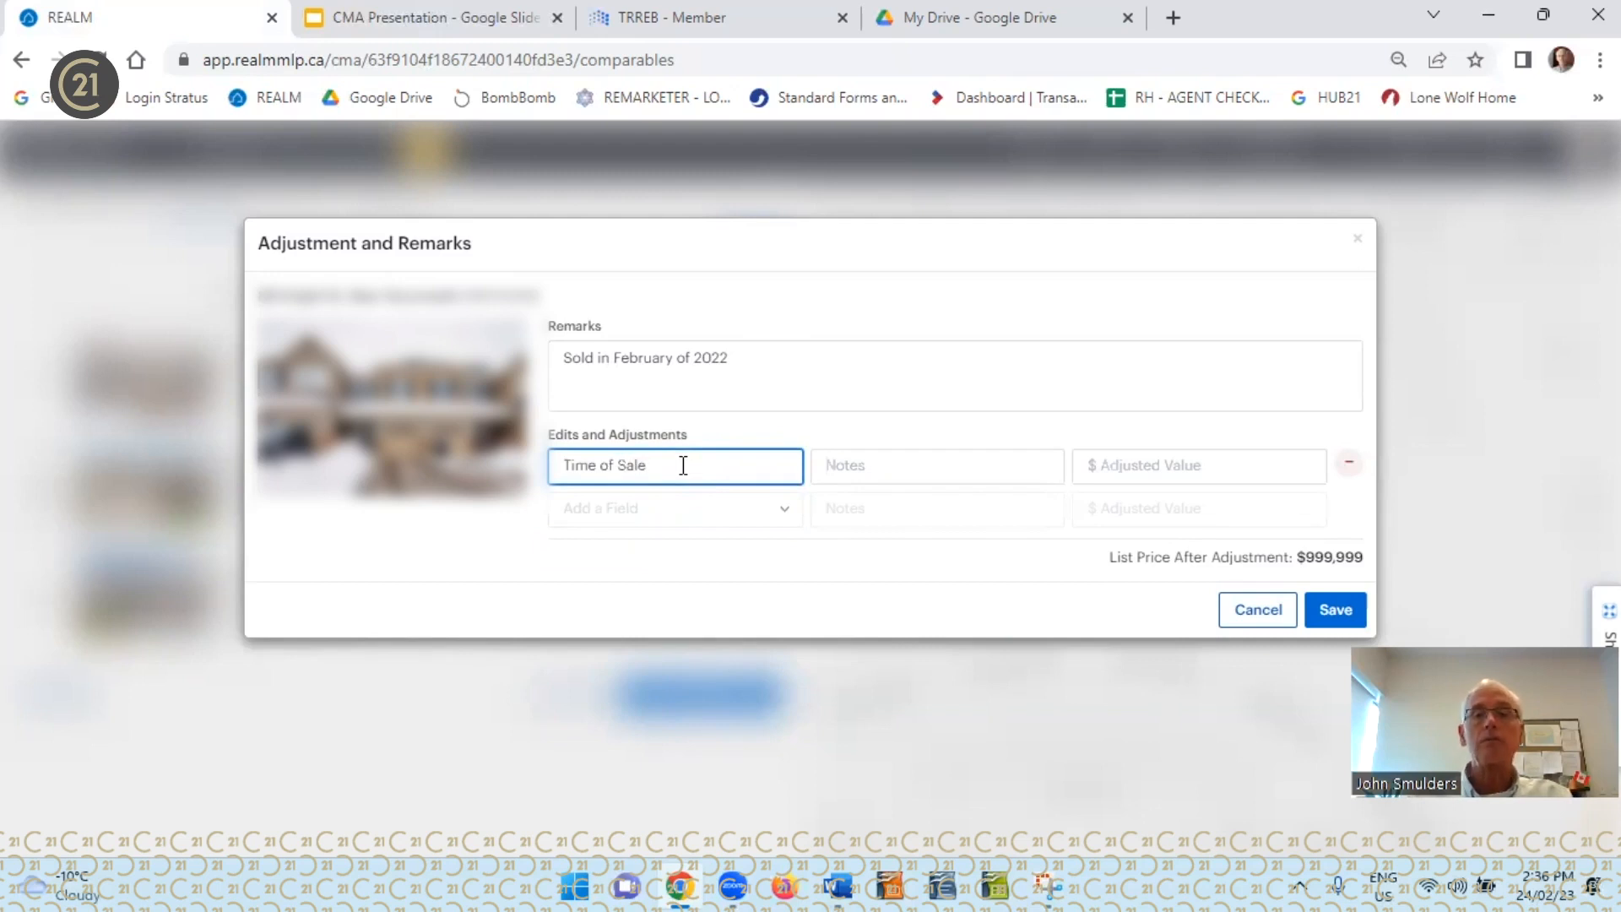
Enter the note "A 30% drop in Value in 12 months" for the Time of Sale adjustment
click(850, 467)
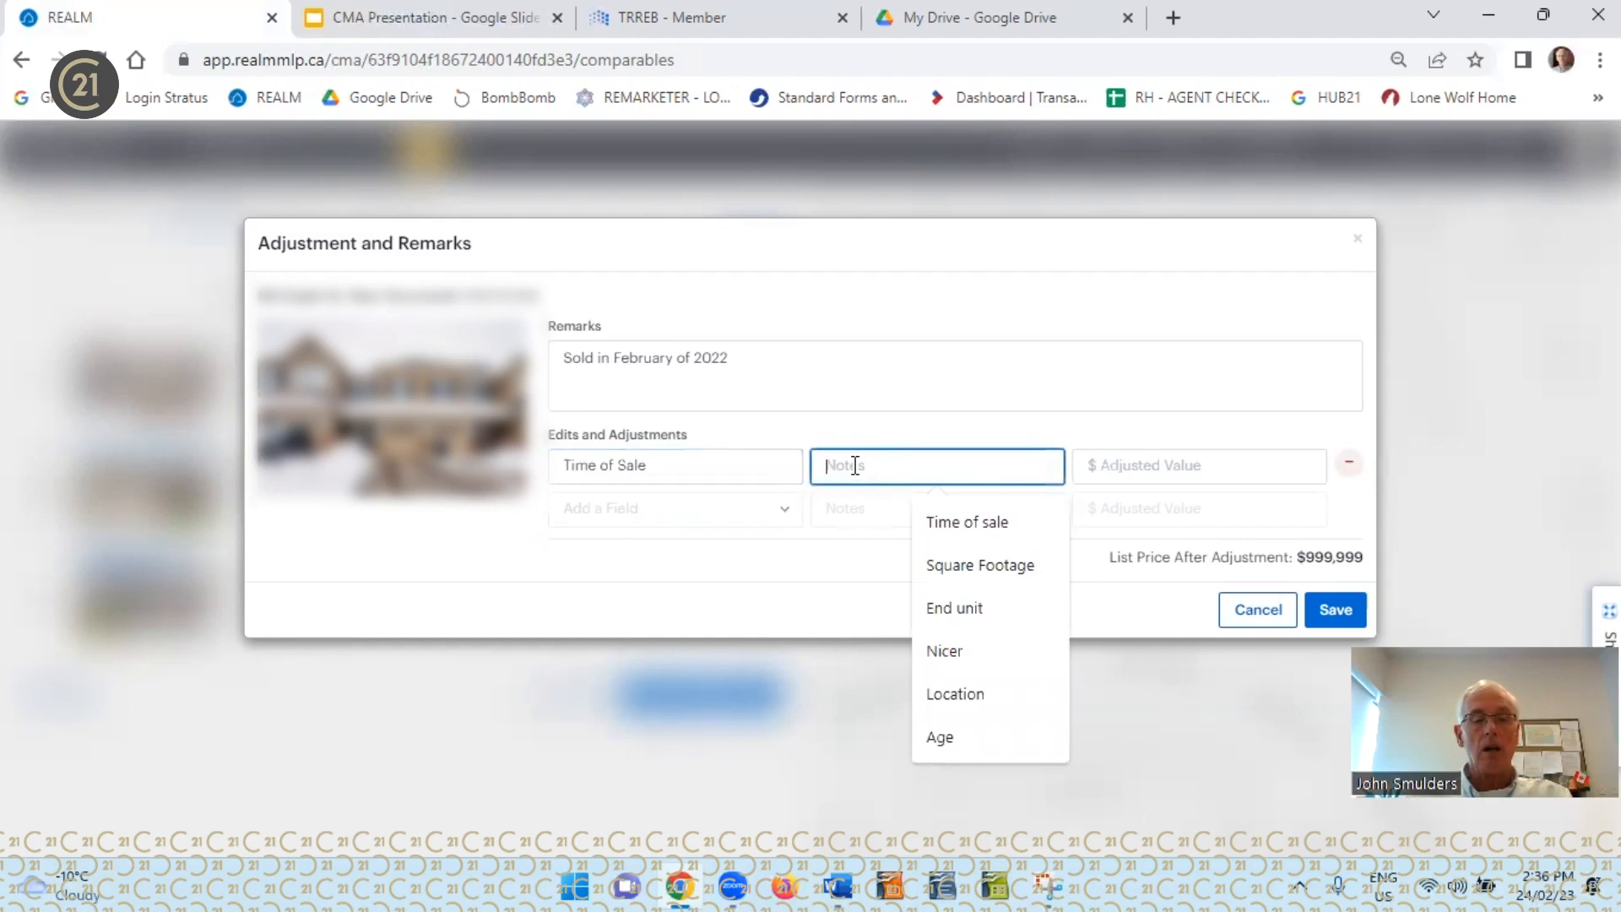
text(A )
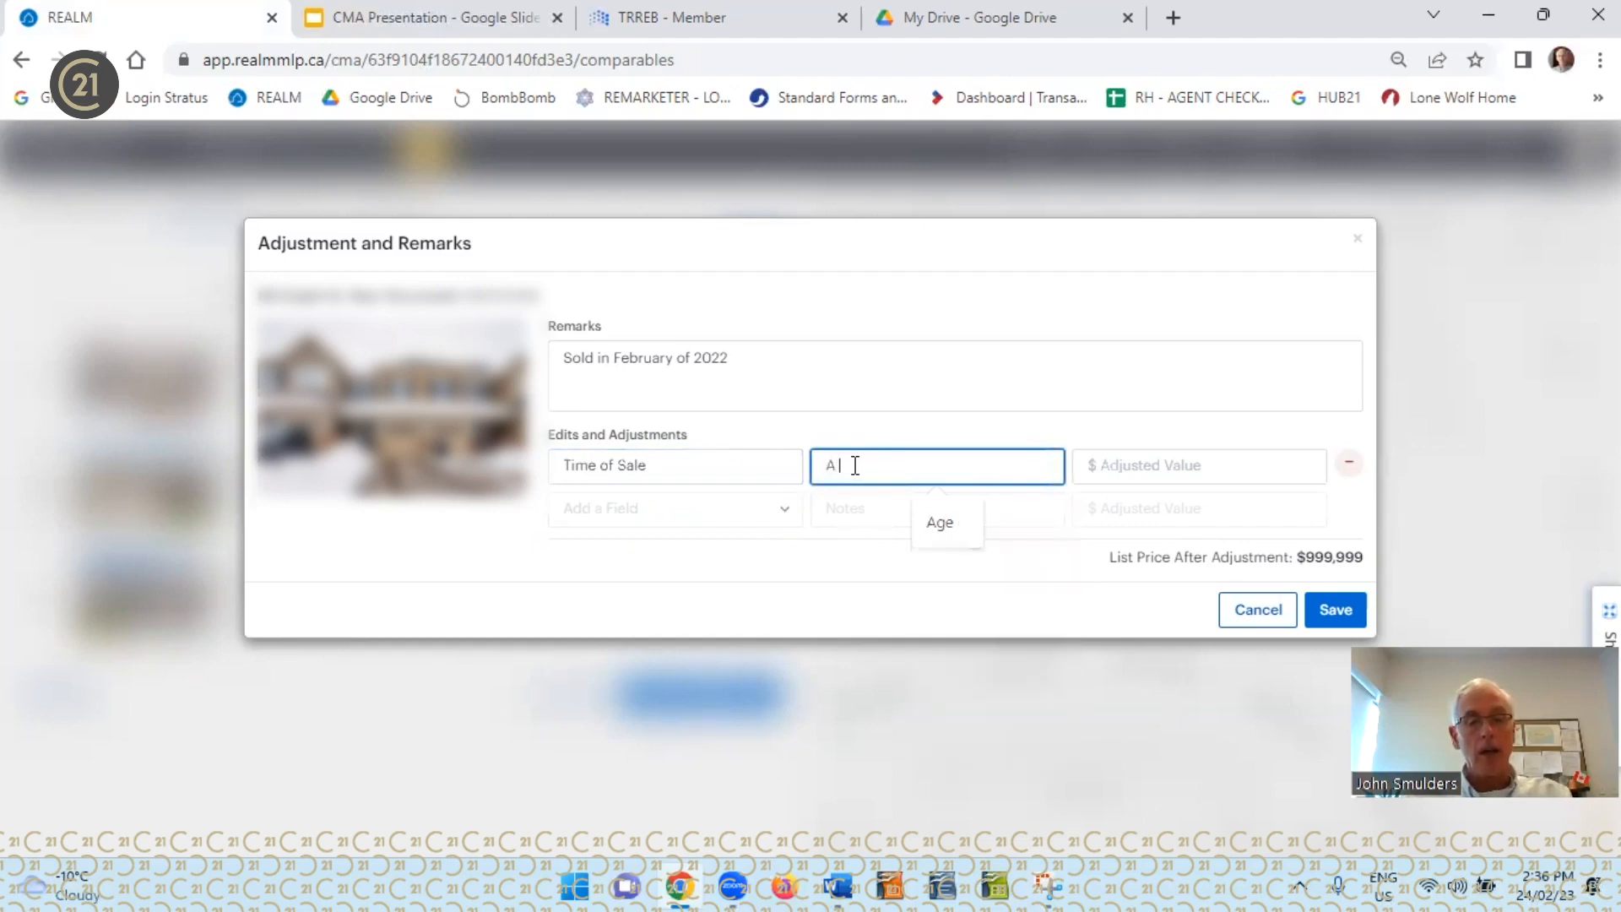
text(30% d)
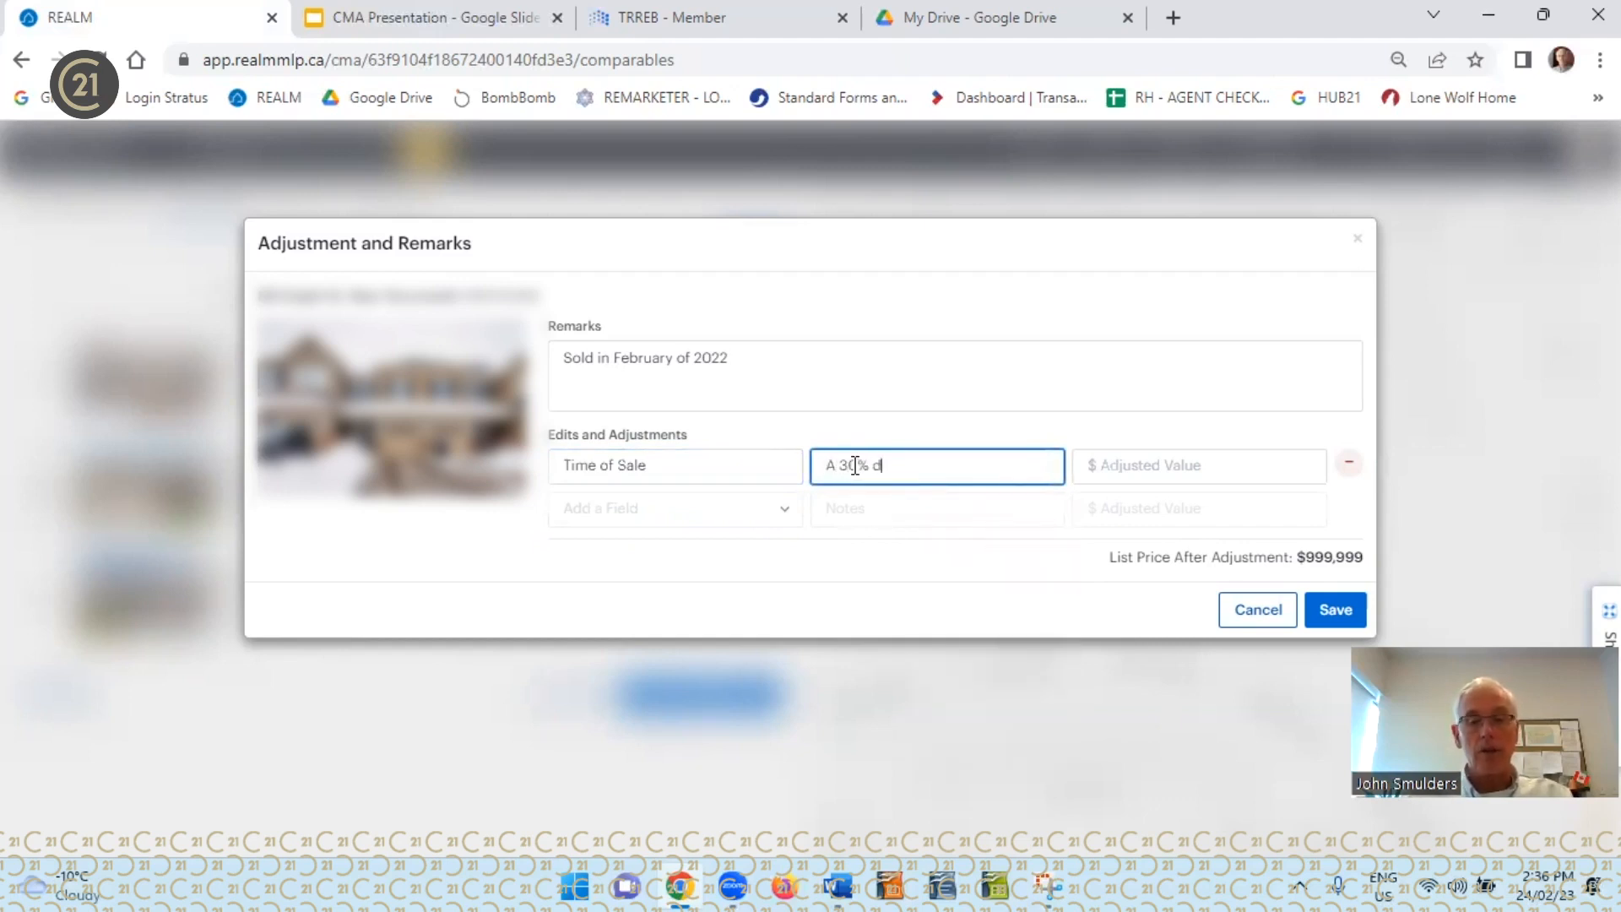
text(rop in Va)
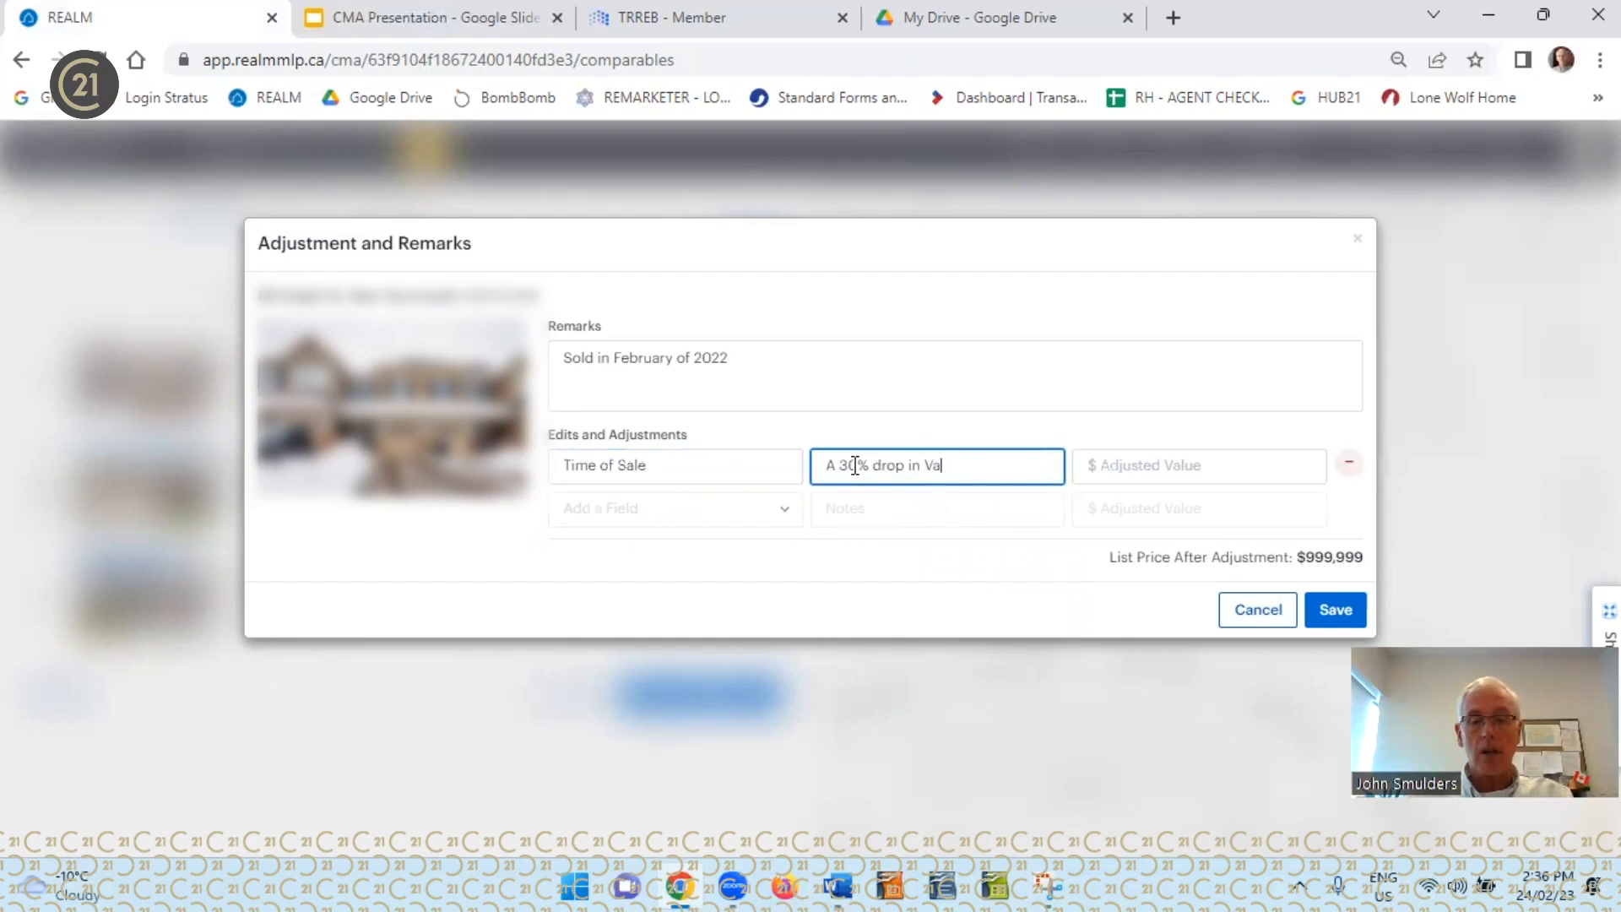
text(lue in)
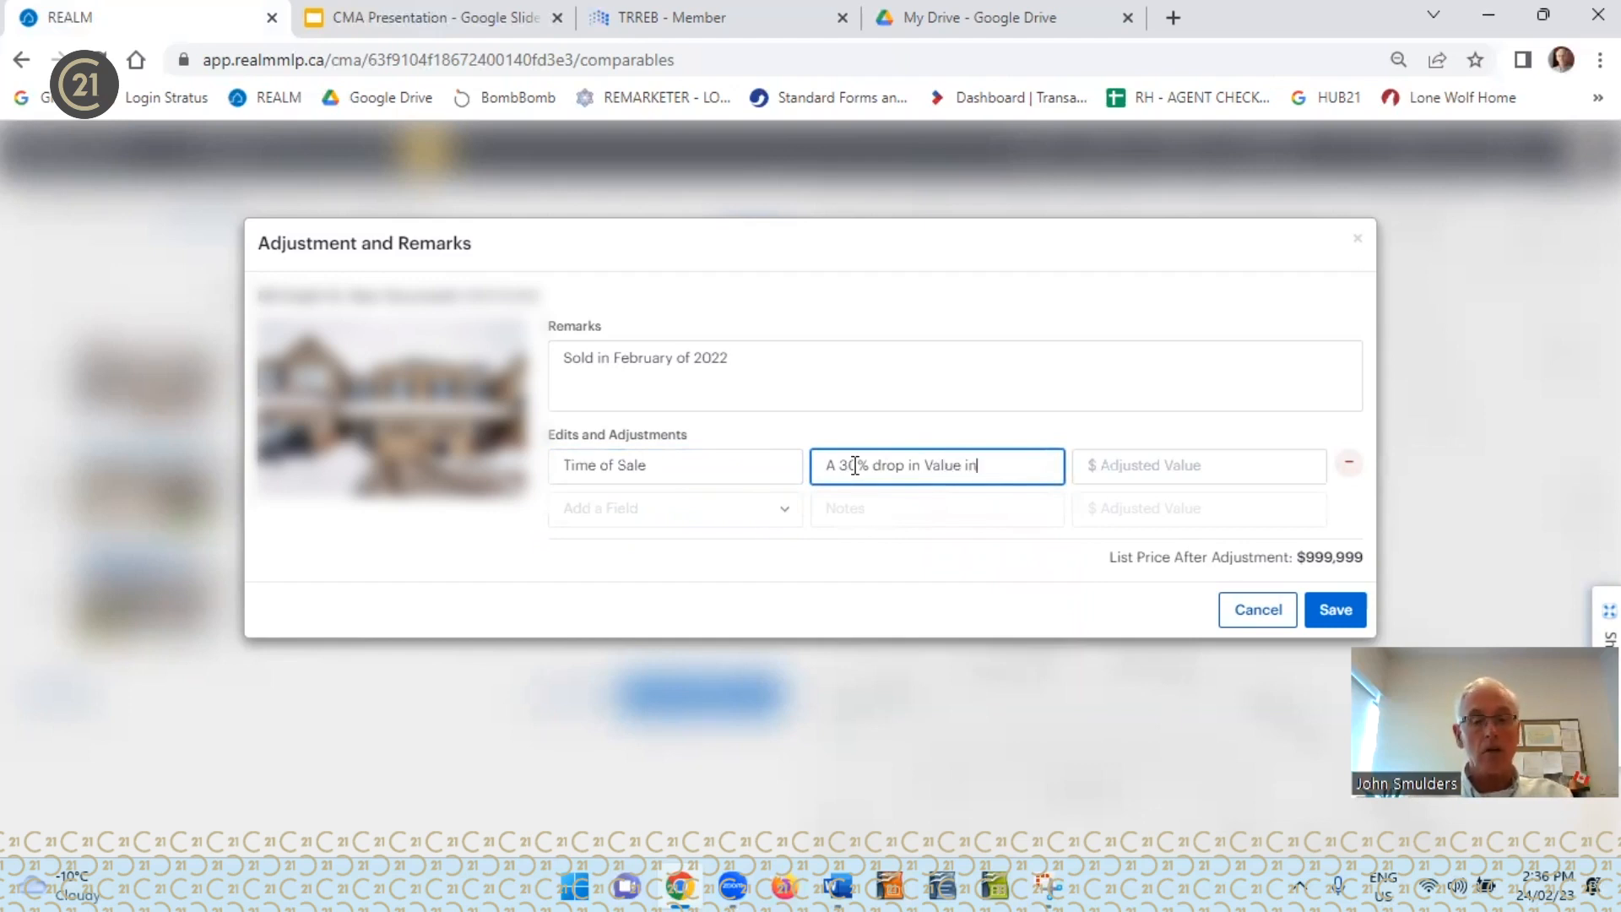
text( 12 months)
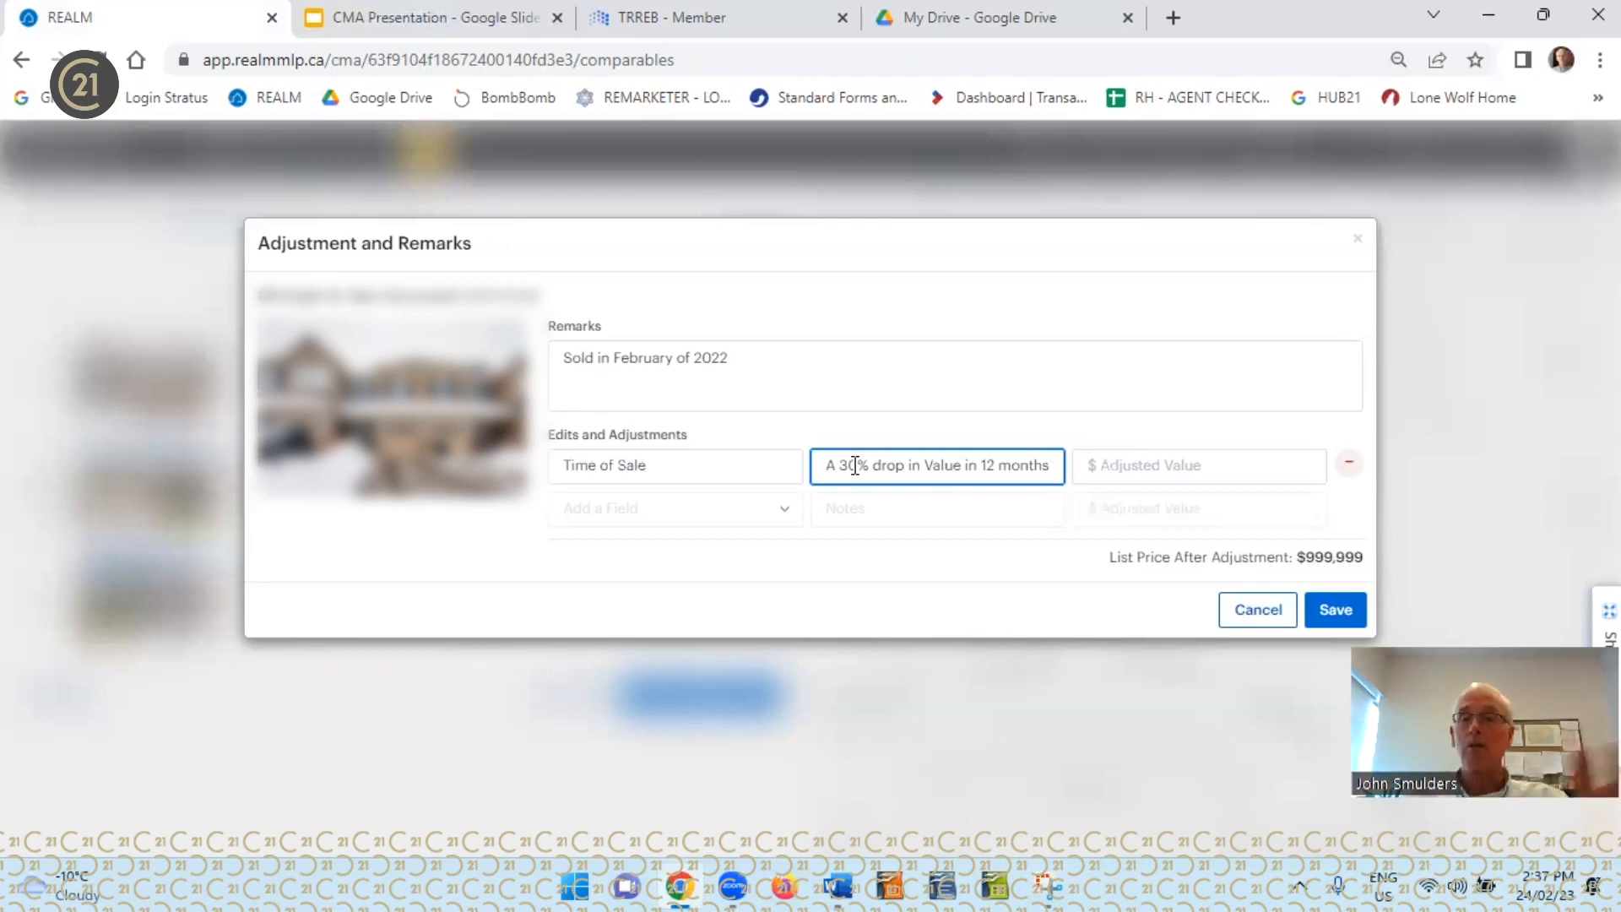
Set the Time of Sale adjusted value to -$300,000 and save the first comparable's adjustments and remarks
click(1118, 463)
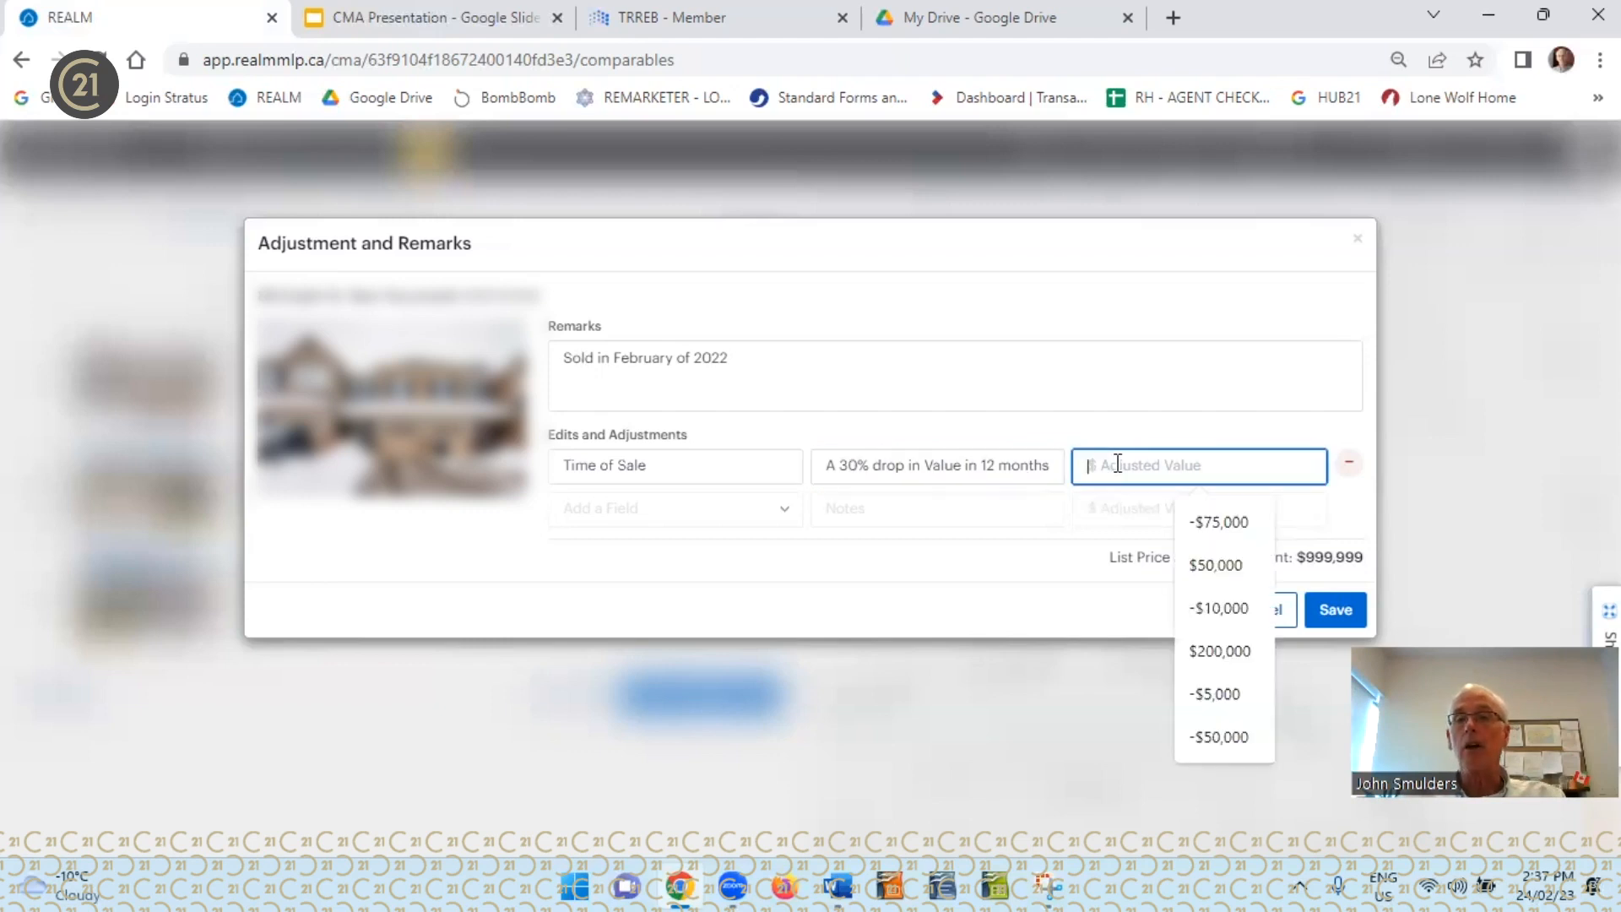
text(-70000)
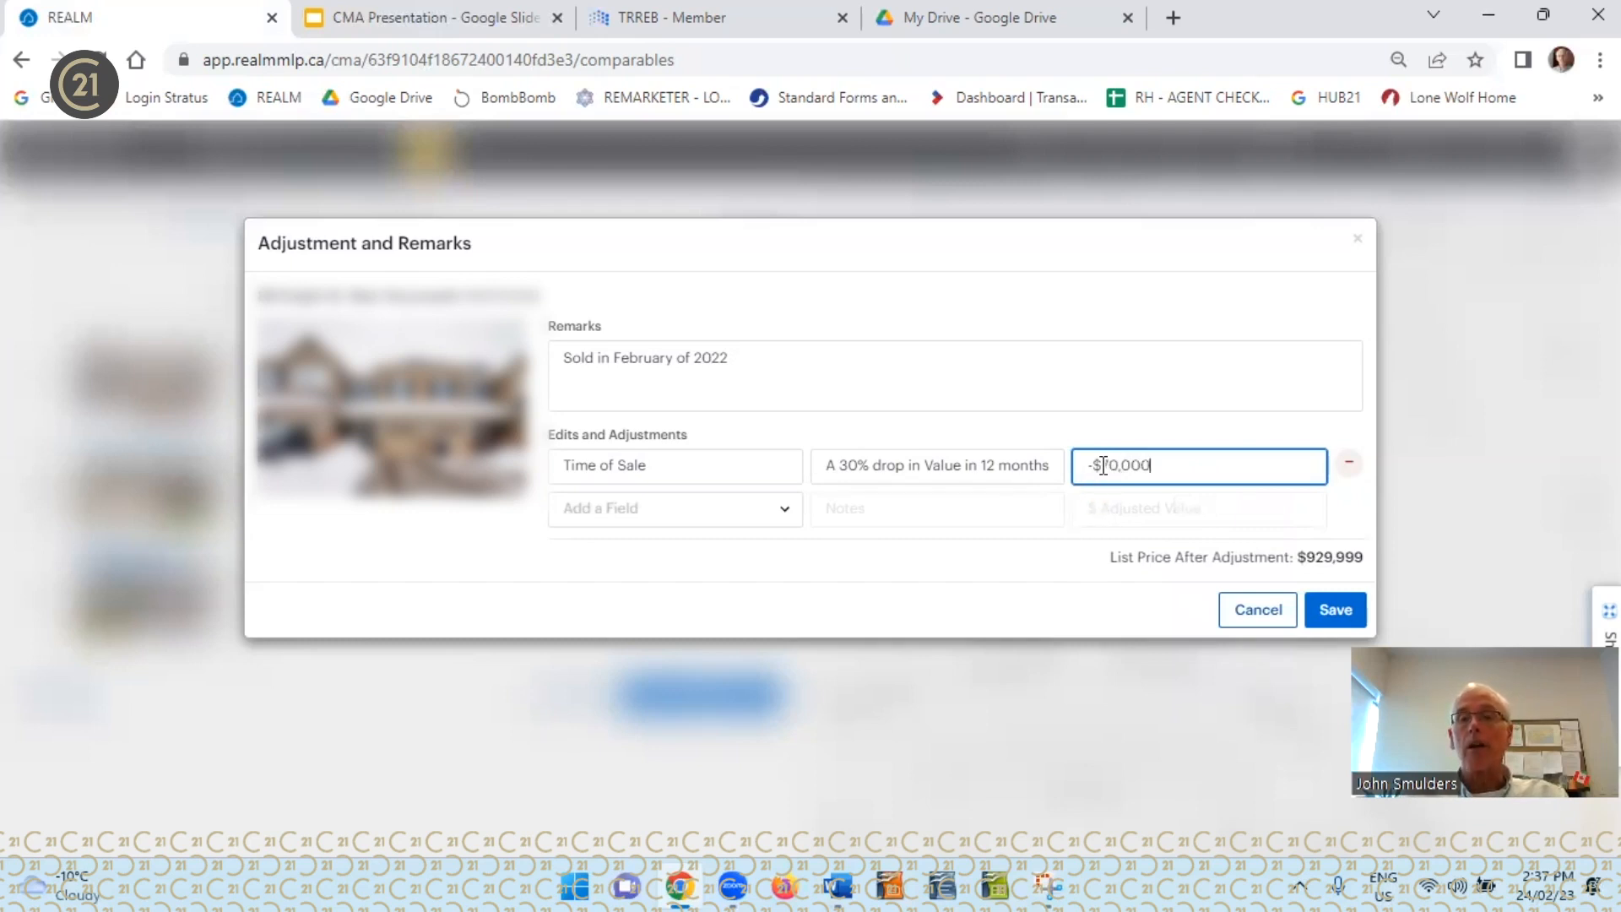
drag(1103, 465, 1113, 464)
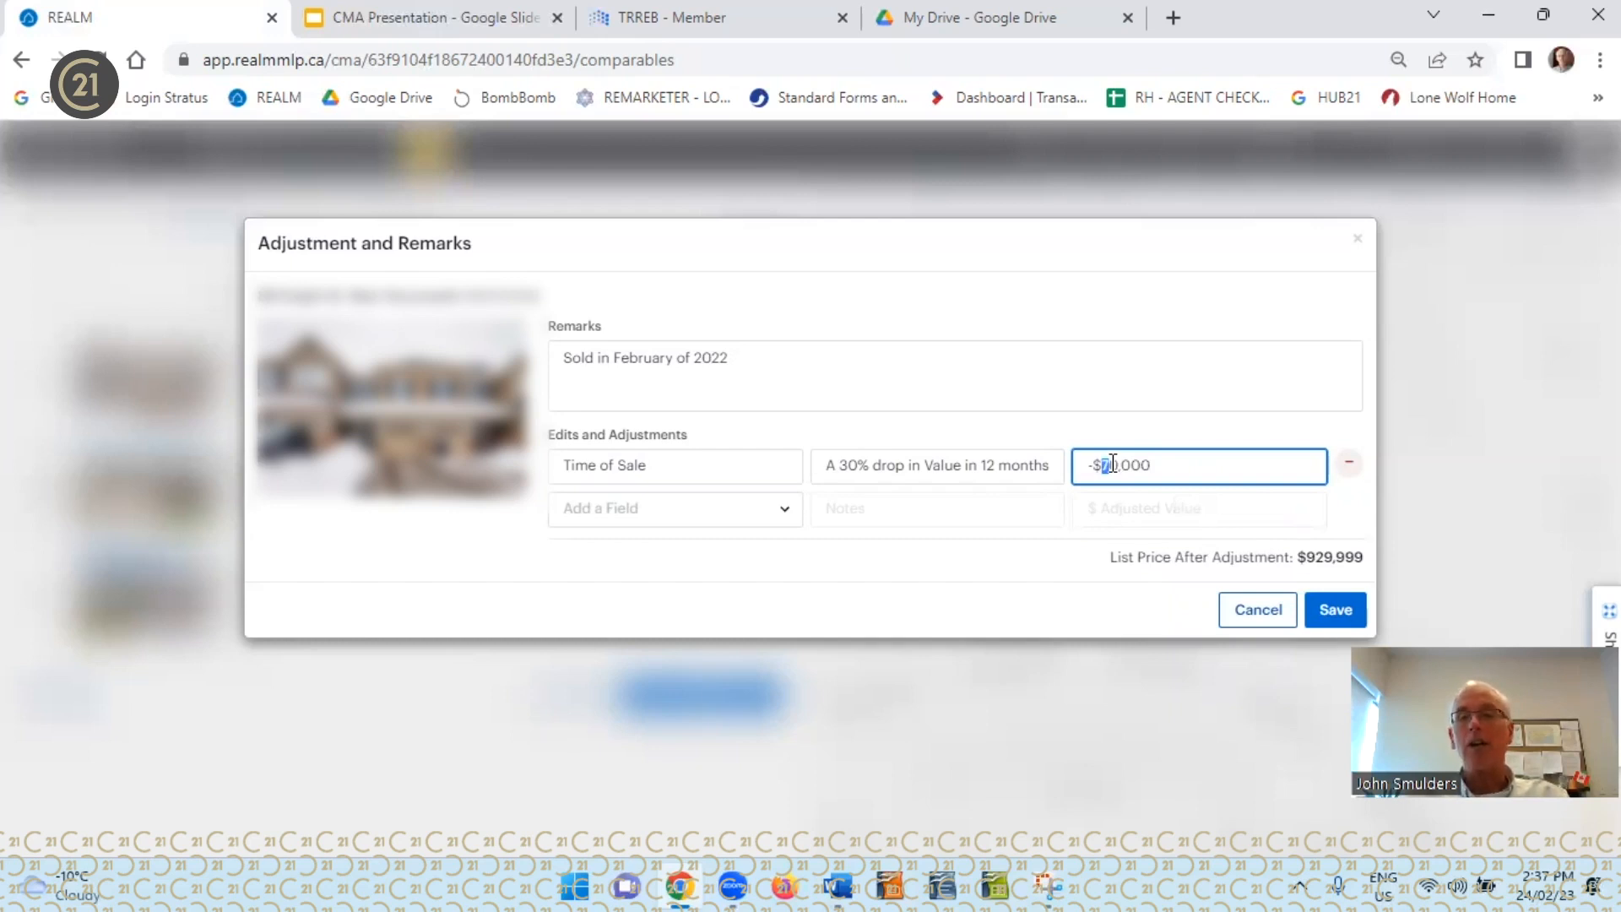
text(30)
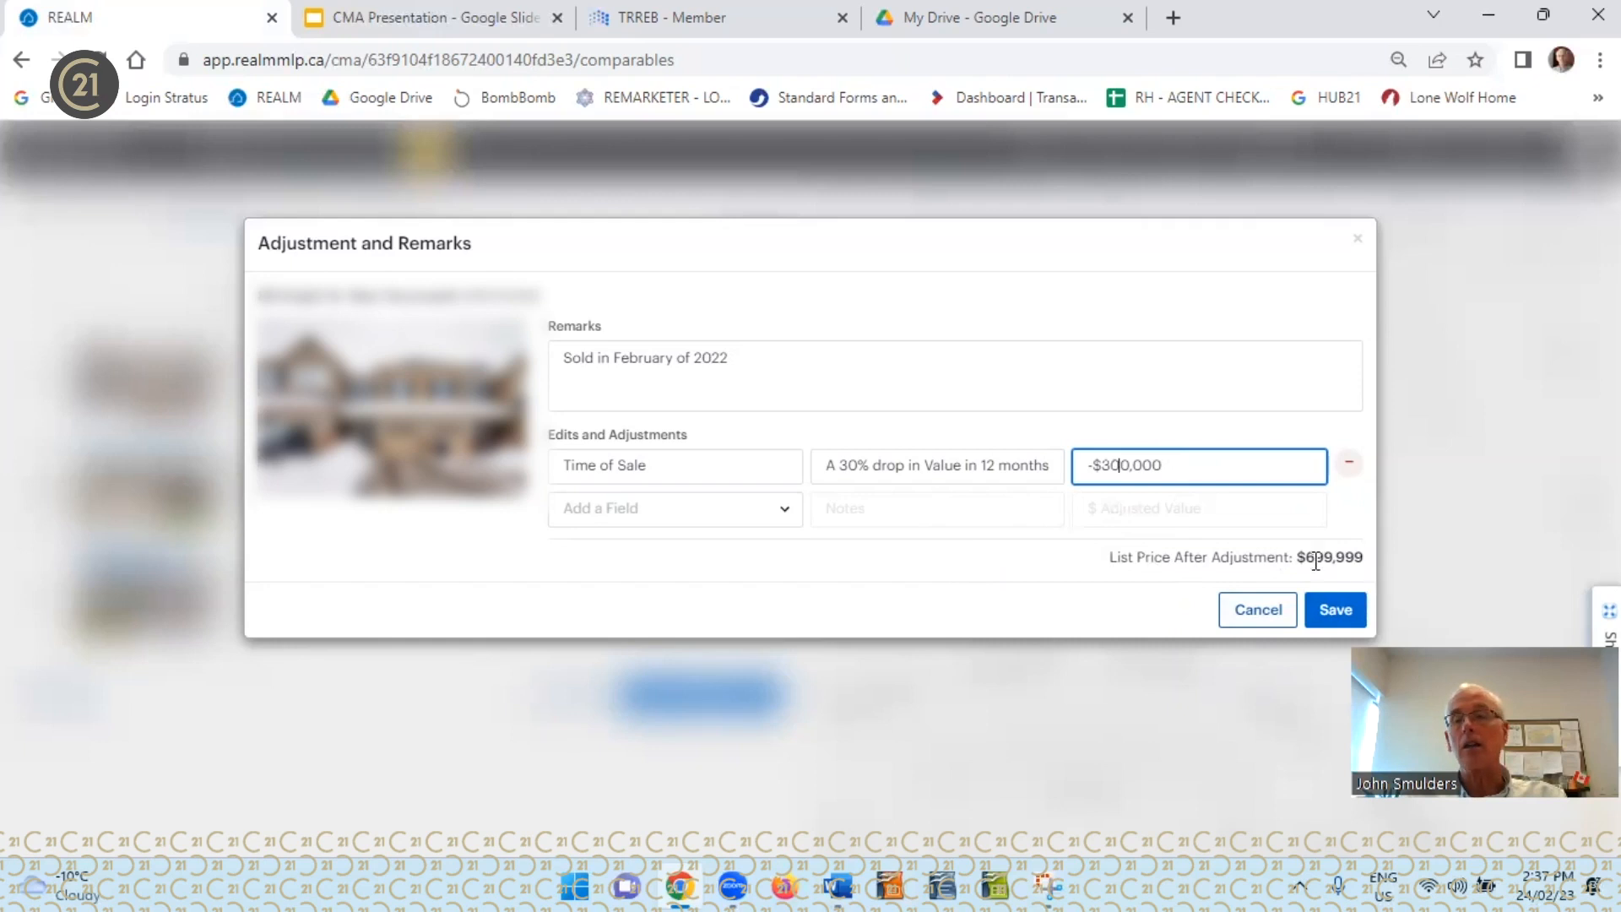
click(1333, 614)
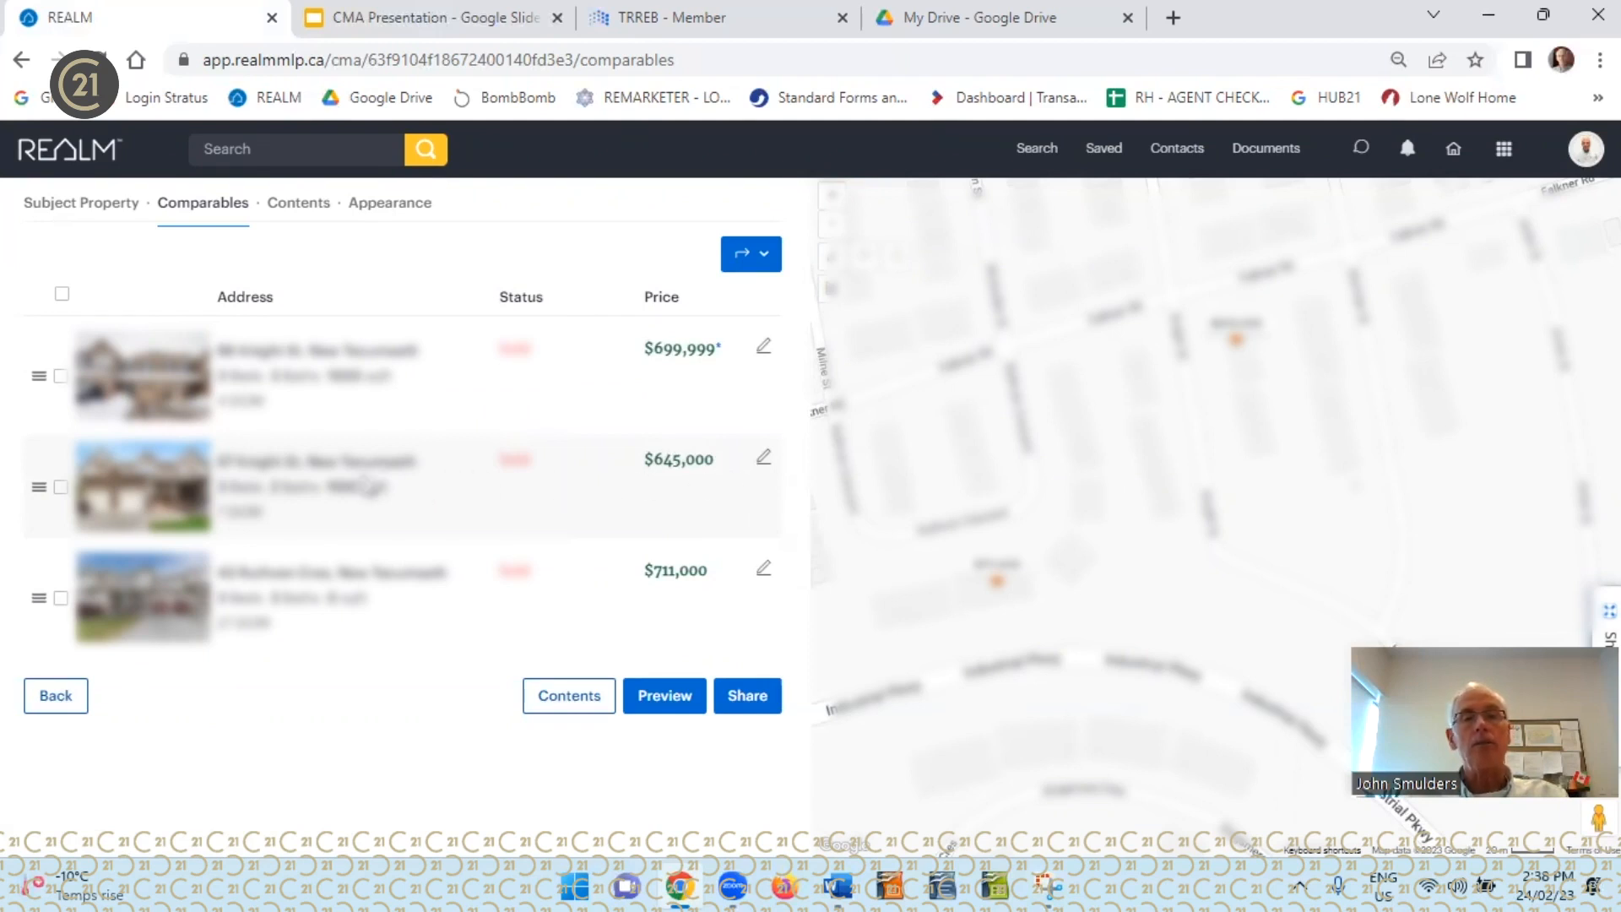
Enter the second comparable's remarks "Older unit has a finished basement and is 600 square feet smaller than the subject property"
click(764, 464)
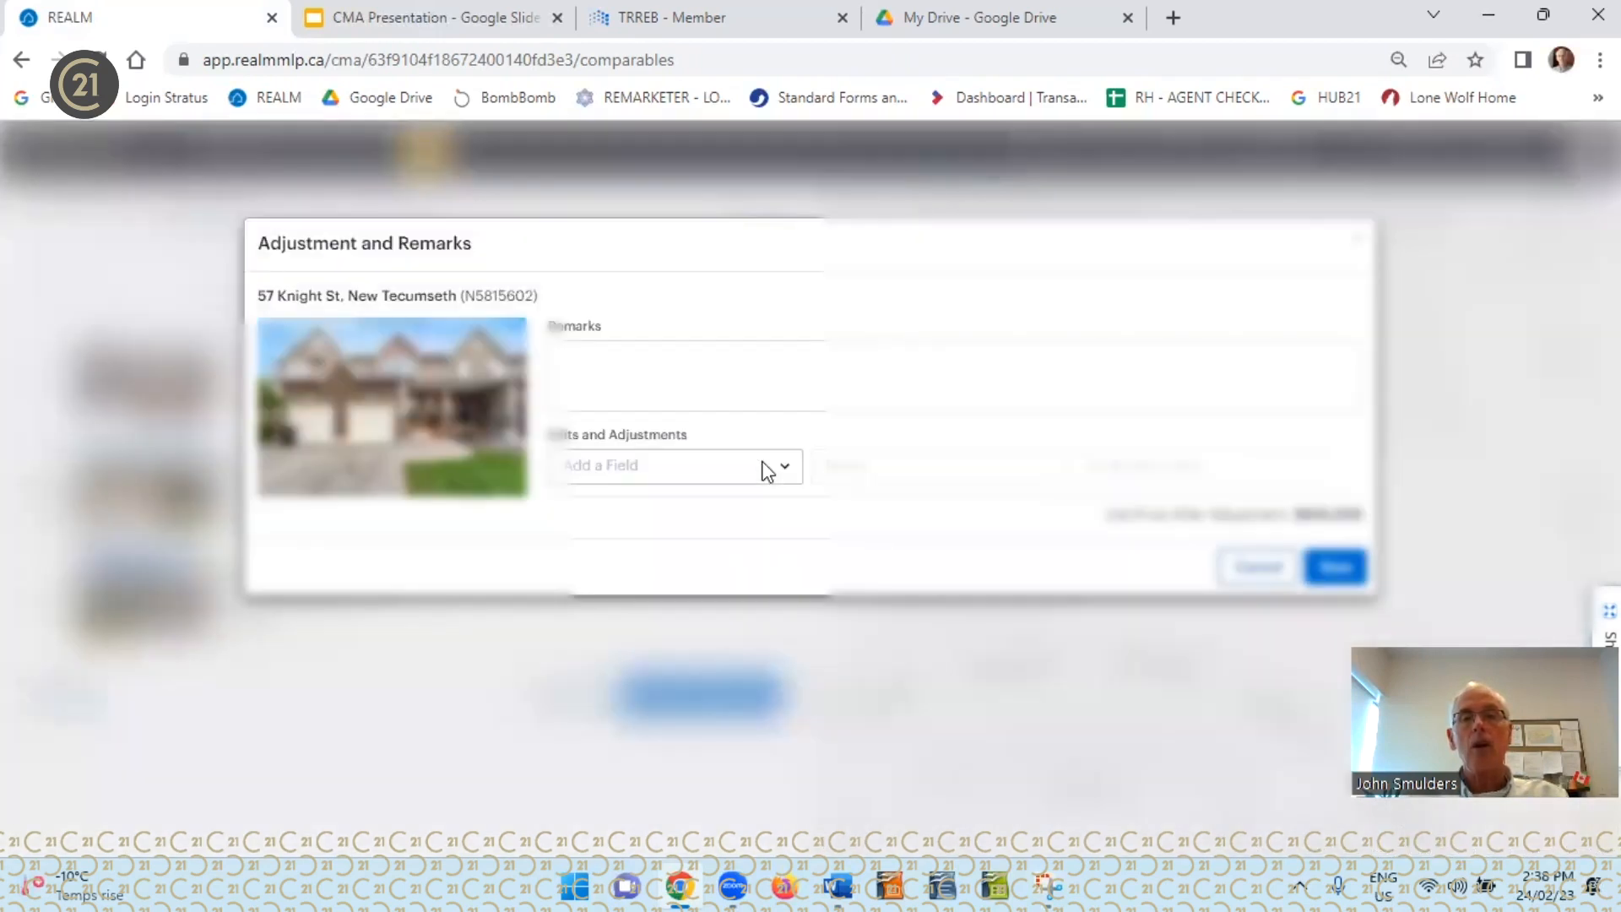
click(609, 363)
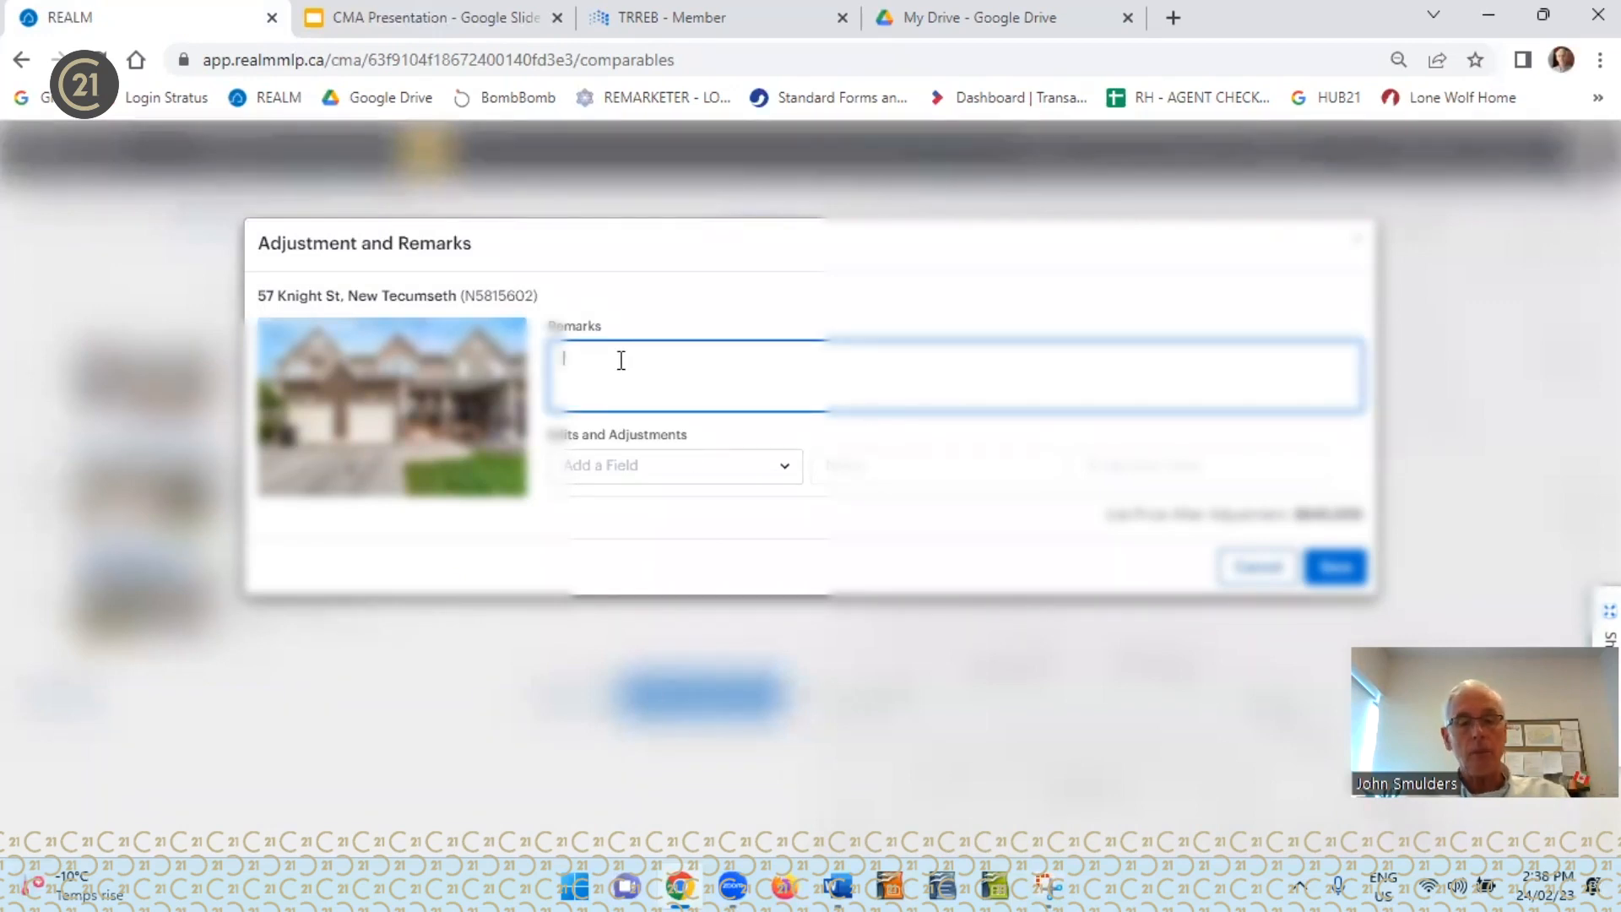
text(Ols)
key(BackSpace)
text(d)
text(er)
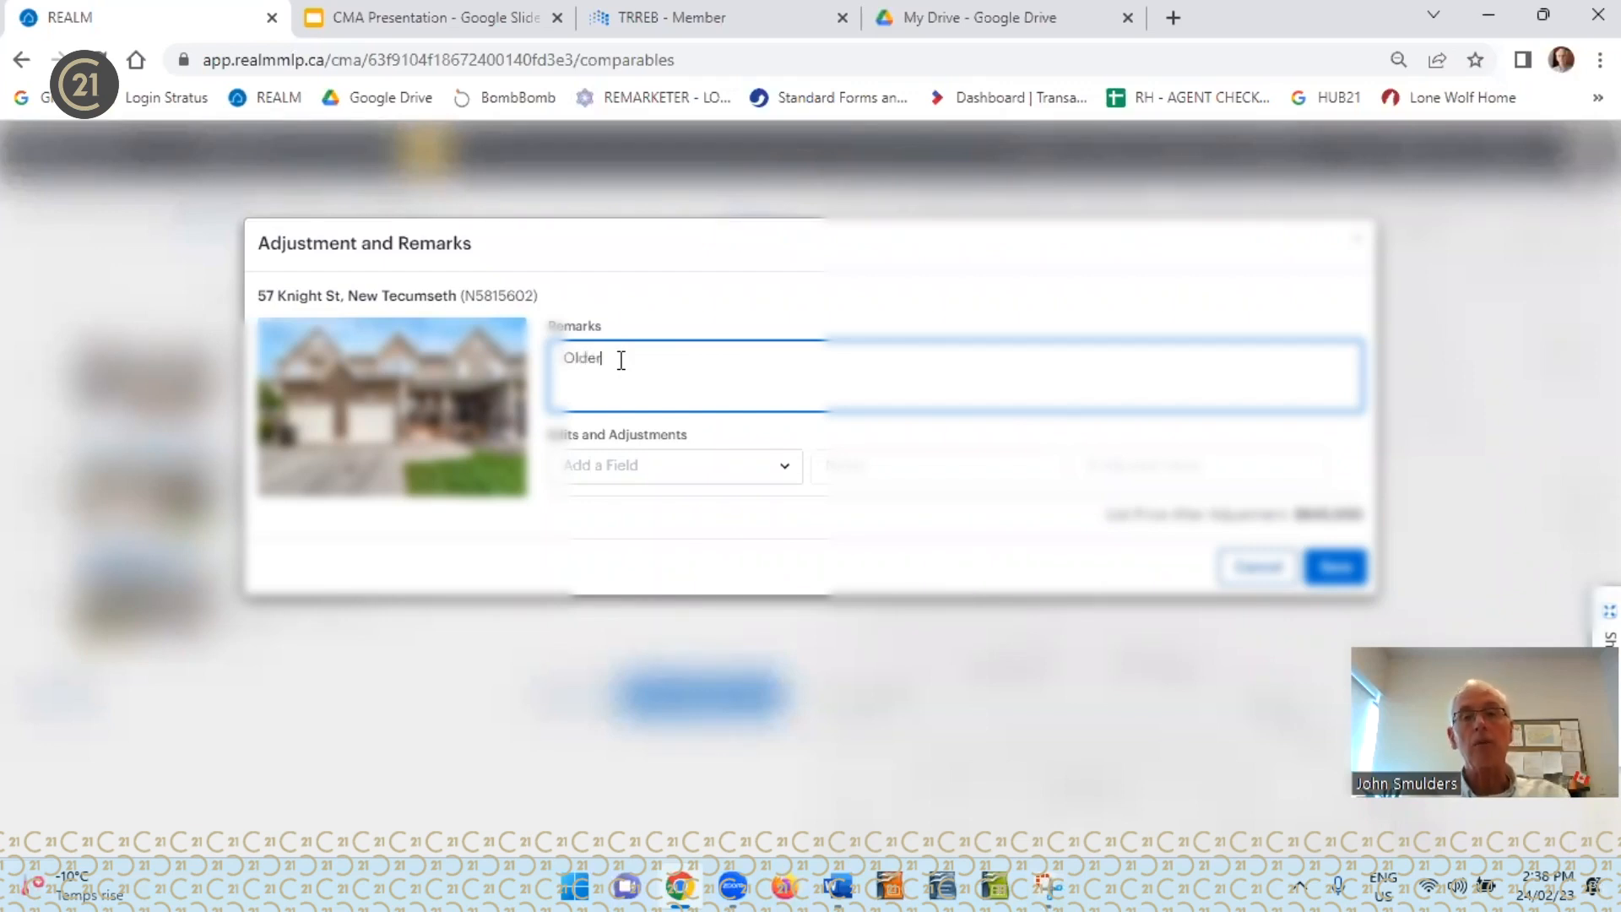
text( unit)
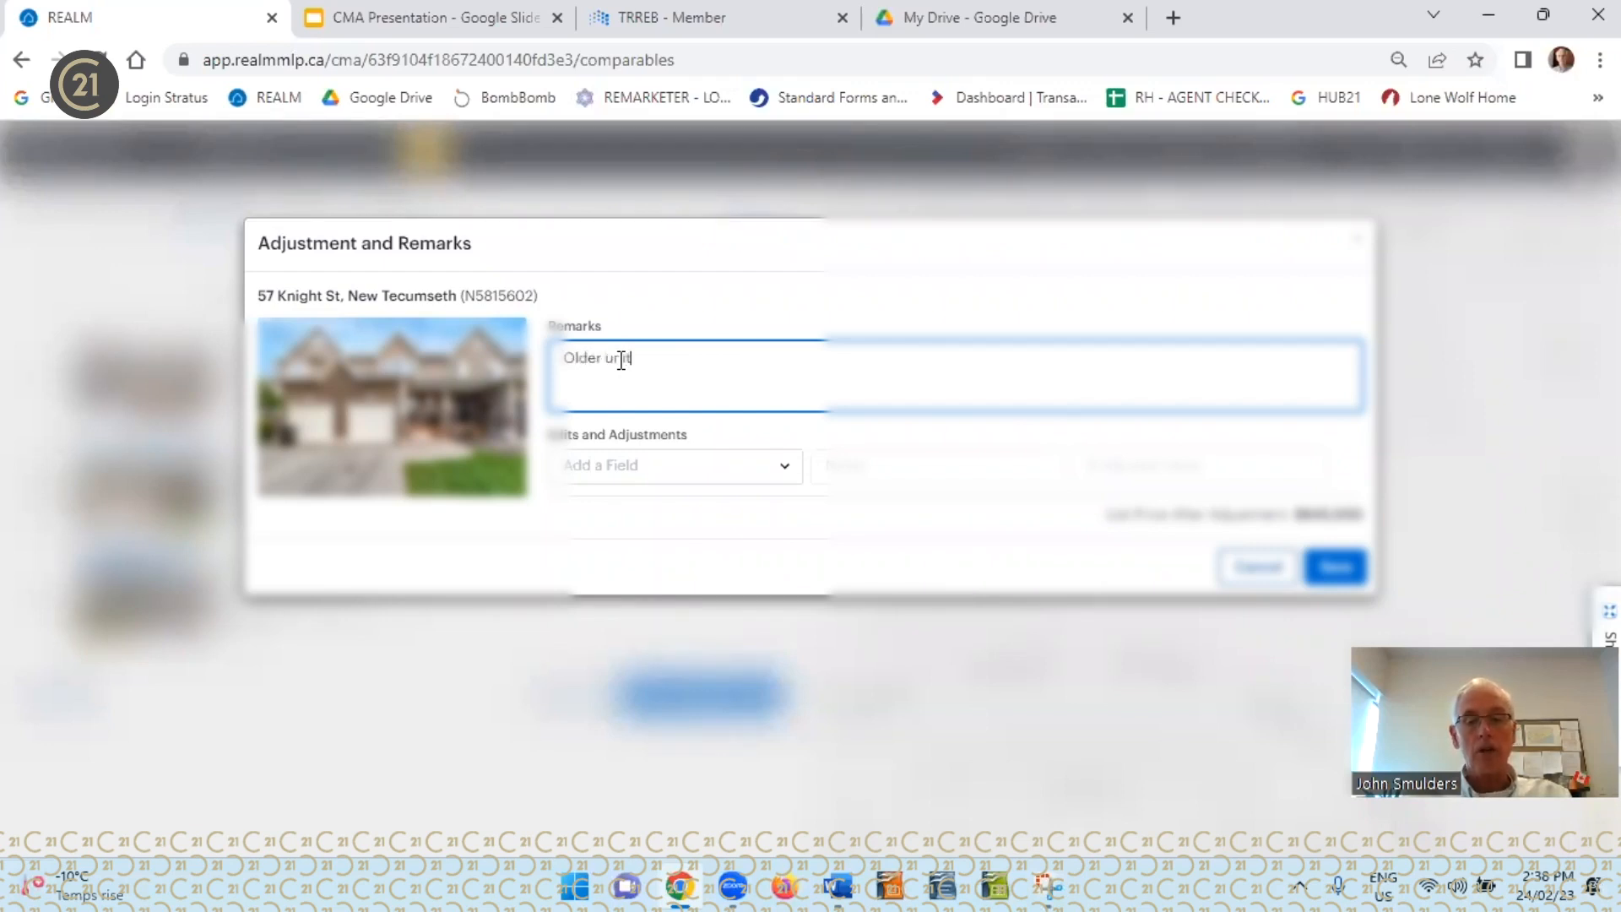
text( has a finished basemen)
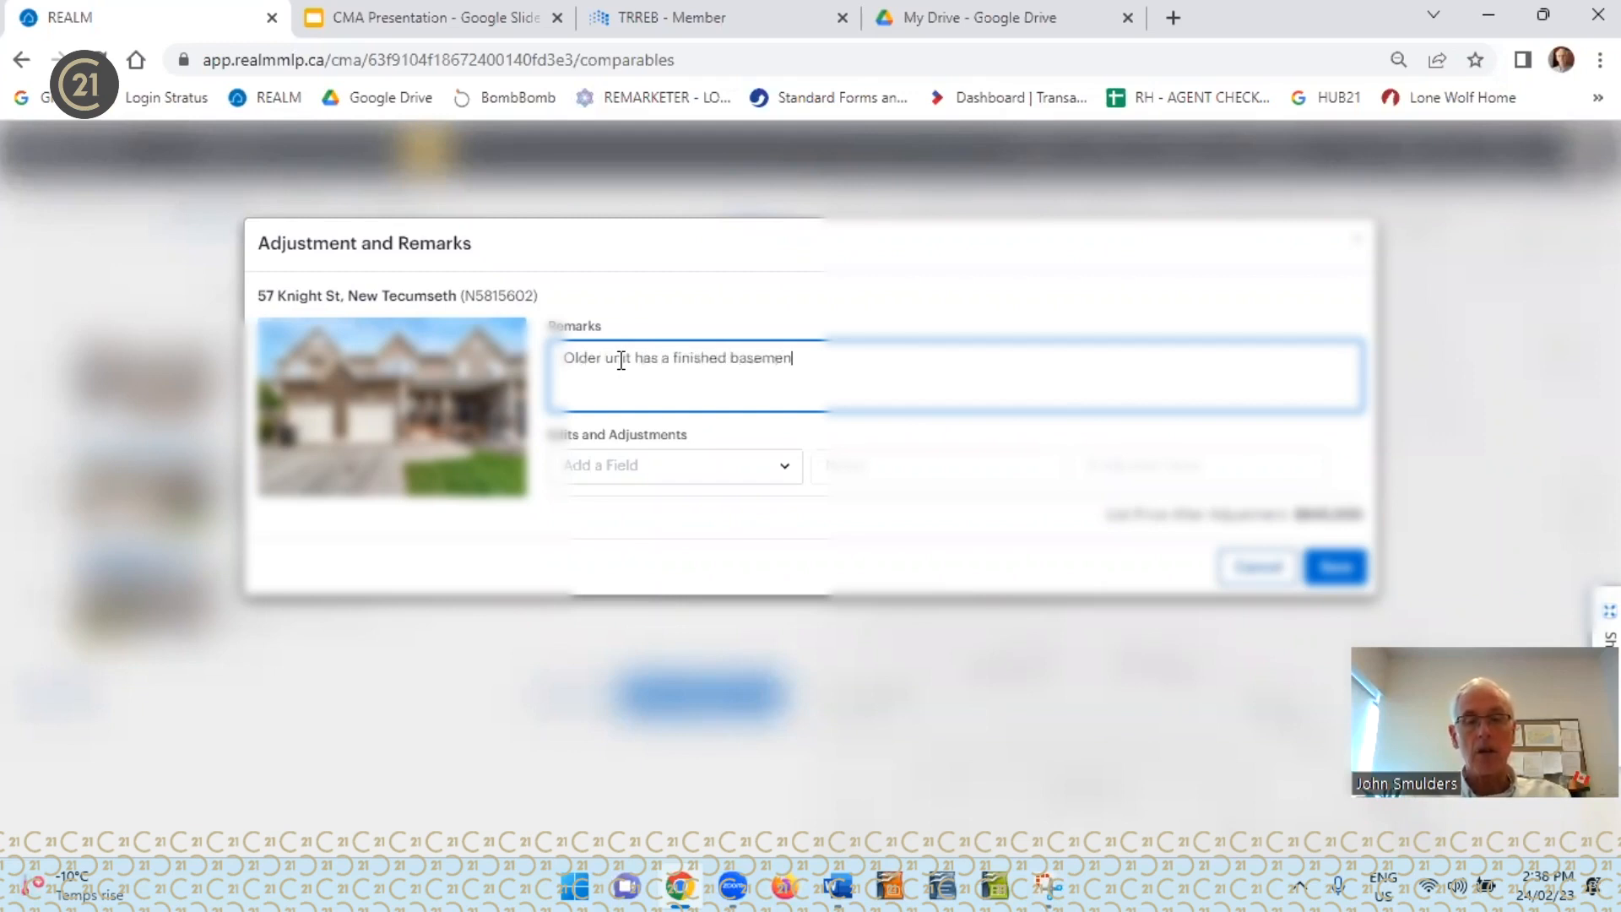
text(t and si)
key(BackSpace)
key(BackSpace)
text(is)
text( 600 squar)
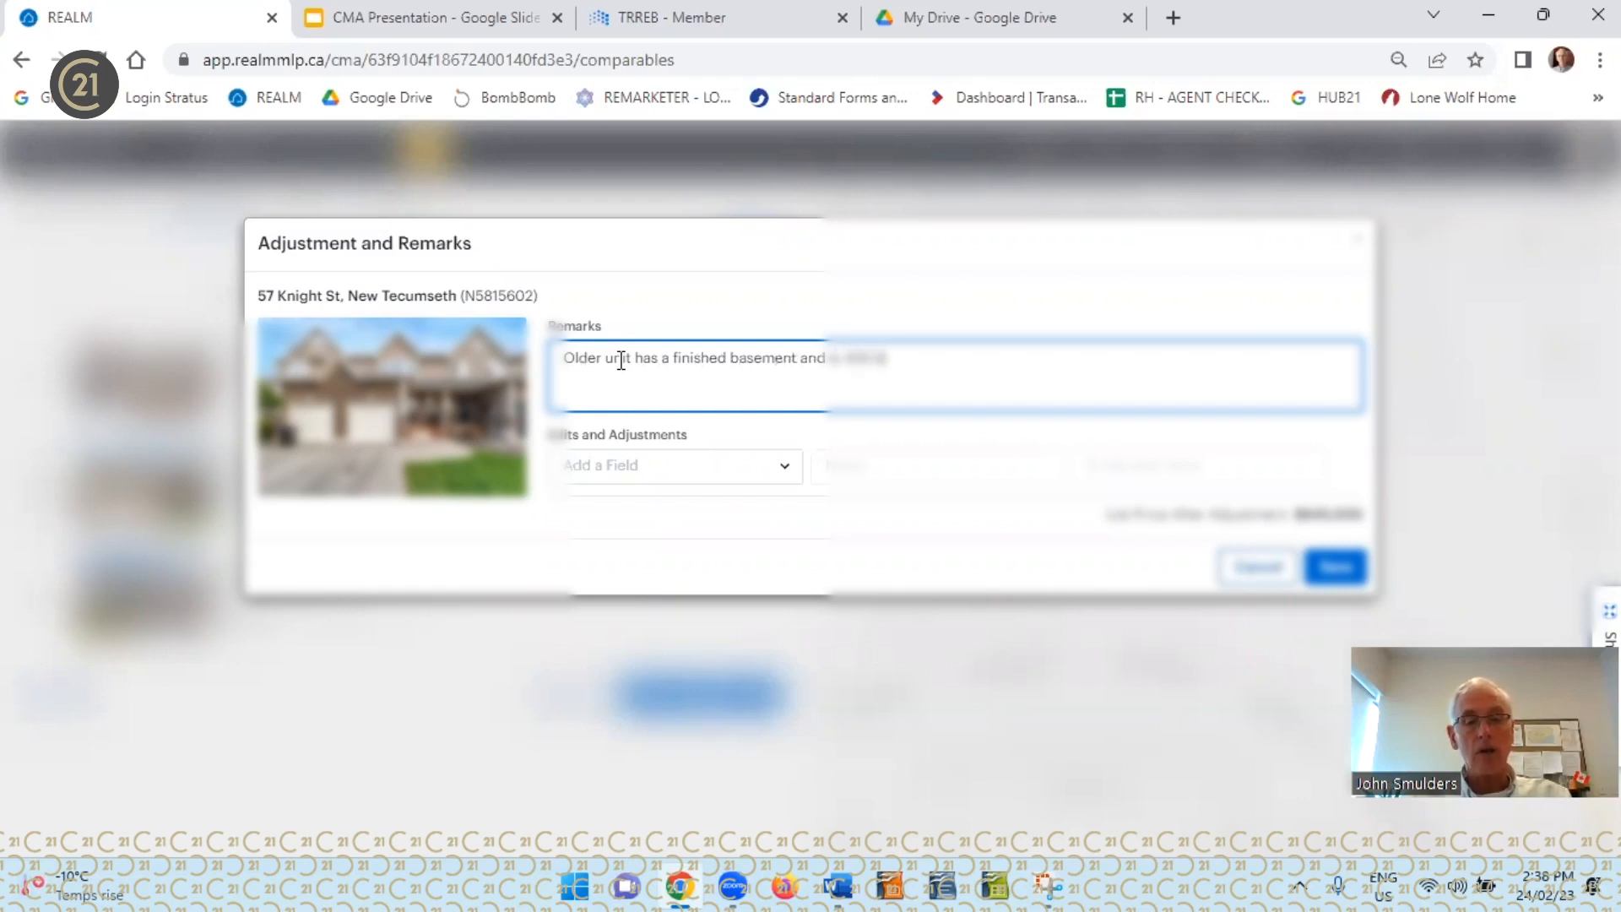
text(e feet small)
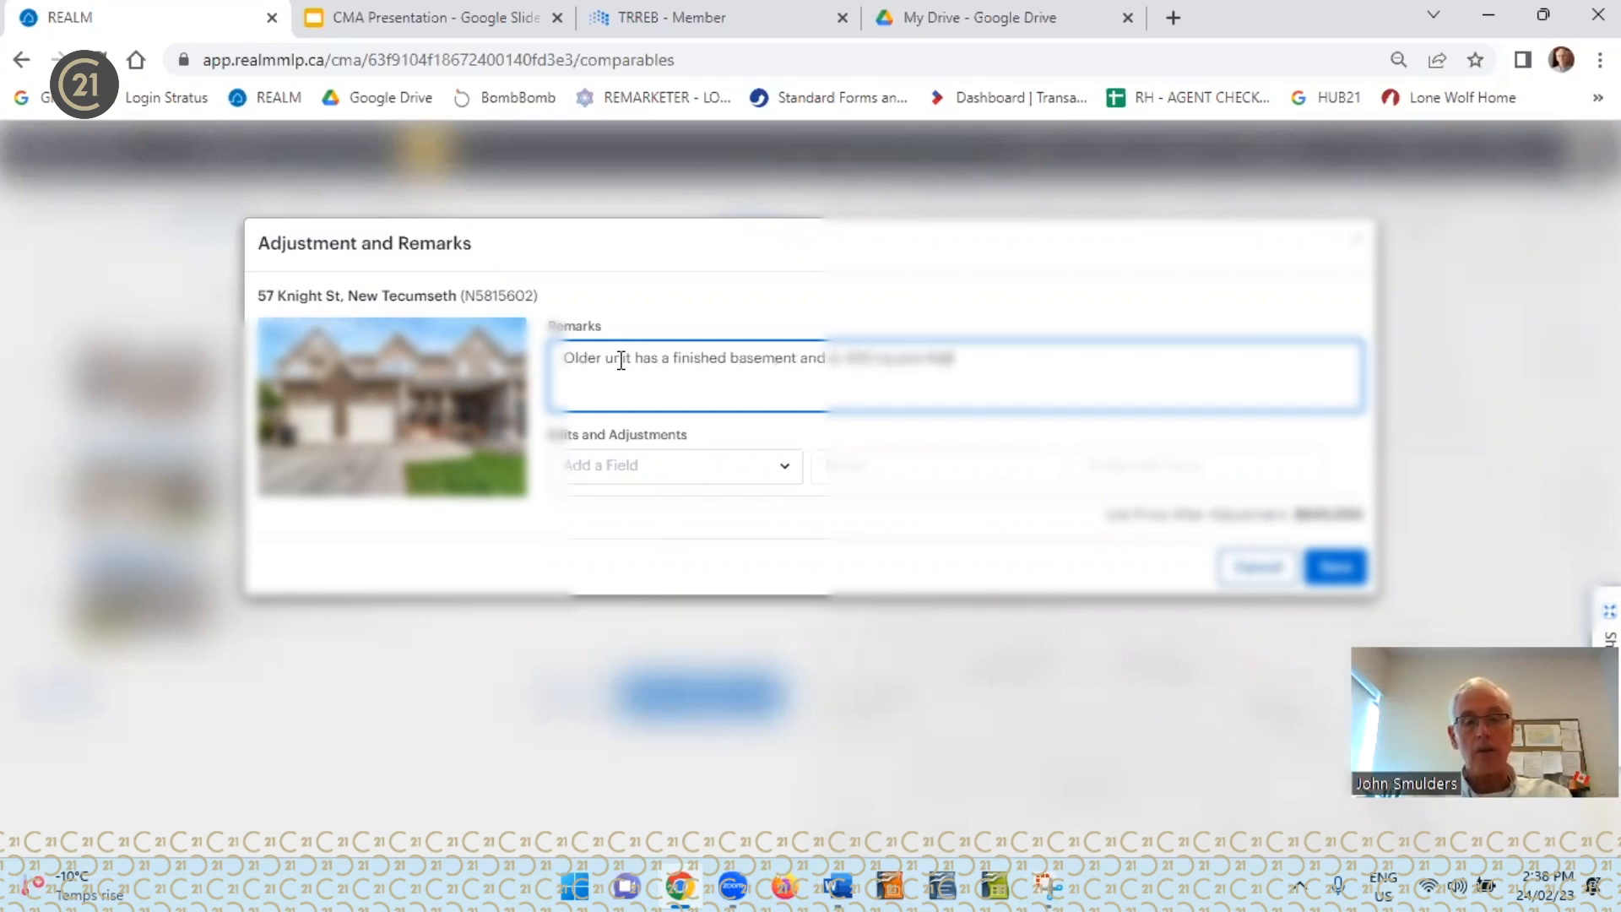
text(er than the subject)
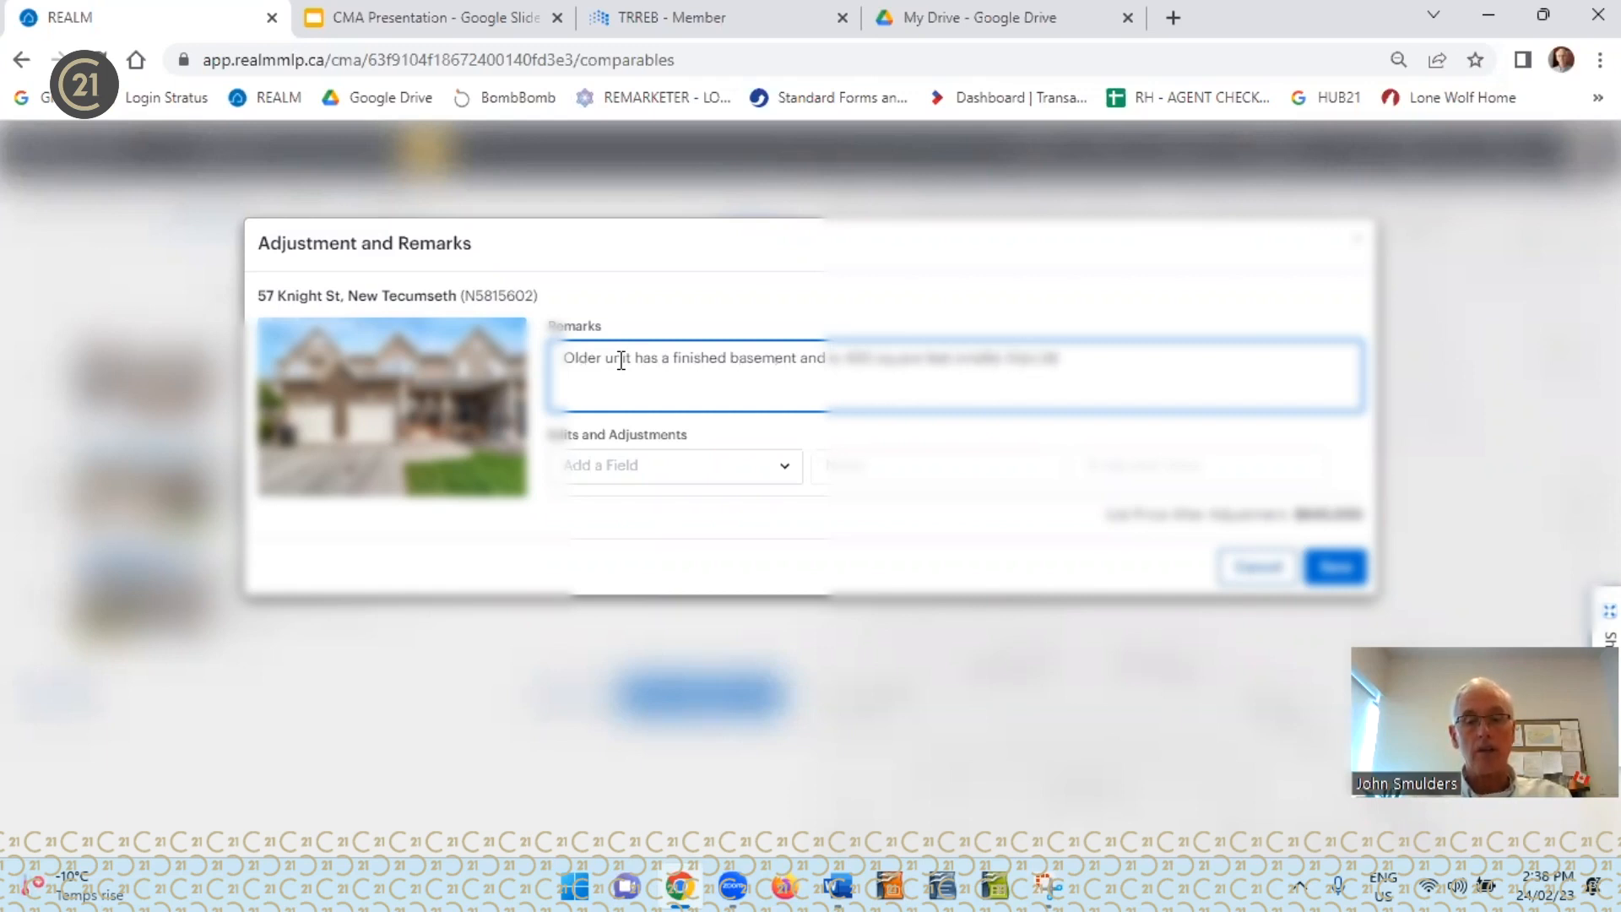
text( property)
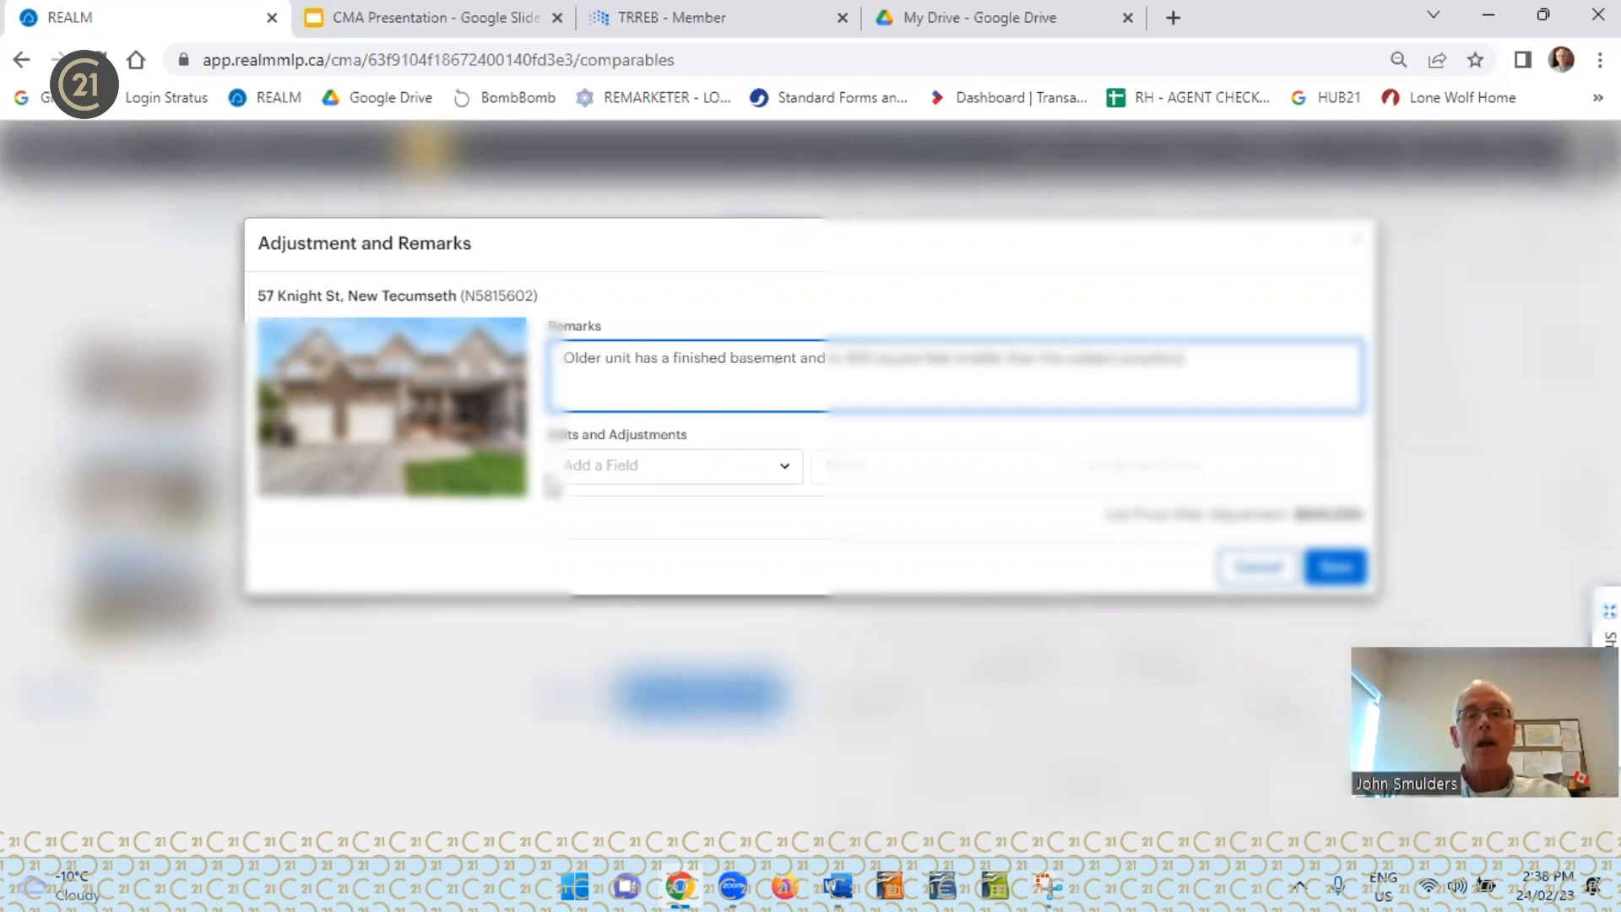
Add a custom adjustment field to the second comparable and name it "SMaller property"
click(786, 473)
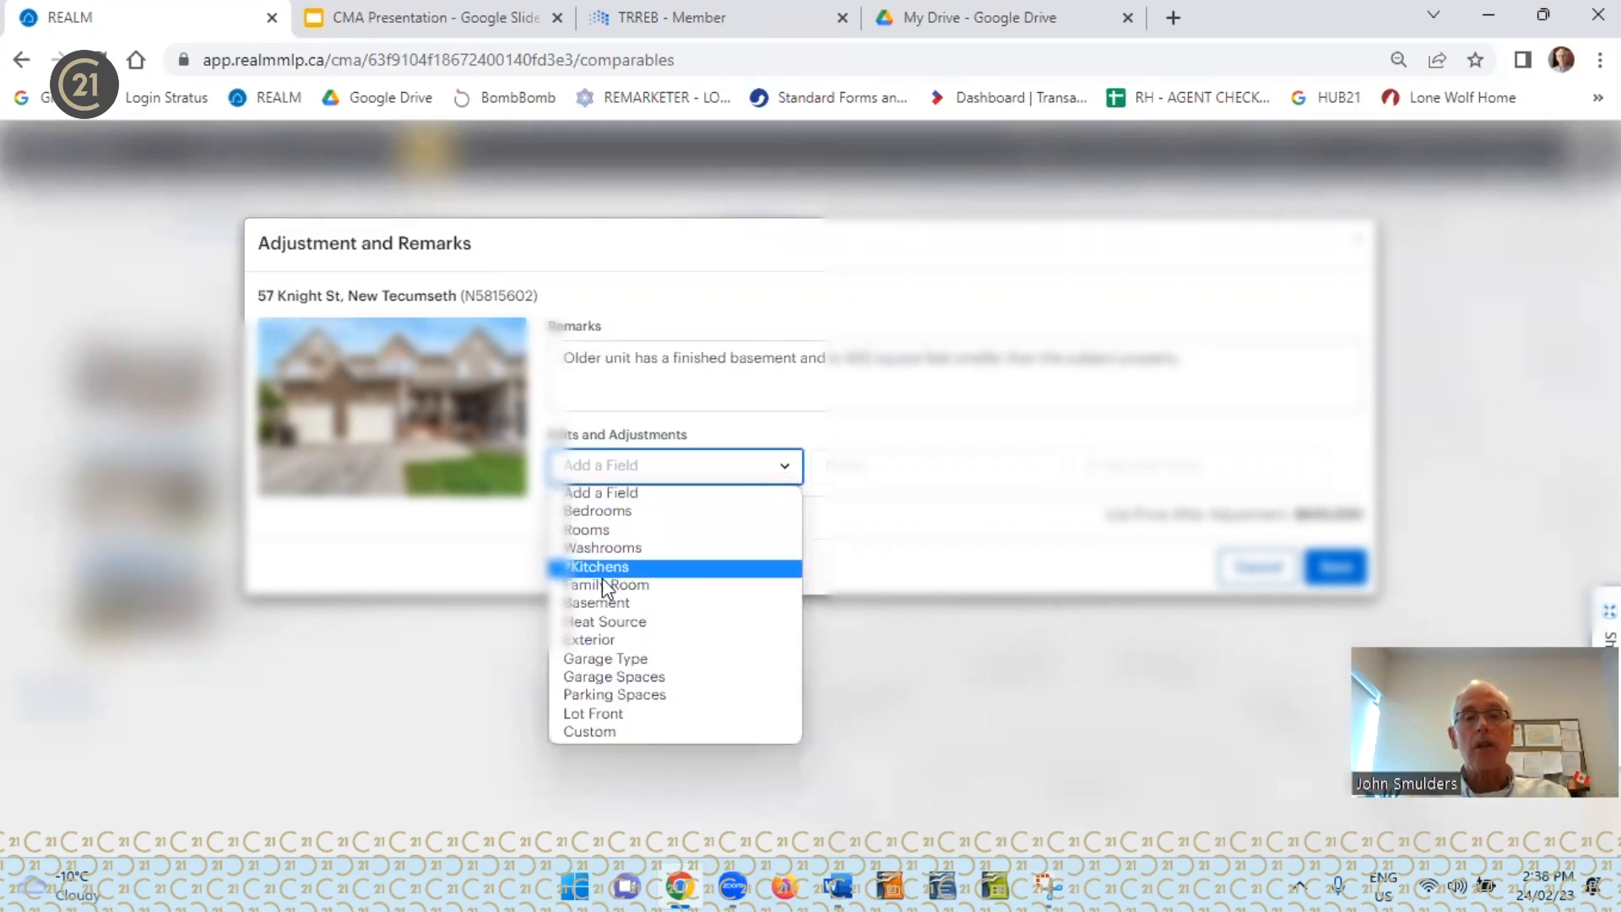
click(615, 731)
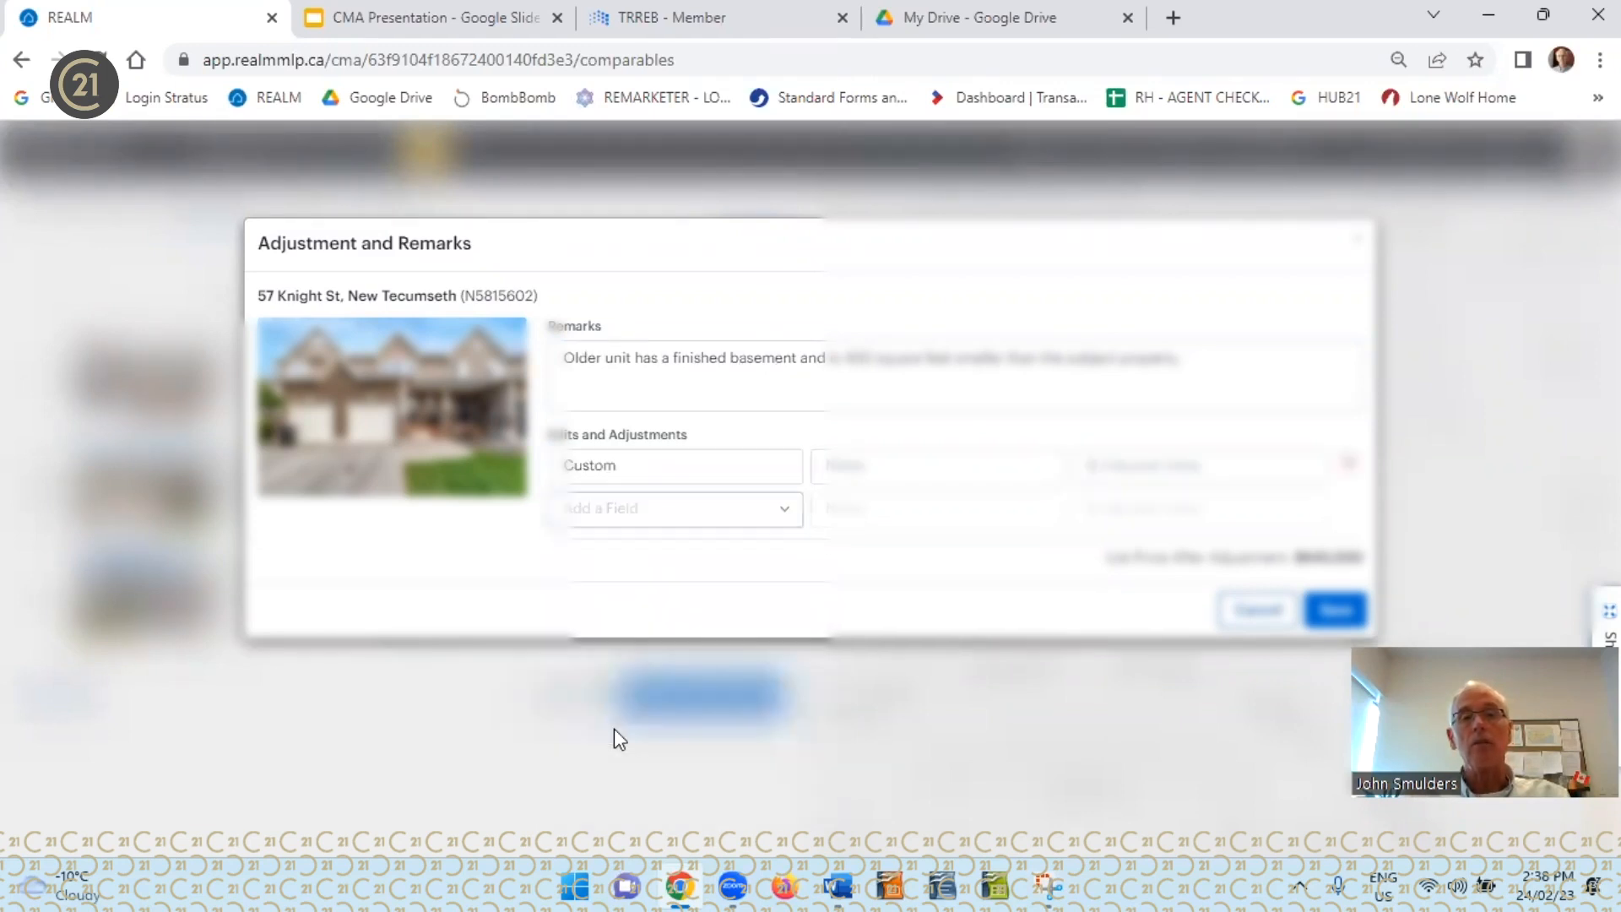
click(651, 468)
key(BackSpace)
key(BackSpace)
key(BackSpace)
key(BackSpace)
key(BackSpace)
key(BackSpace)
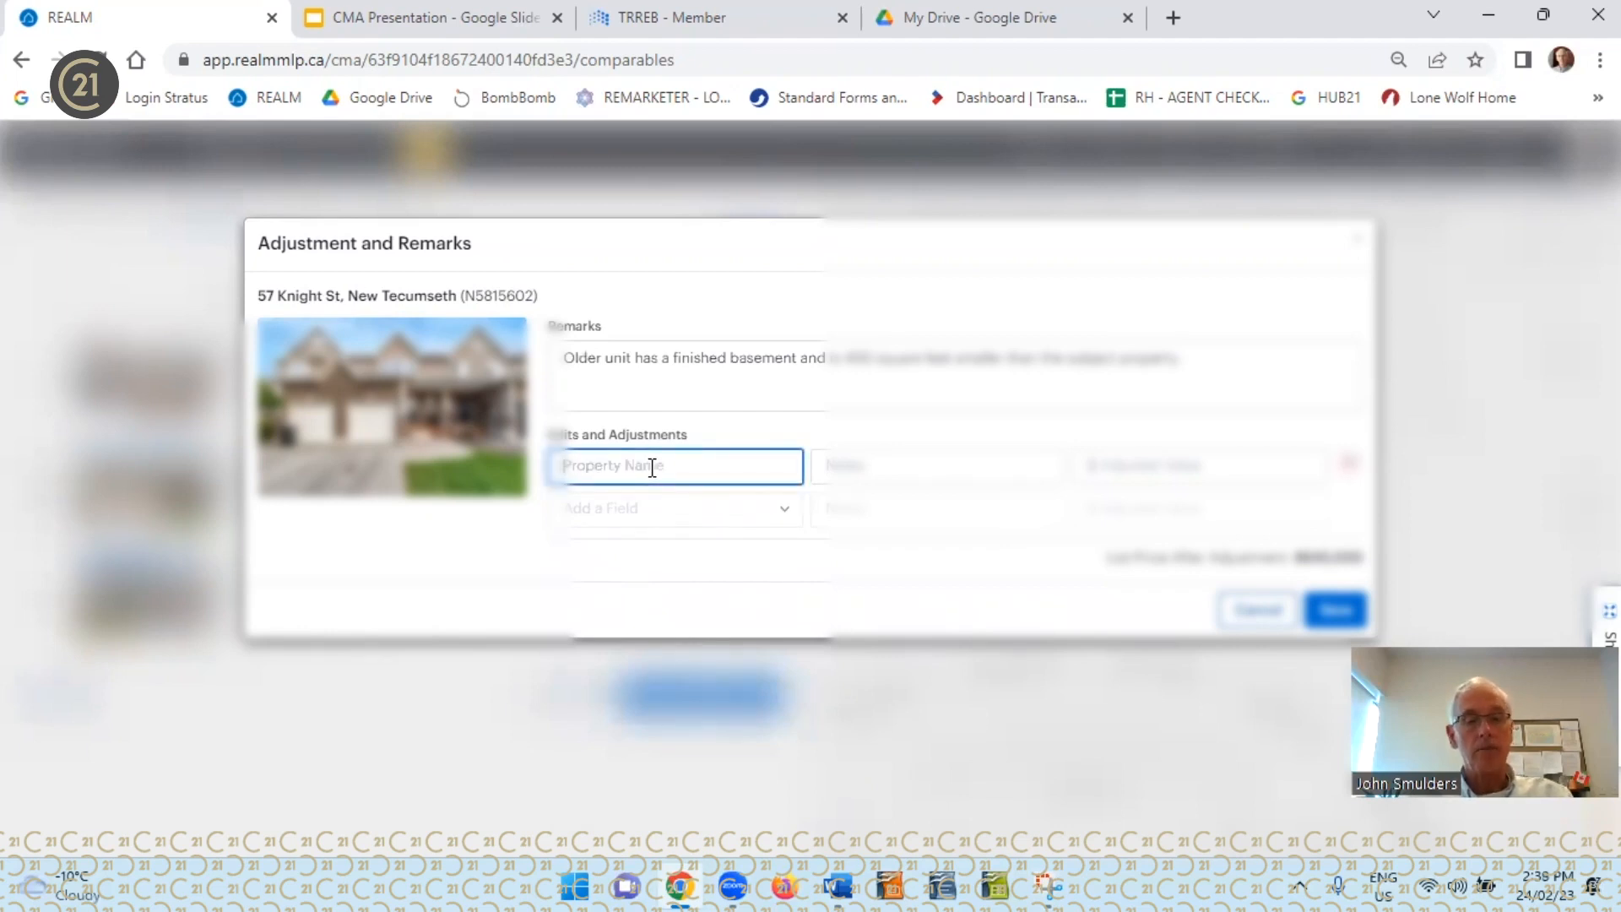
text(SMaller property)
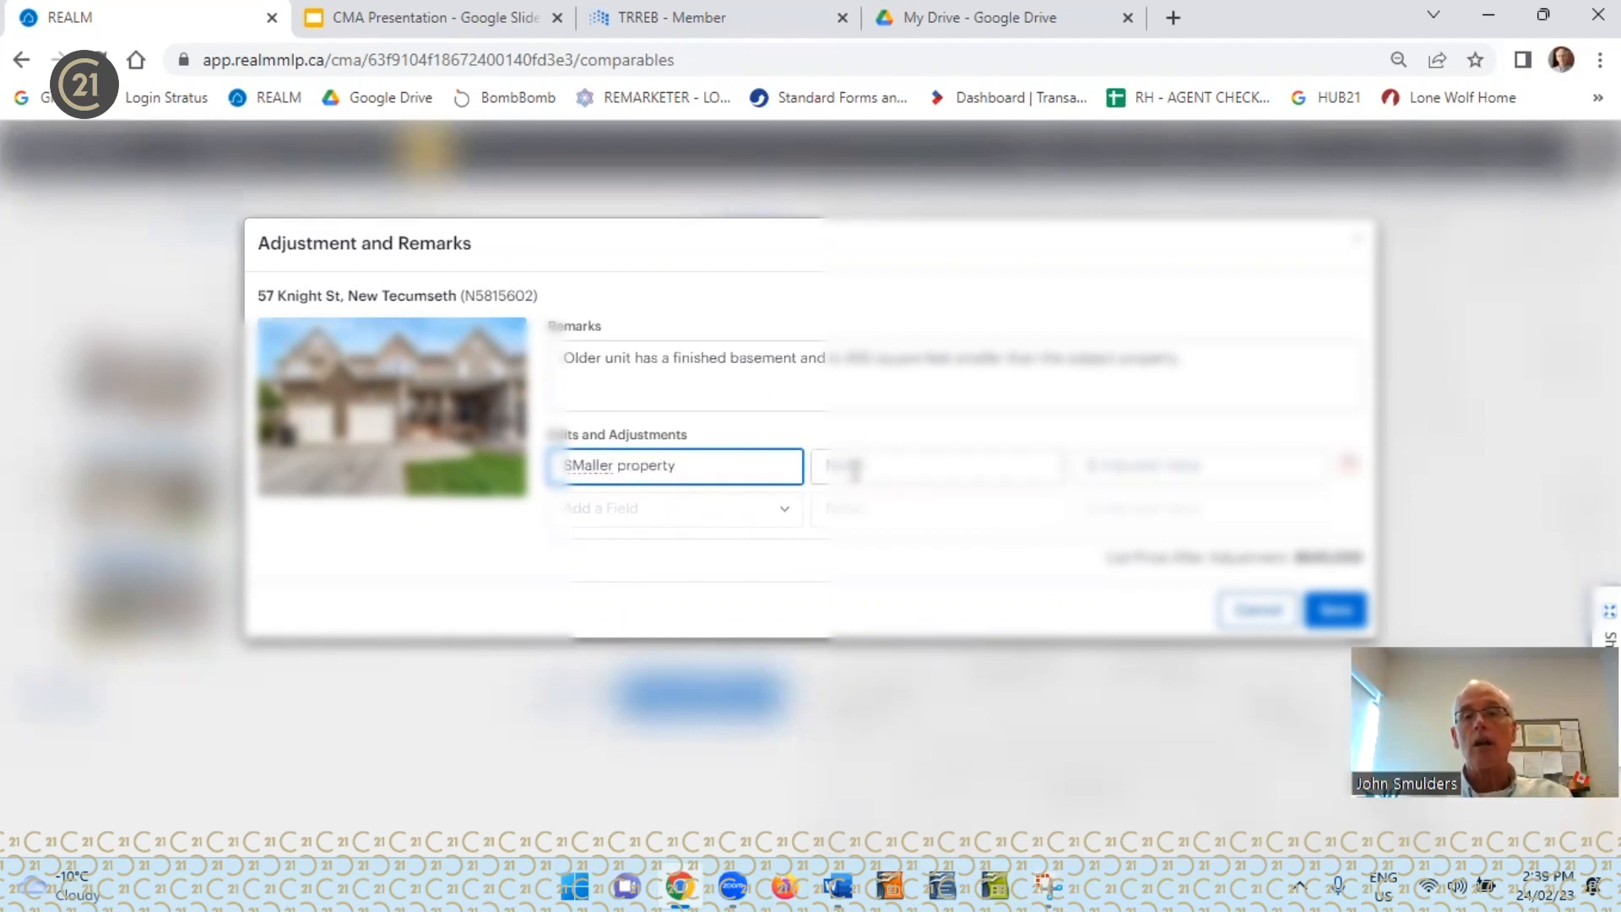
Enter the note "400 Square feet smaller" and an adjusted value for the second comparable's smaller-property adjustment
click(854, 467)
text(400)
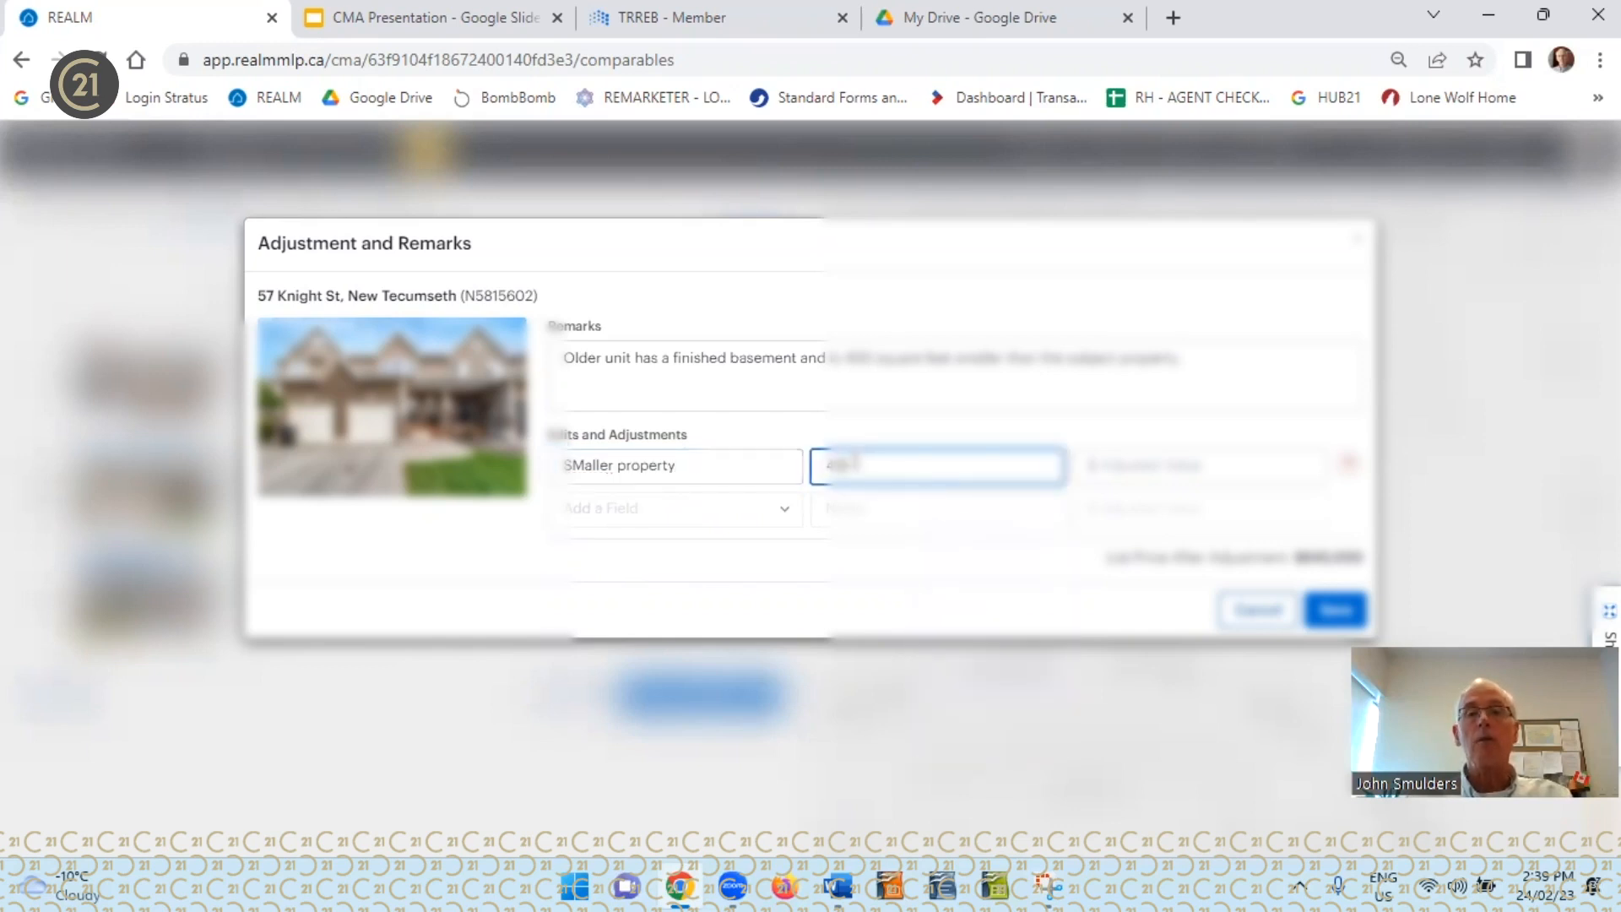
text( square f)
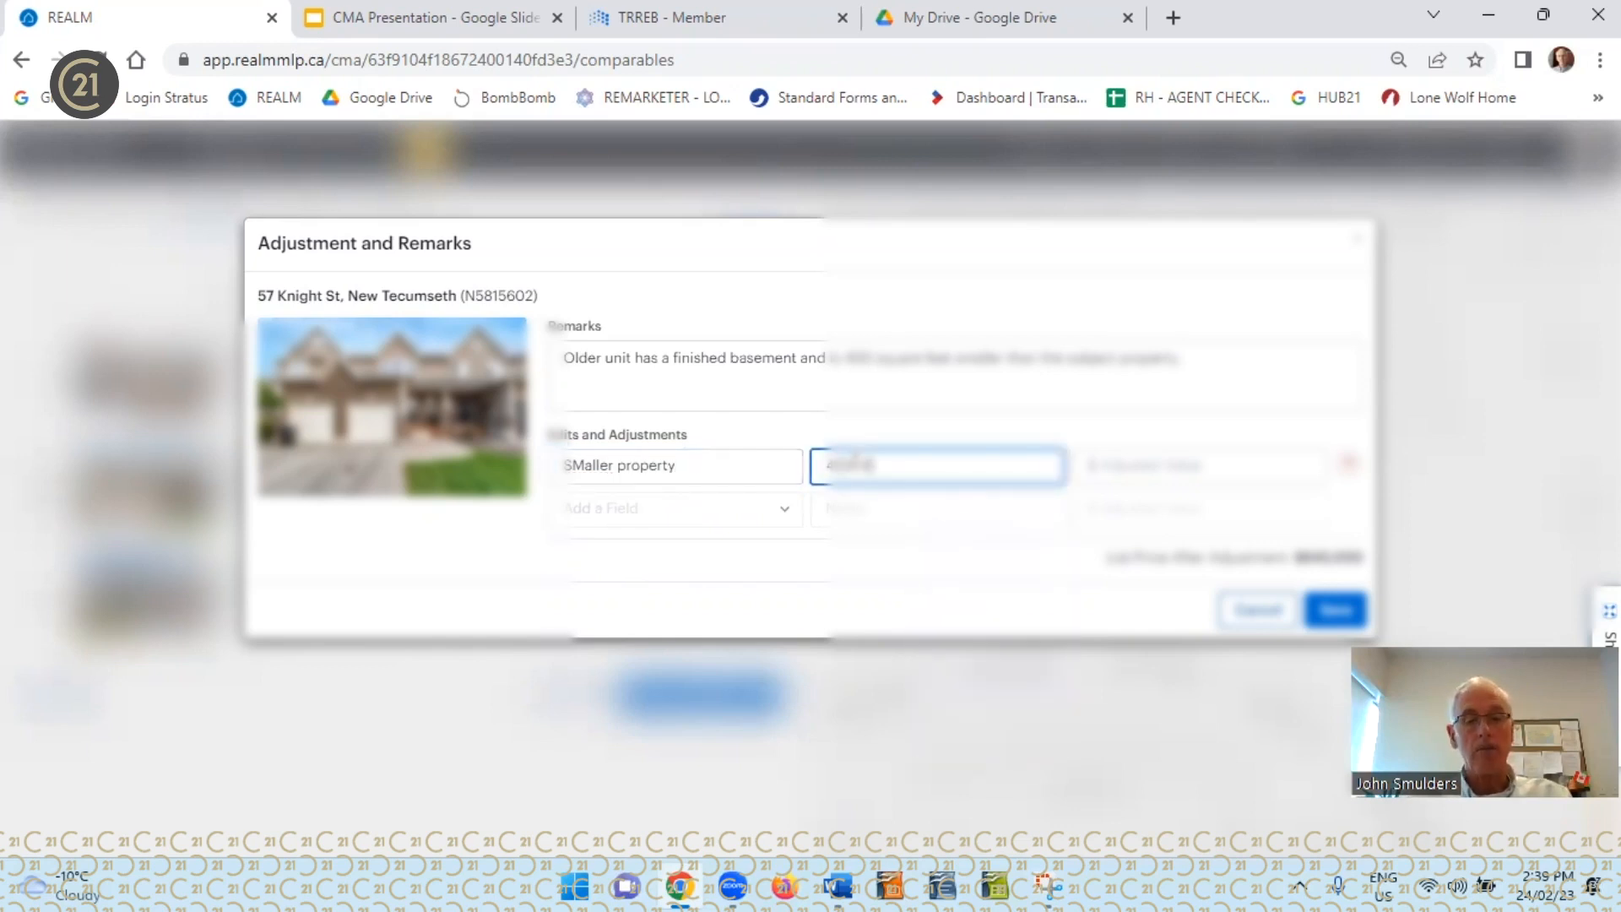
text(eet smal)
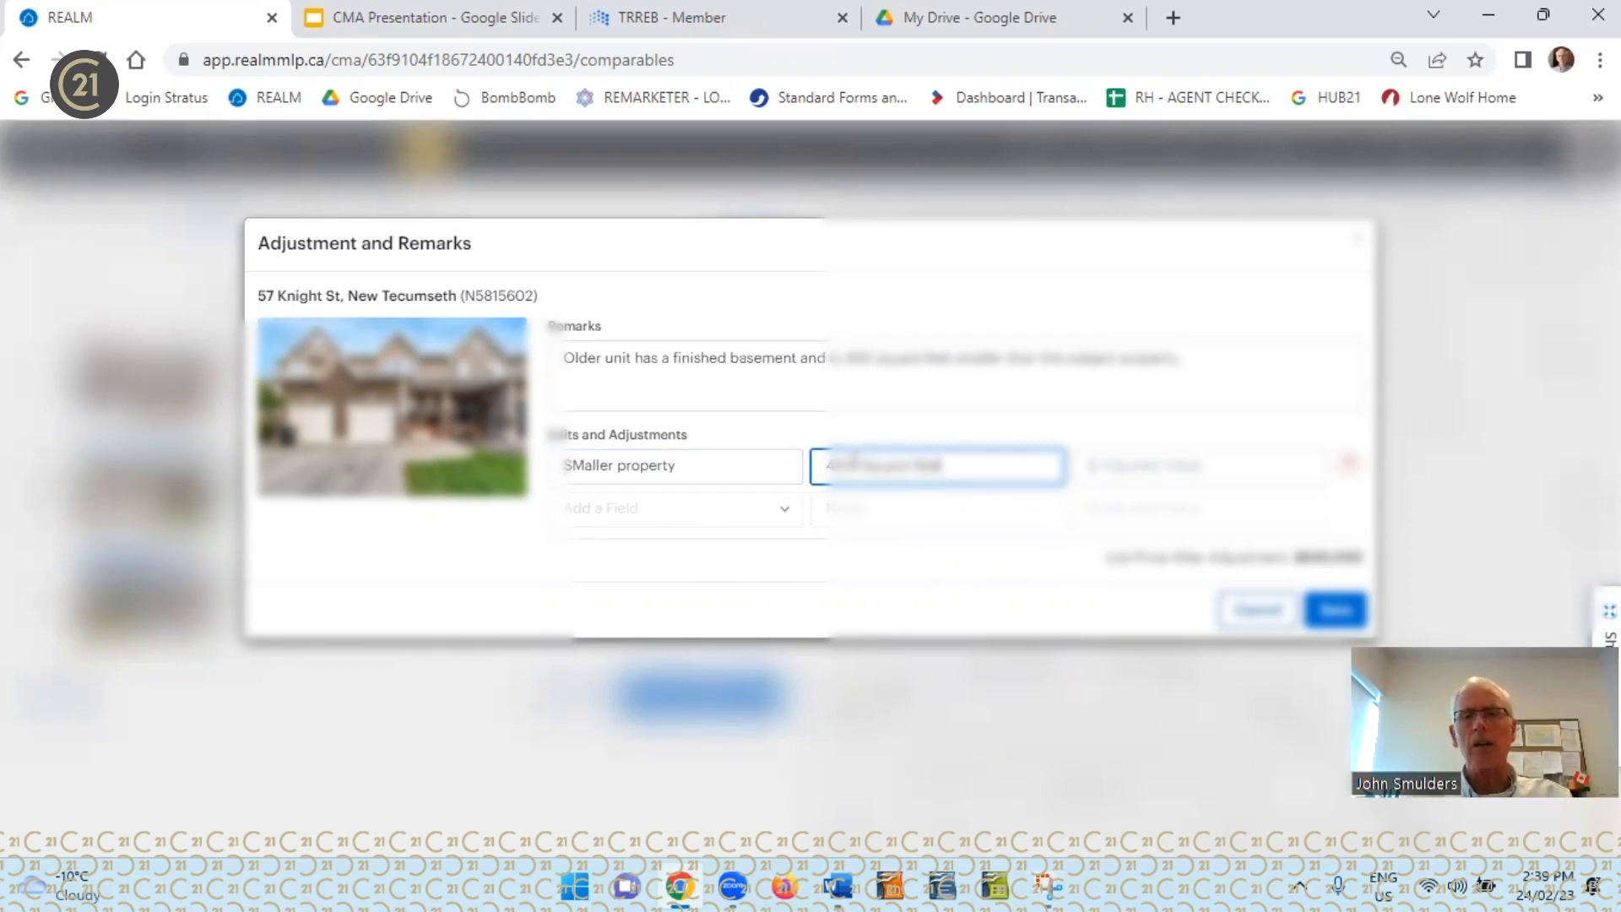
text(ler)
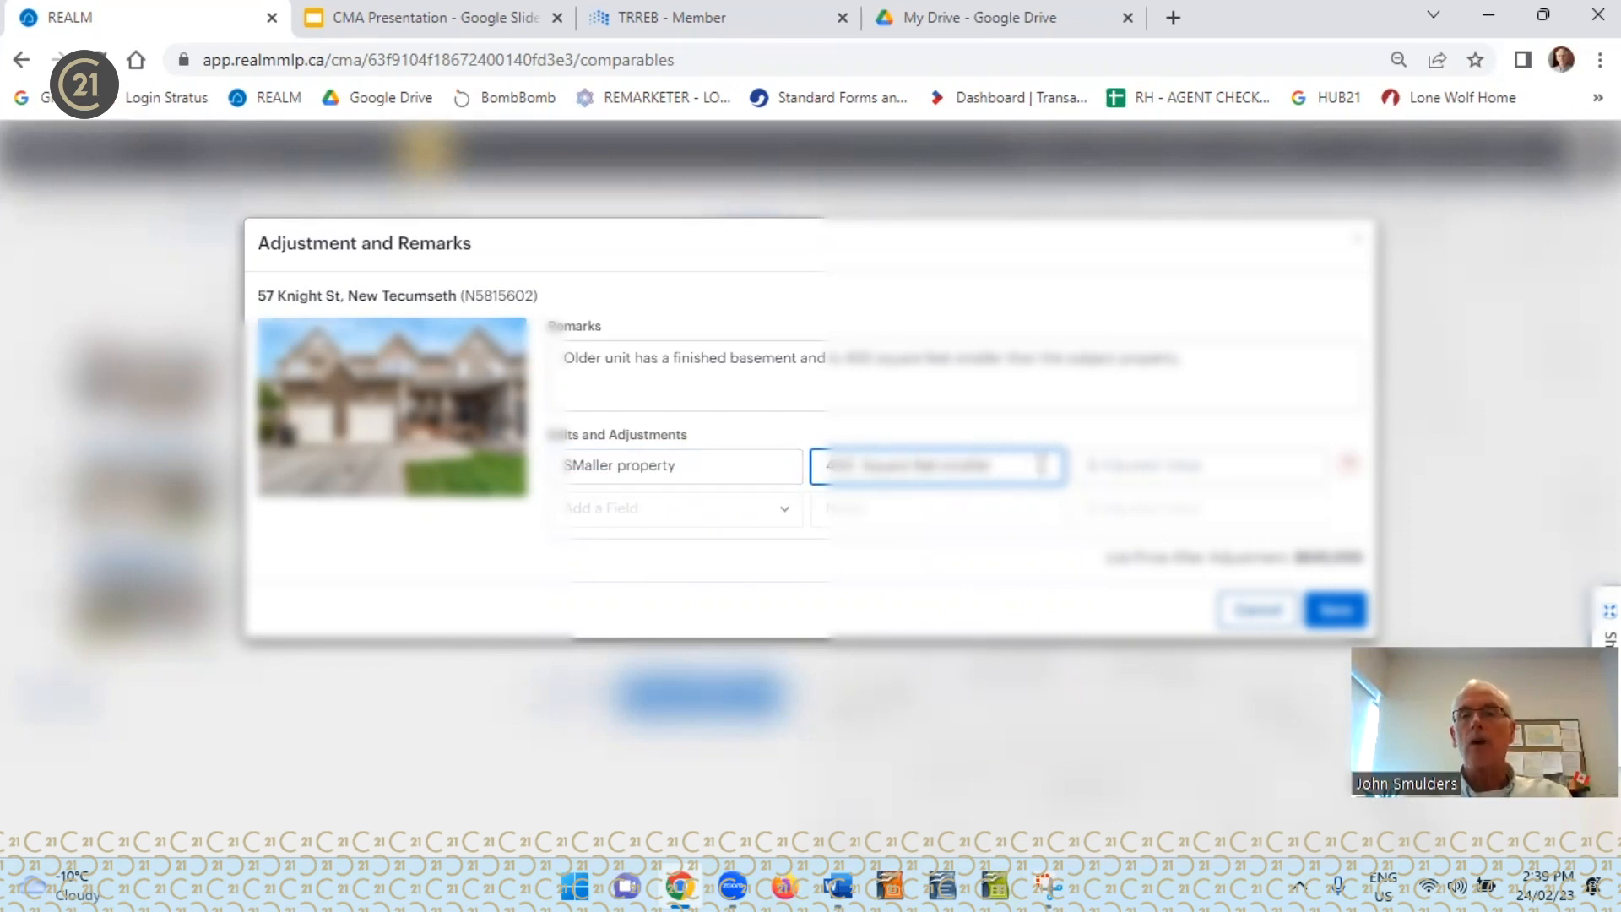
click(1102, 467)
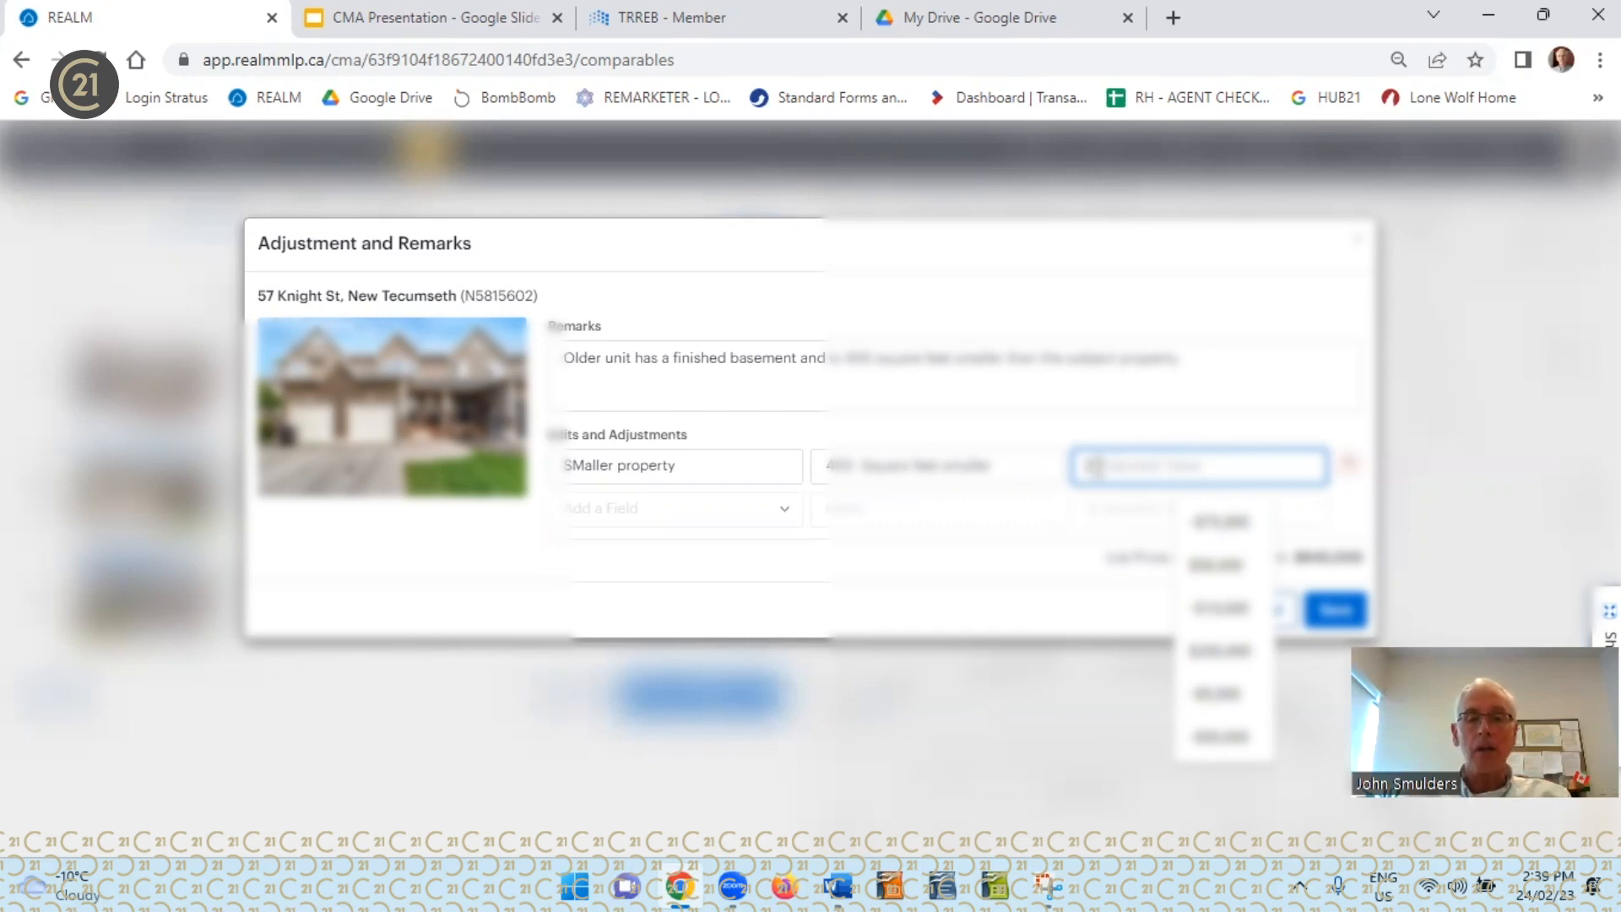
text(100000)
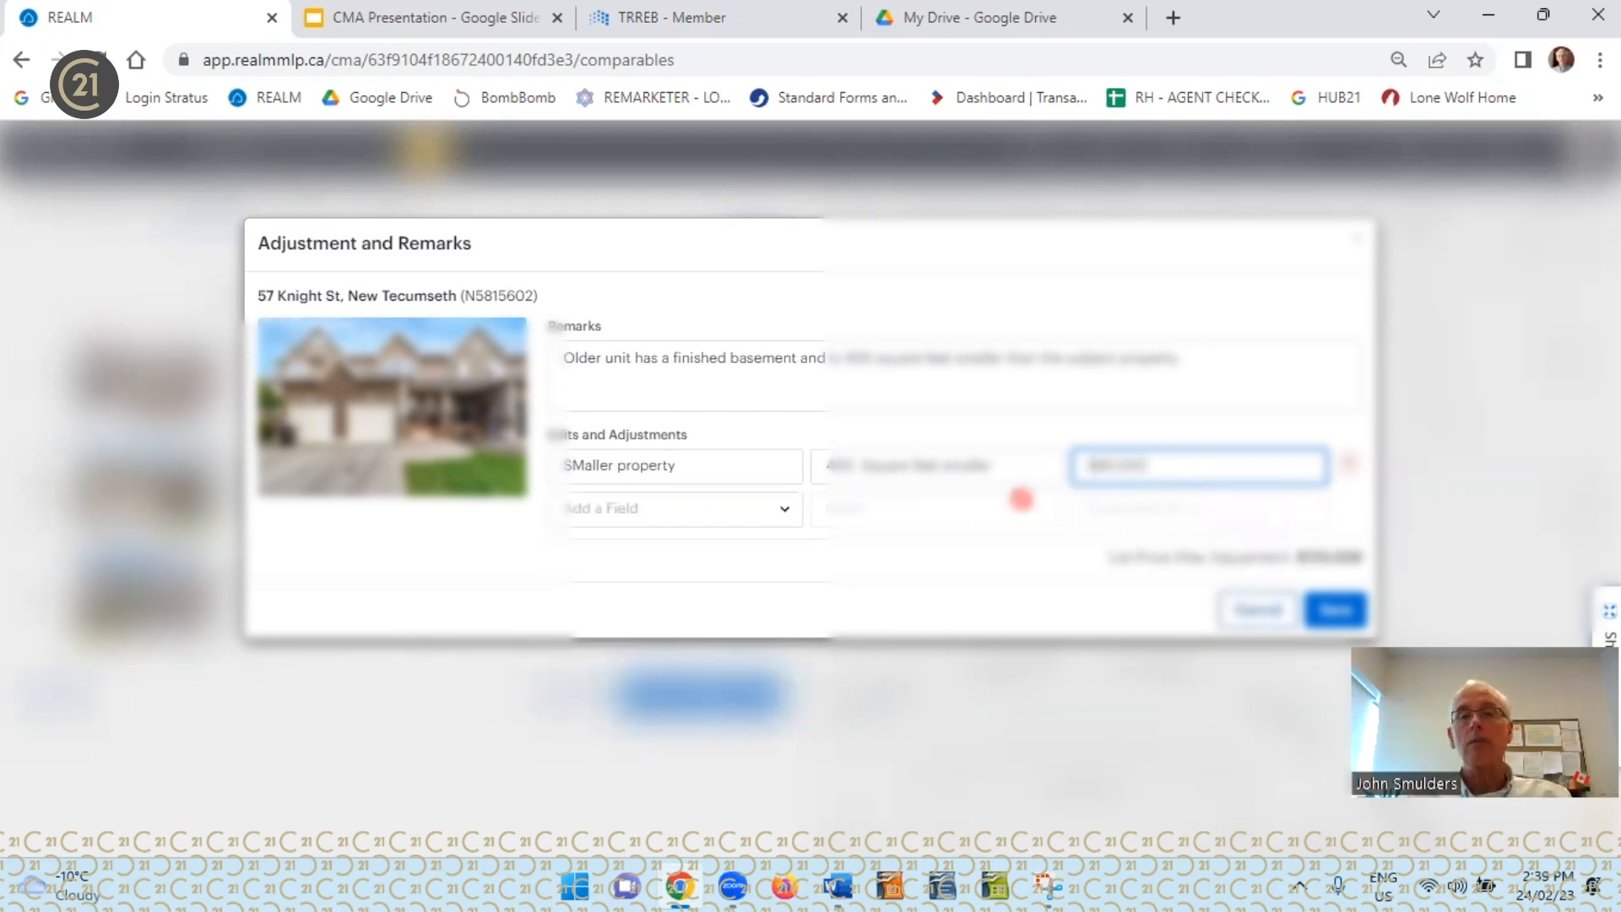
Add a Basement adjustment to the second comparable with the note "Finished basement"
click(686, 512)
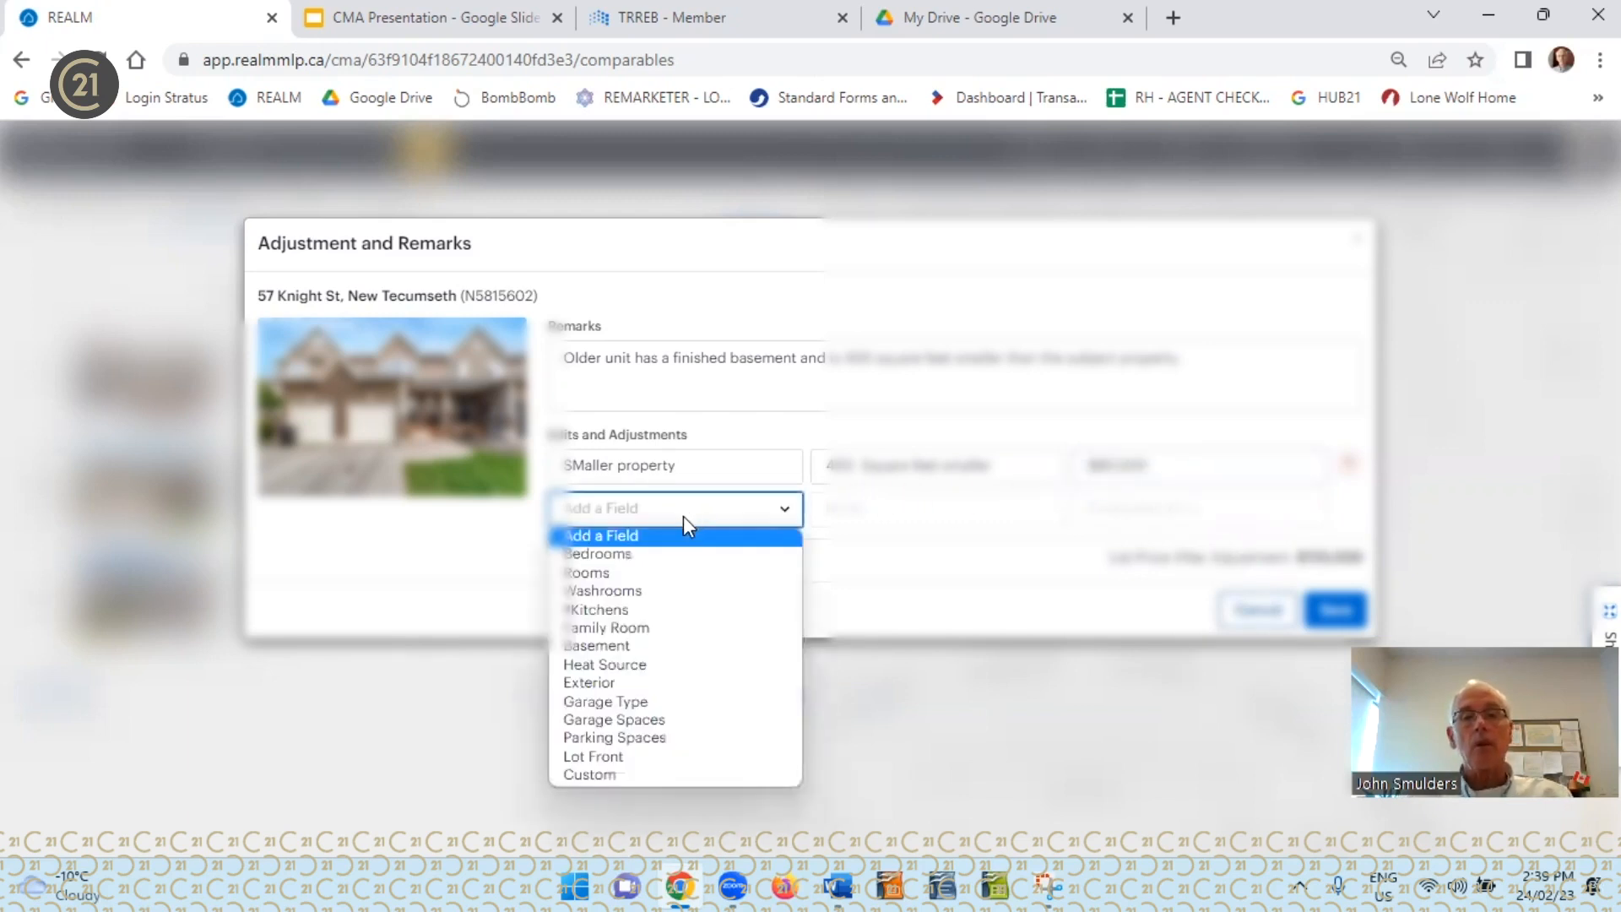
click(626, 646)
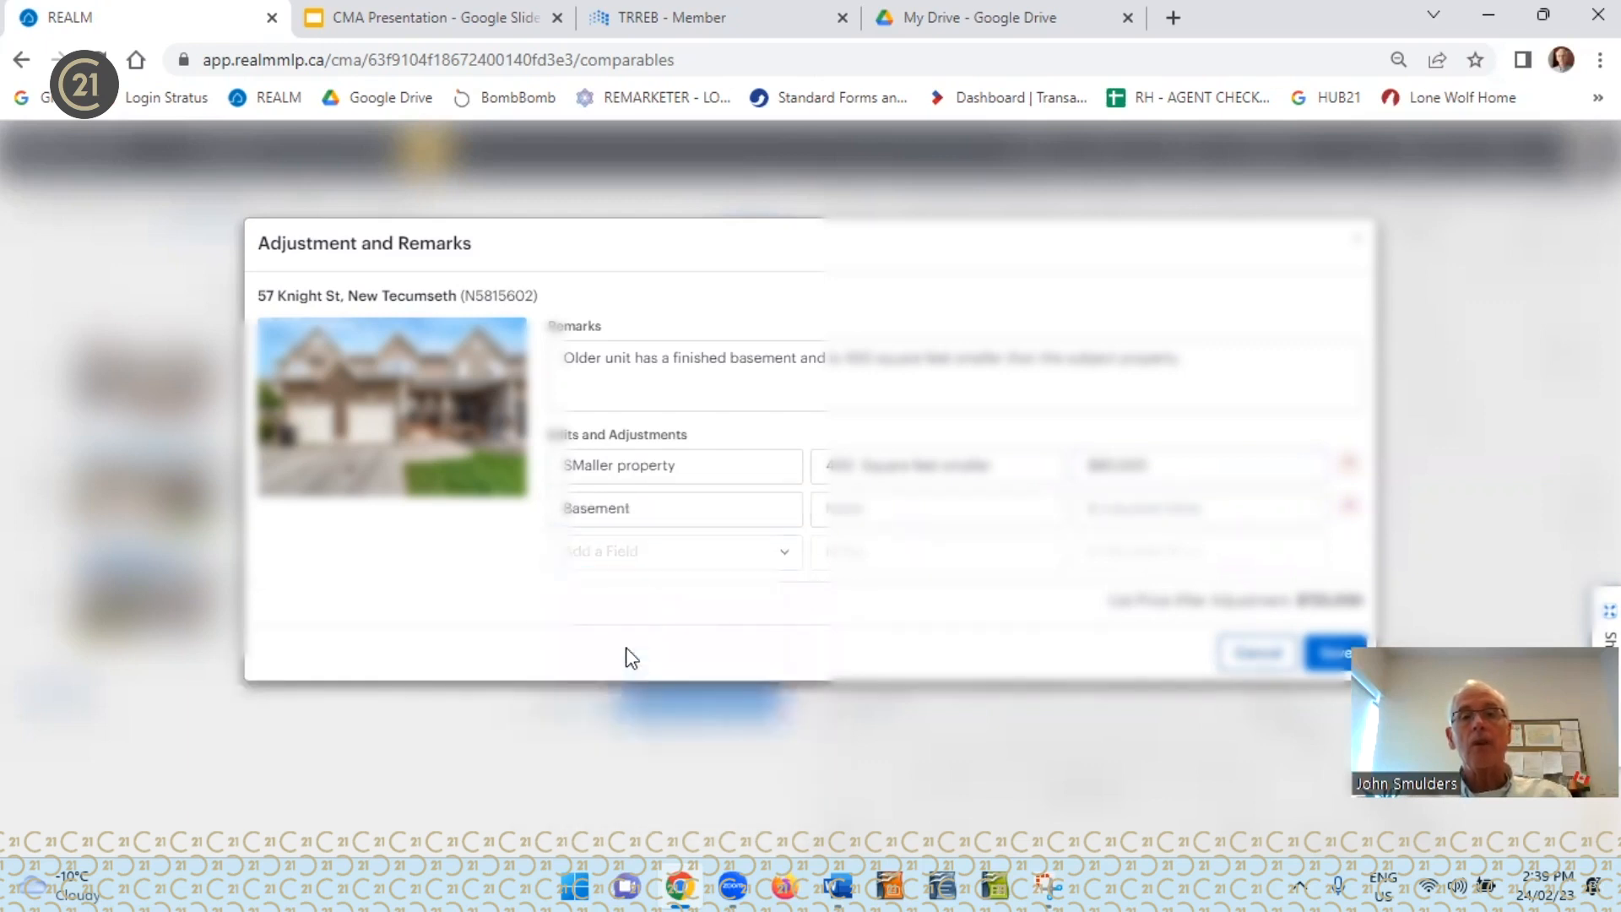
click(844, 509)
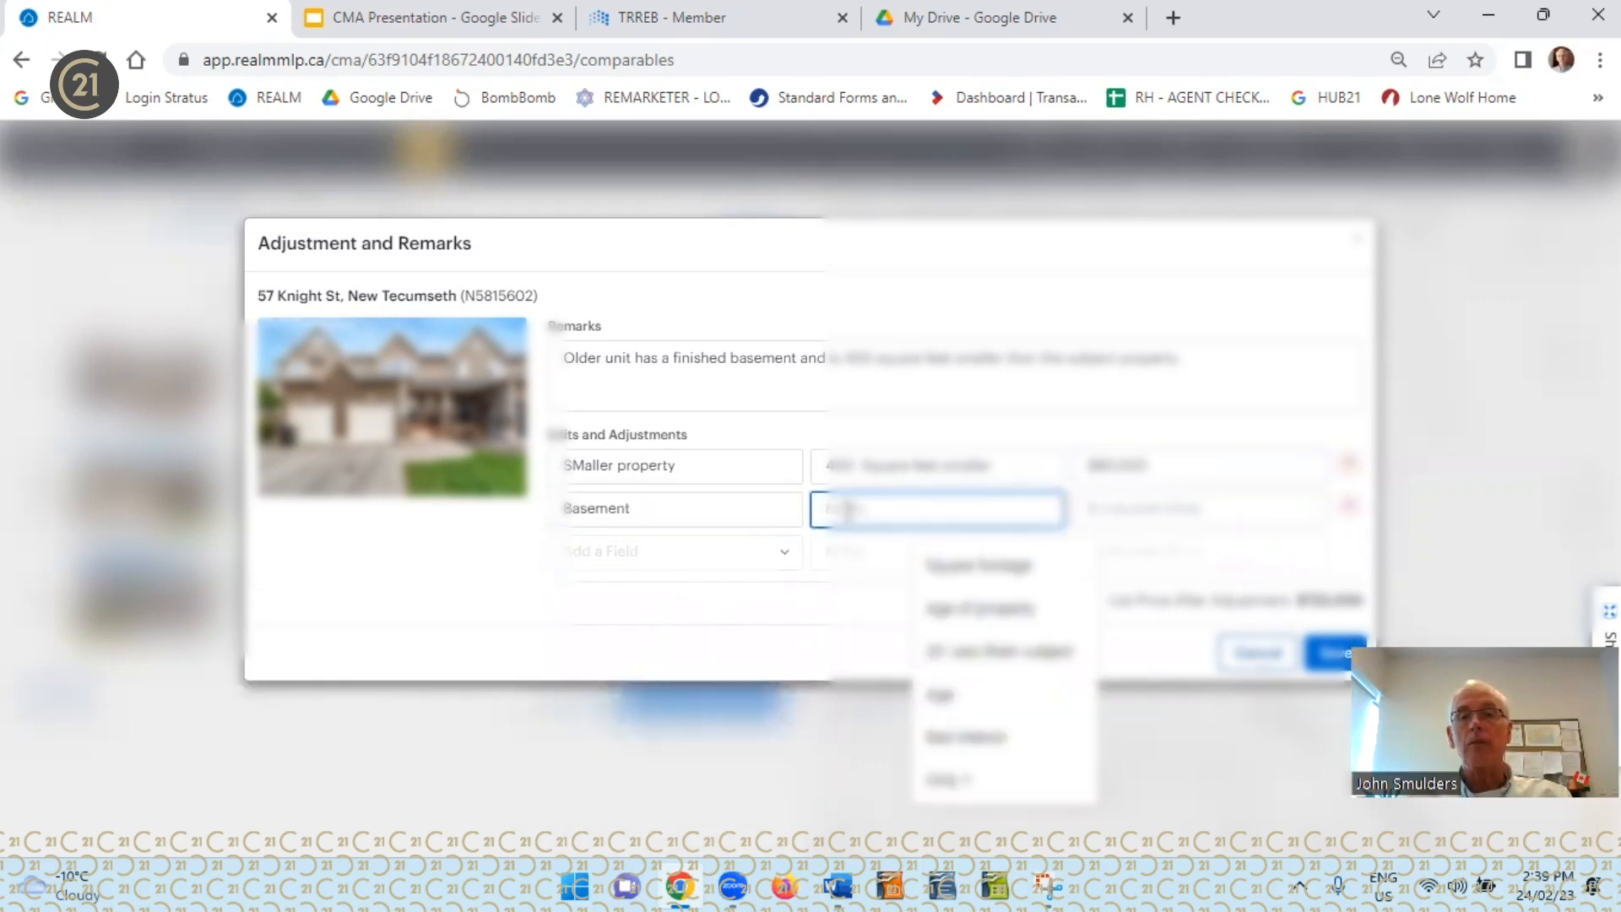
text(Finished basement)
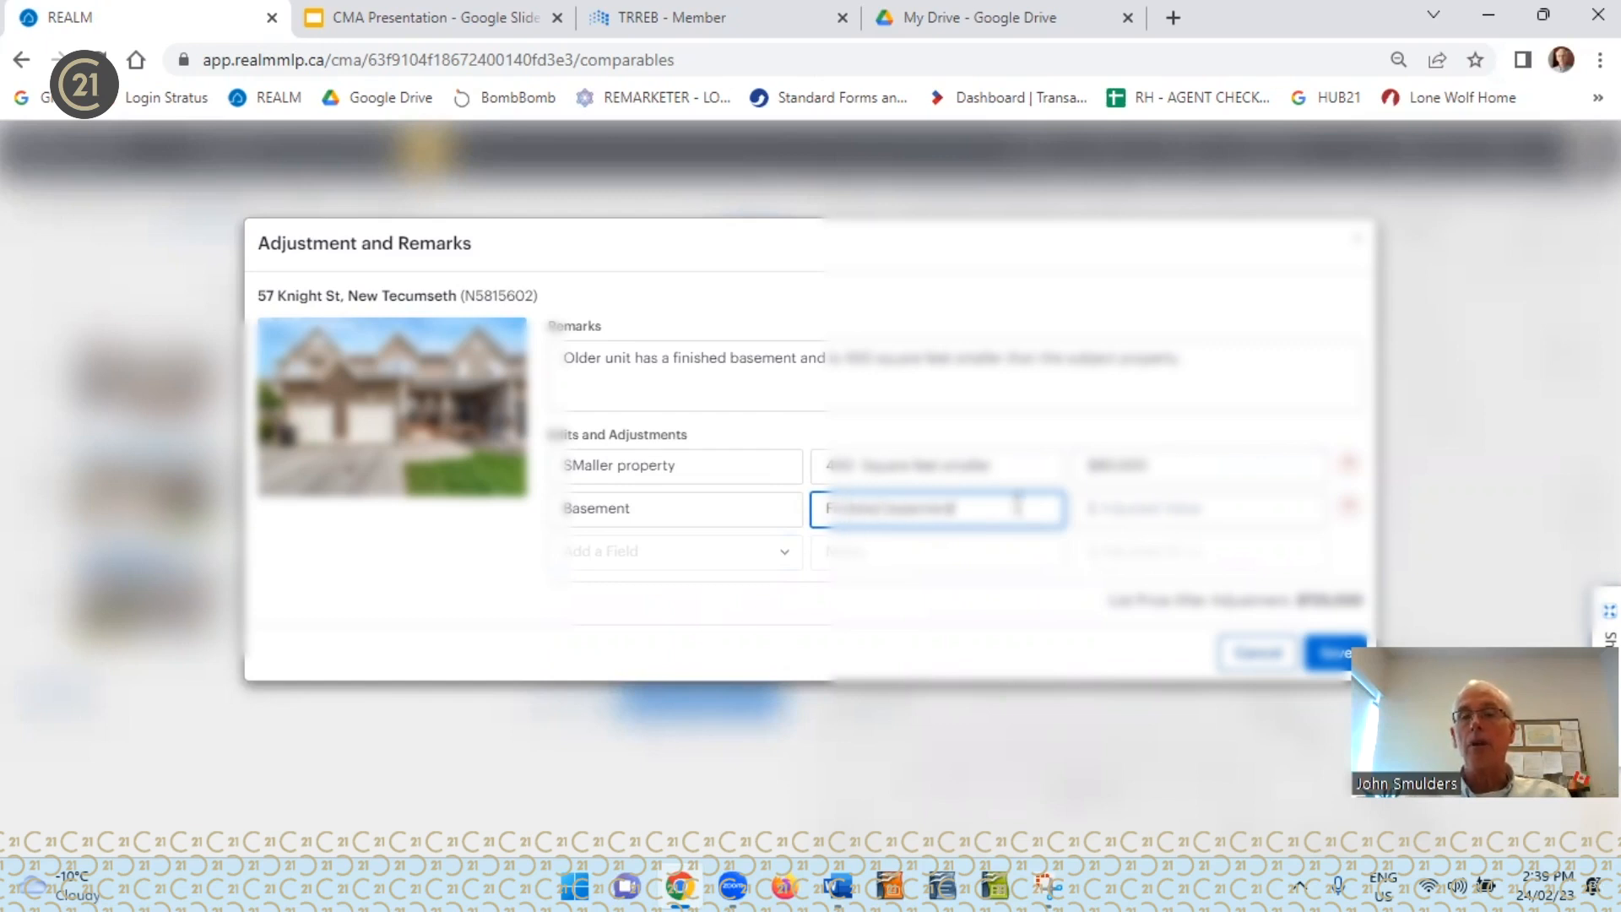
Set the Basement adjusted value to -$25,000 and save the second comparable's adjustments and remarks
click(1148, 511)
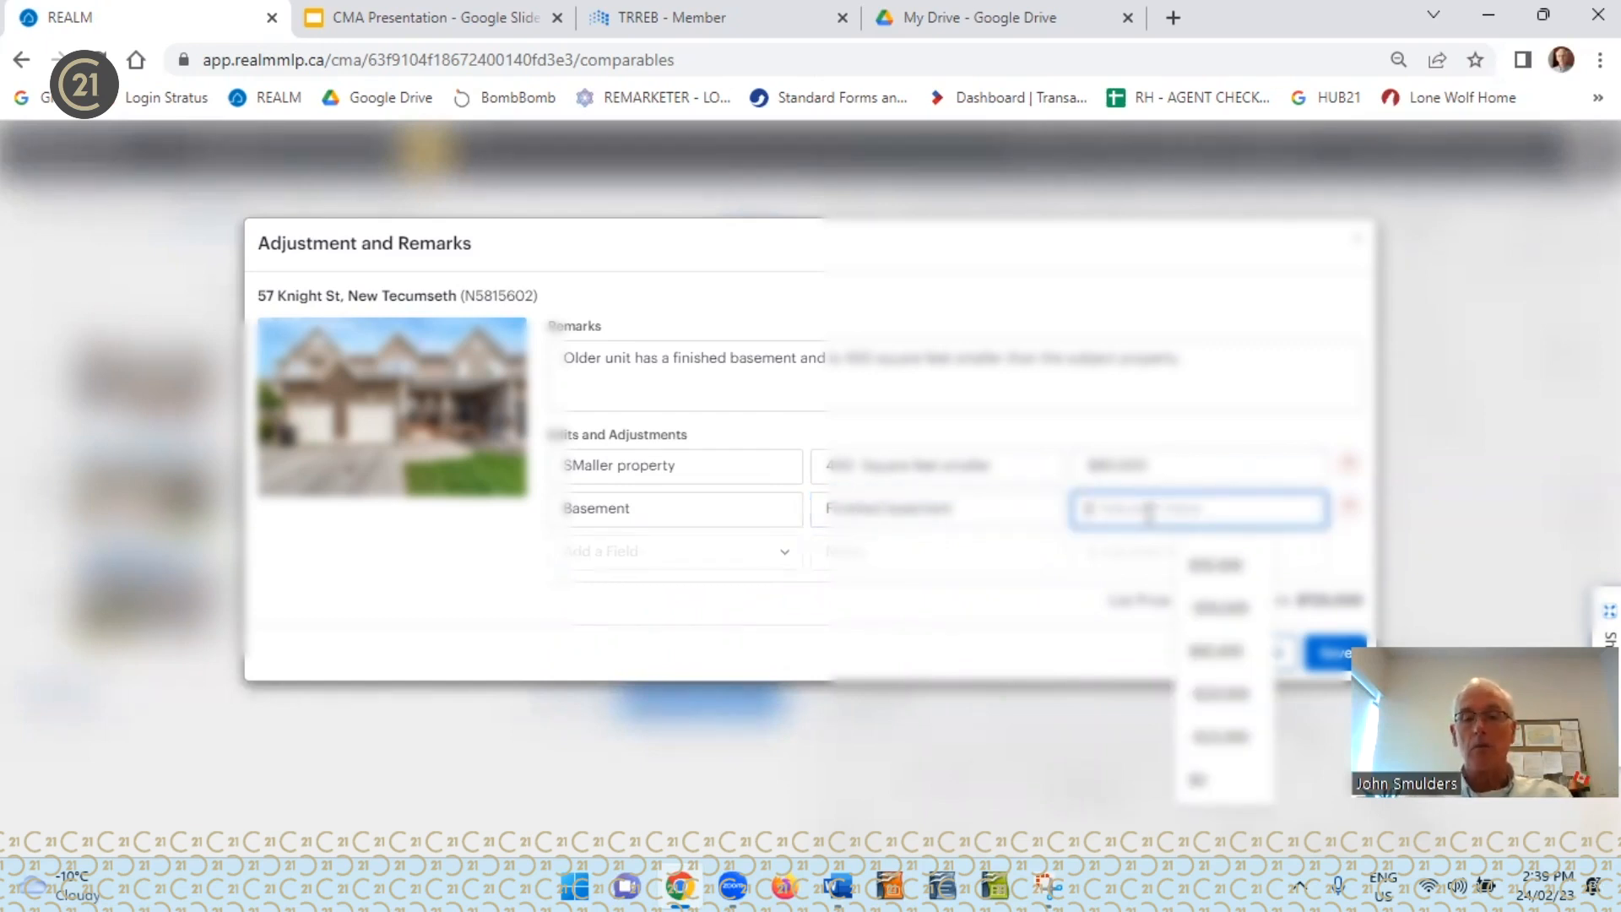
text(-25000)
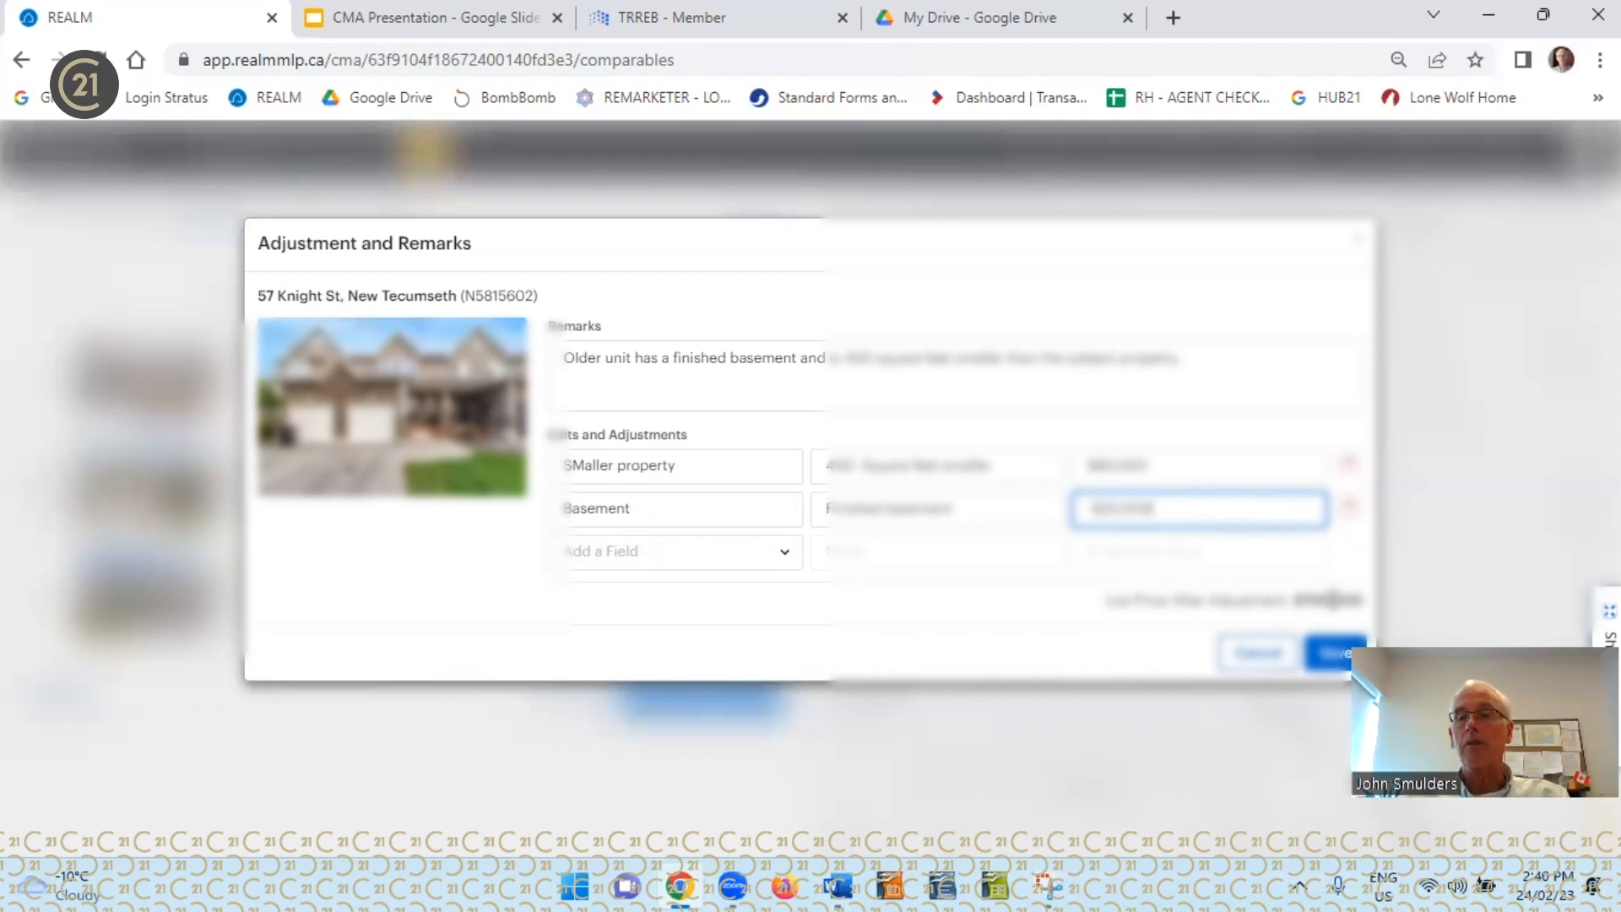
click(1343, 655)
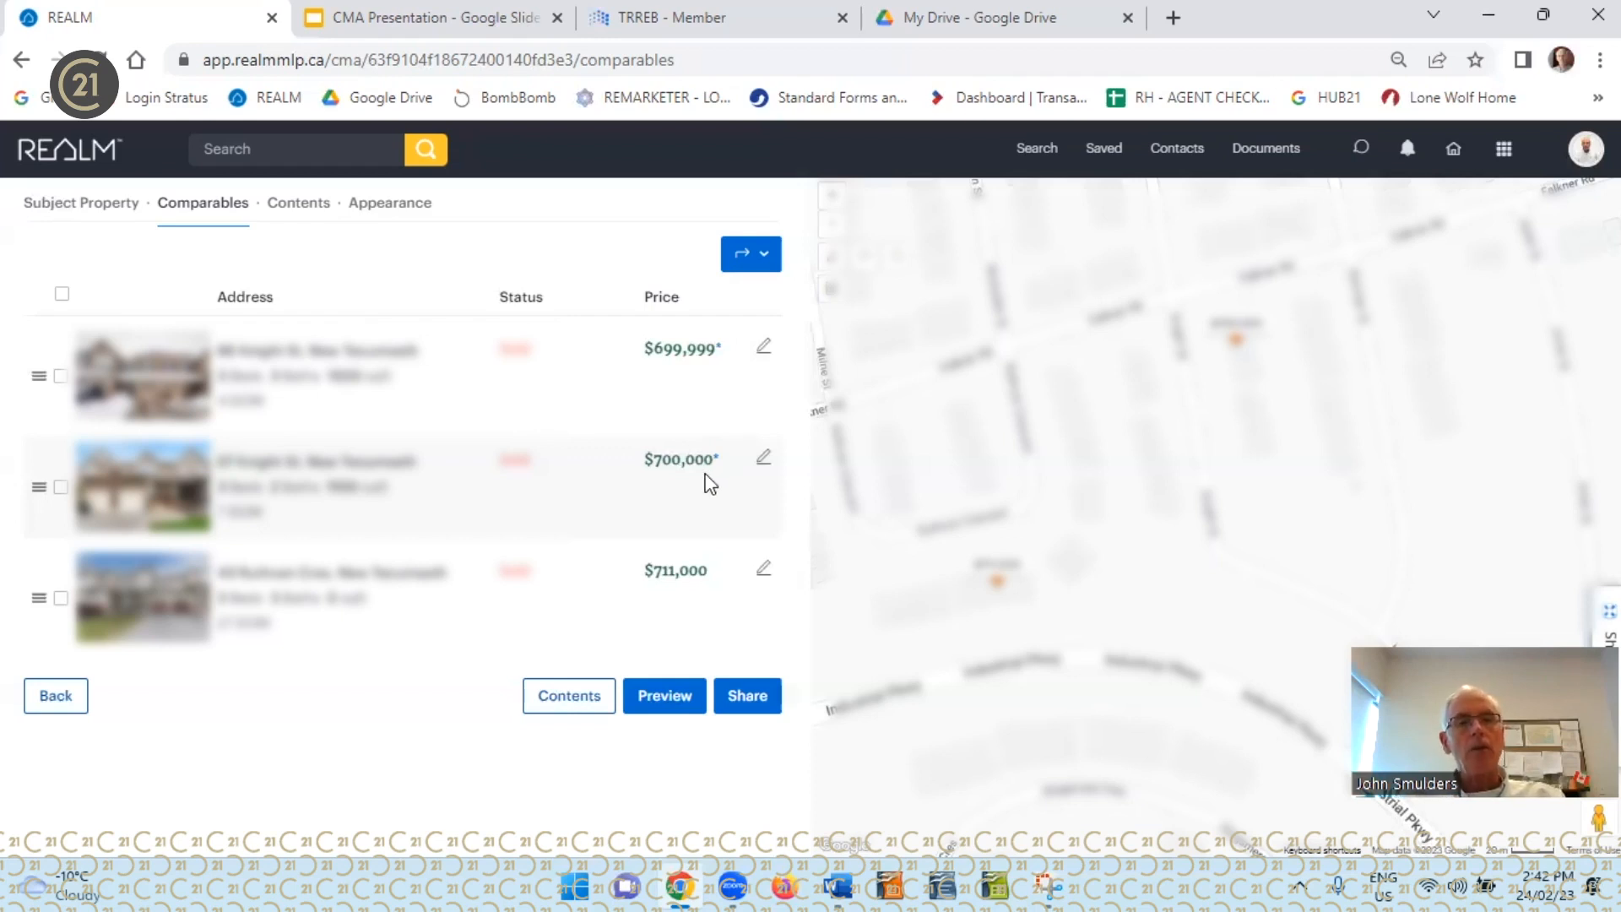
Open the third comparable's adjustments and enter the remarks "400 square fee smaller"
click(764, 574)
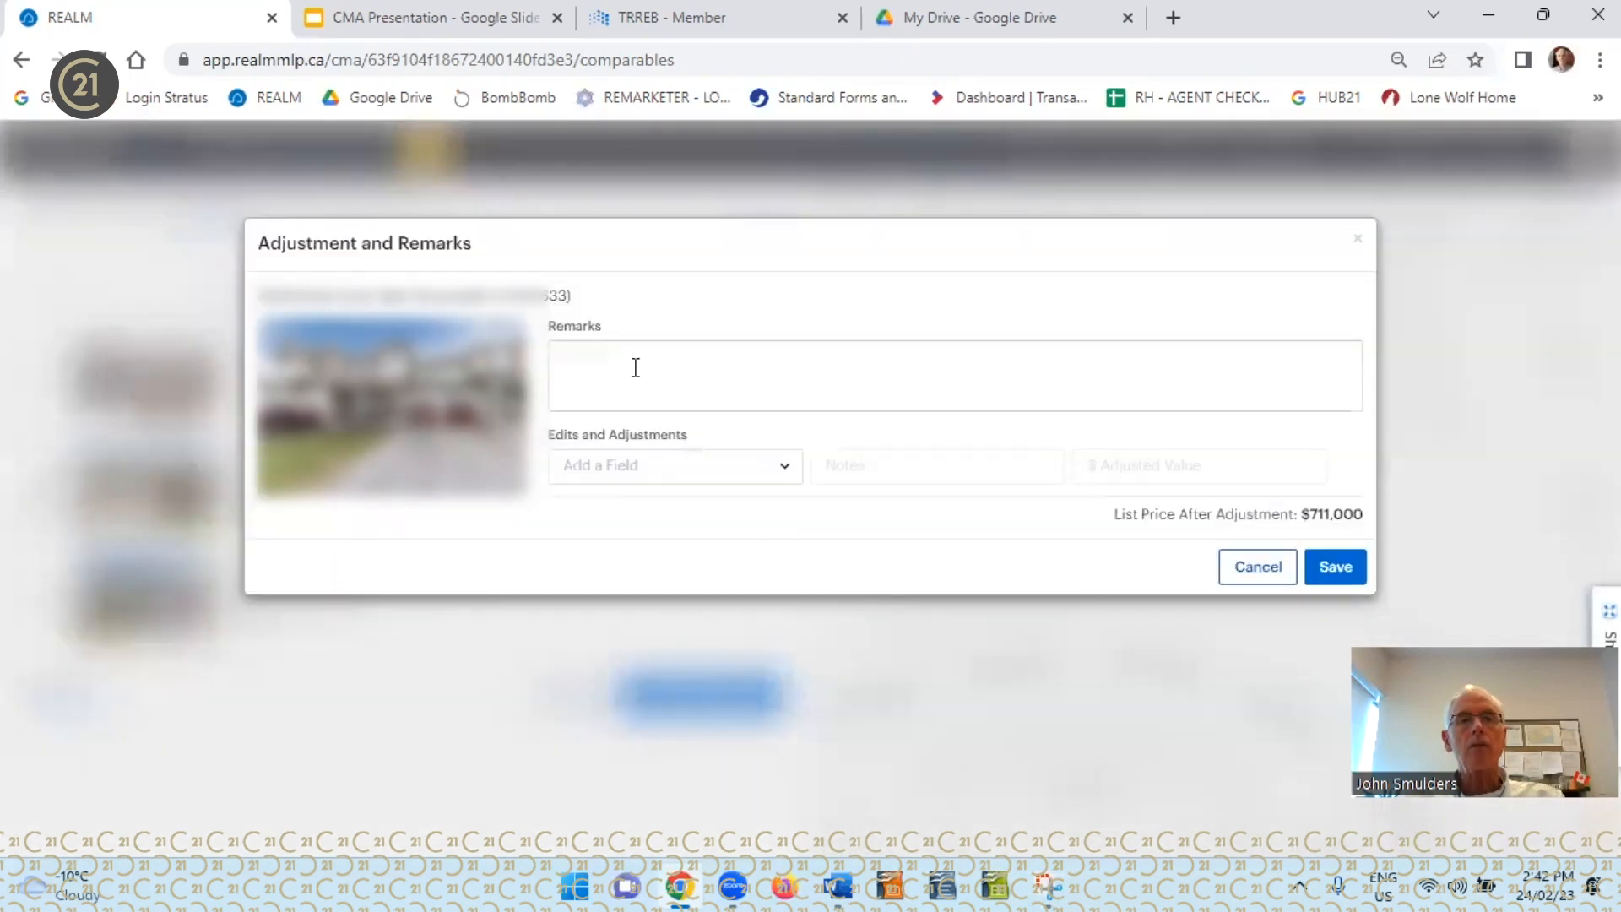
click(636, 367)
text(400 square fre smaller)
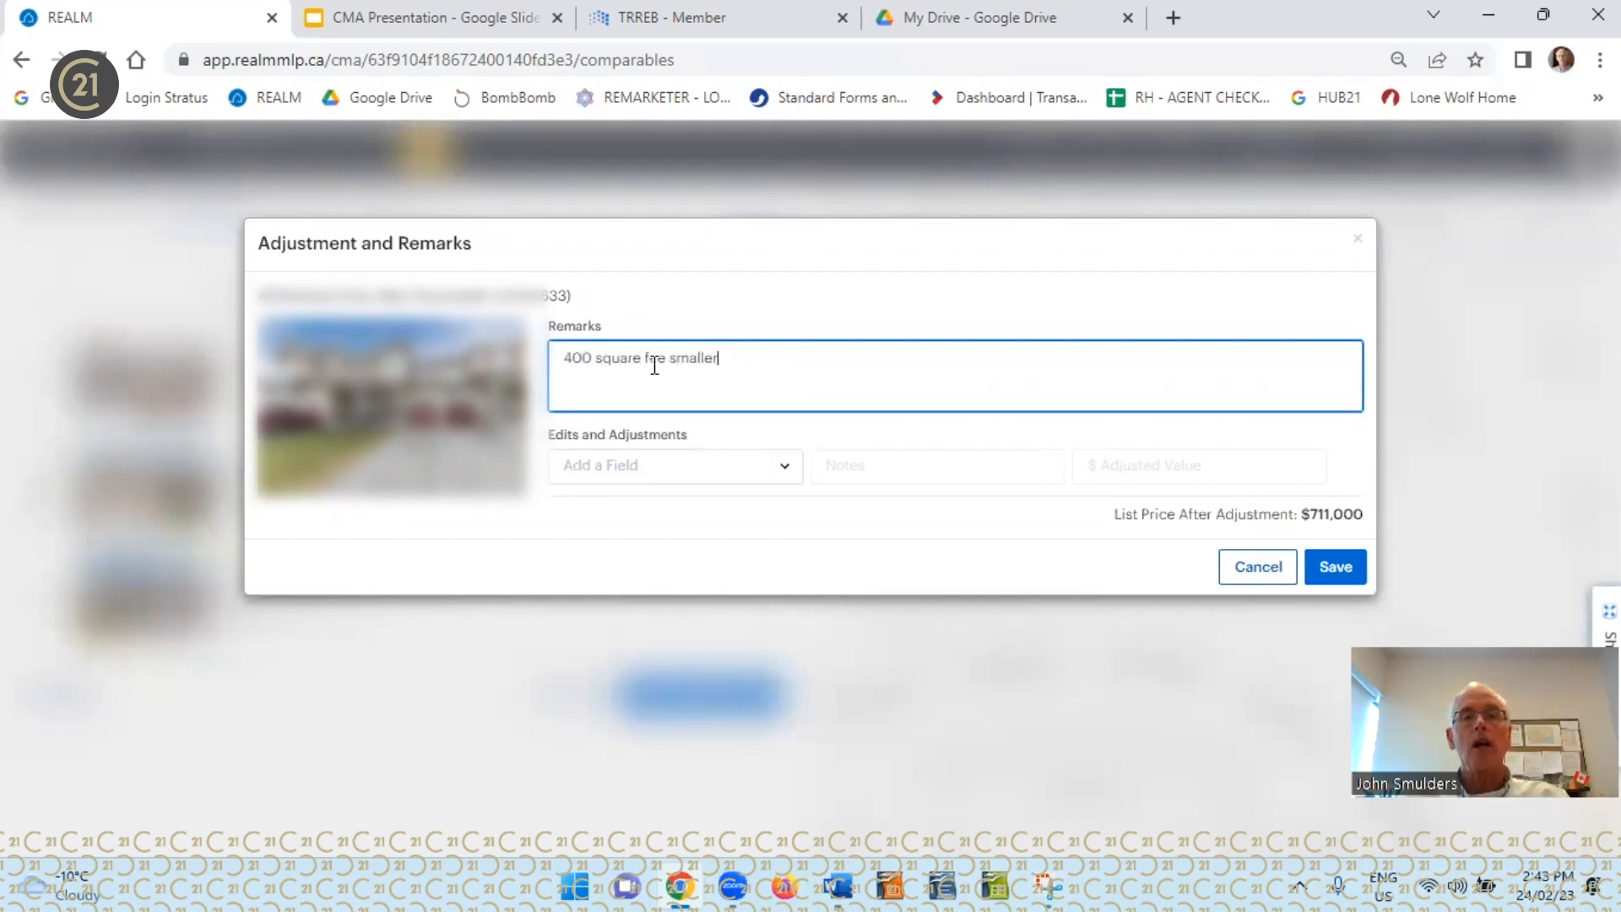
Add a custom adjustment field to the third comparable and name it "Square foot"
click(785, 466)
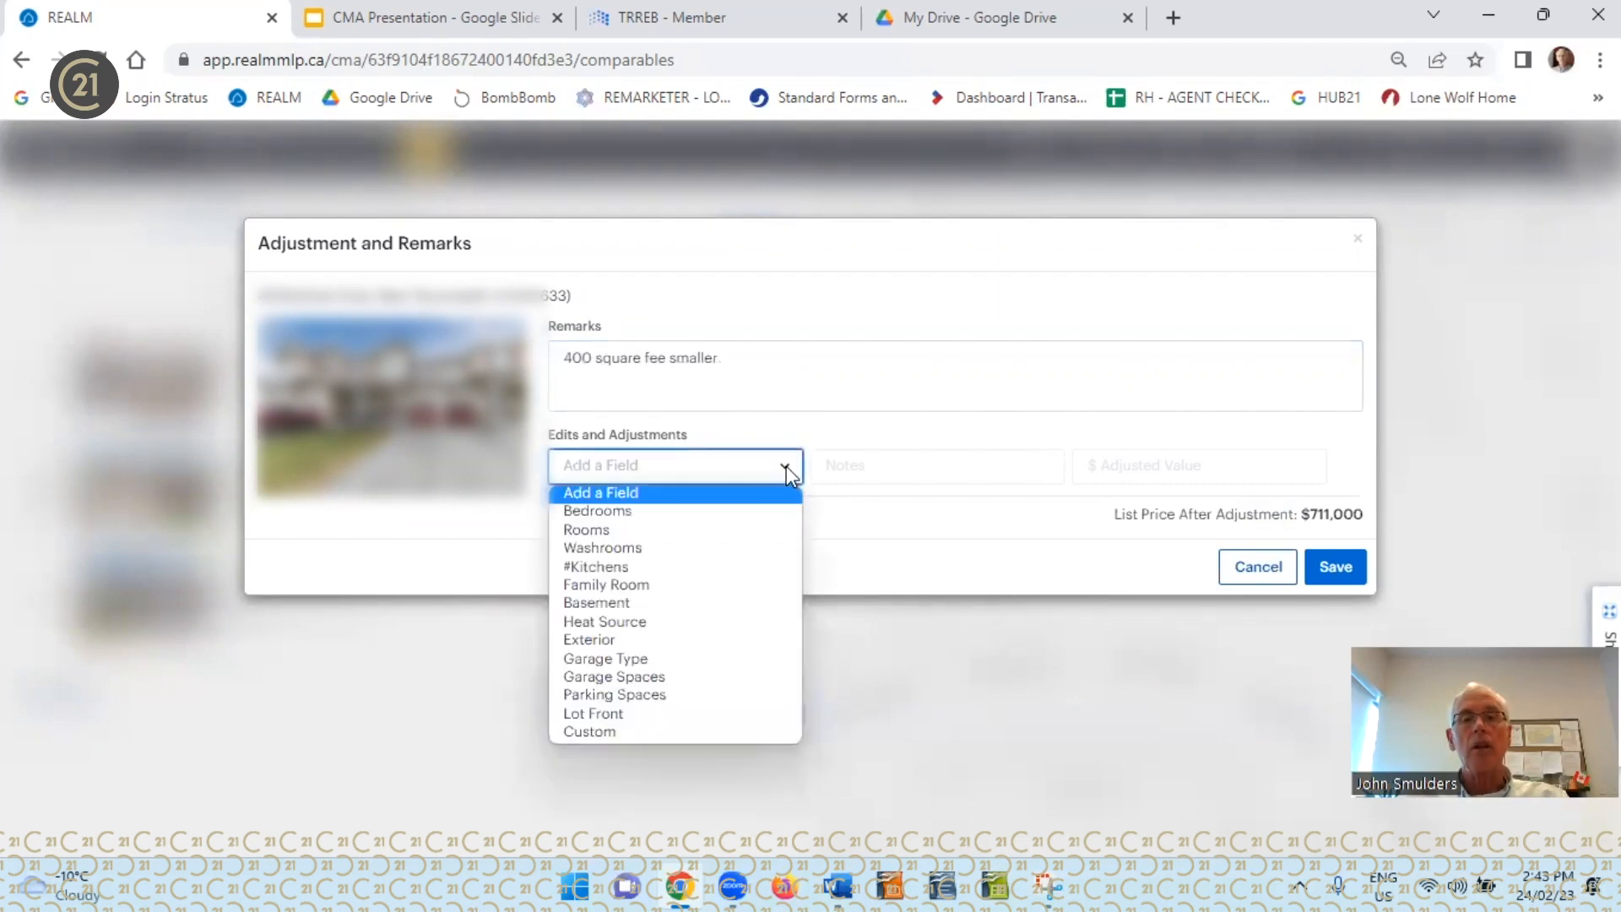
click(620, 731)
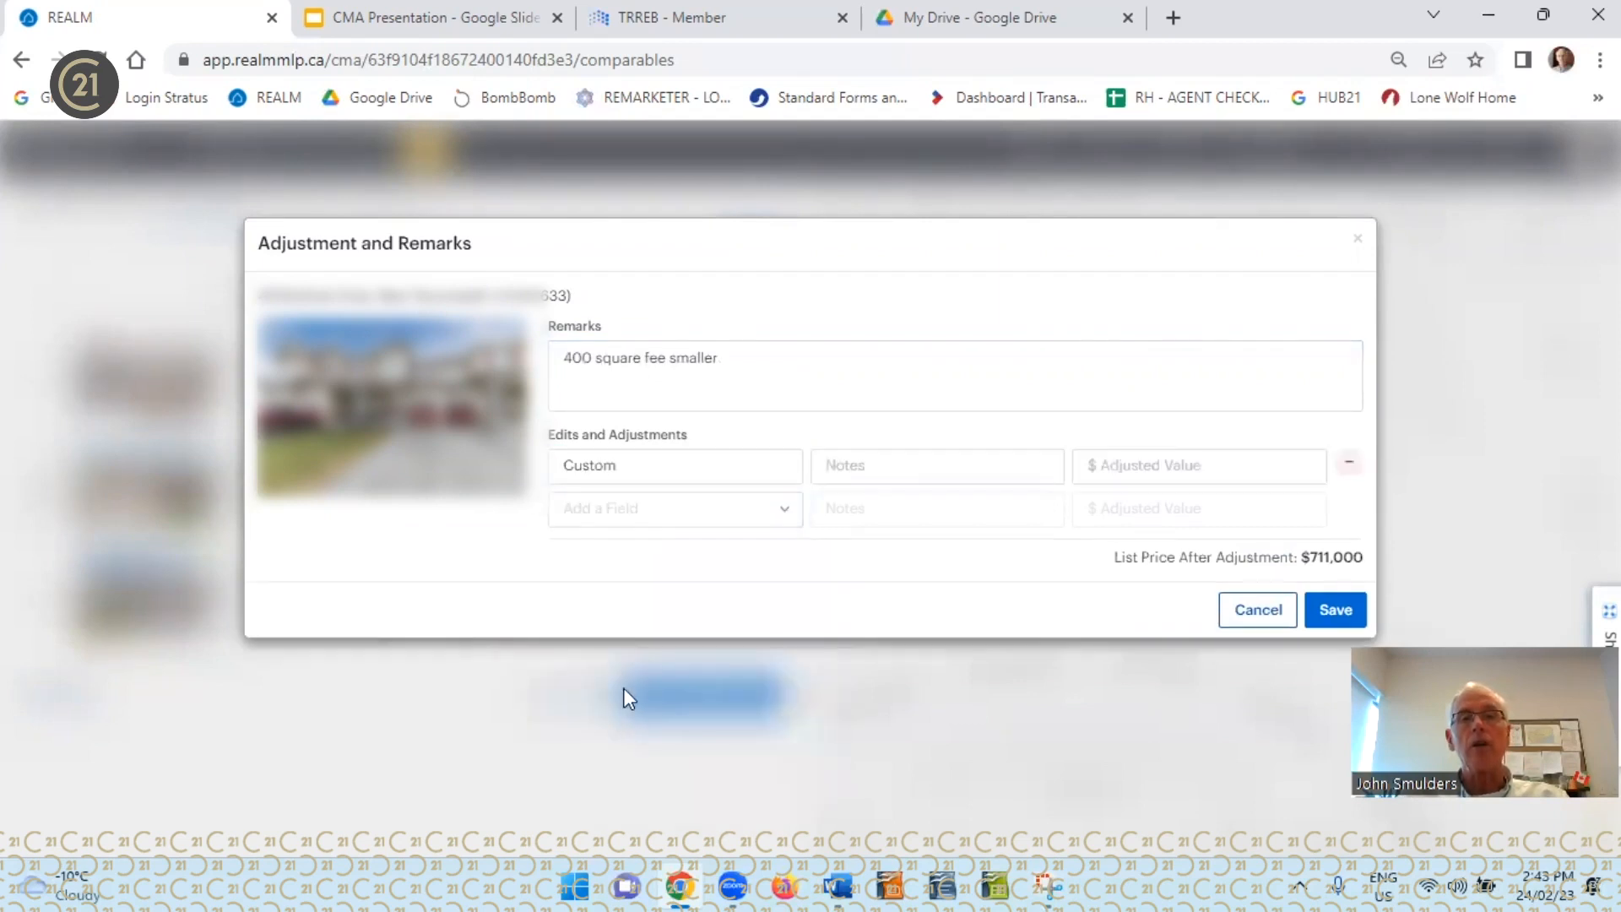
drag(617, 462, 564, 461)
text(Sq)
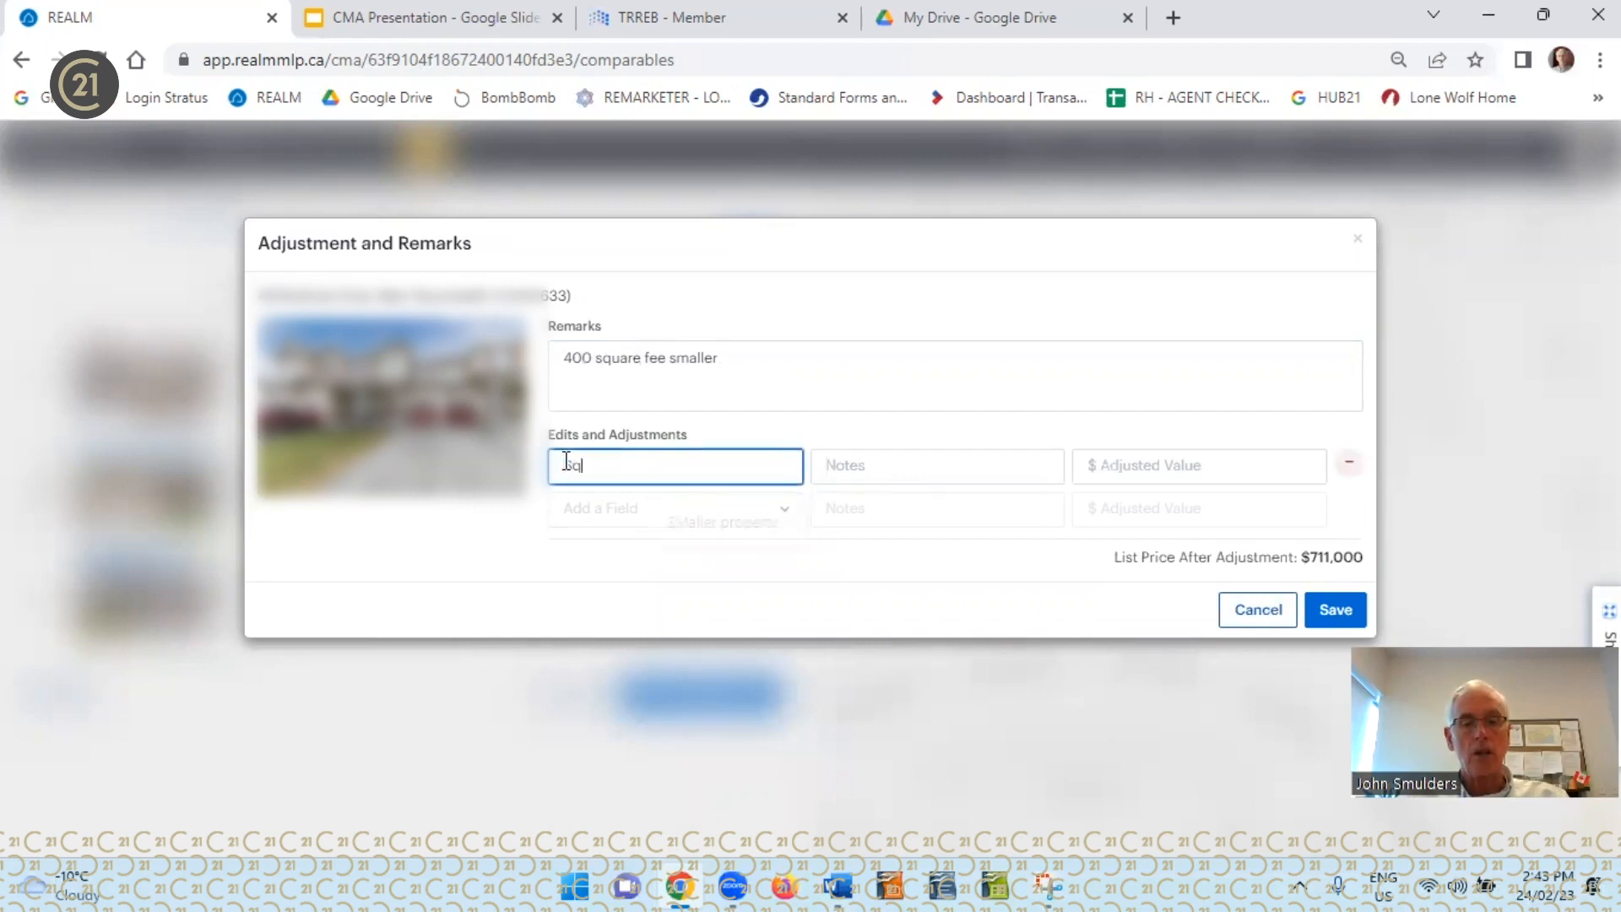
text(uare foot)
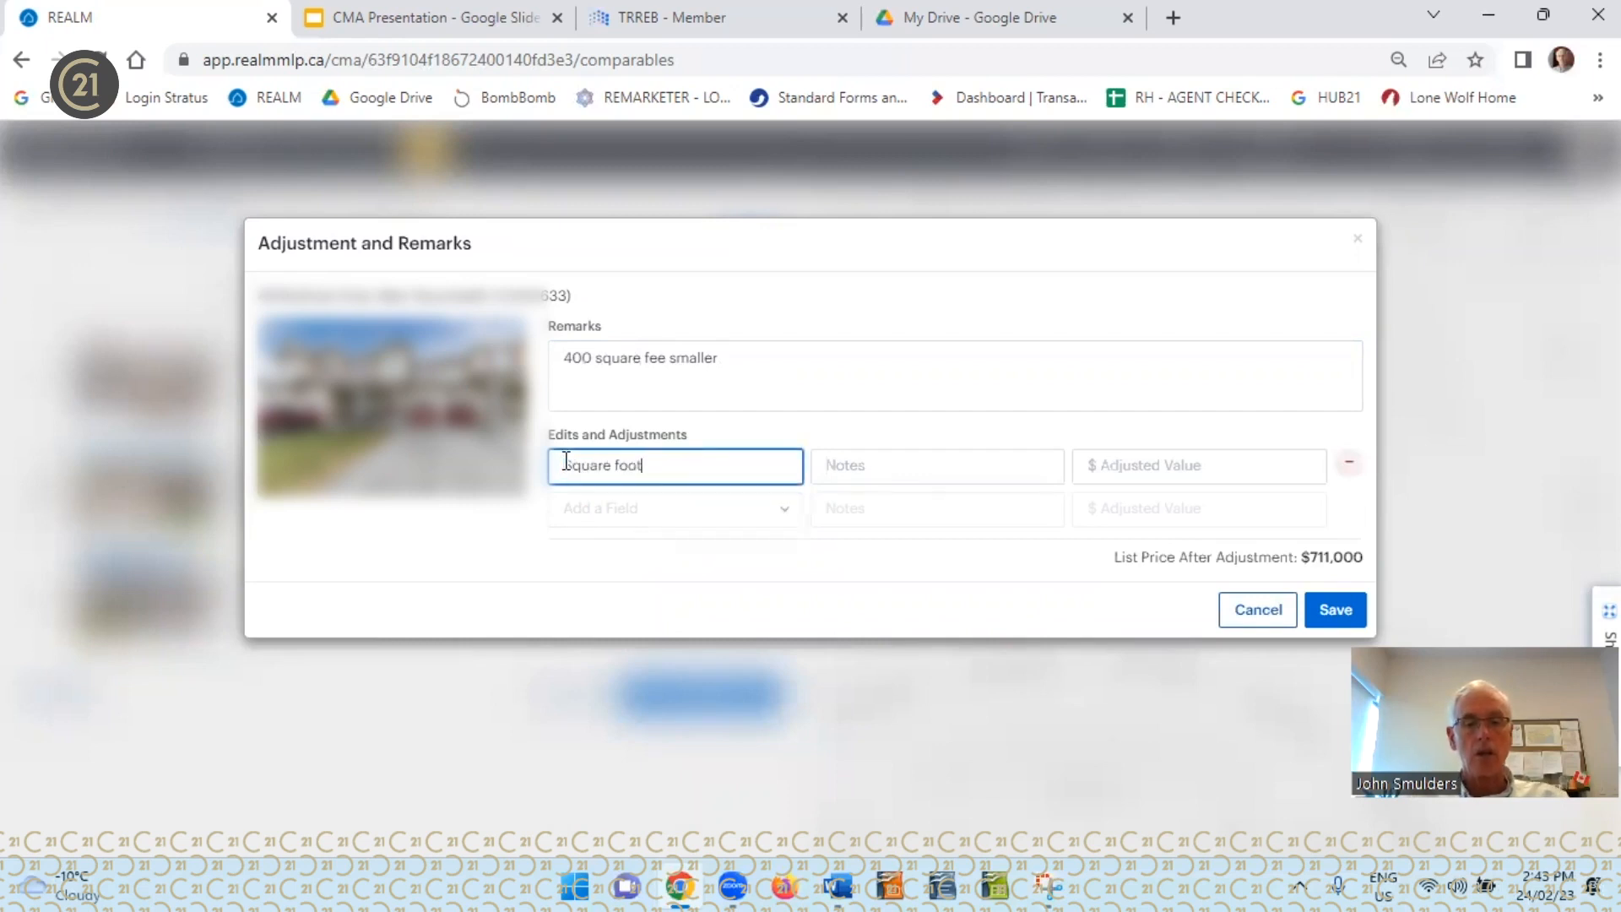
Enter the note "400 square feet" and an adjusted value of $80,000 for the Square foot adjustment
key(Tab)
text(400)
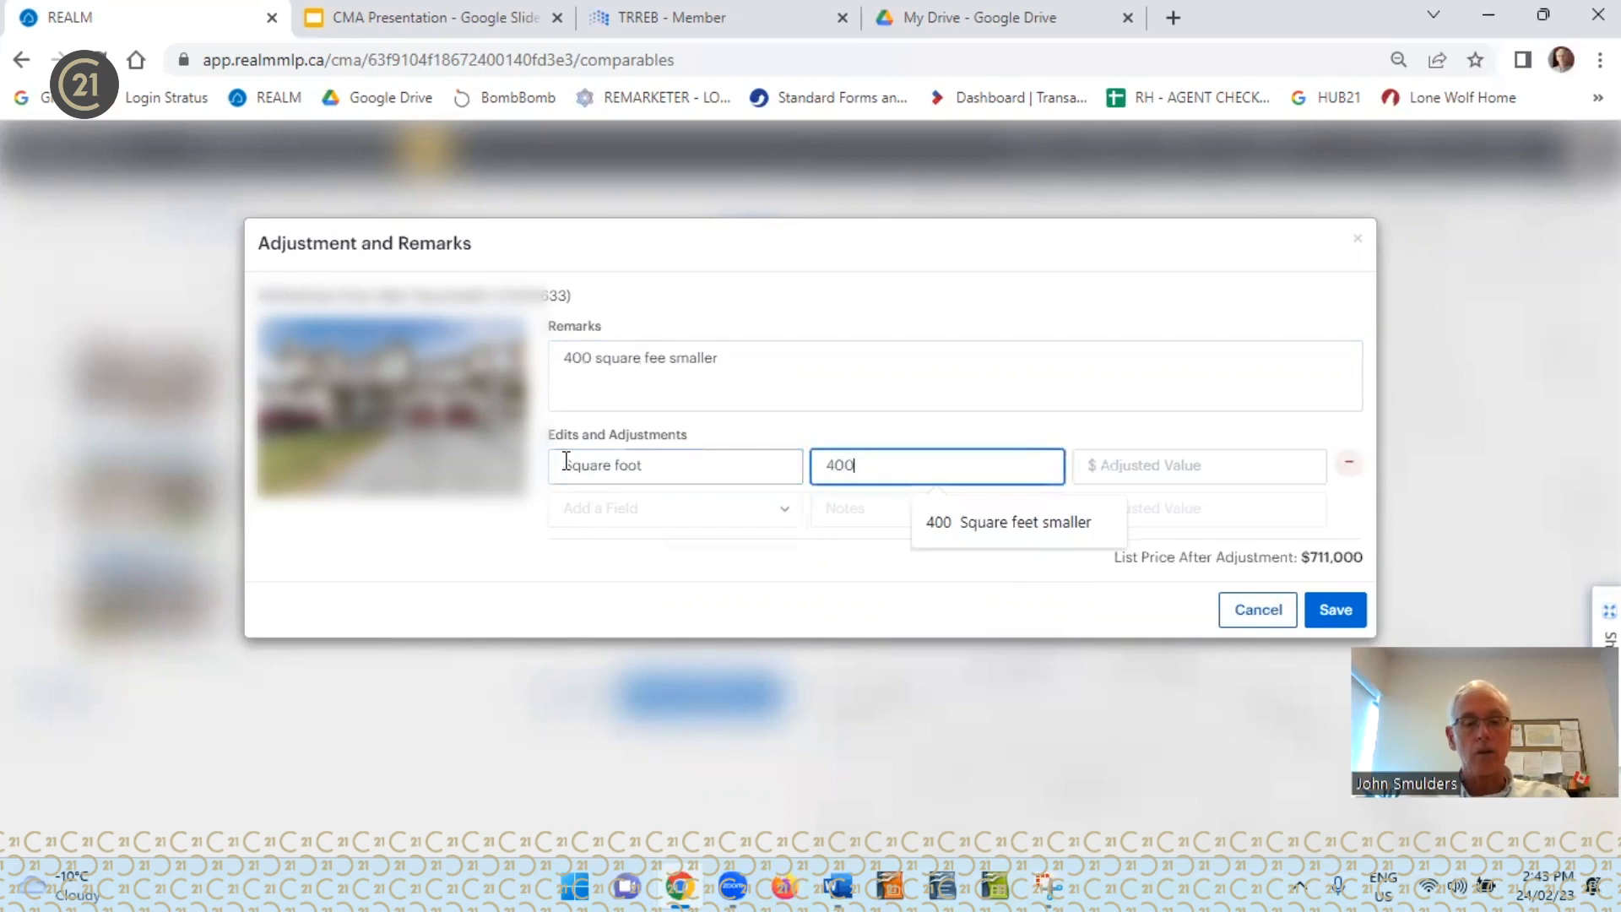
text( square feet)
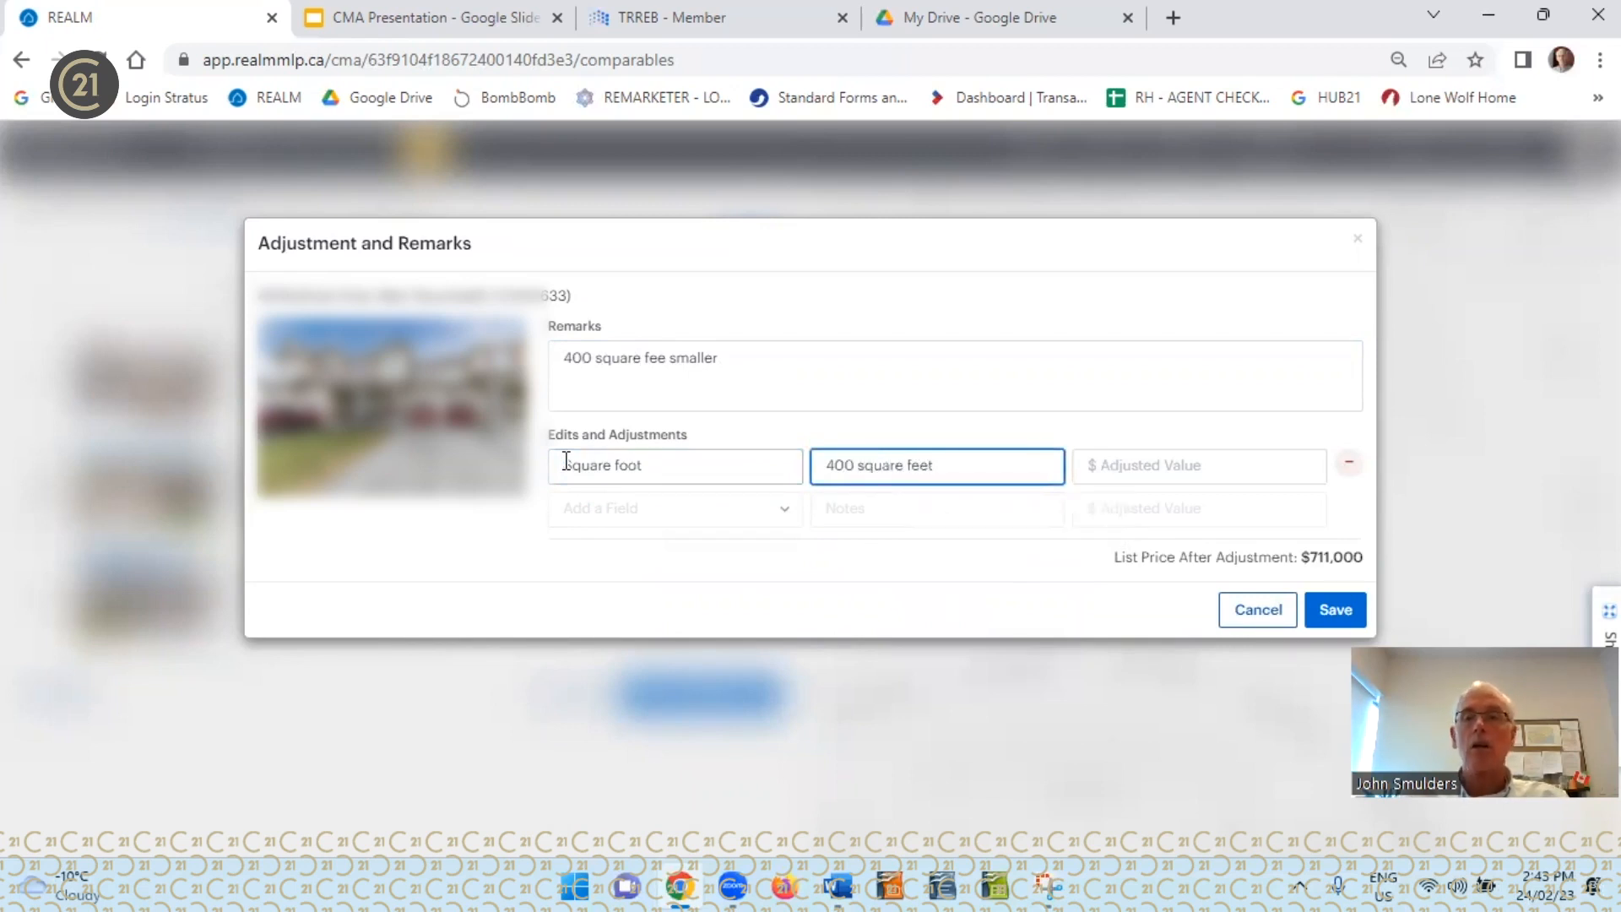
click(1093, 466)
text(800000)
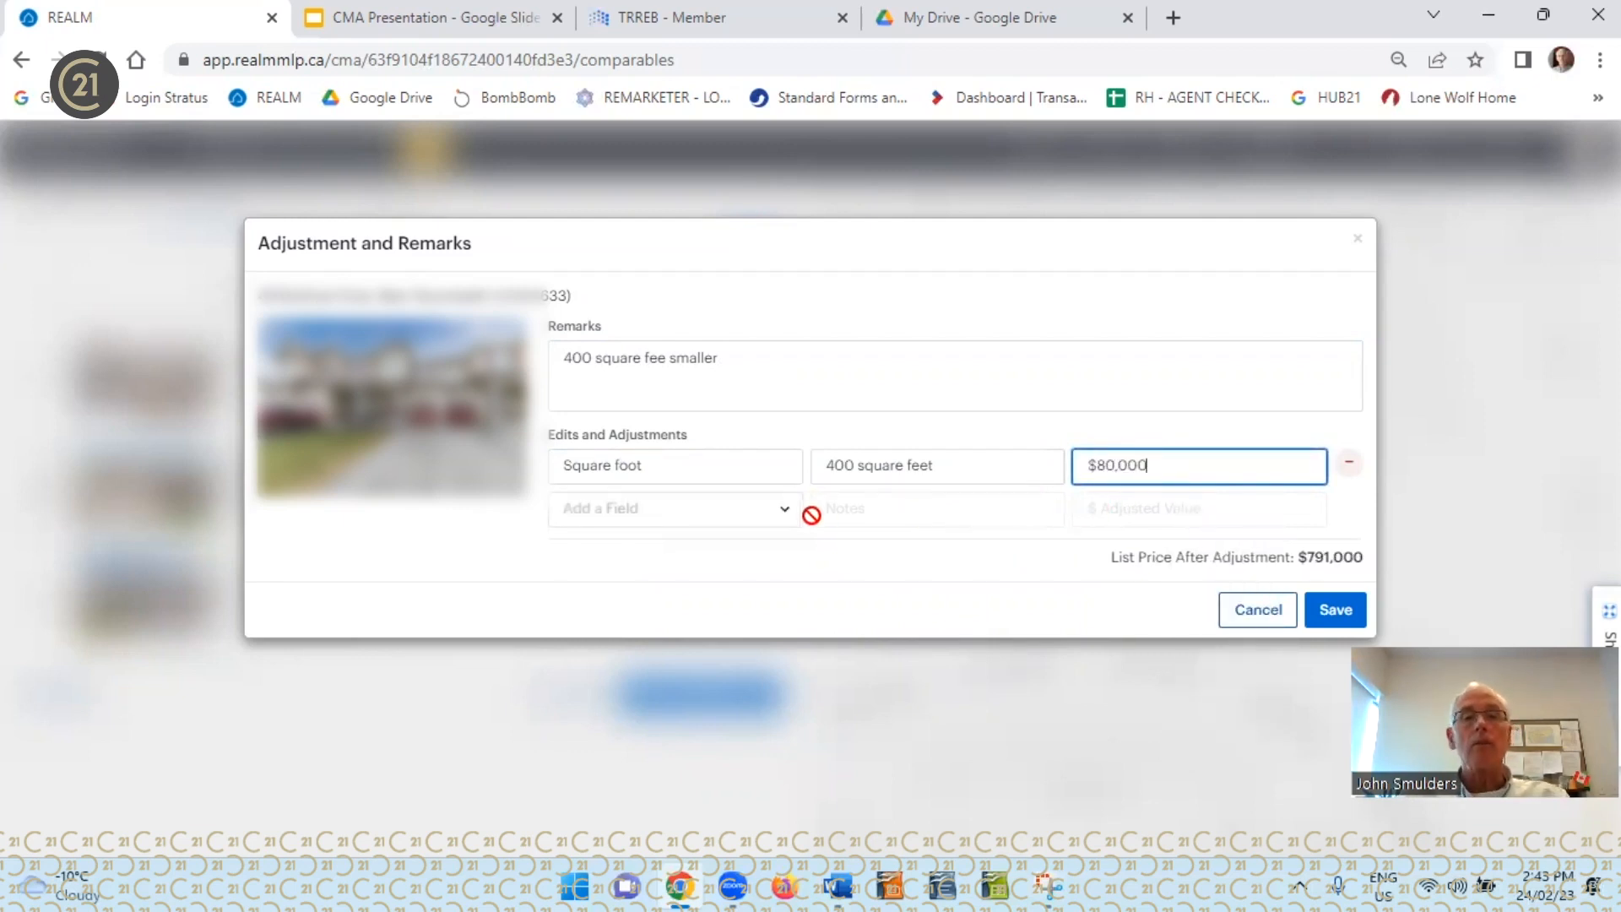
Add a second custom adjustment field to the third comparable and name it "Finish quality"
click(785, 512)
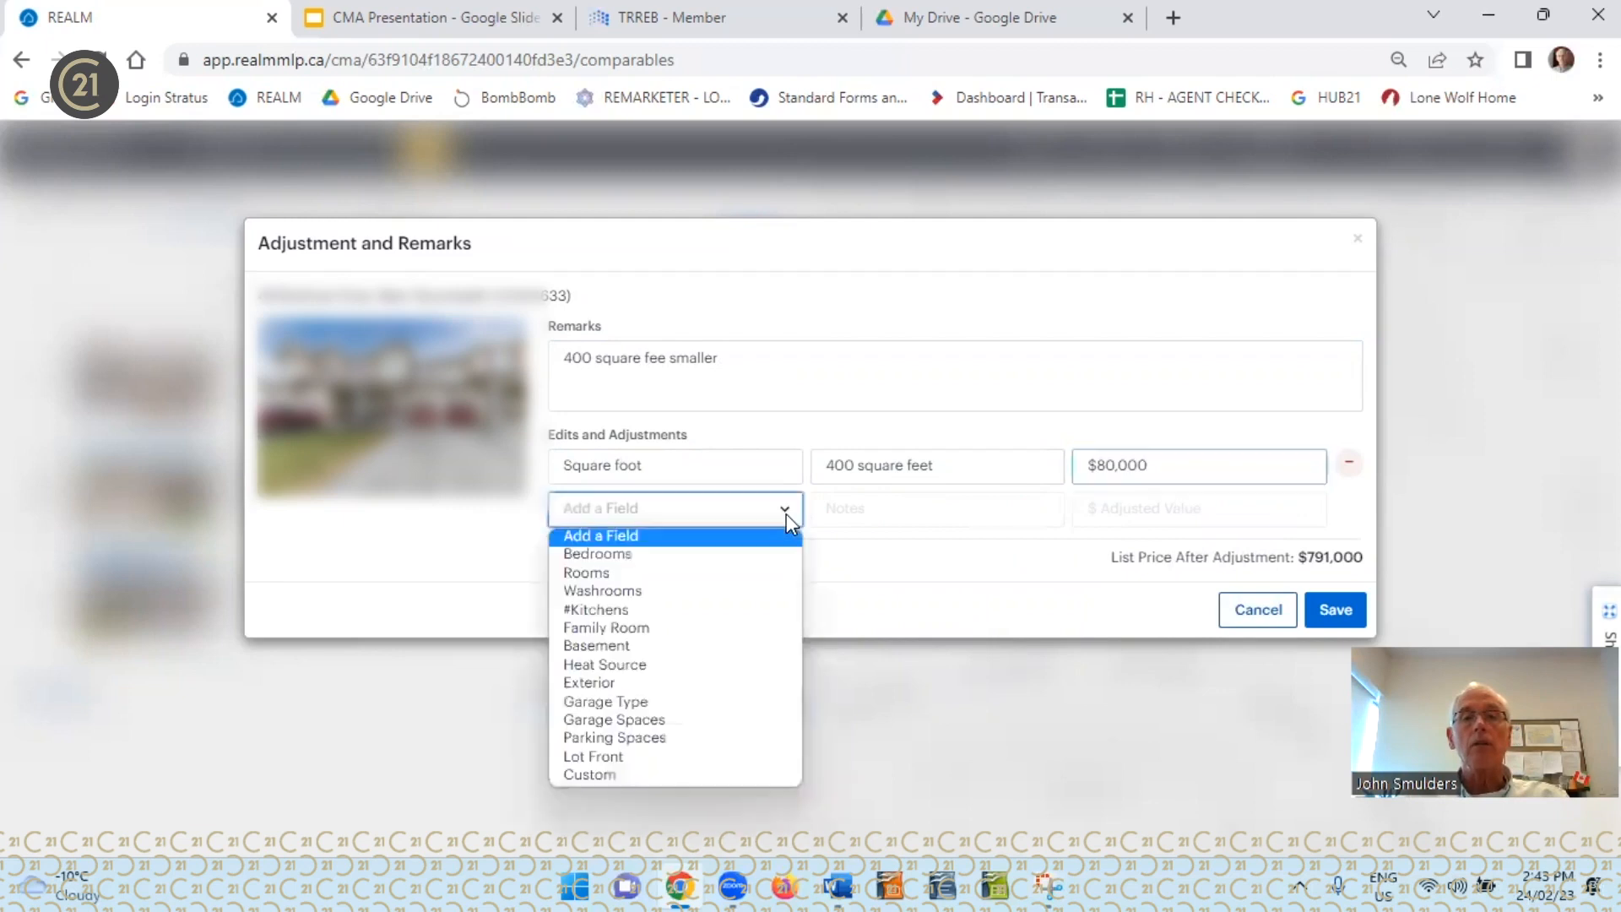
click(666, 774)
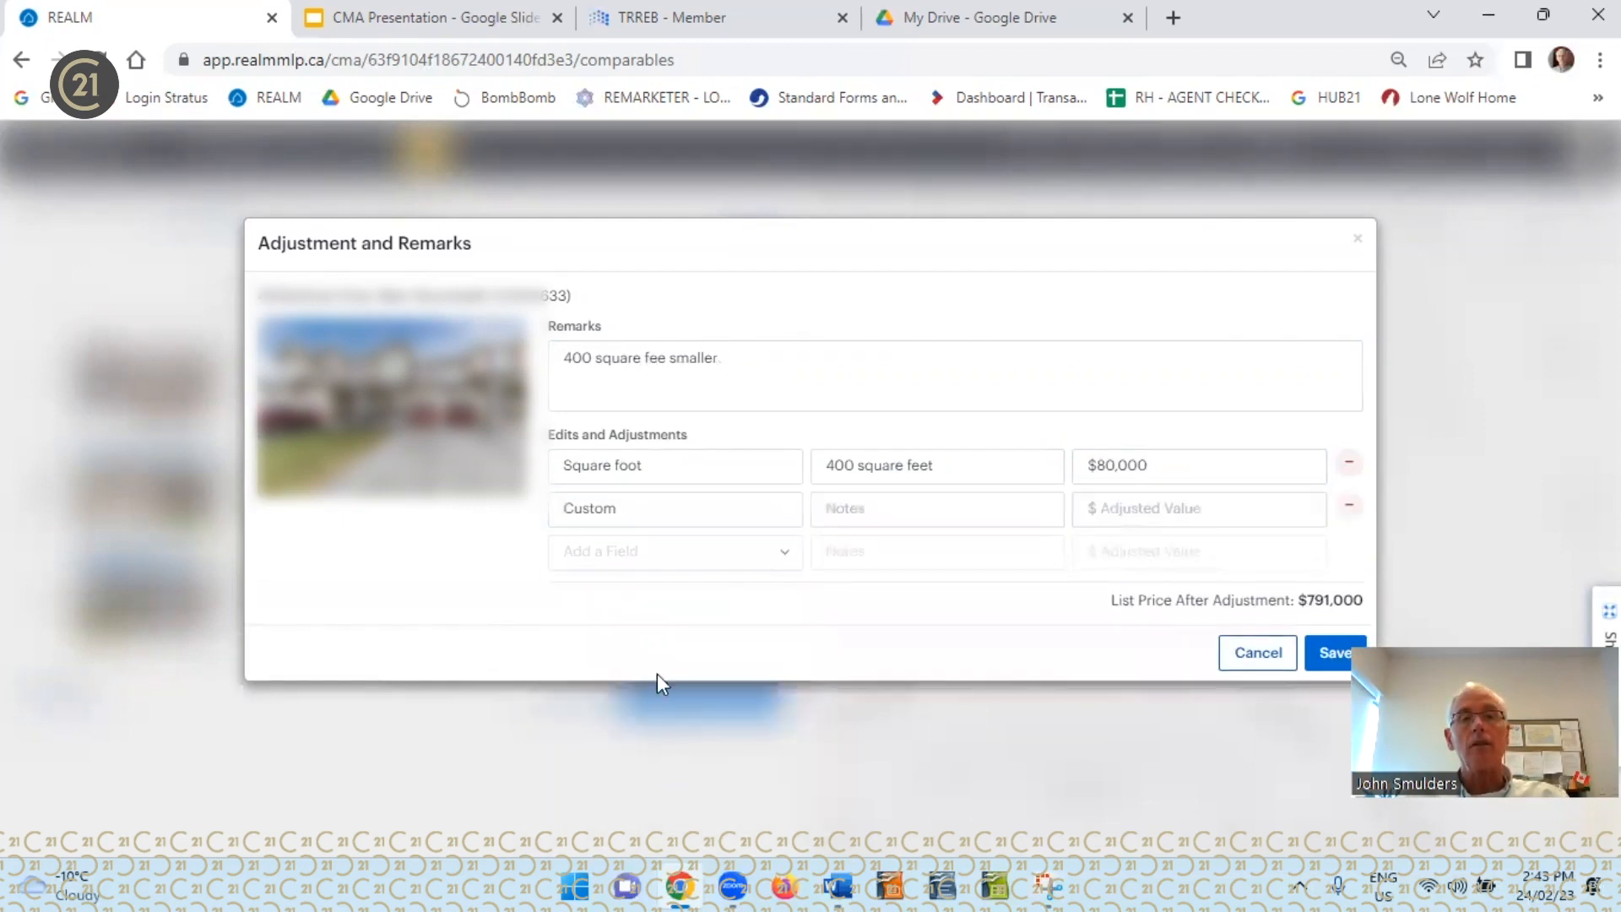
click(619, 509)
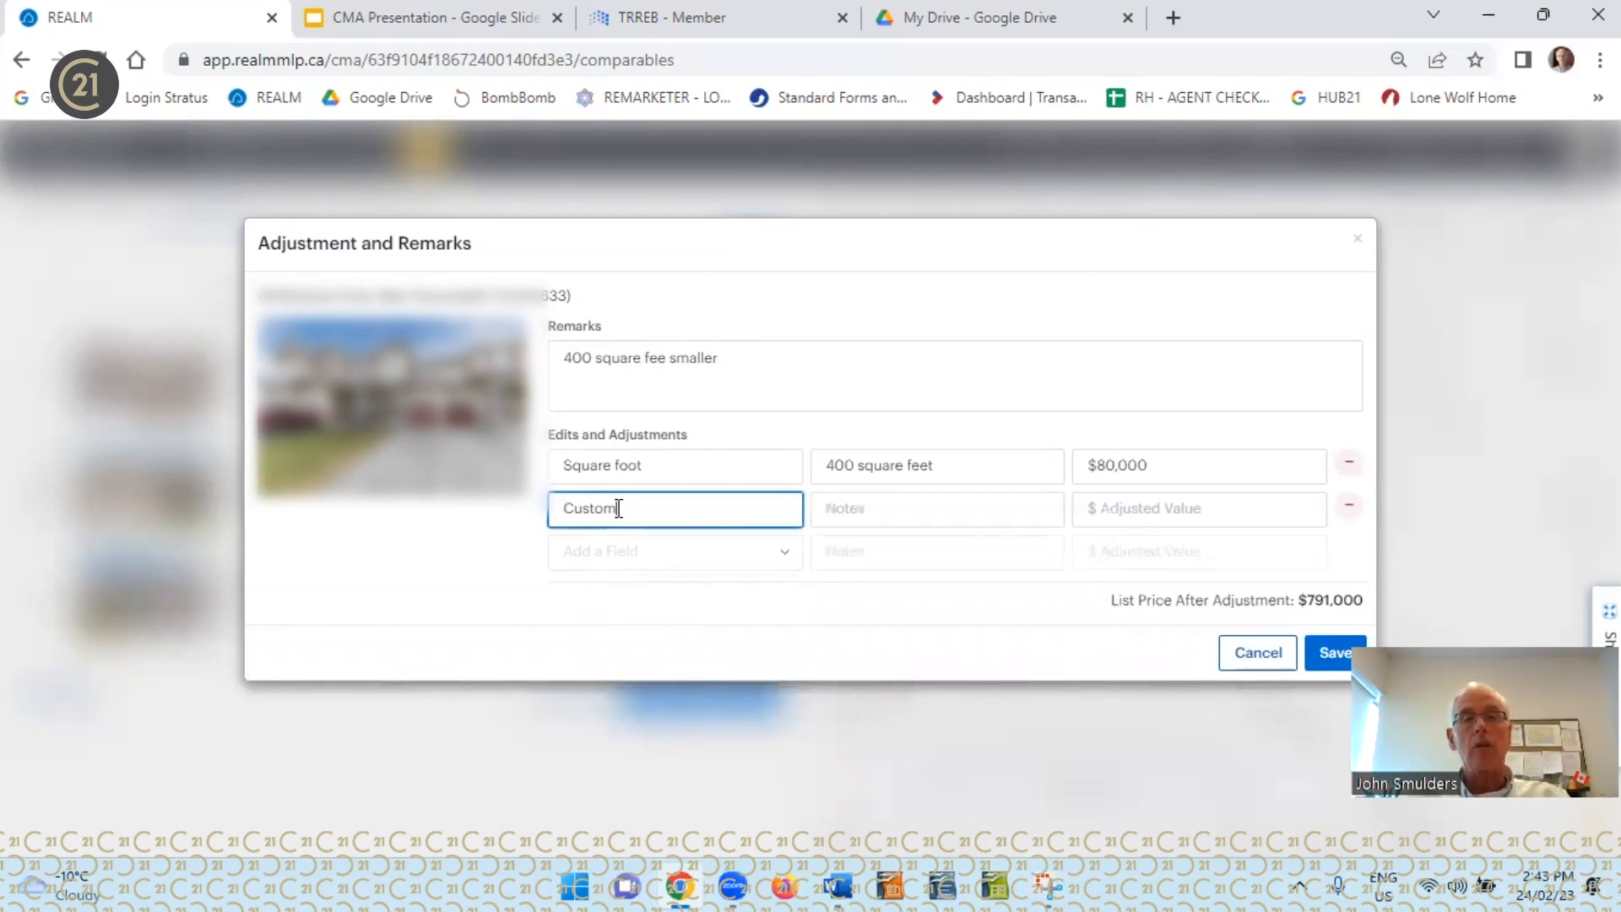
key(BackSpace)
key(BackSpace)
key(BackSpace)
key(BackSpace)
key(BackSpace)
key(BackSpace)
text(Finish)
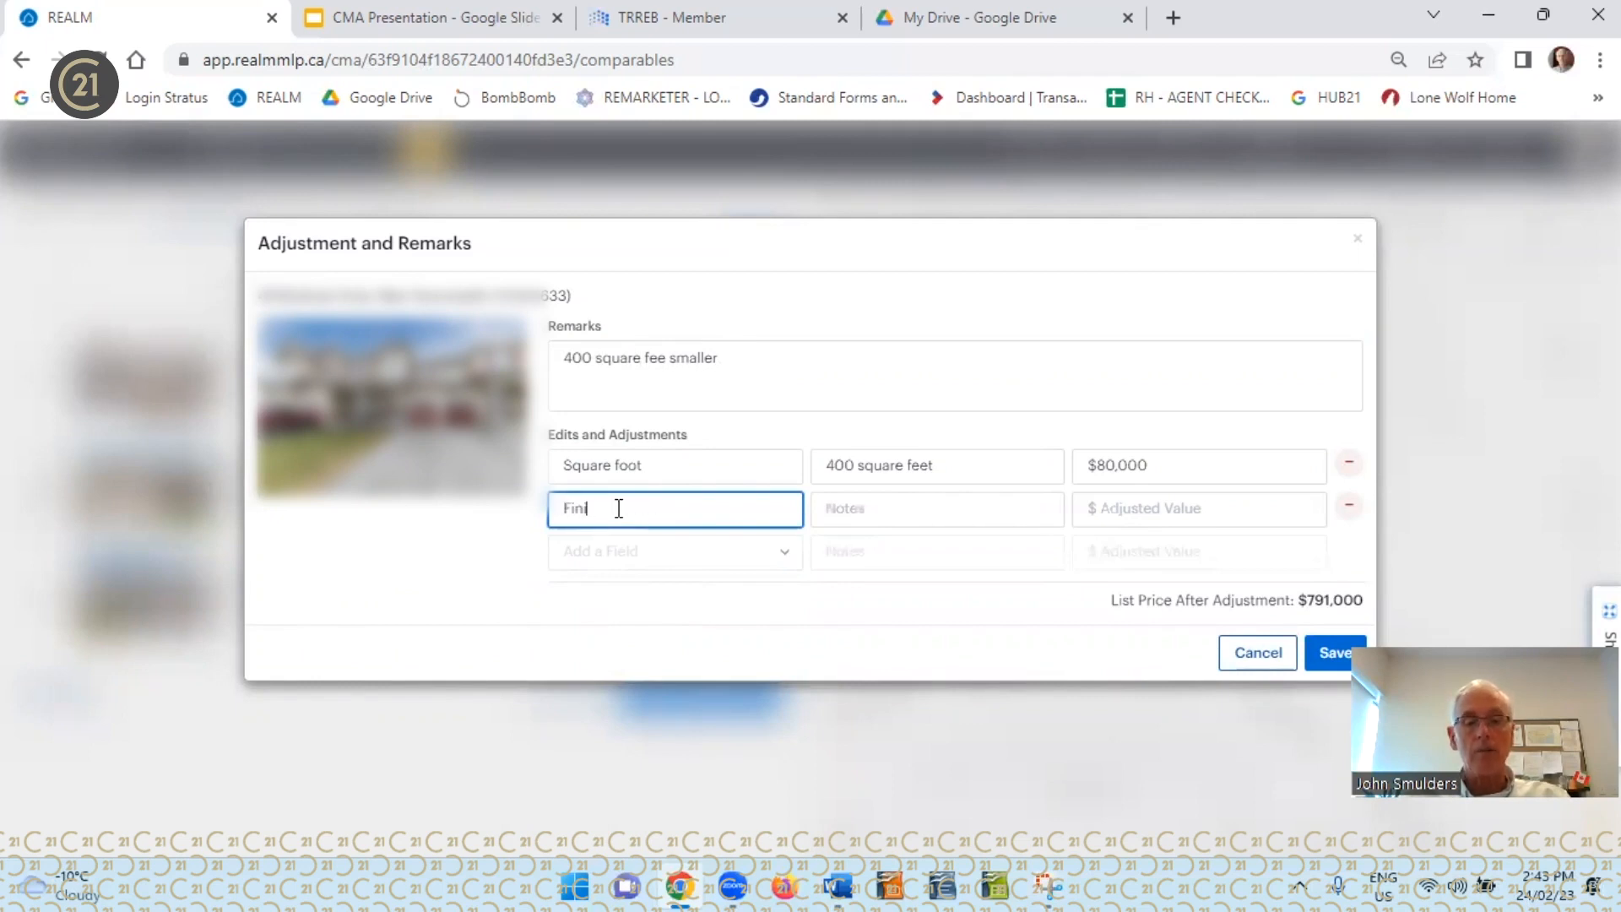
text( quality)
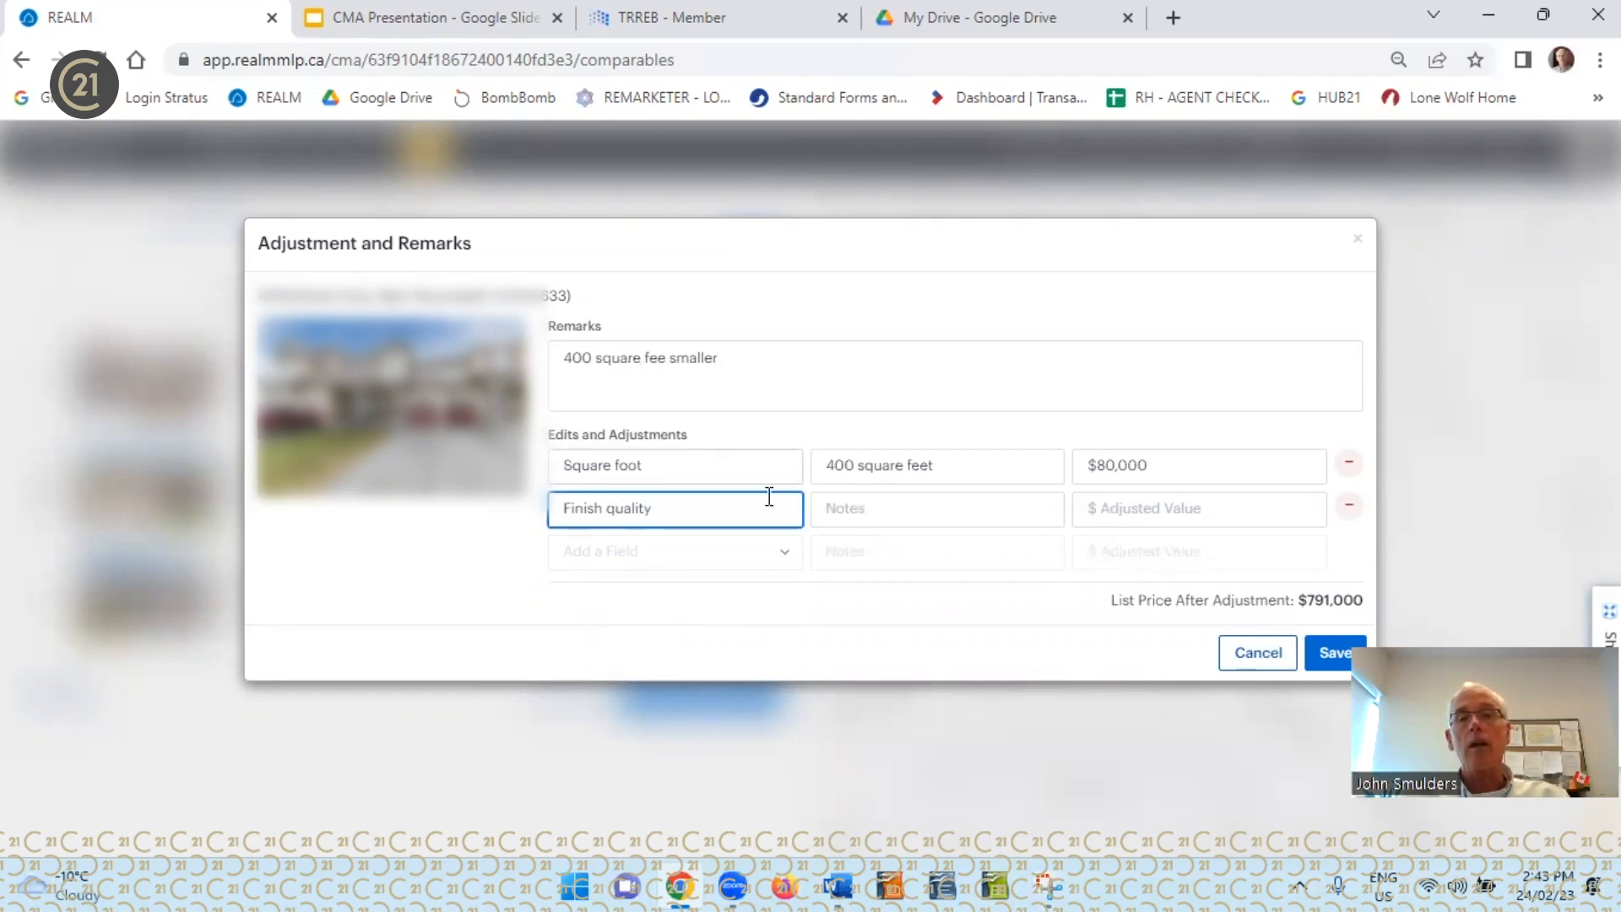
Give the Finish quality adjustment the note "poor" and a value of $20,000, and save the third comparable's adjustments
click(848, 507)
text(poor)
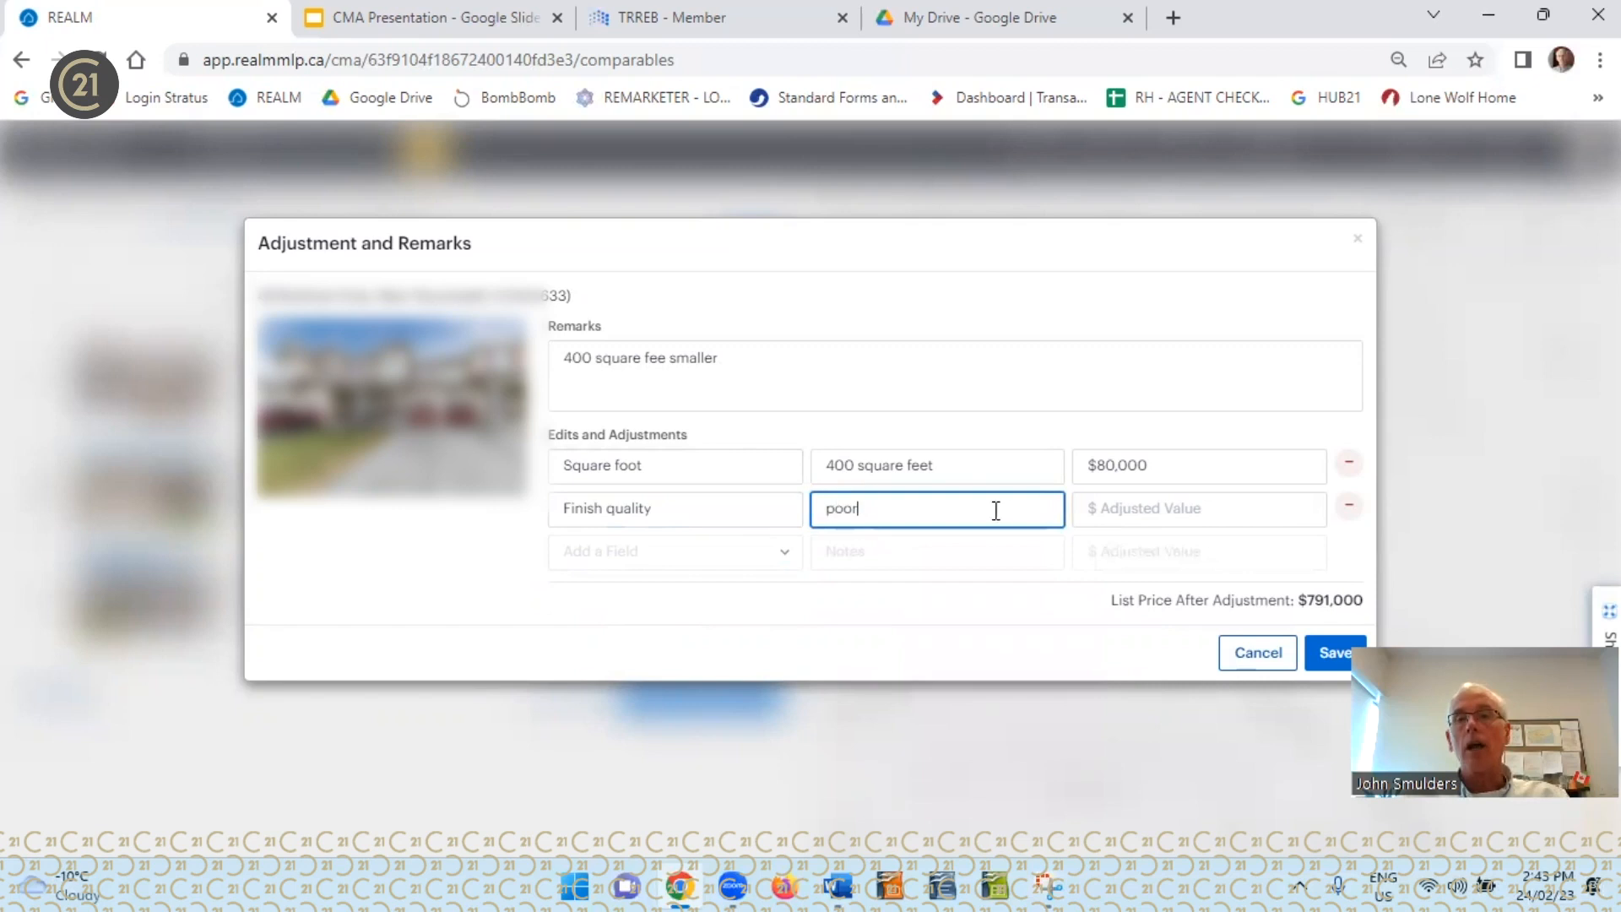
click(1113, 508)
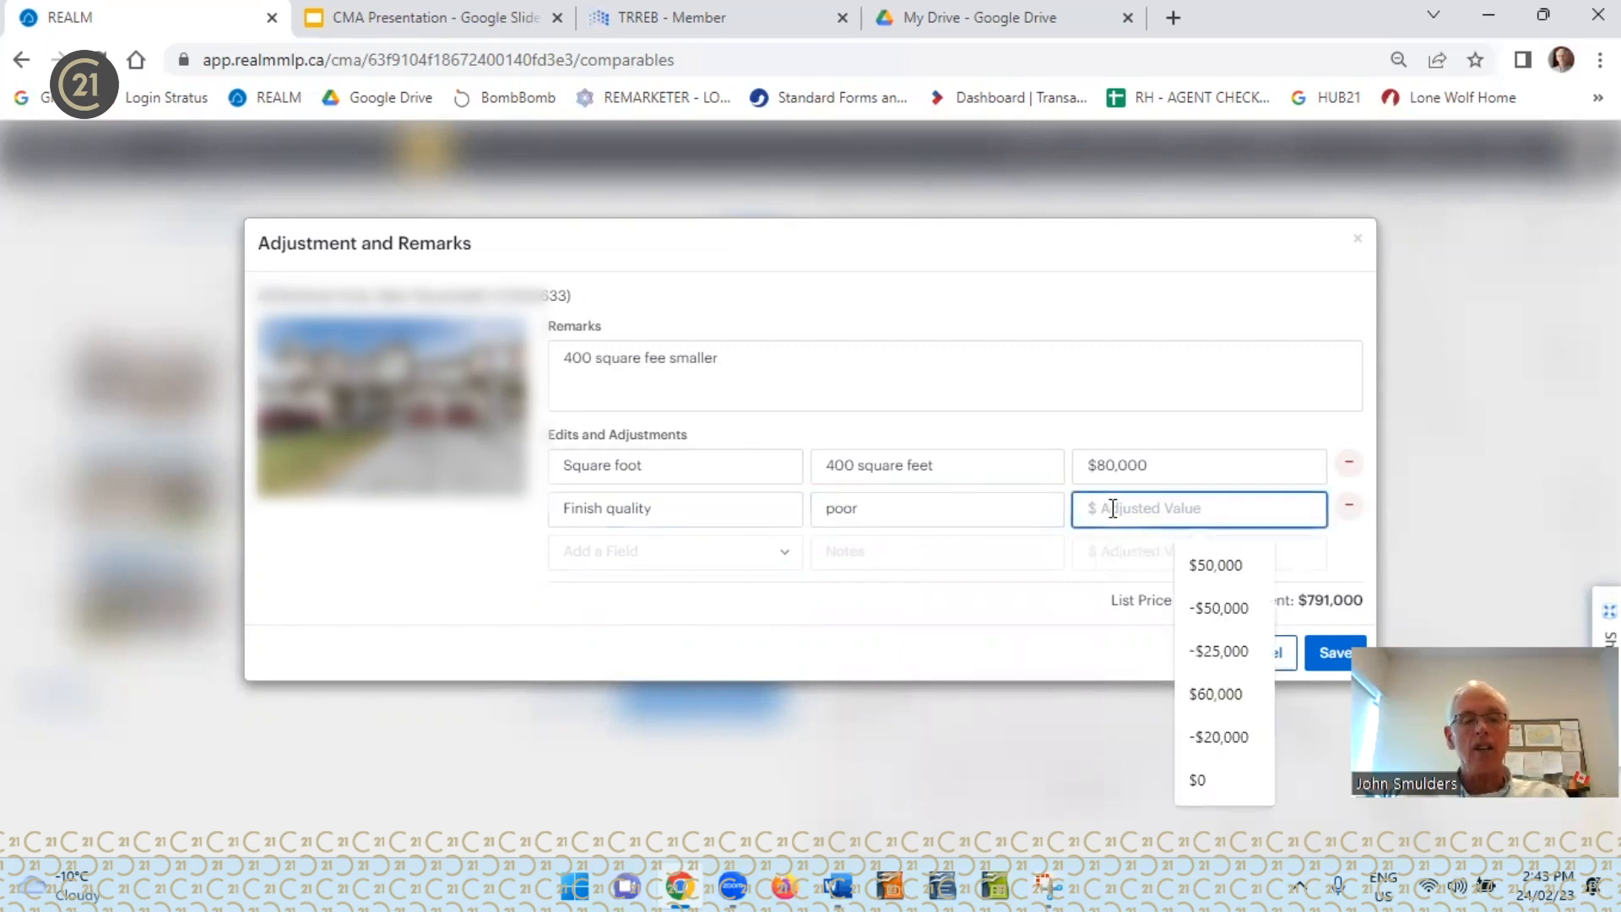
text(200000)
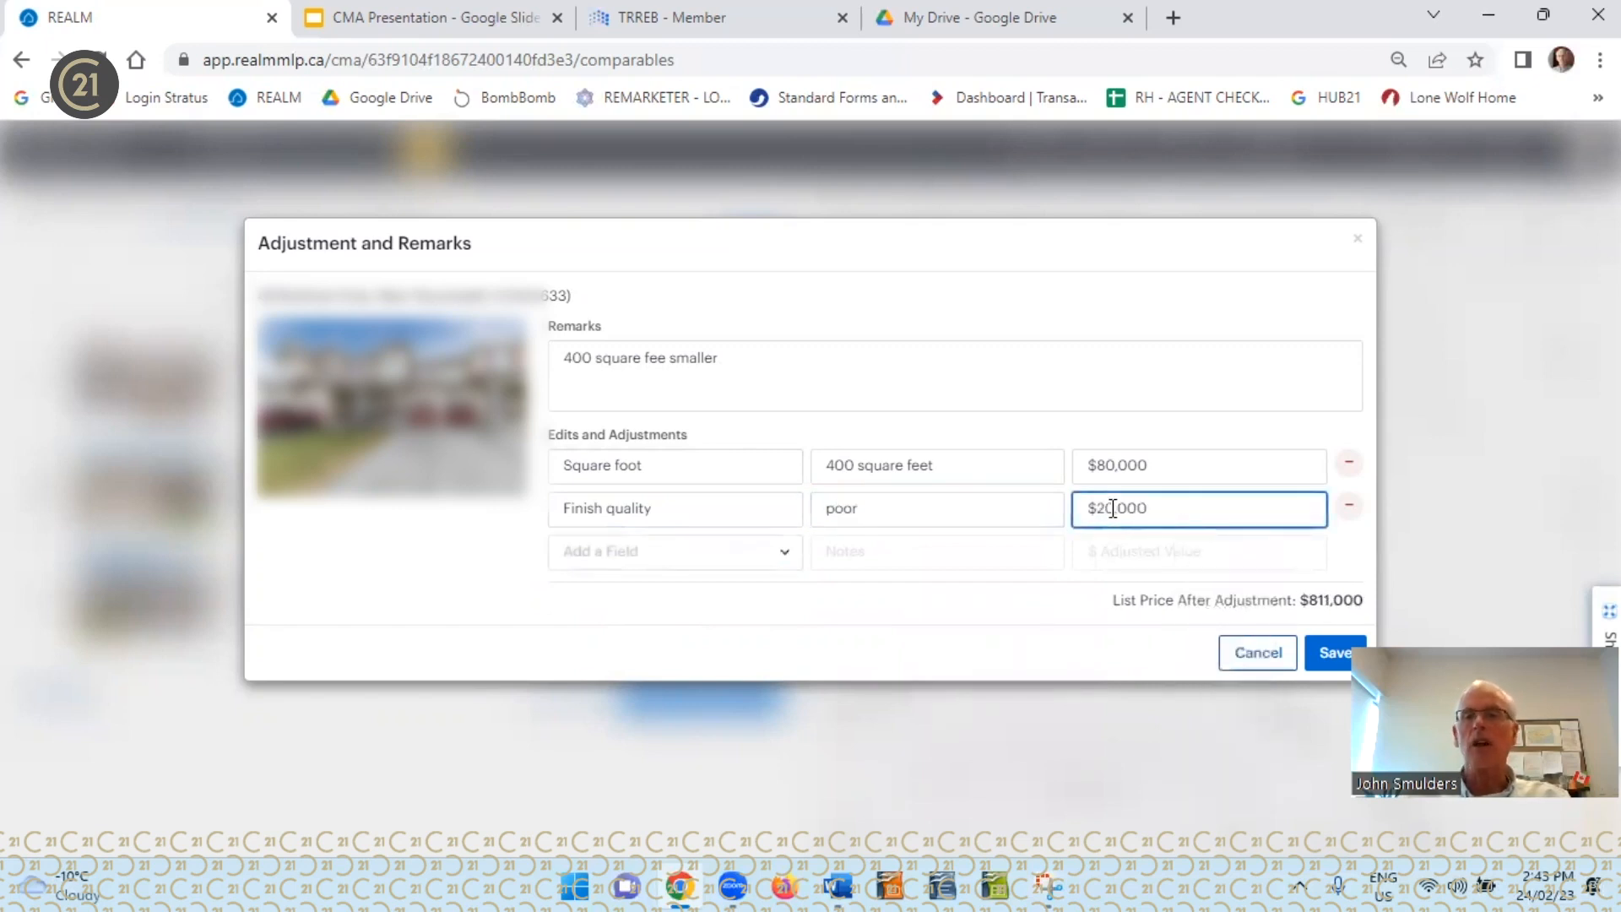
click(1332, 656)
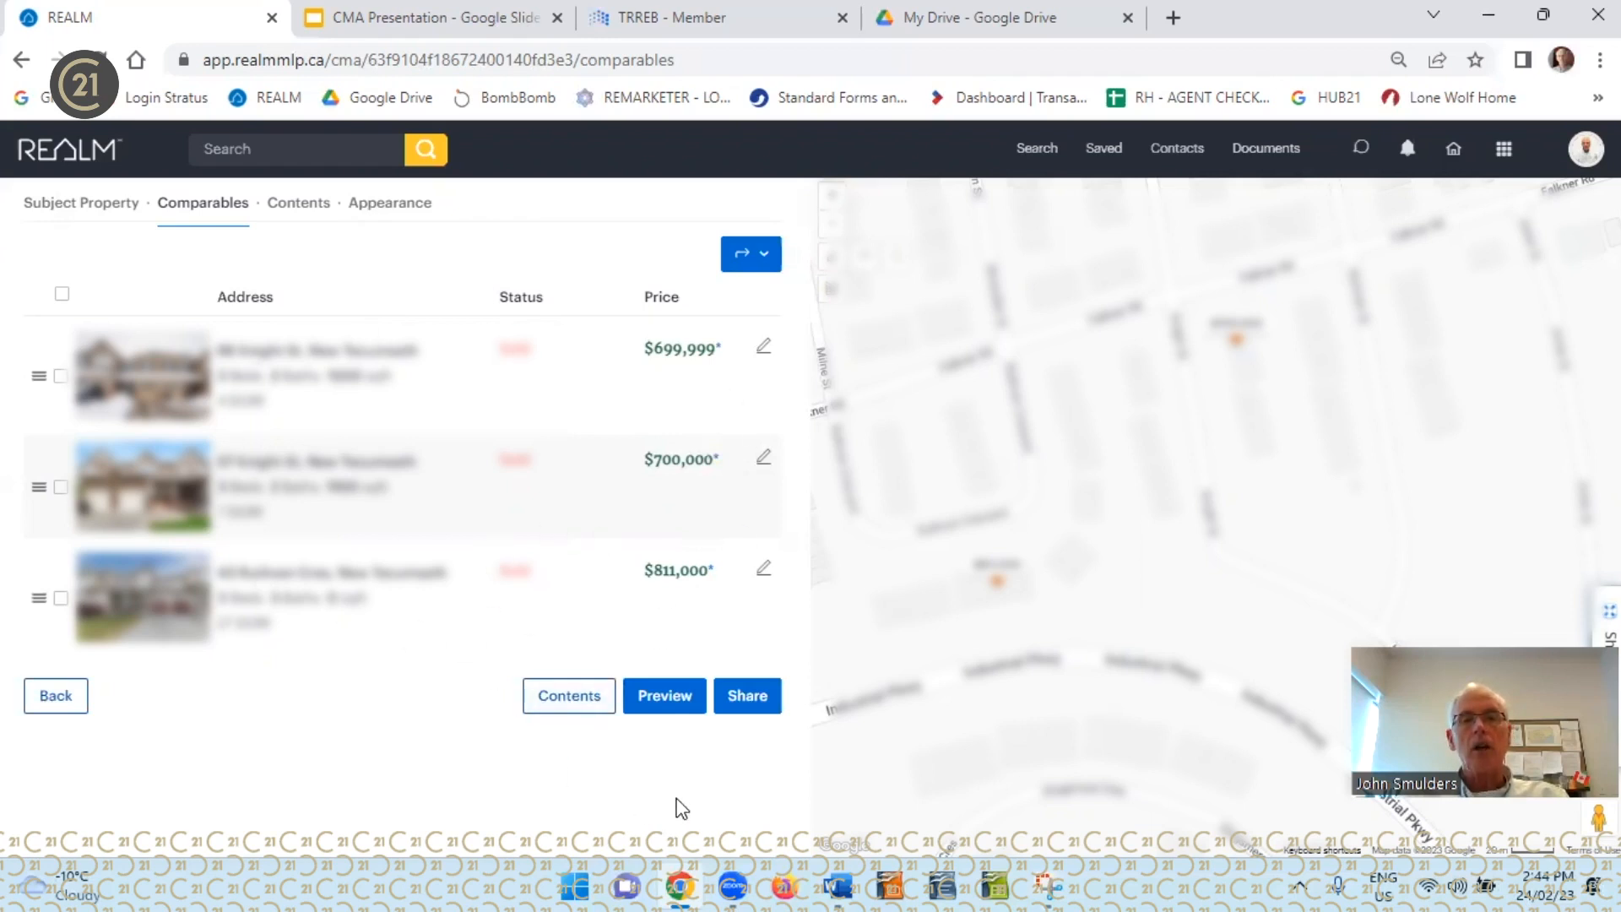
Preview the CMA report and review its comparables table, price chart, adjustments and notes, and demographics
click(672, 697)
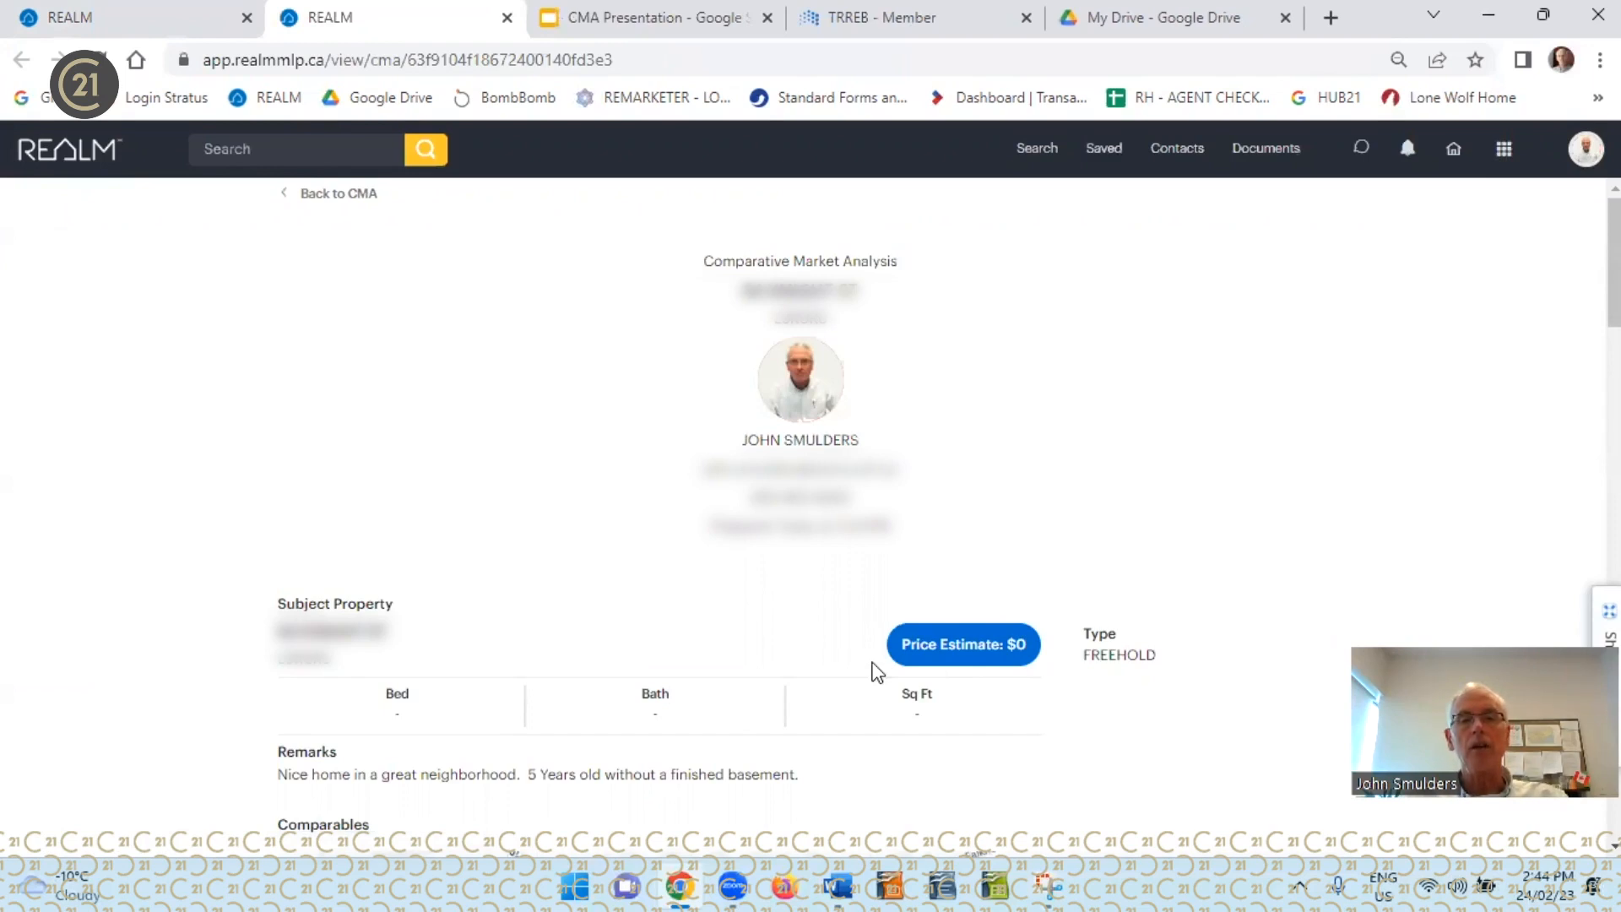
scroll(873, 671, down, 7)
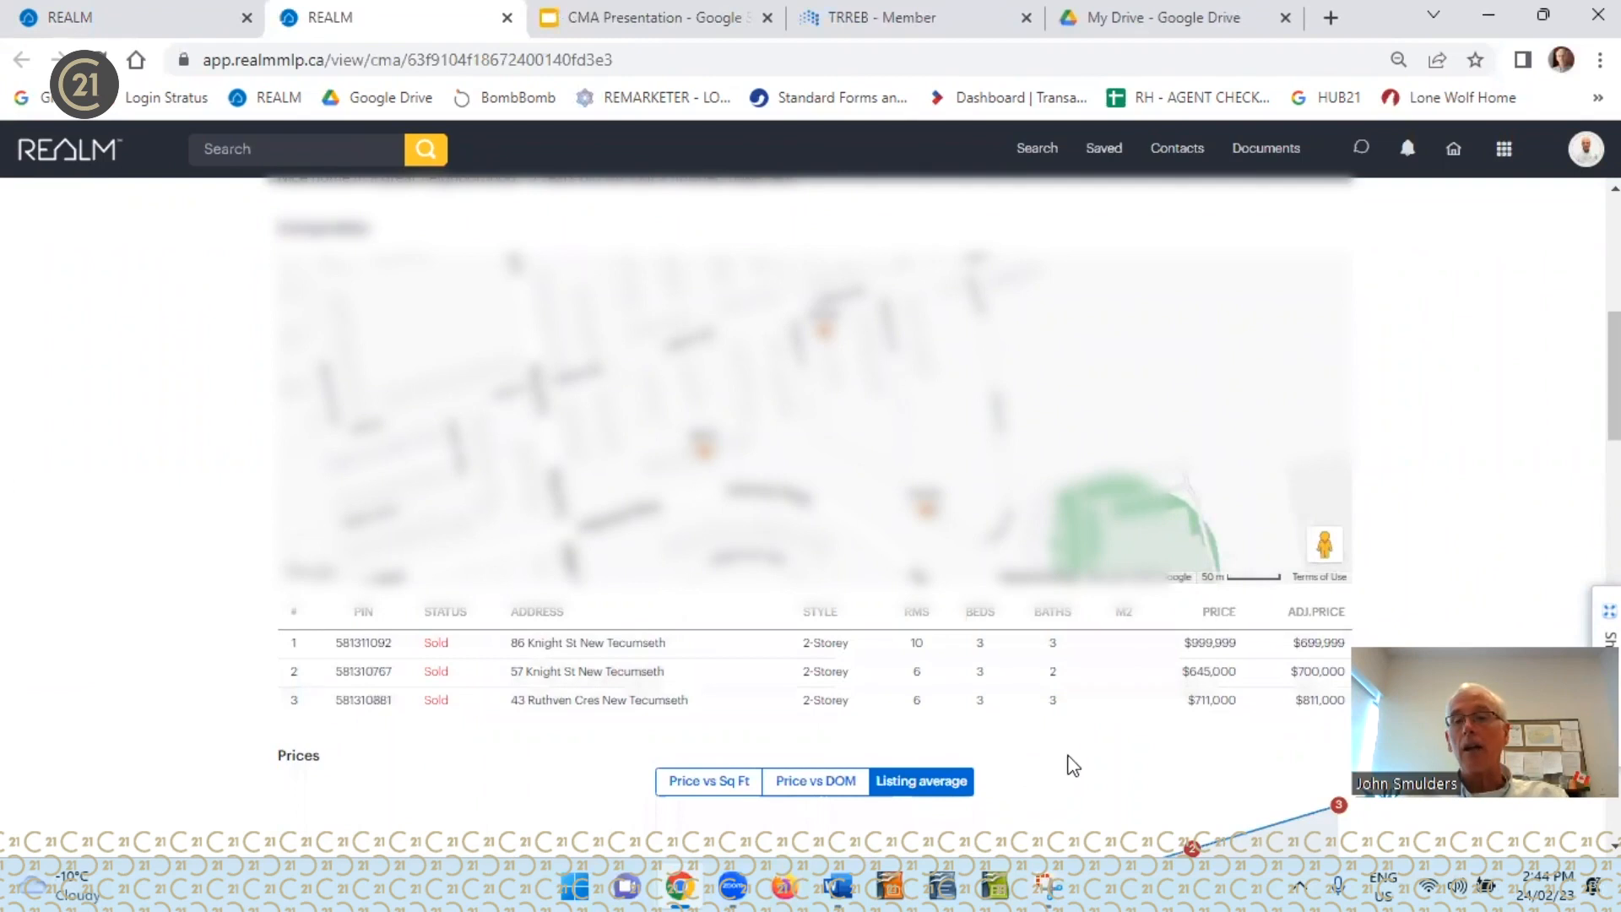
scroll(1074, 762, down, 1)
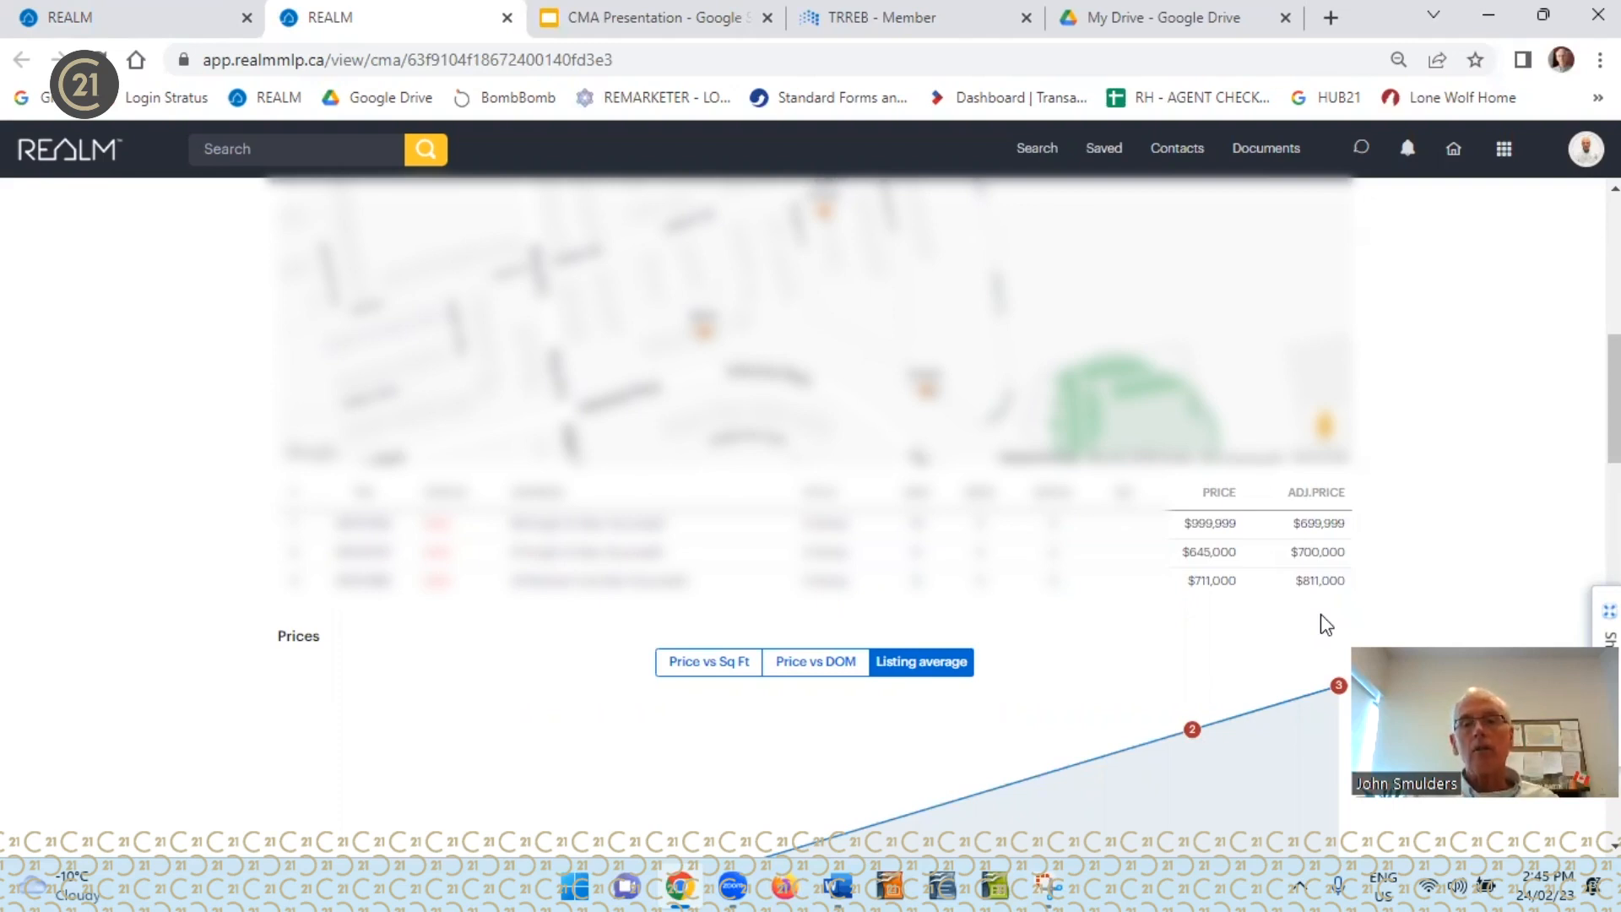
scroll(806, 317, down, 4)
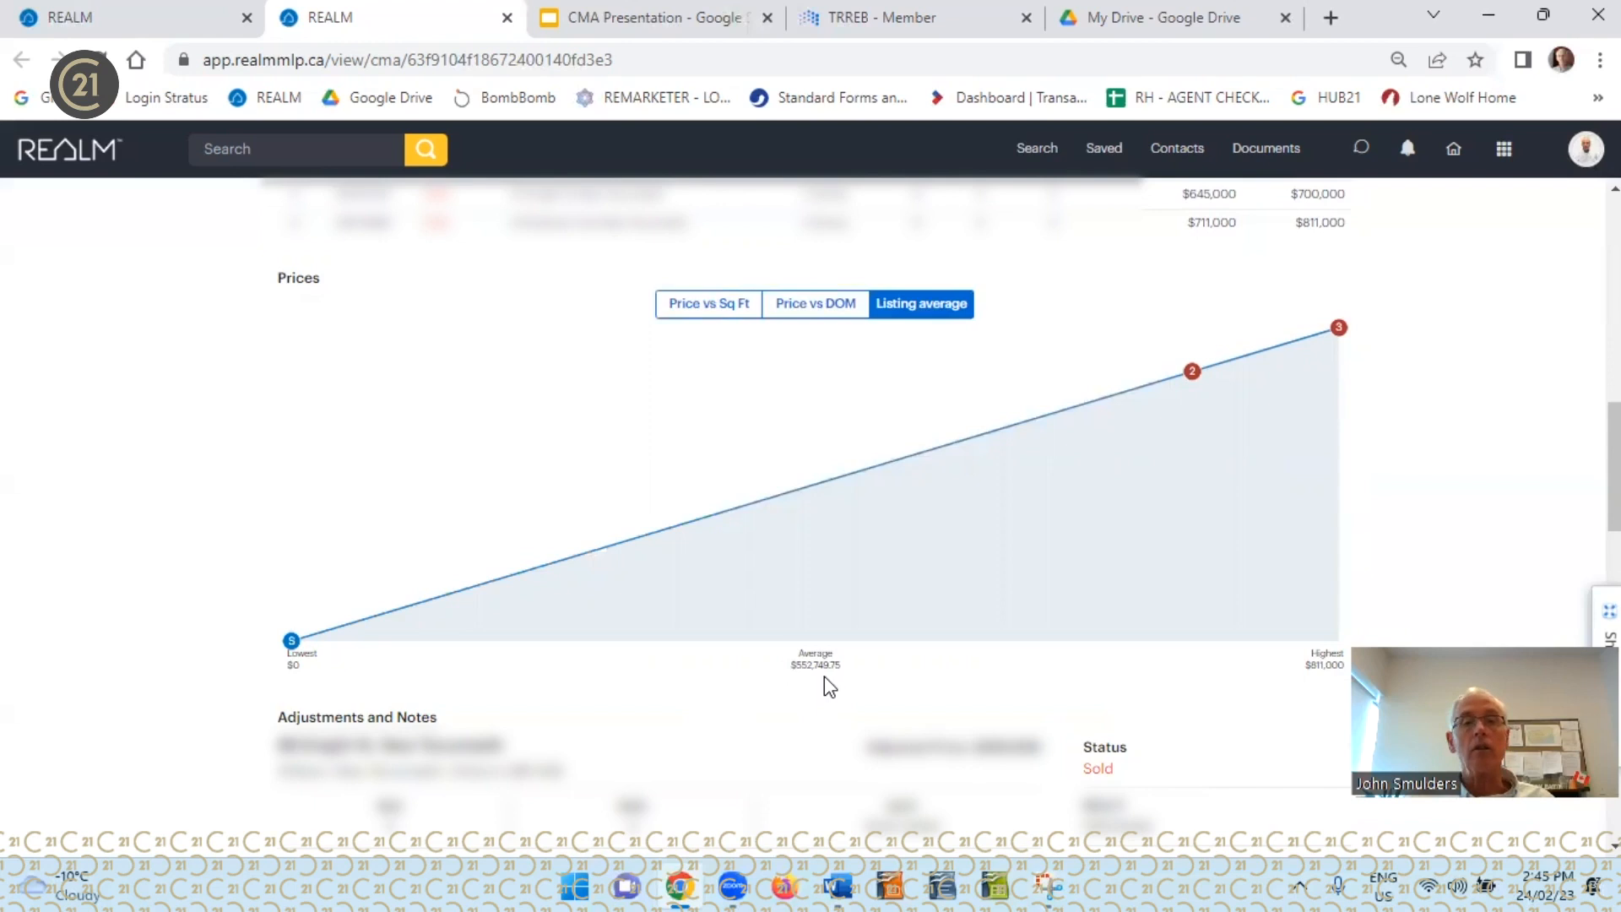
scroll(825, 676, down, 4)
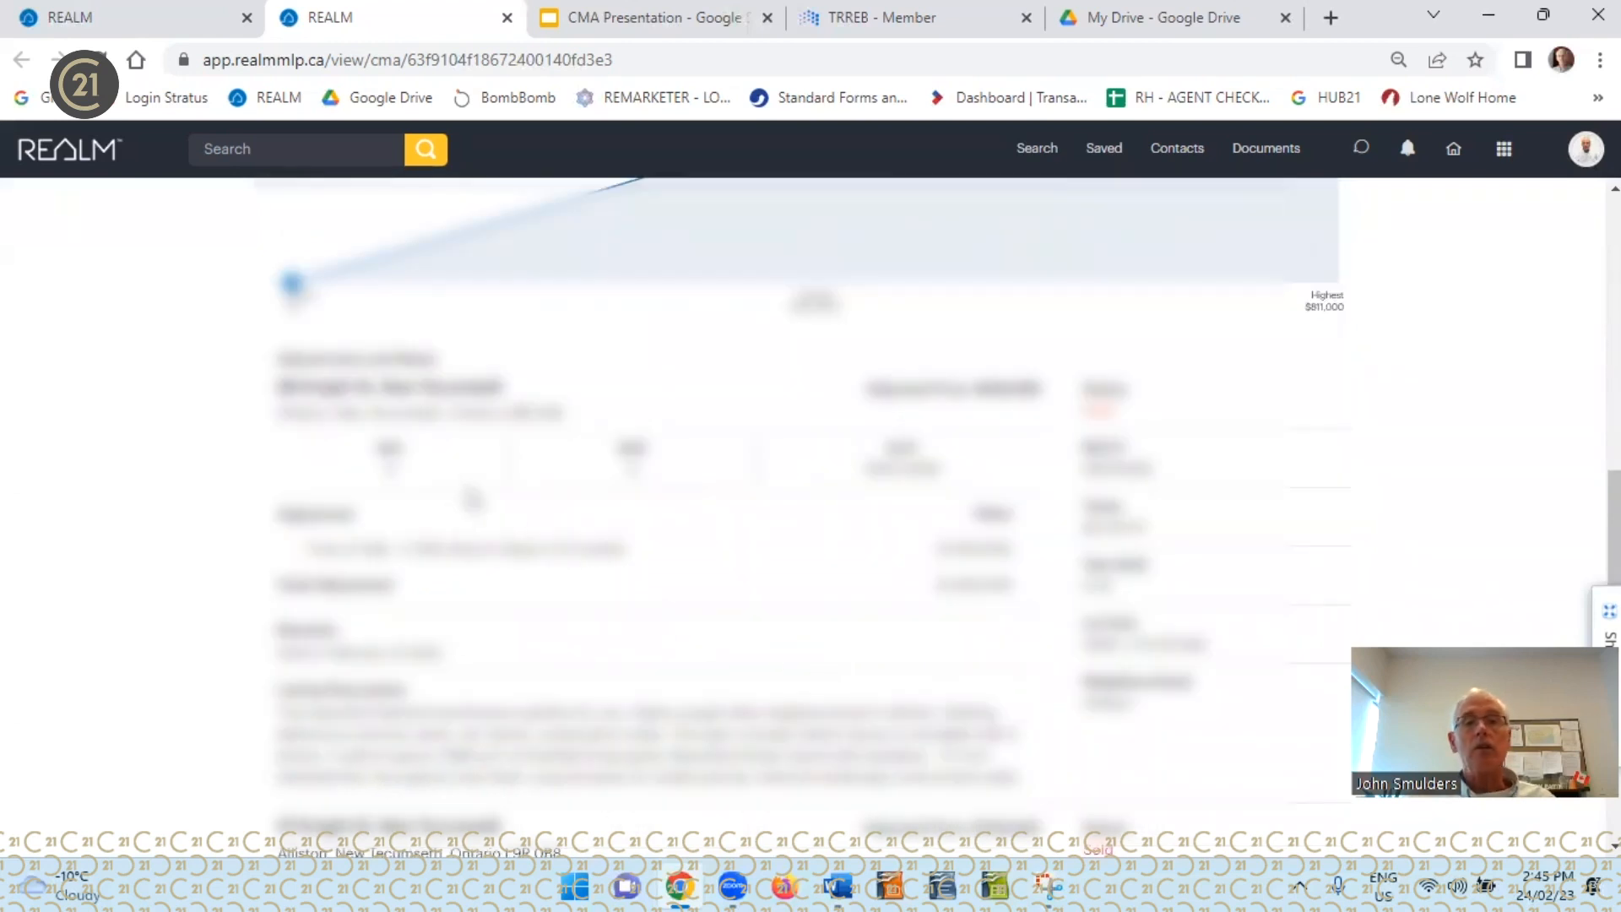
scroll(474, 500, down, 5)
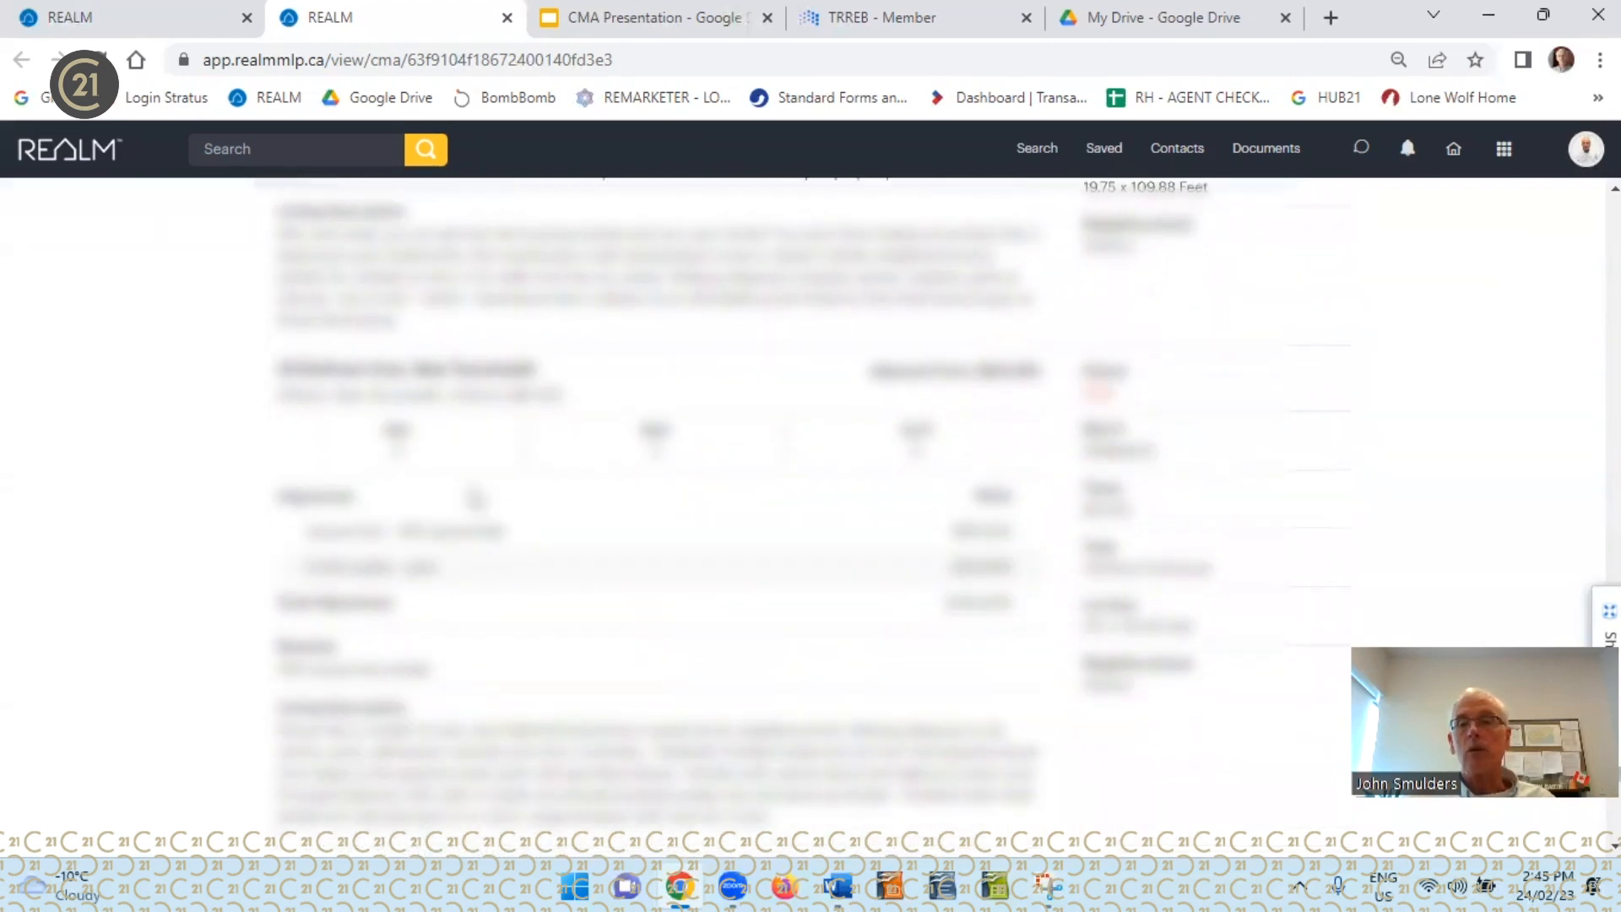
scroll(475, 500, down, 3)
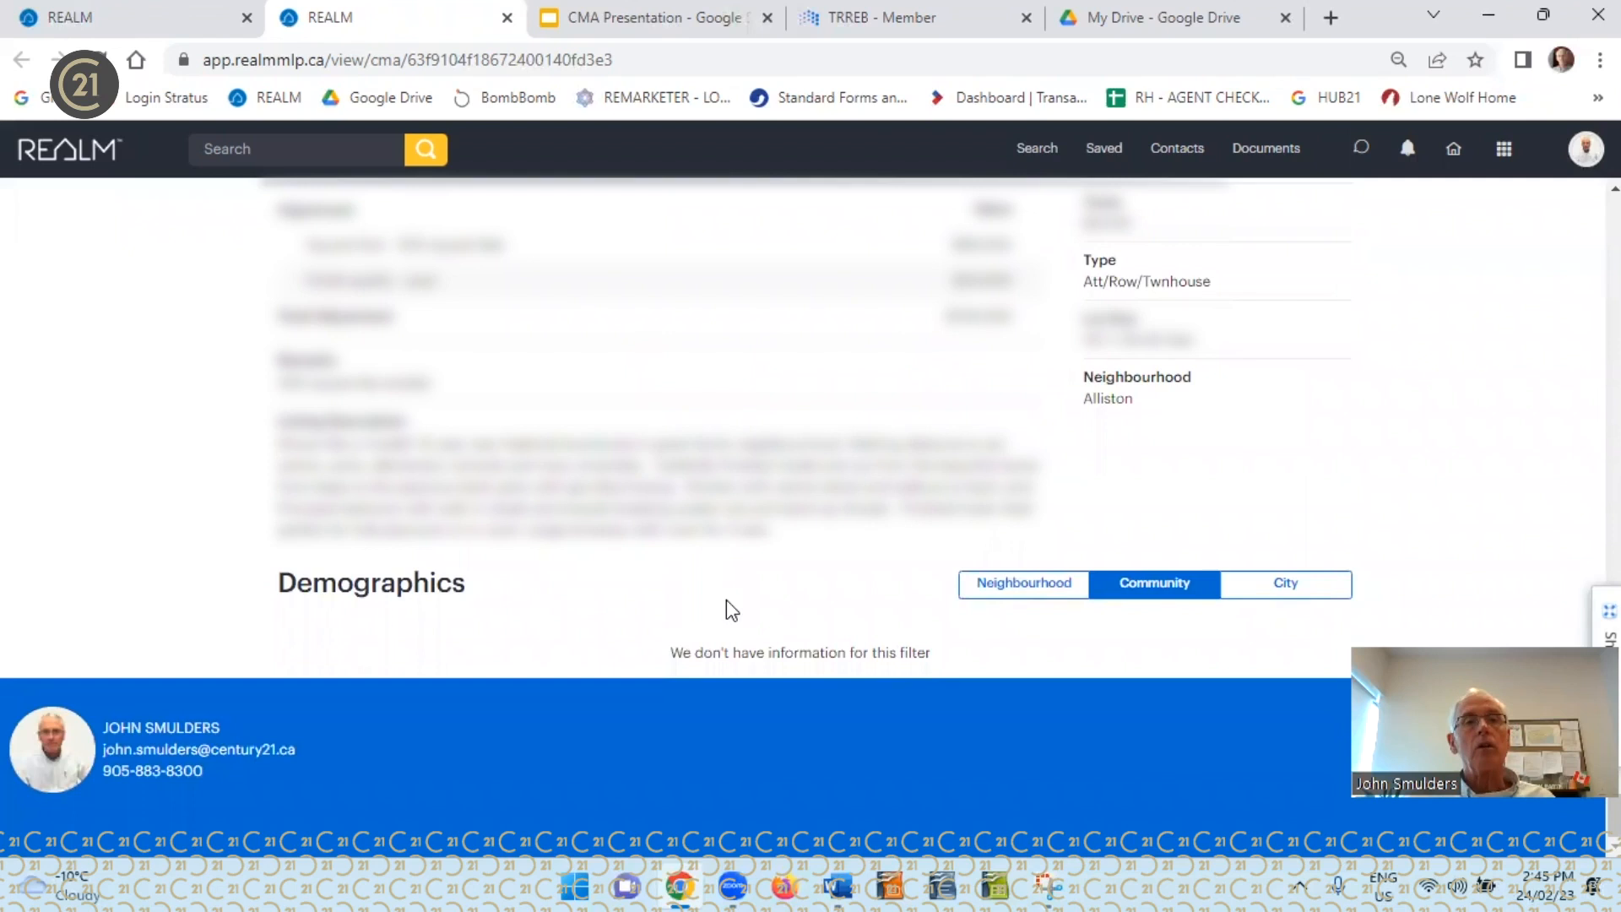
scroll(726, 599, up, 20)
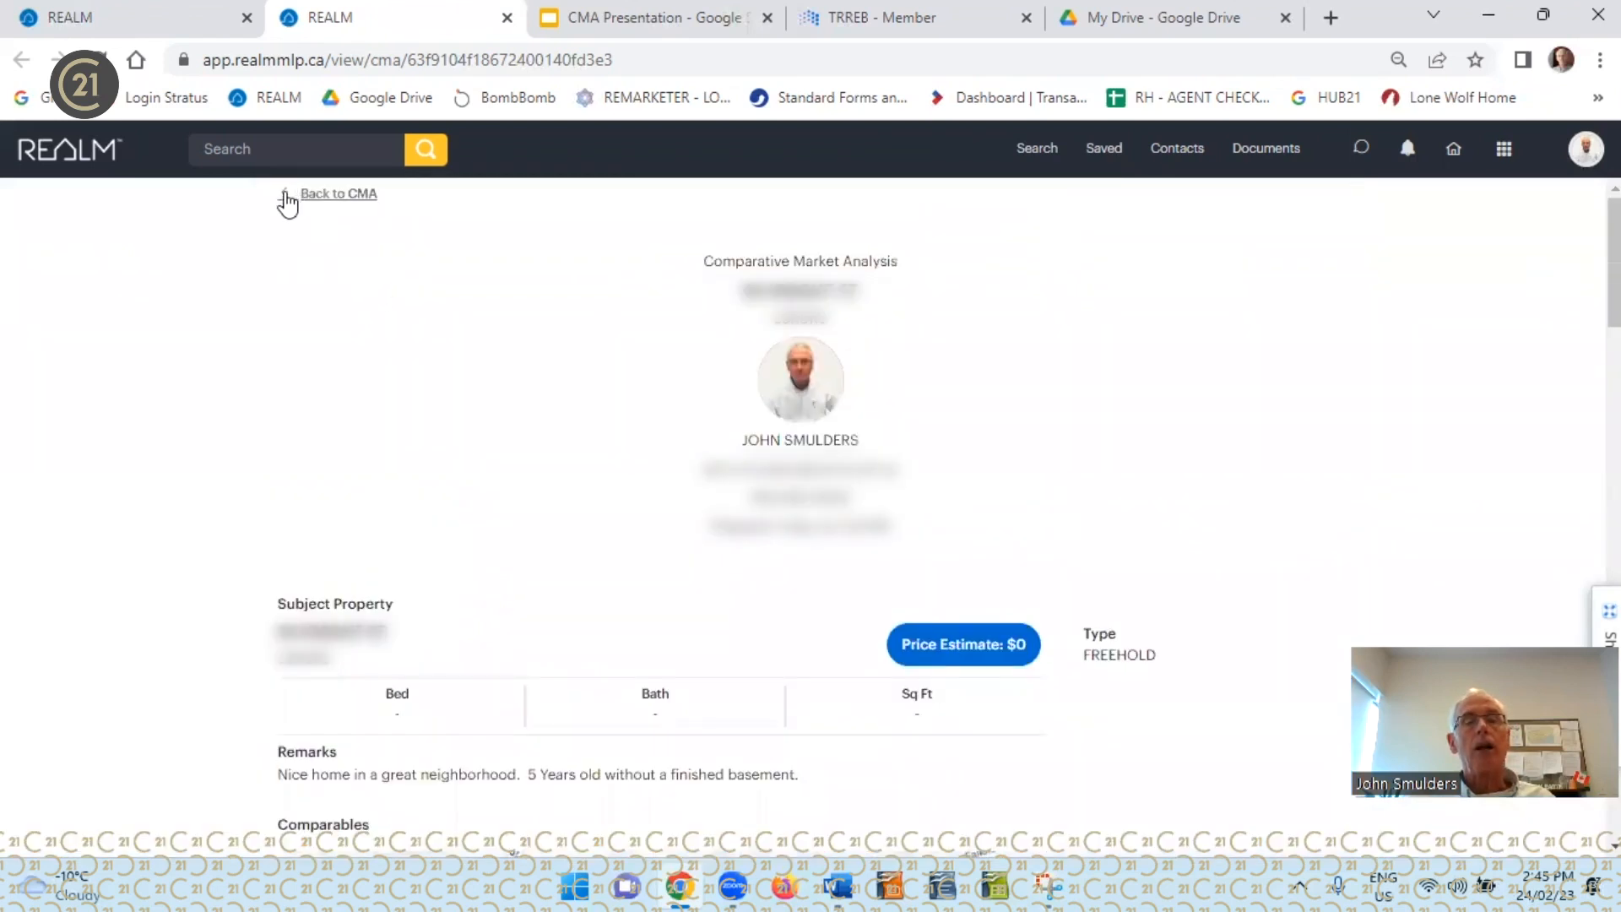
Return to the CMA editor and set the subject property's list price to $737,000
click(287, 201)
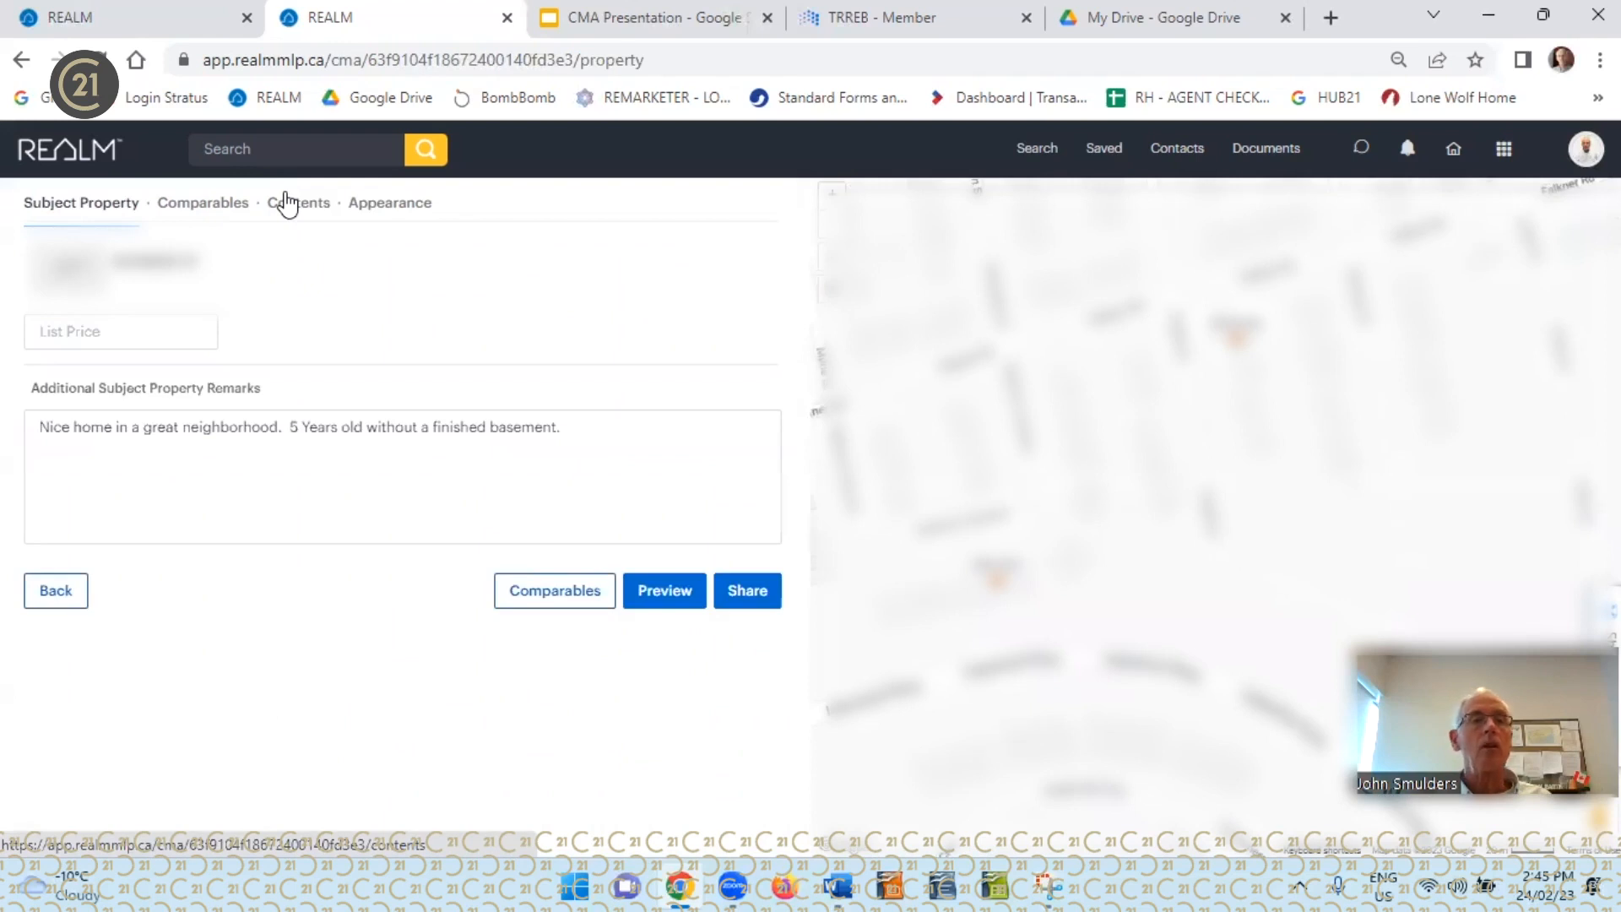
click(108, 330)
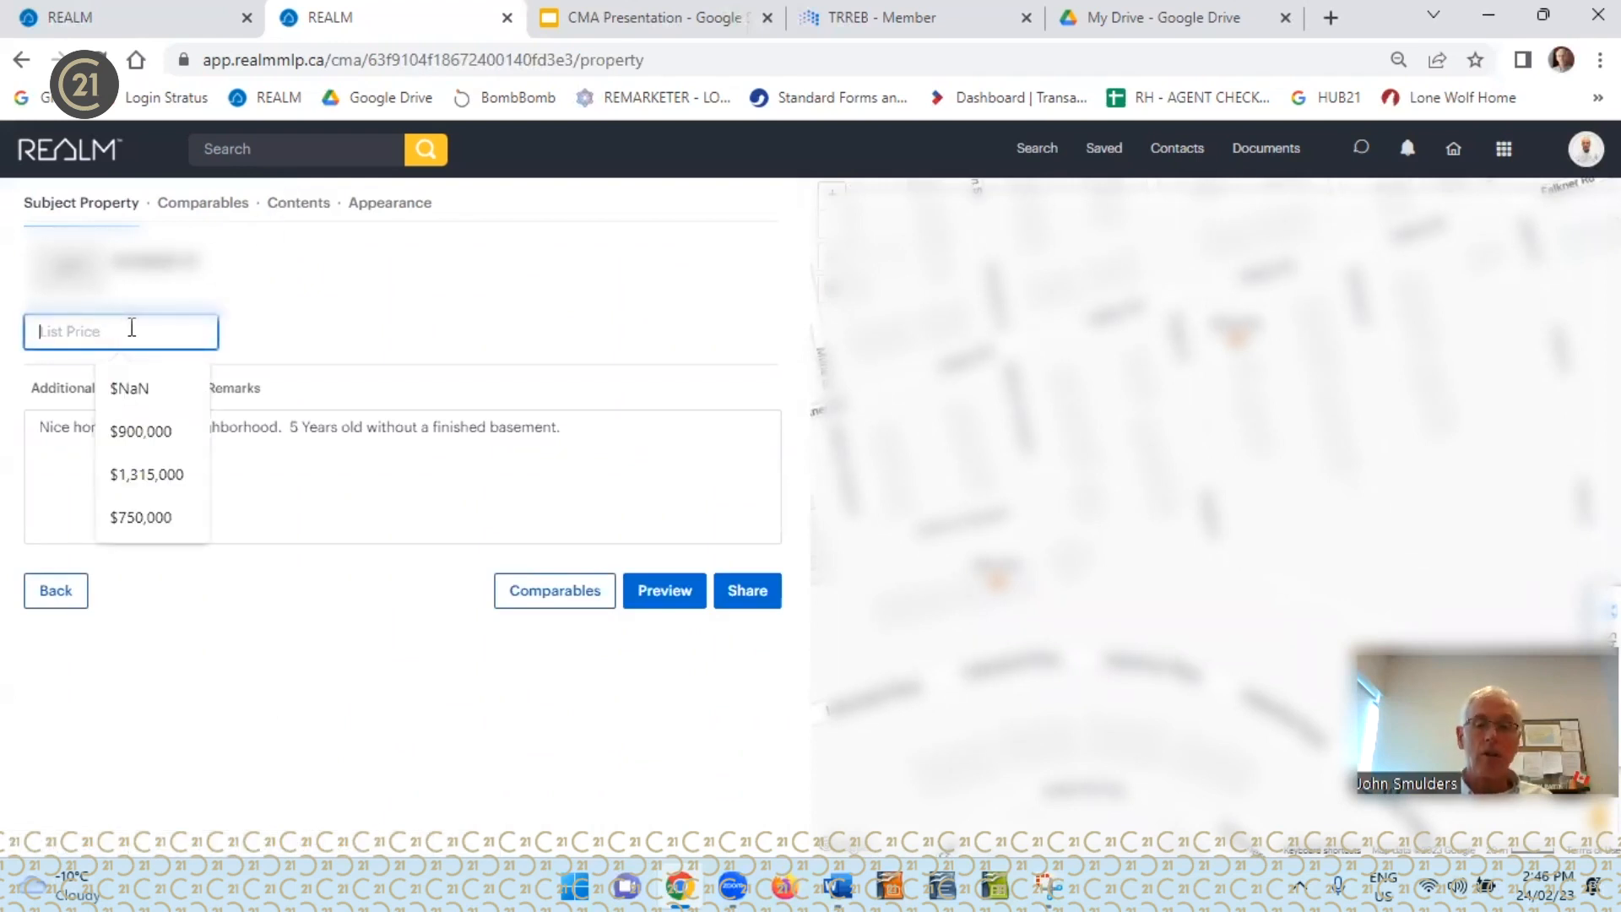
text(737)
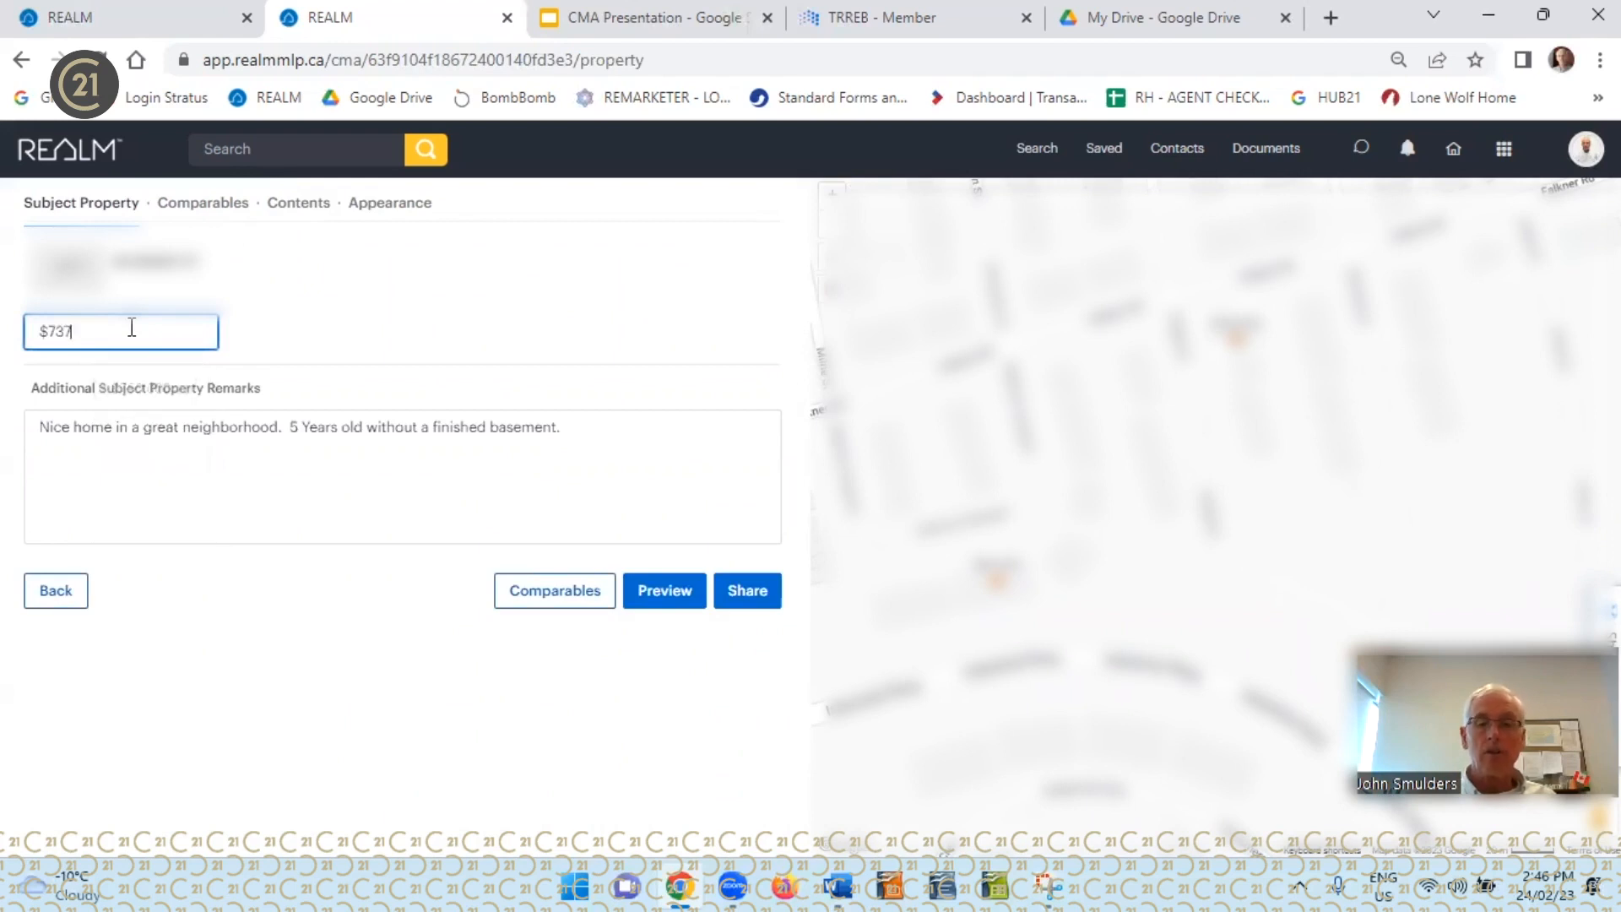
text(,000)
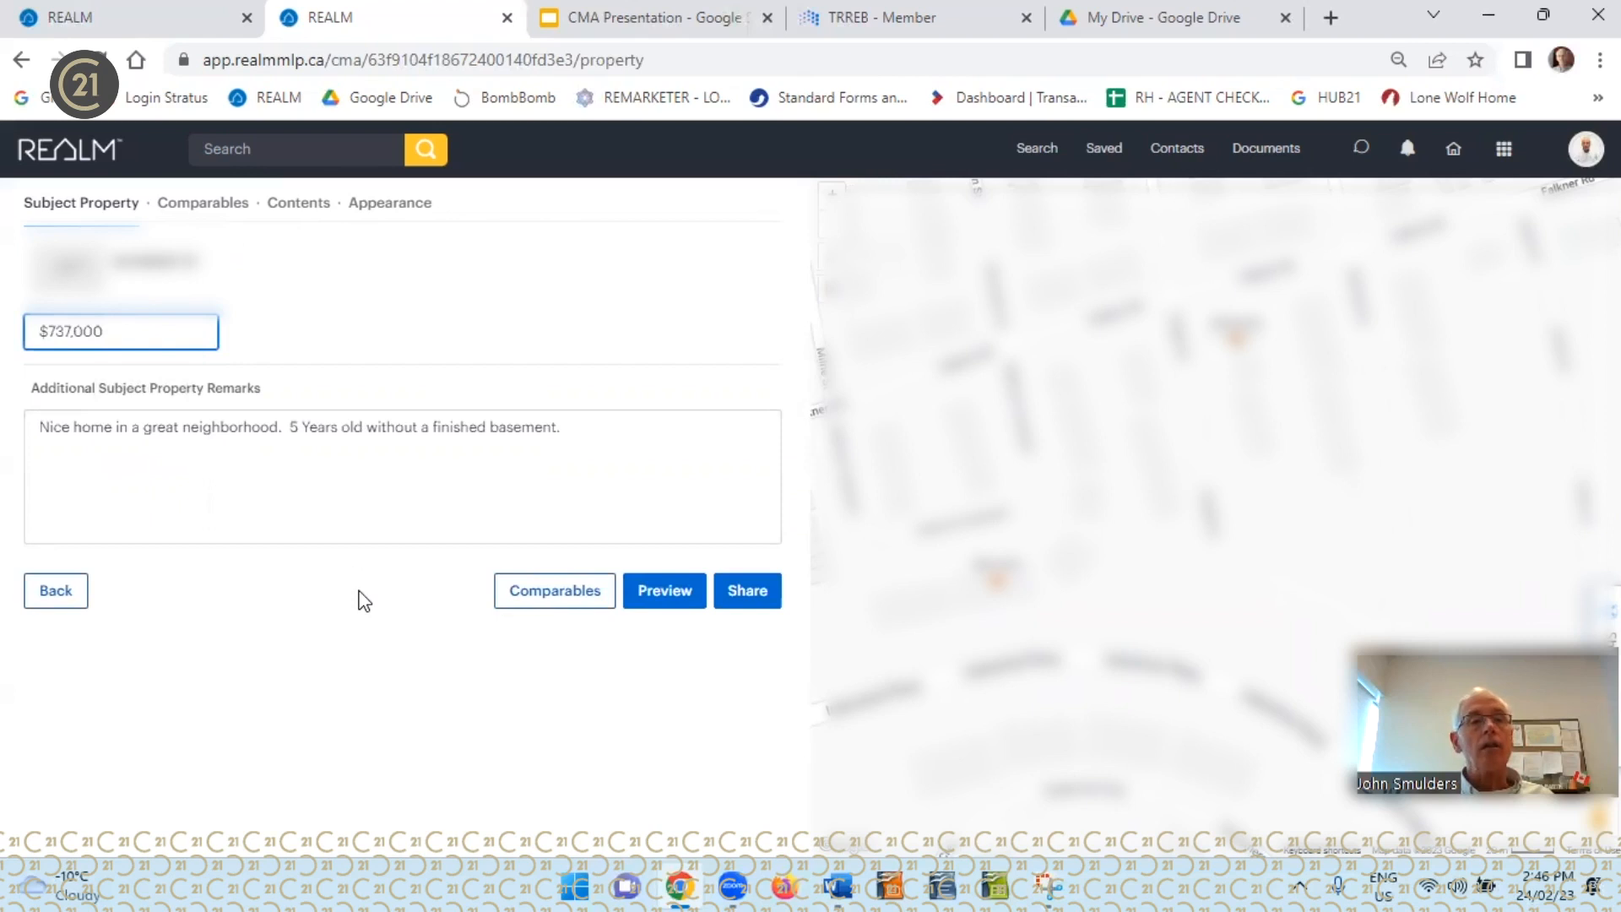
Exclude the Price Comparison, Demographics and Footer sections from the CMA contents
click(301, 206)
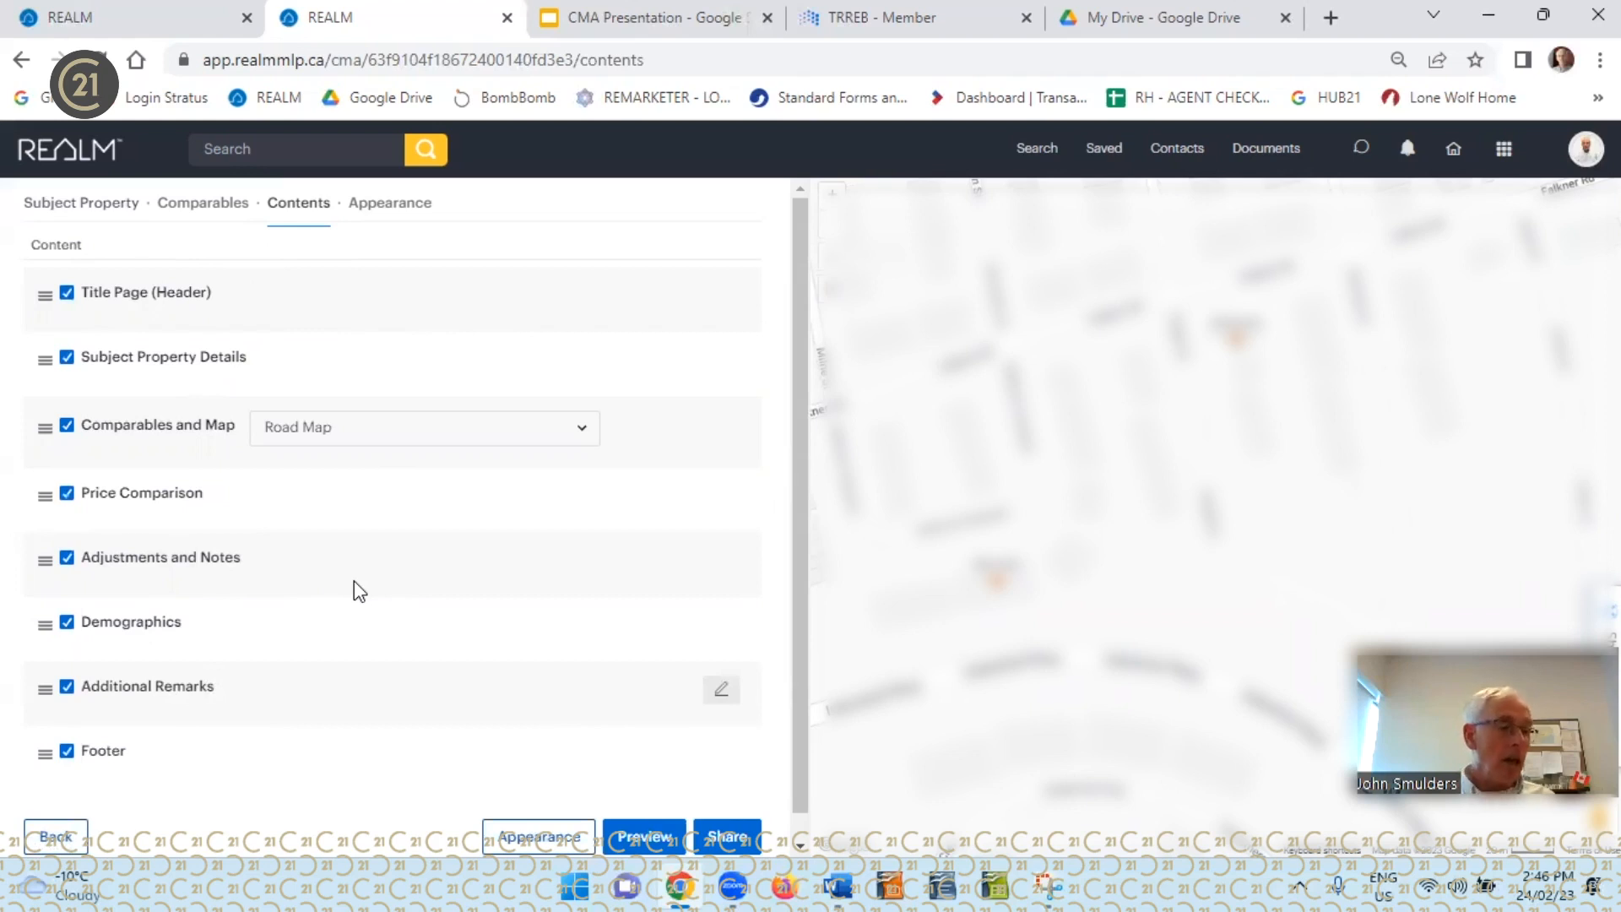
click(67, 494)
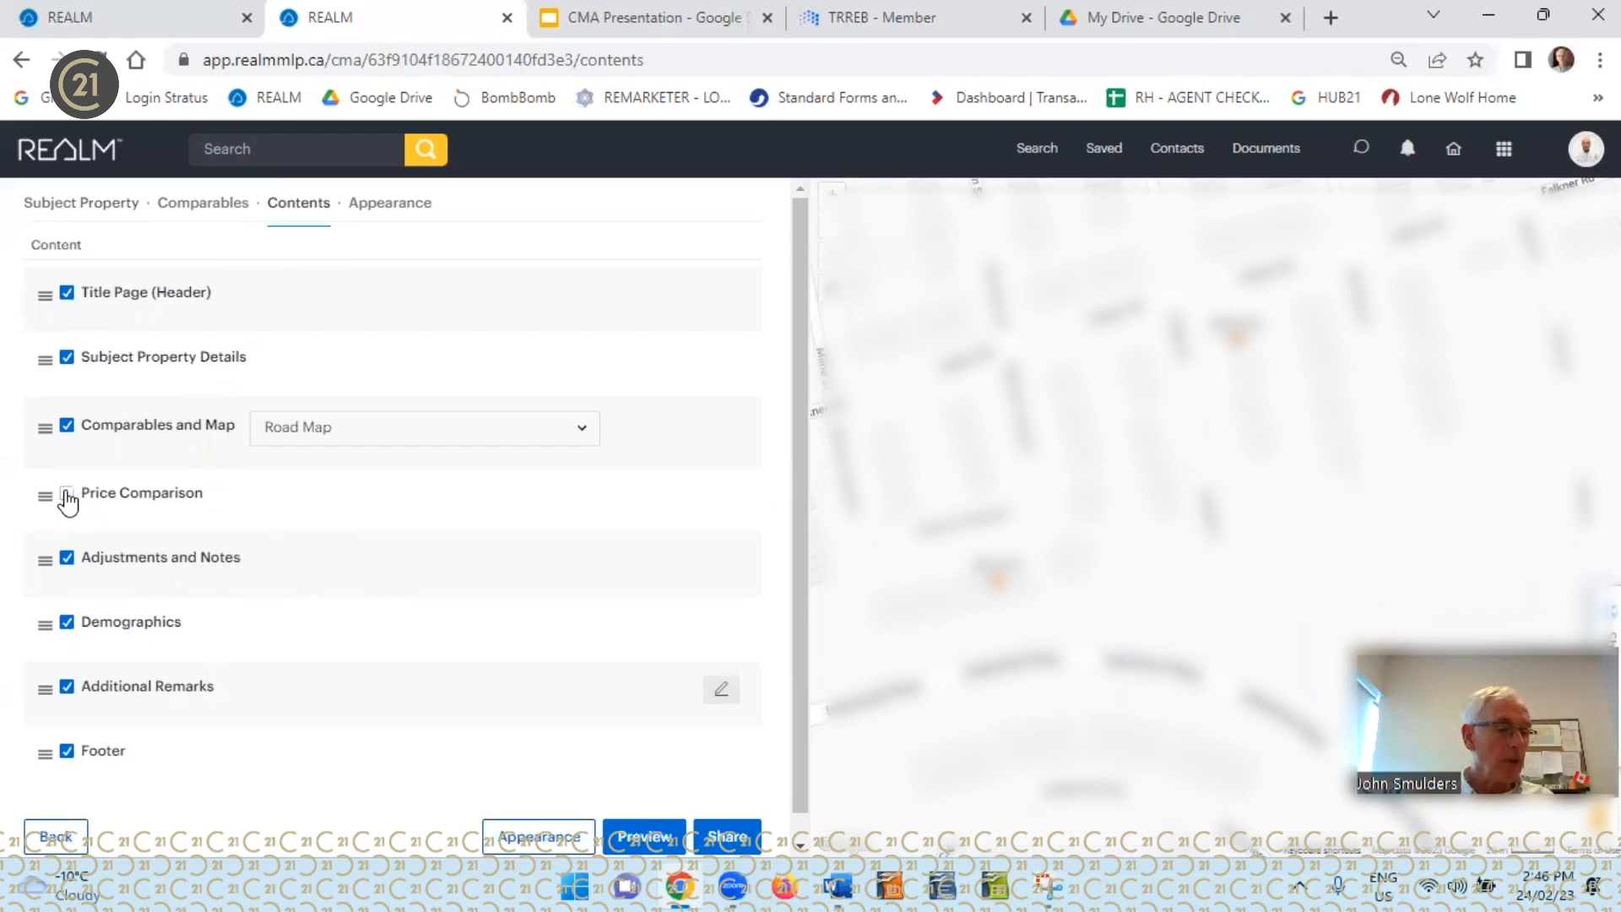
click(68, 624)
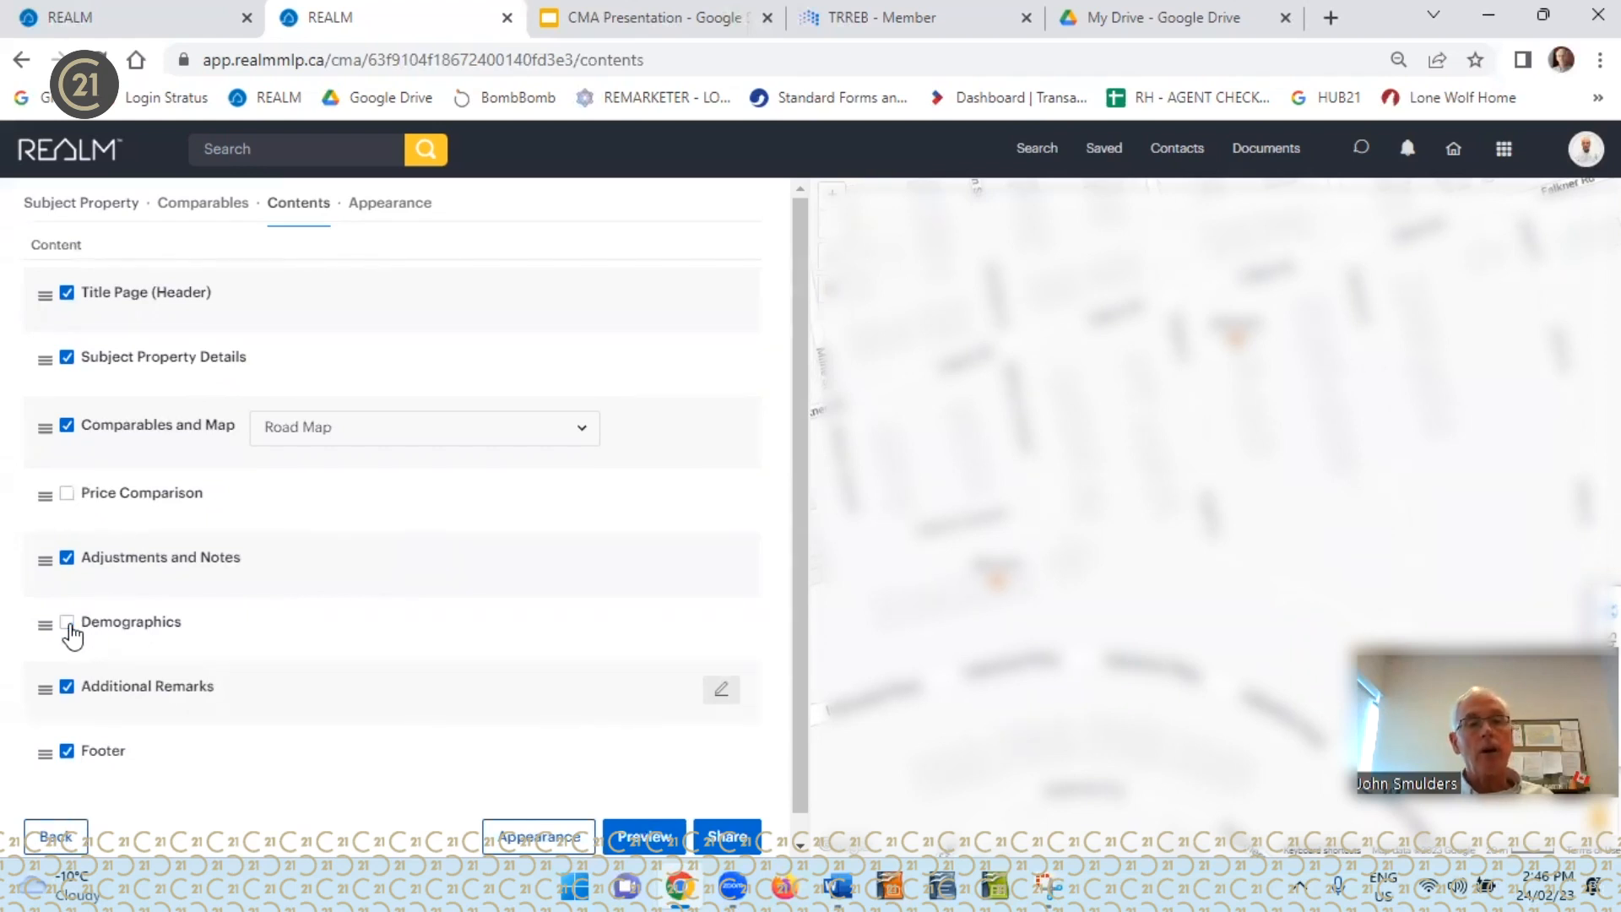
click(67, 753)
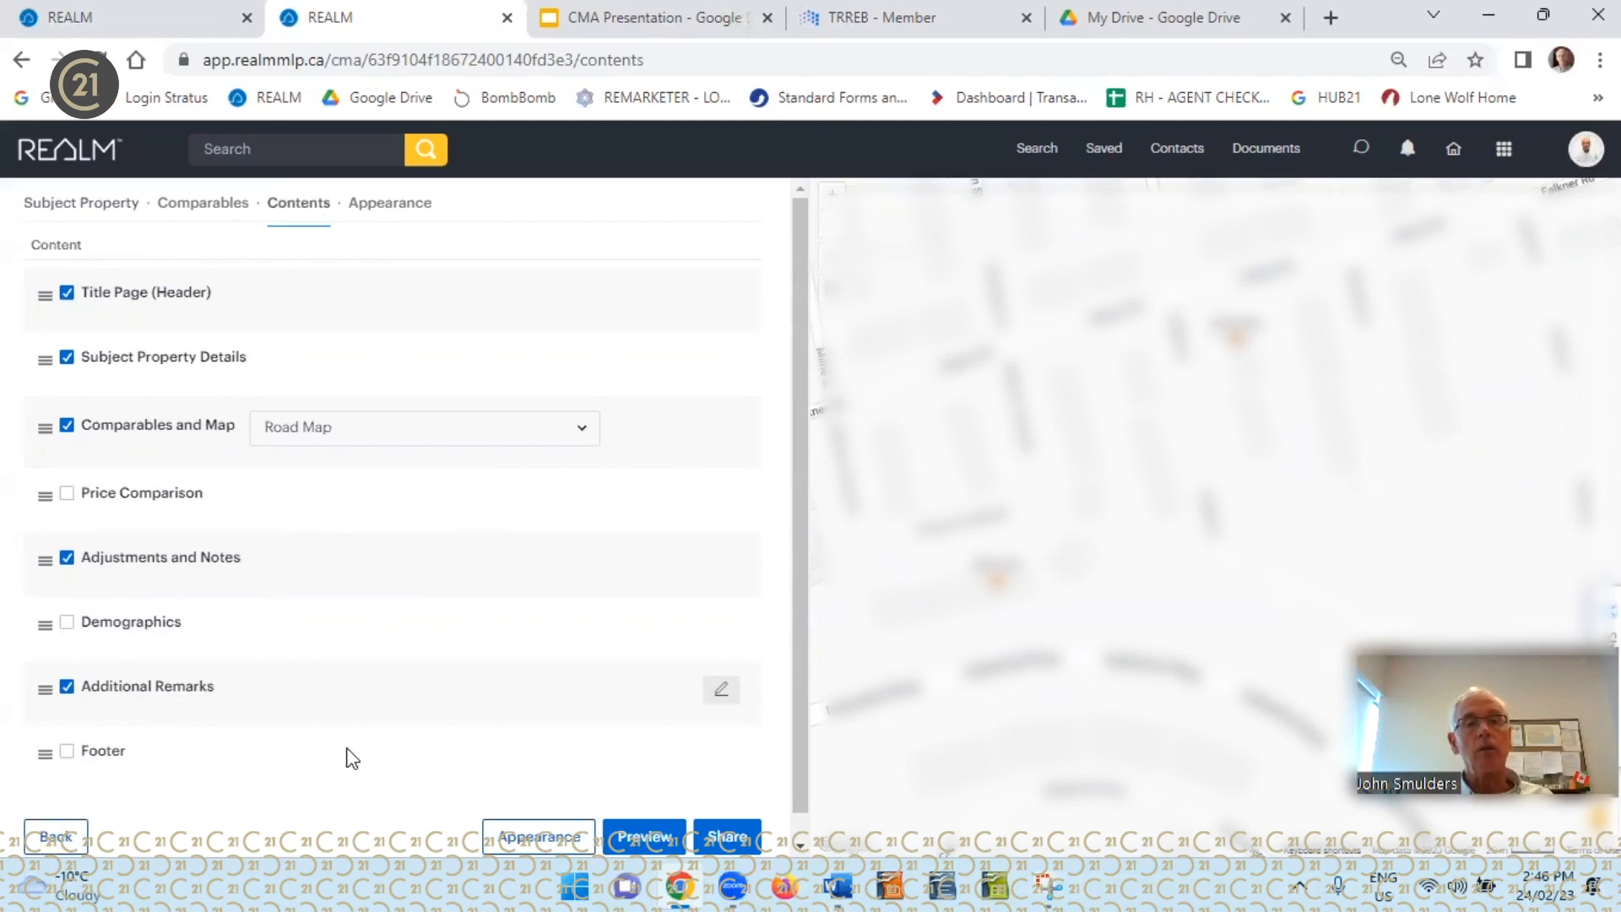
Preview the revised CMA report and check its price estimate, comparables, and adjustments and notes
click(643, 834)
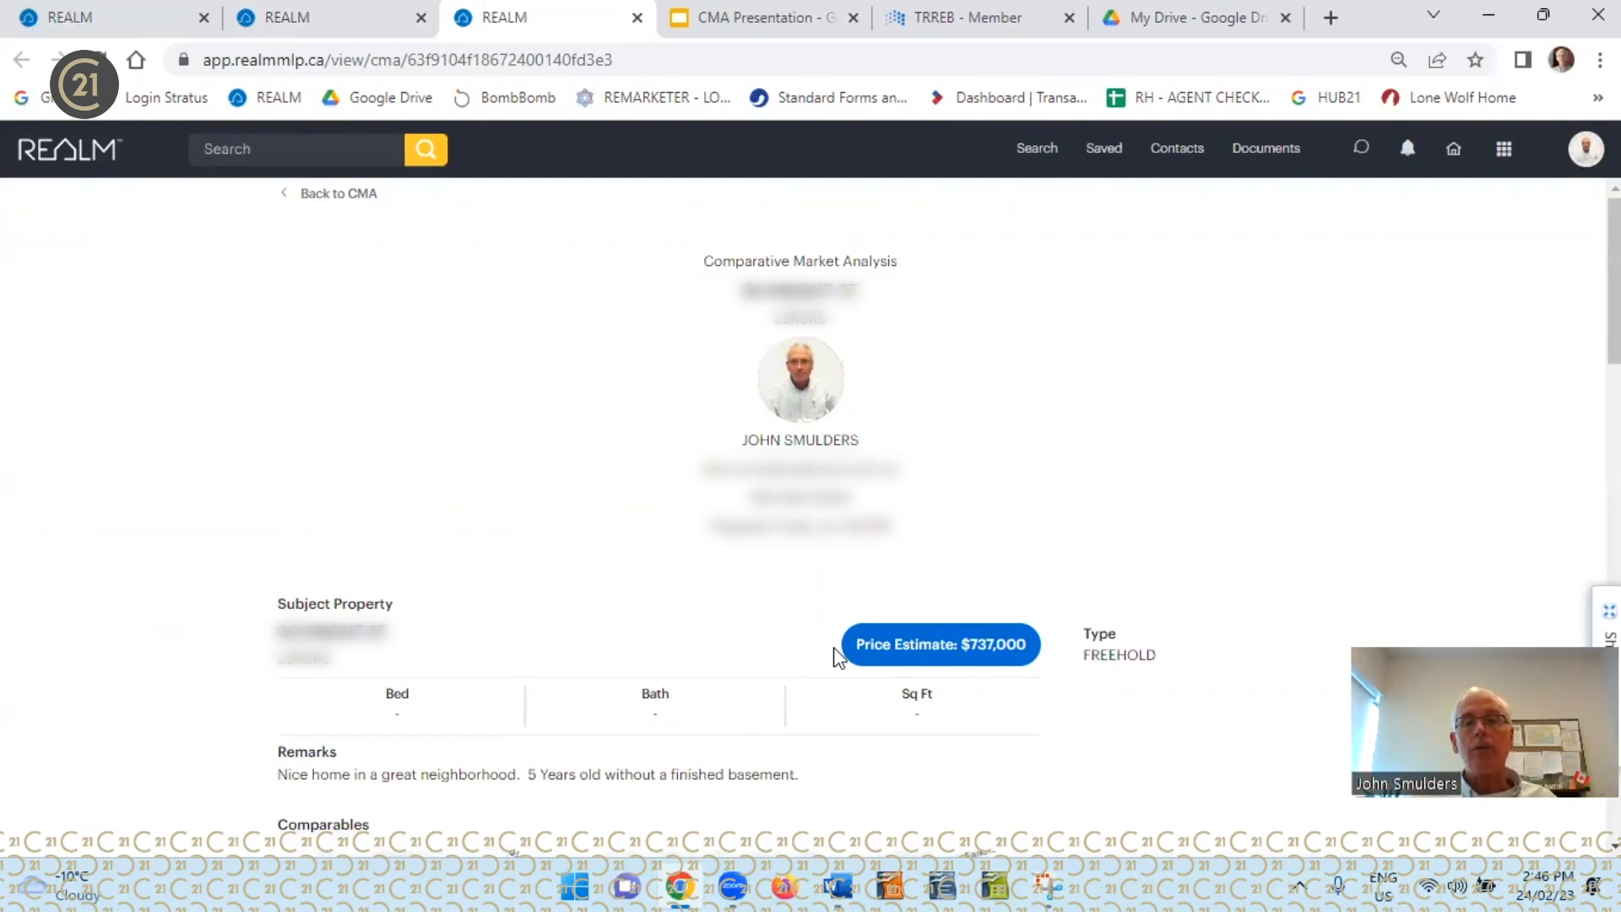
scroll(253, 558, down, 10)
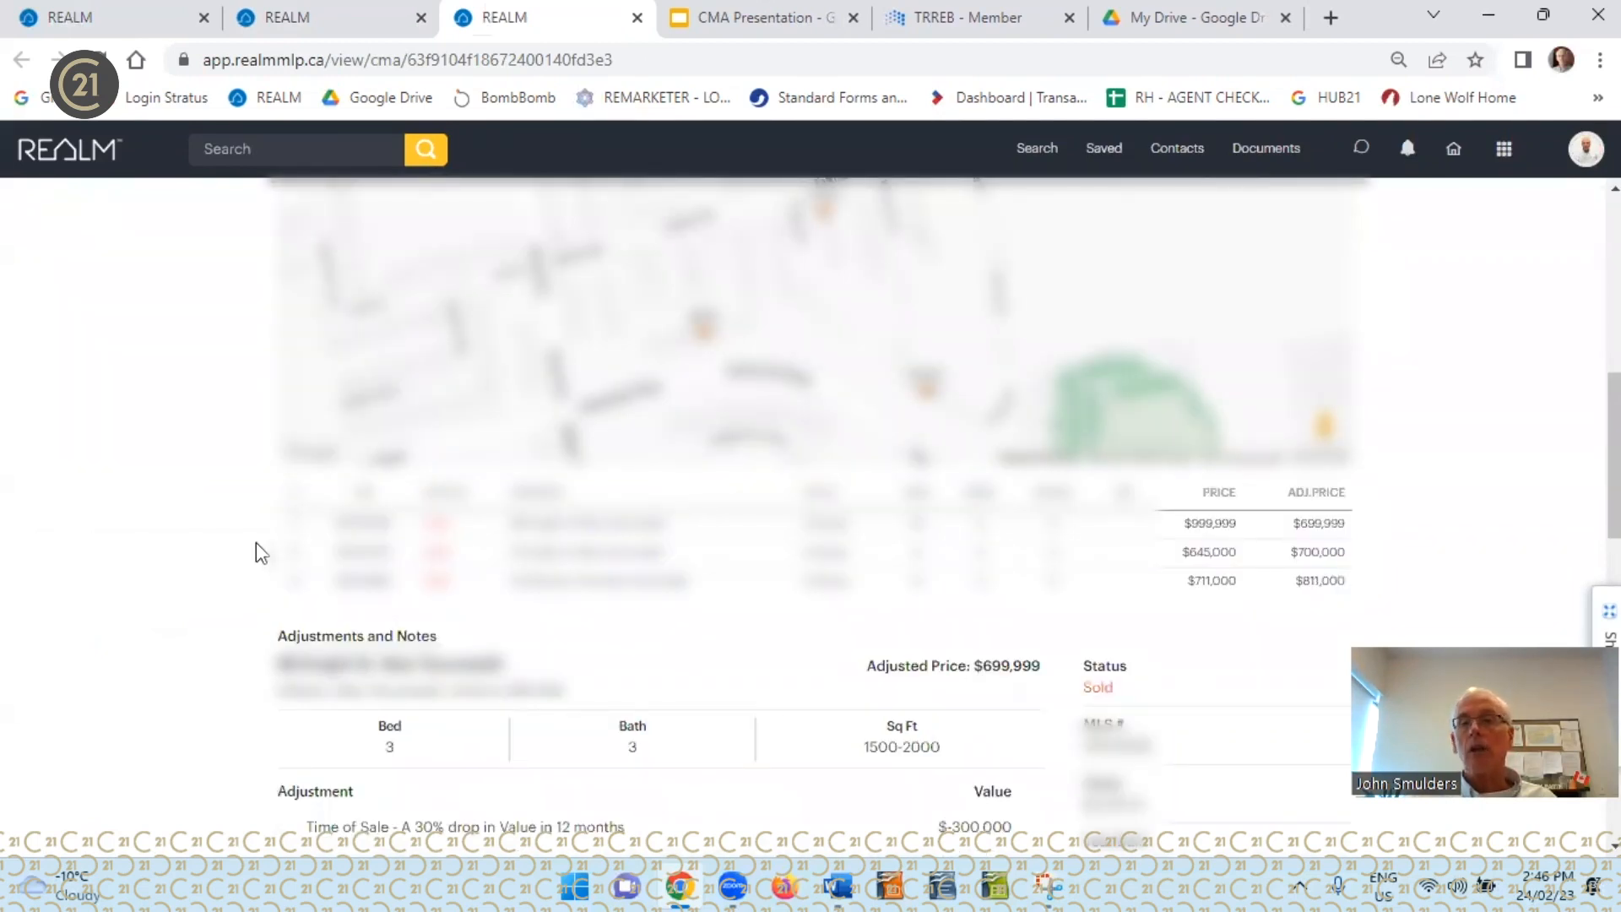
scroll(202, 582, down, 2)
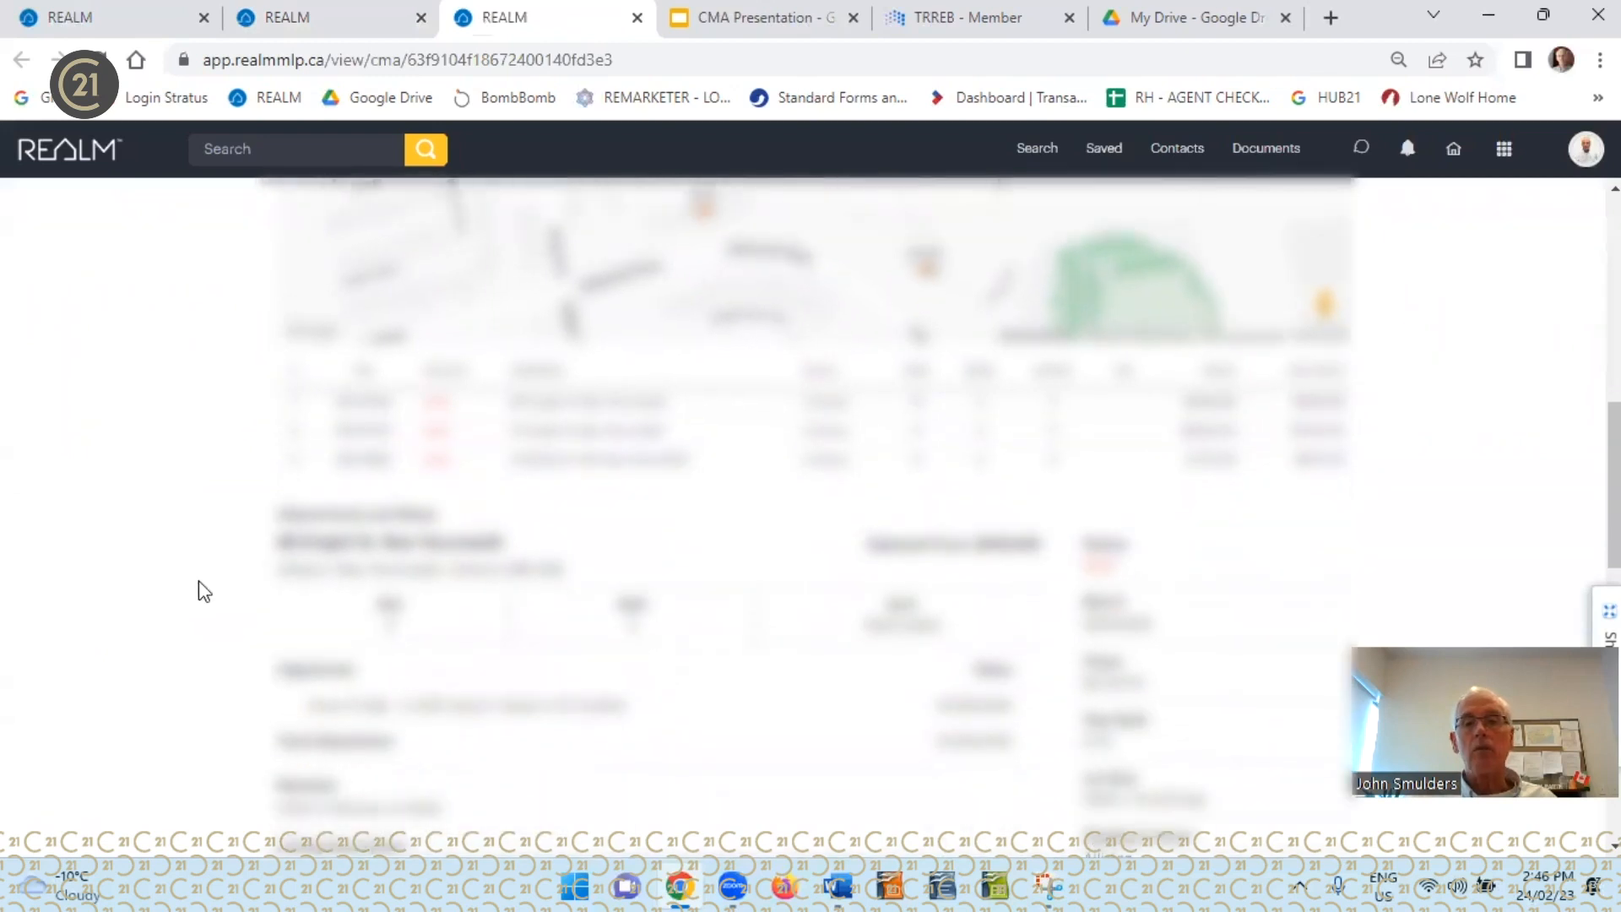
scroll(201, 571, down, 10)
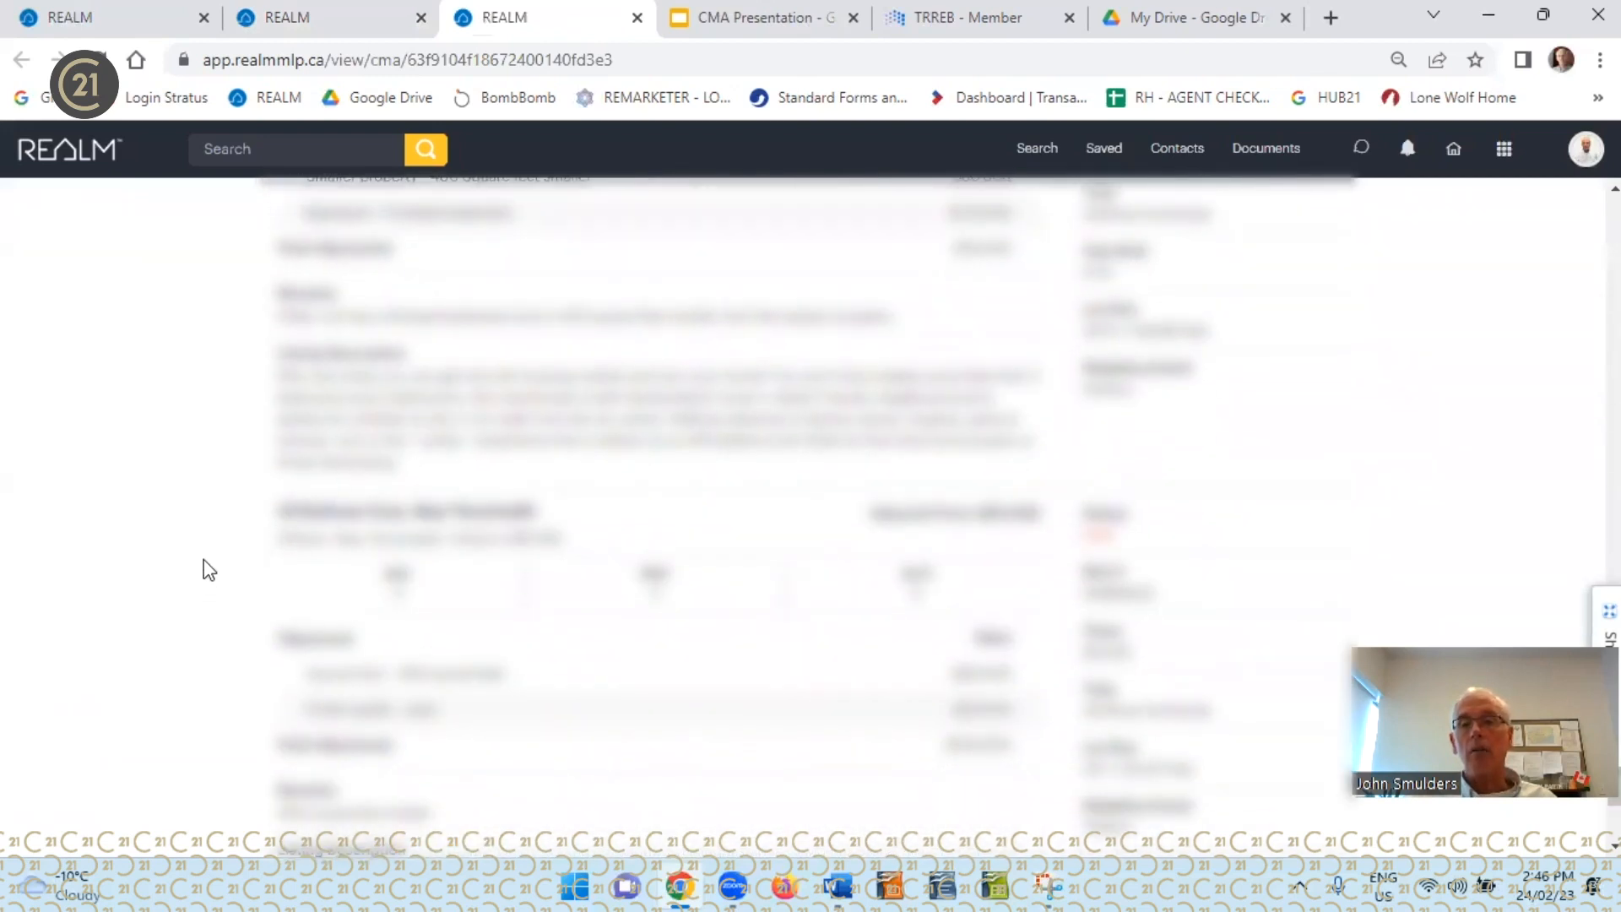
scroll(208, 571, down, 2)
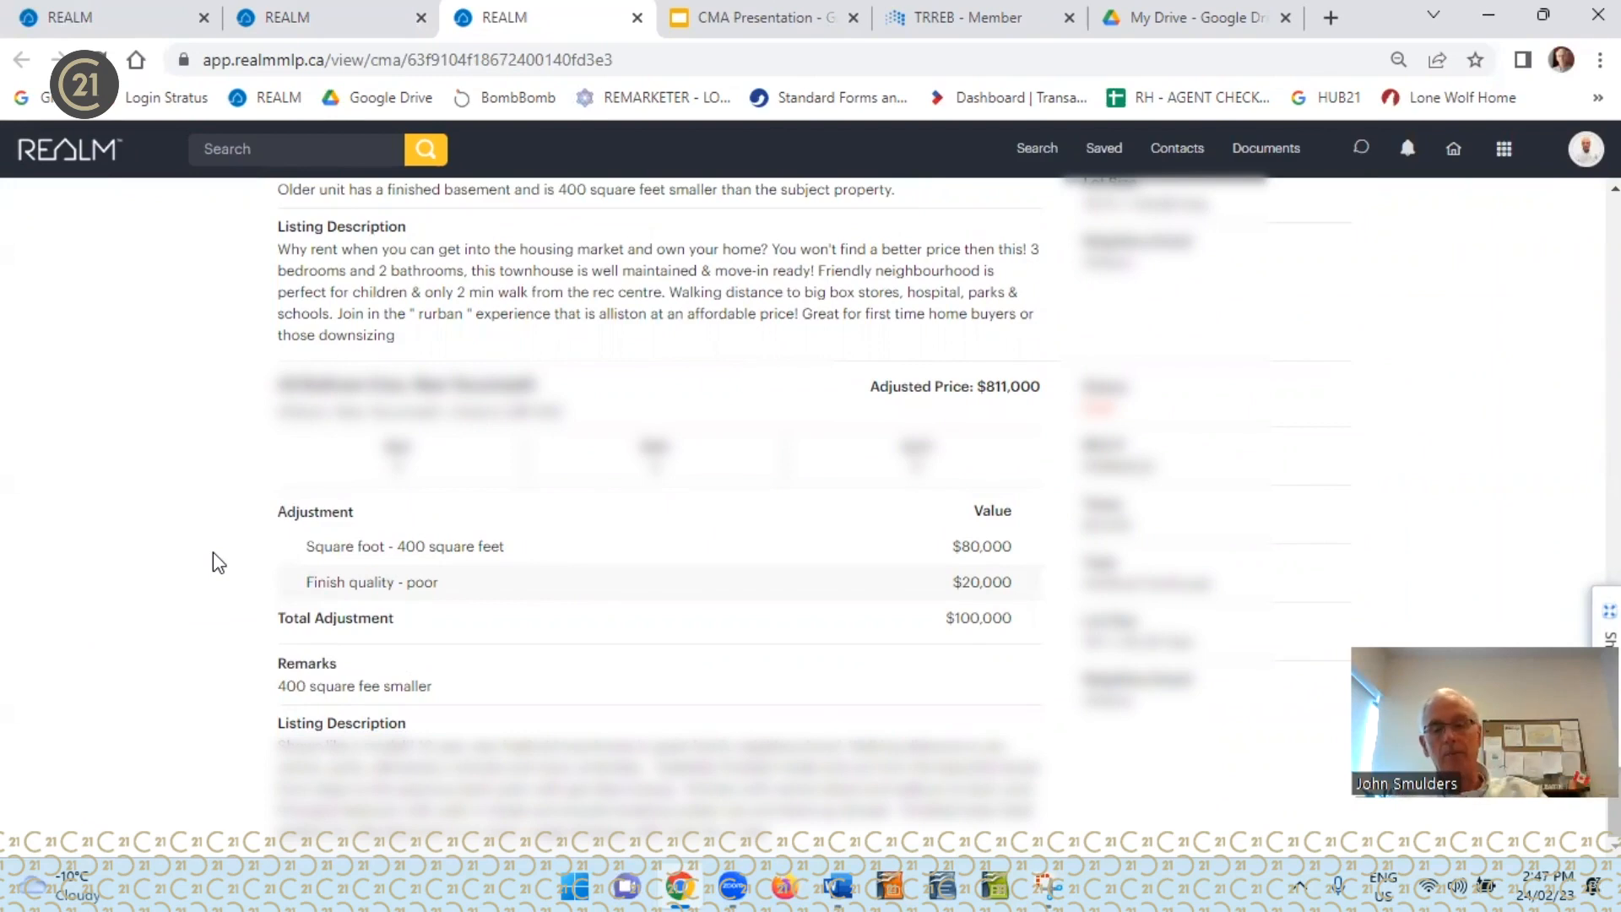
scroll(212, 551, up, 15)
Return to the CMA editor, select all three comparables and delete them from the CMA
click(284, 192)
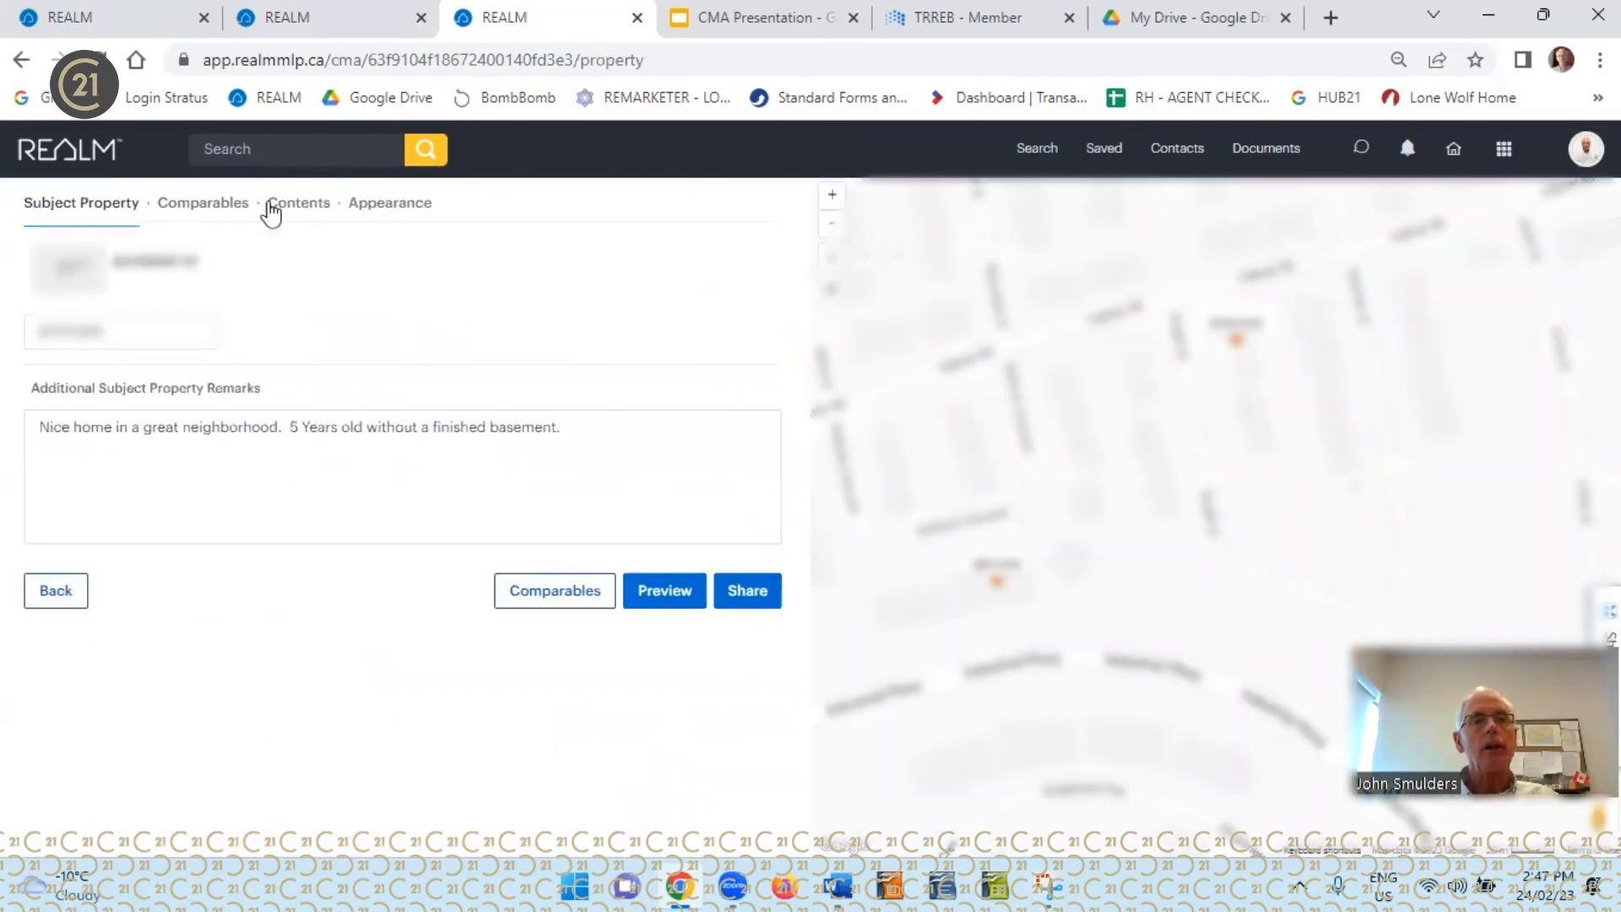
click(219, 209)
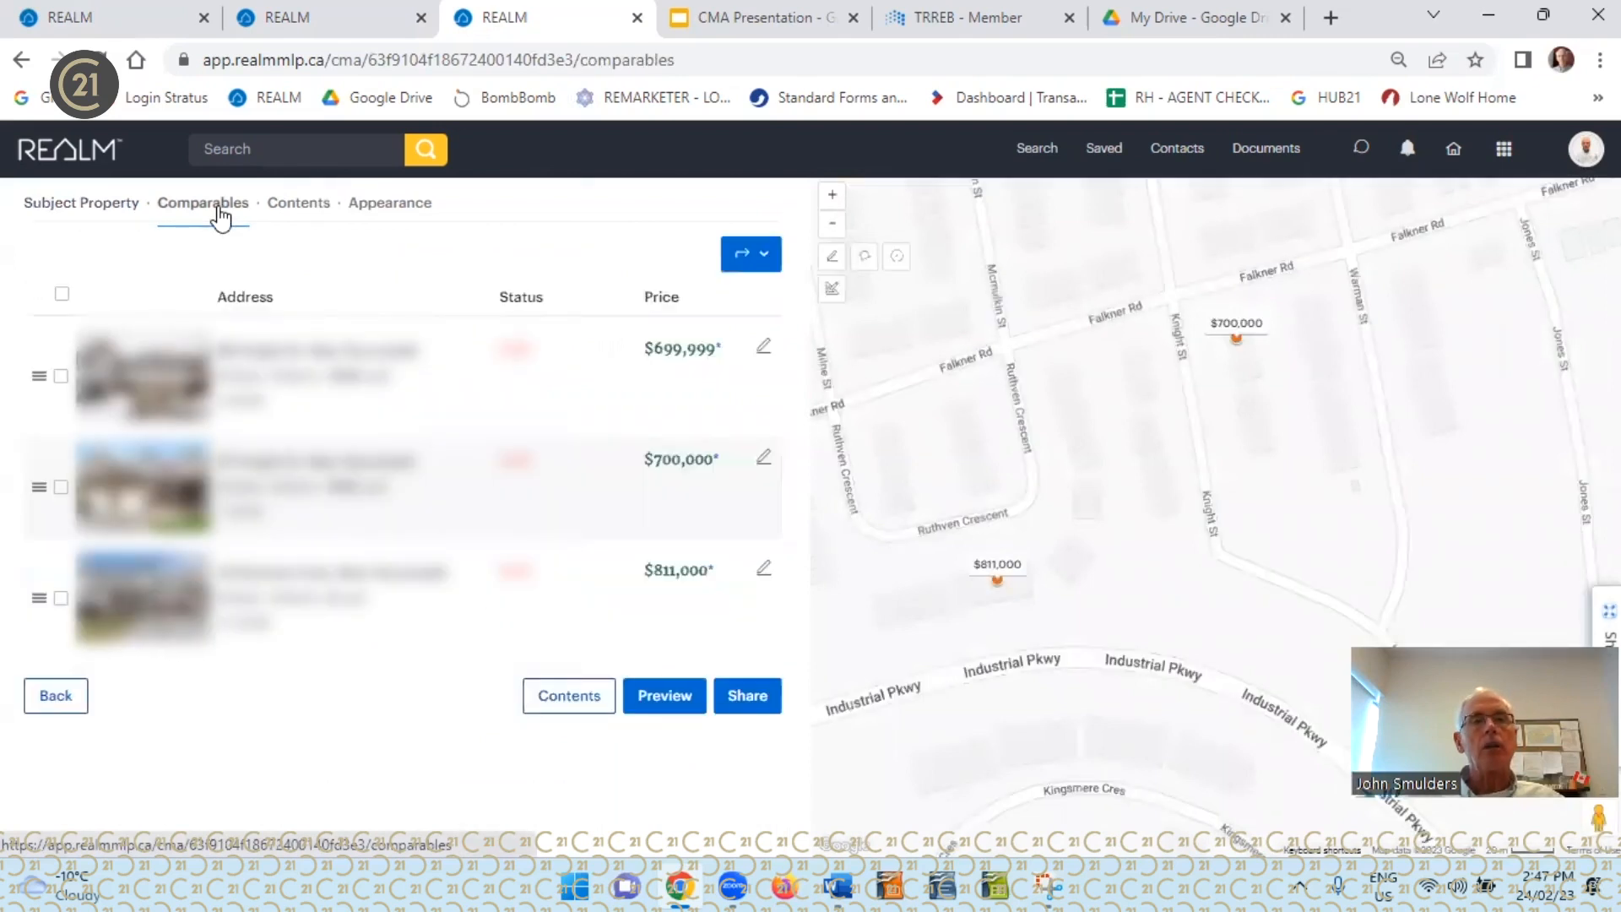
click(61, 295)
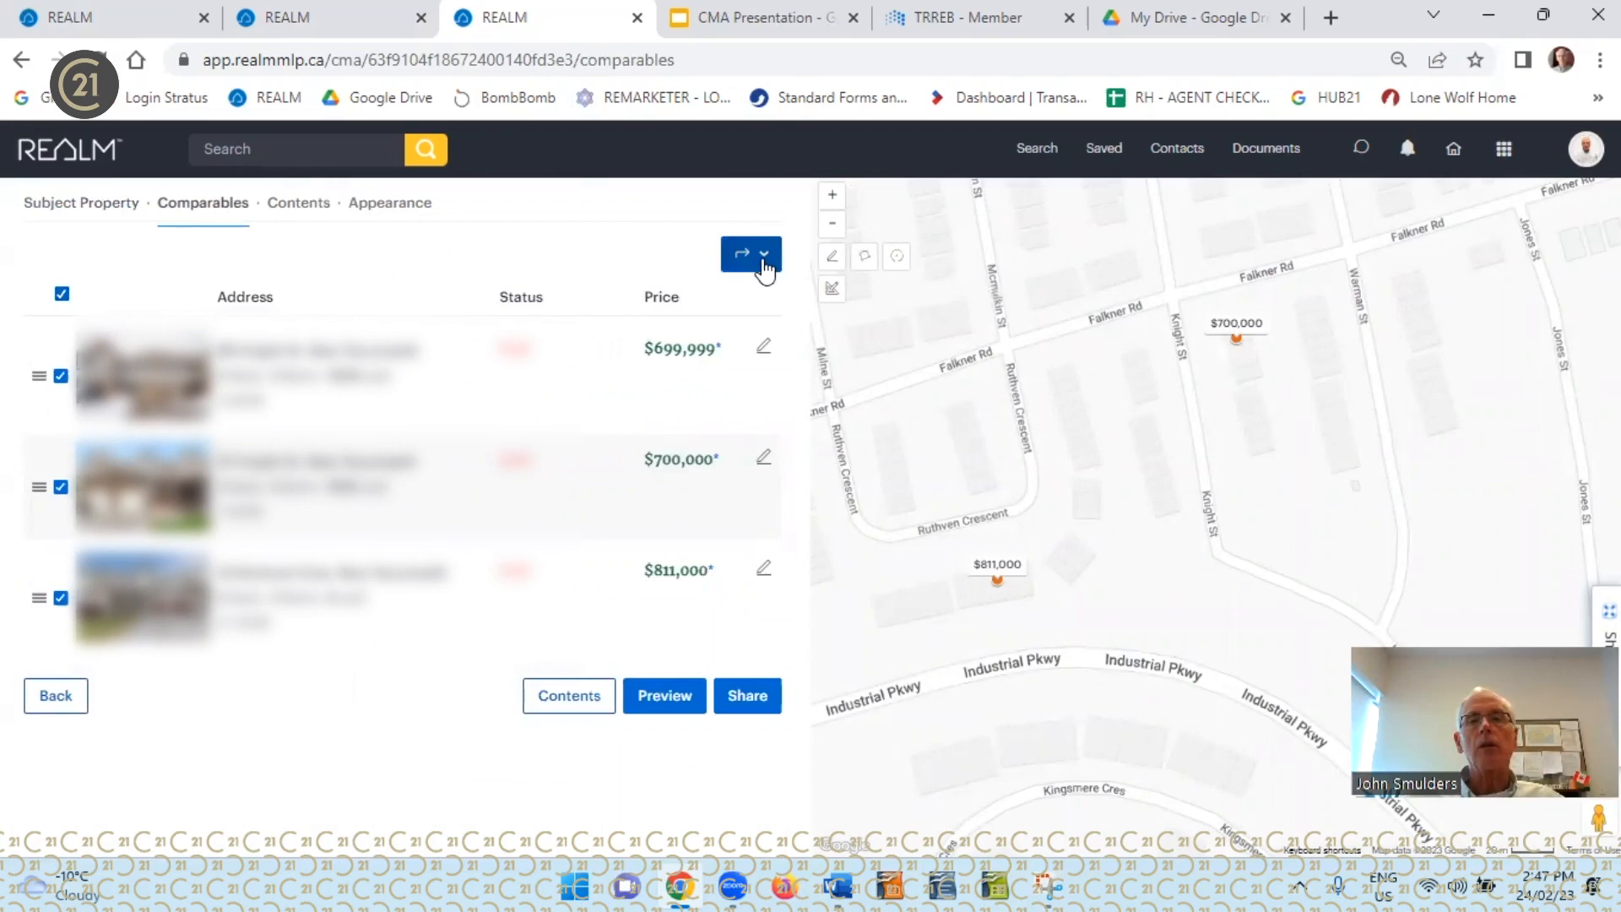
click(765, 264)
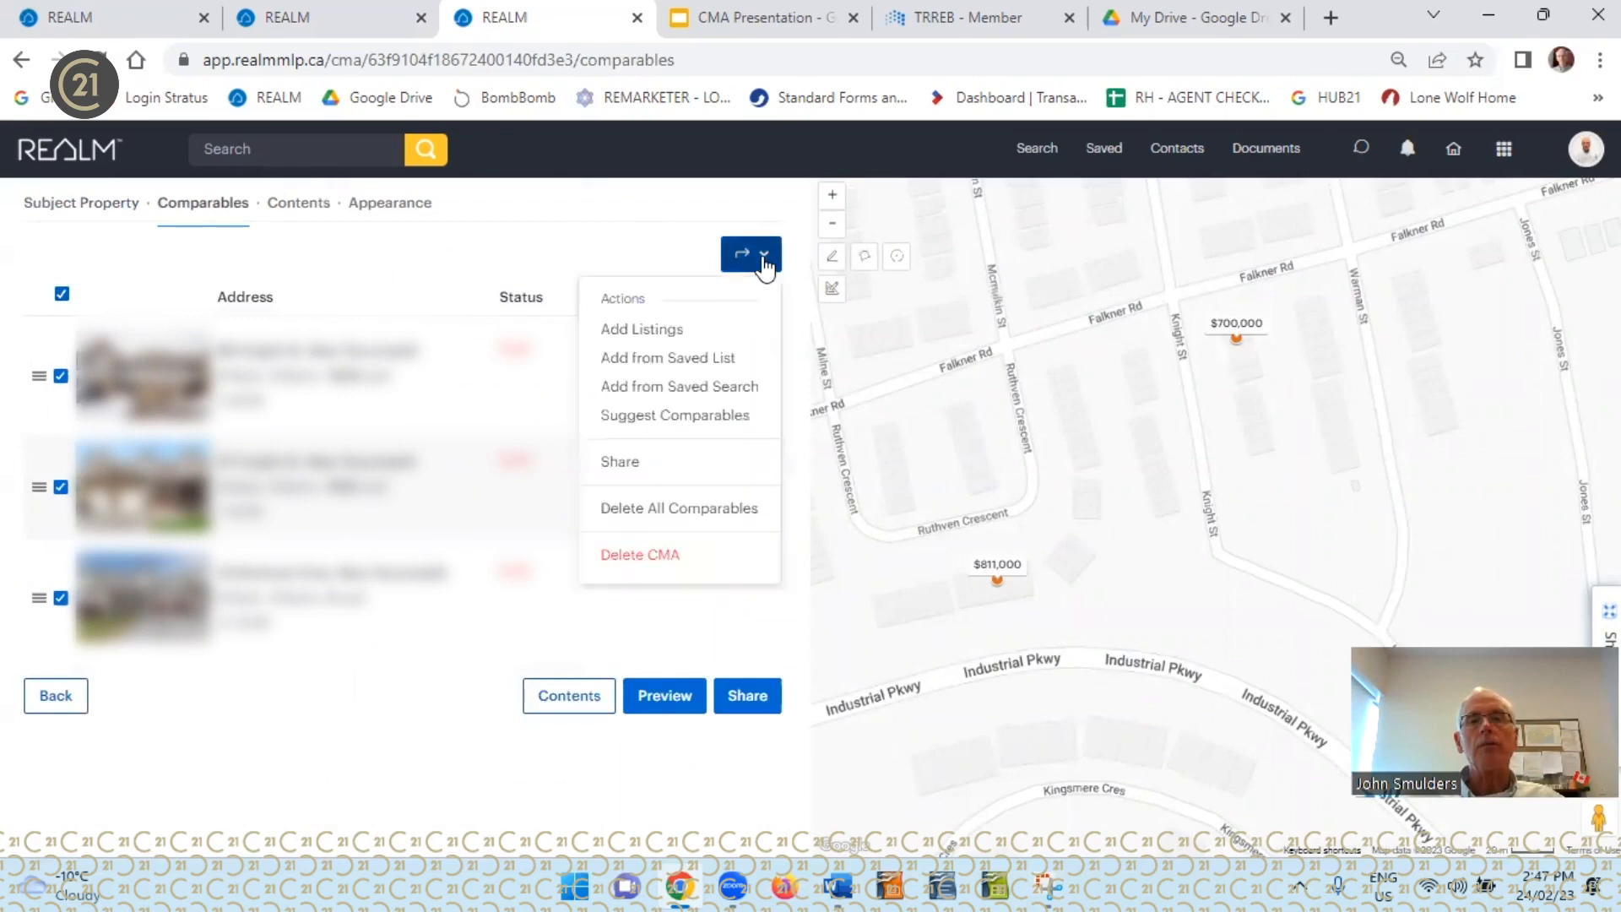
click(711, 512)
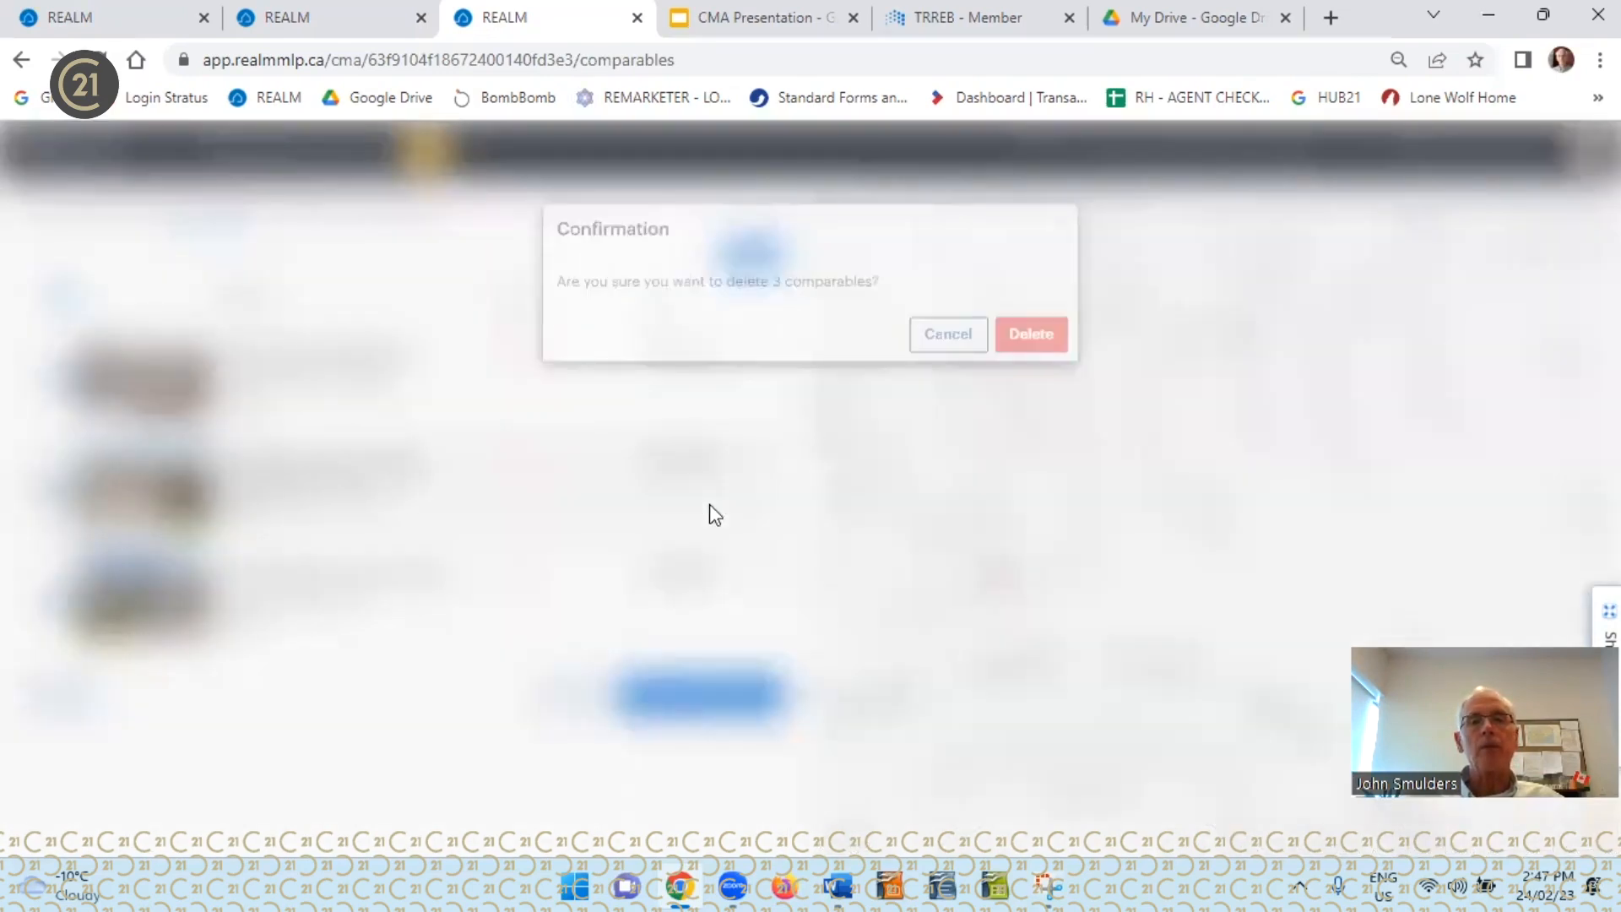
click(1031, 349)
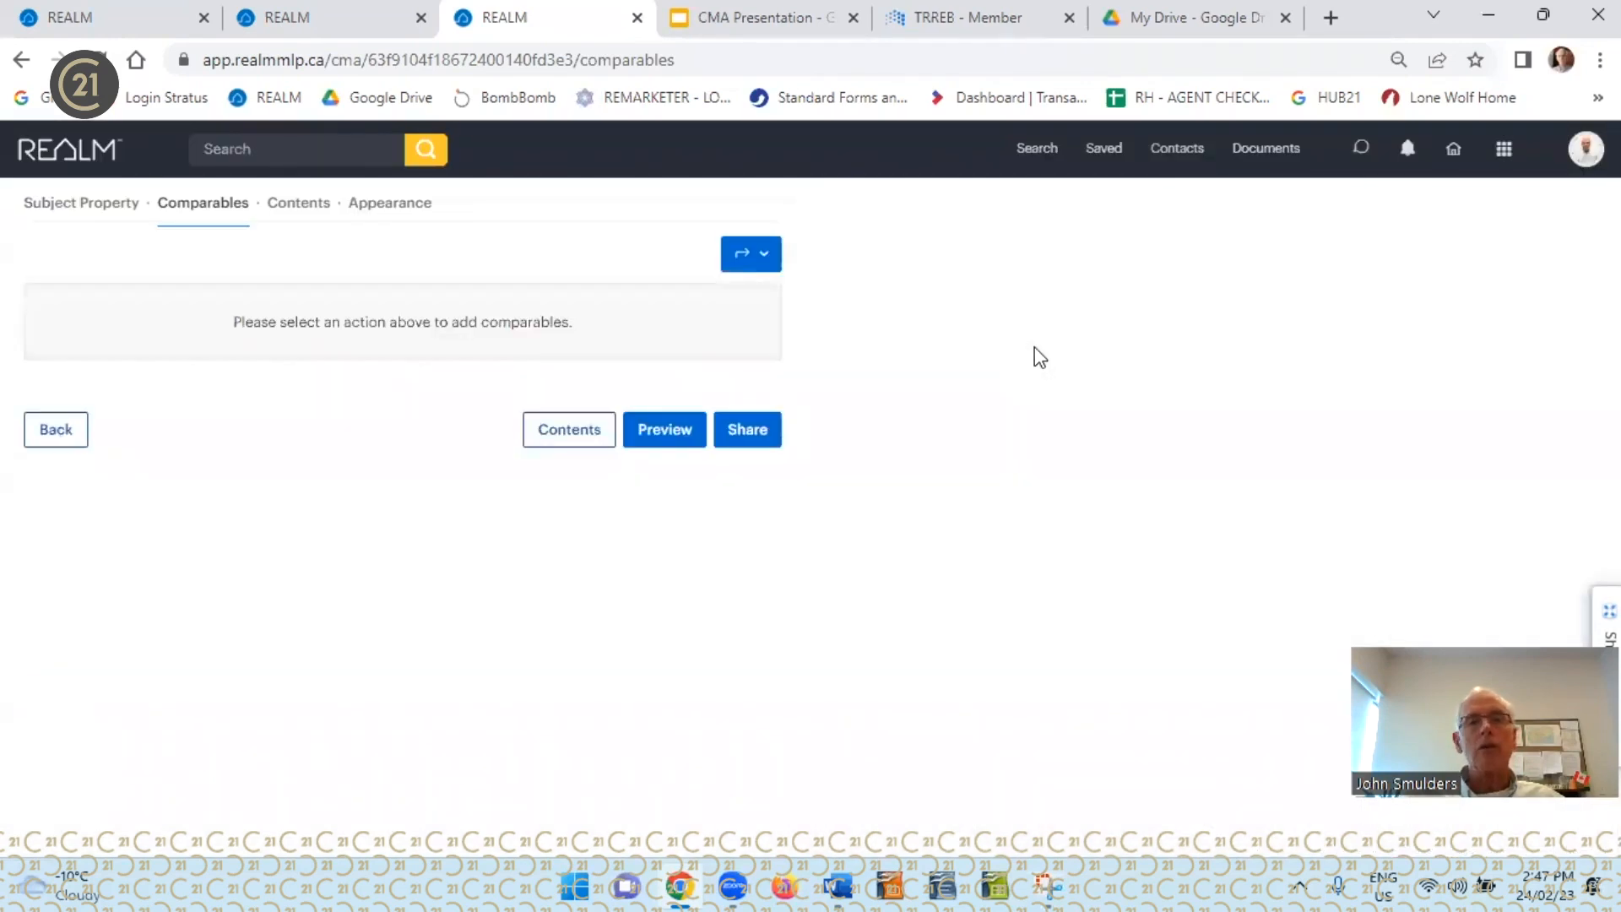
Clear the list price of the subject property
click(102, 214)
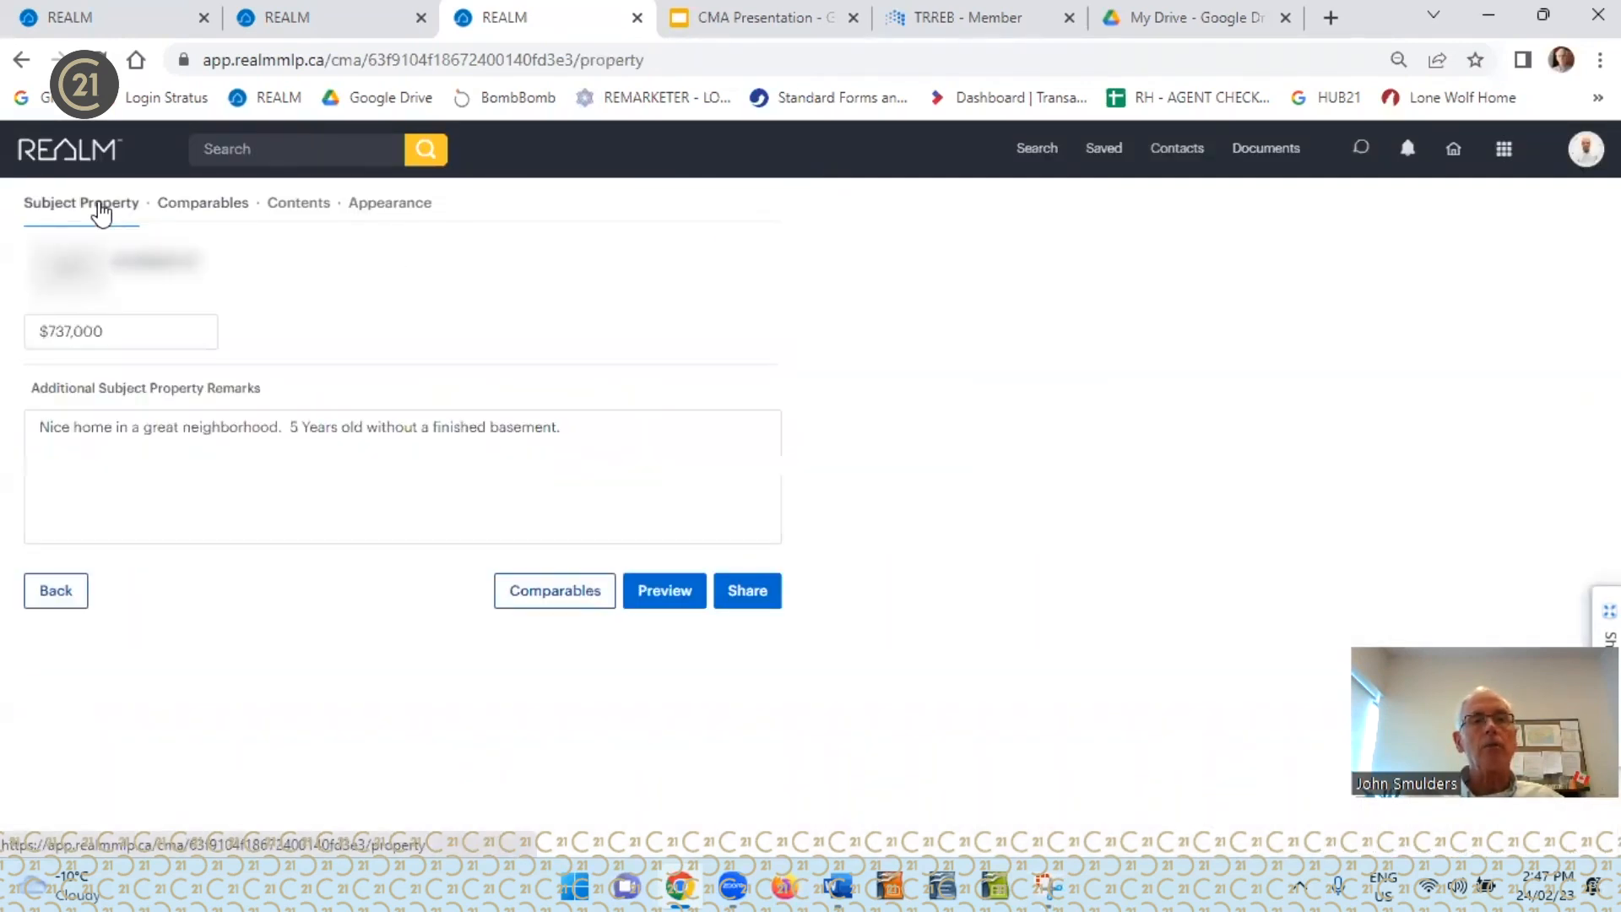
drag(116, 337, 41, 334)
key(BackSpace)
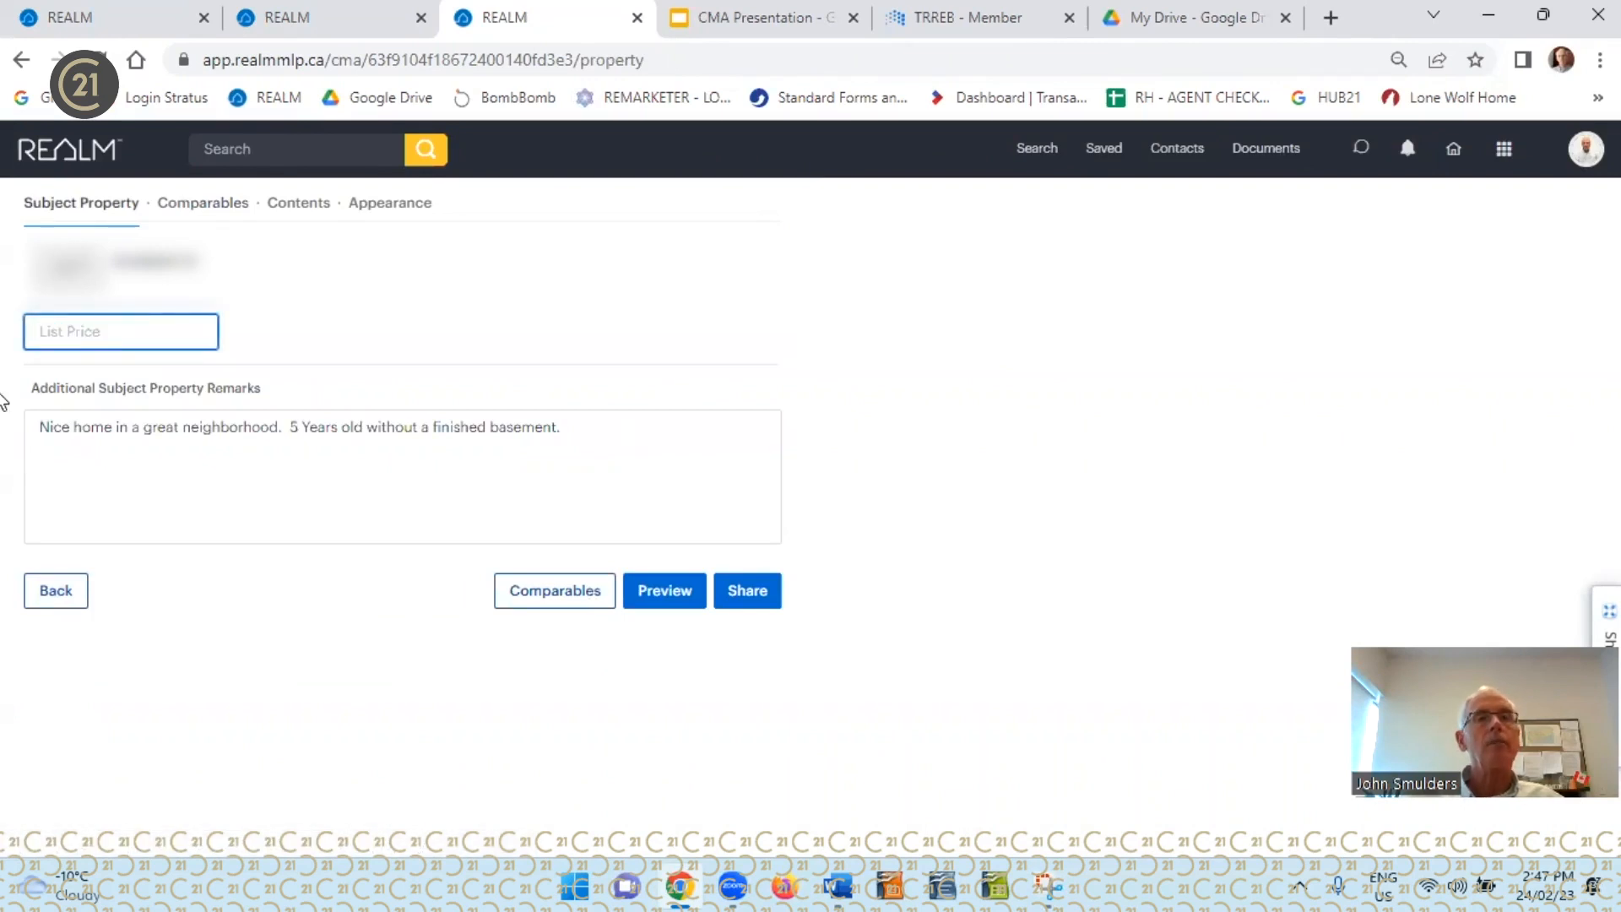
click(267, 306)
Have comparables suggested automatically for the CMA and add them all to it
click(218, 207)
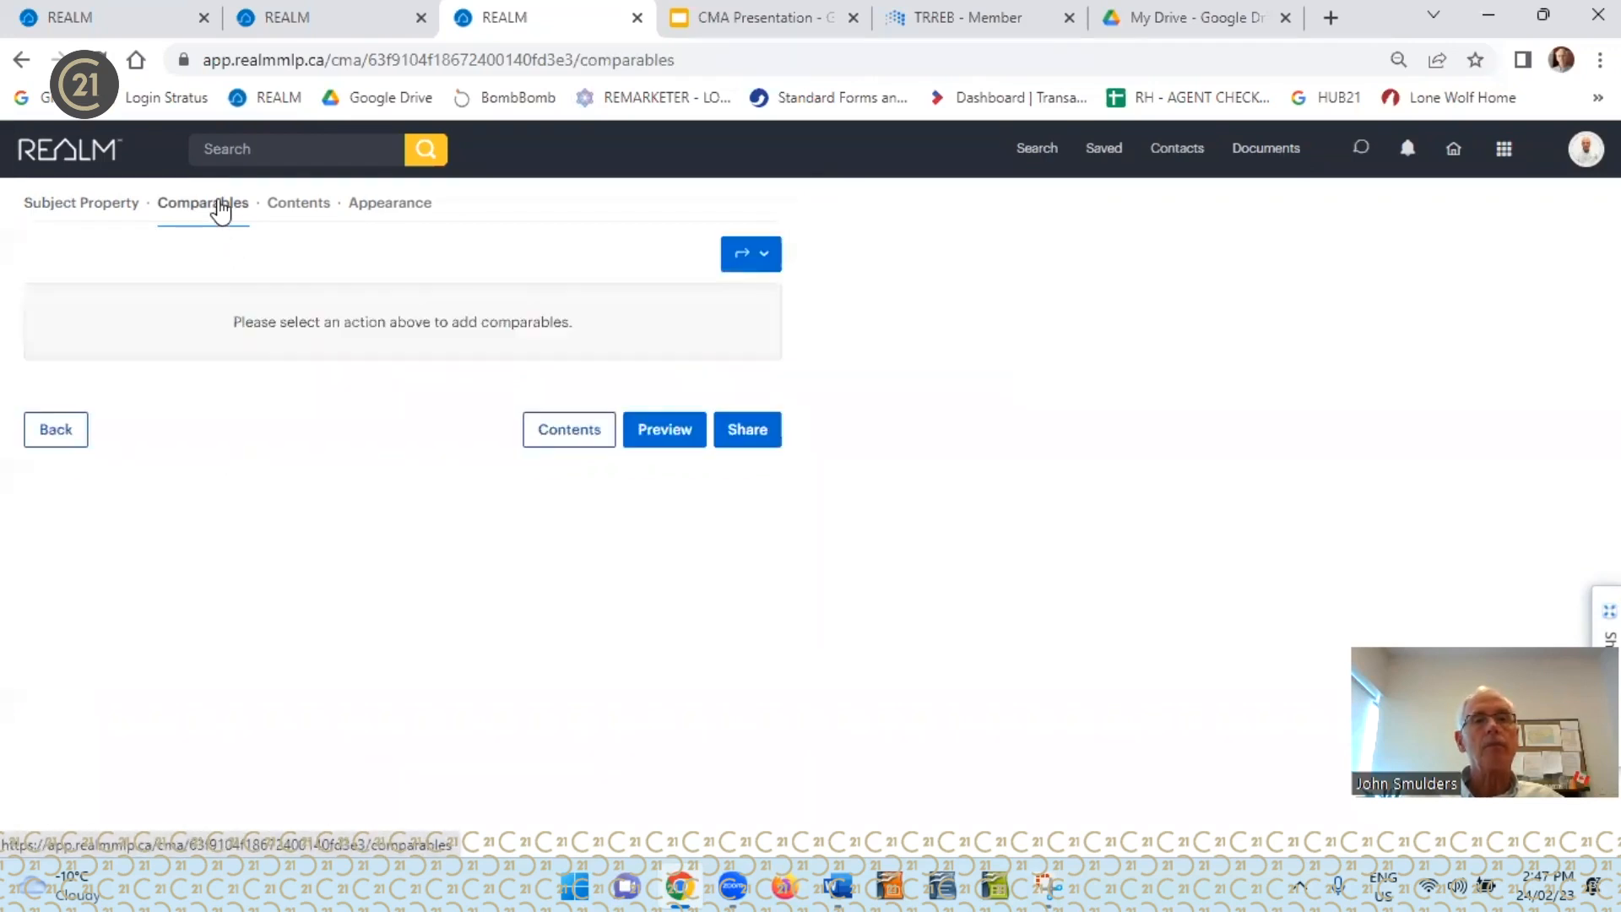
click(766, 257)
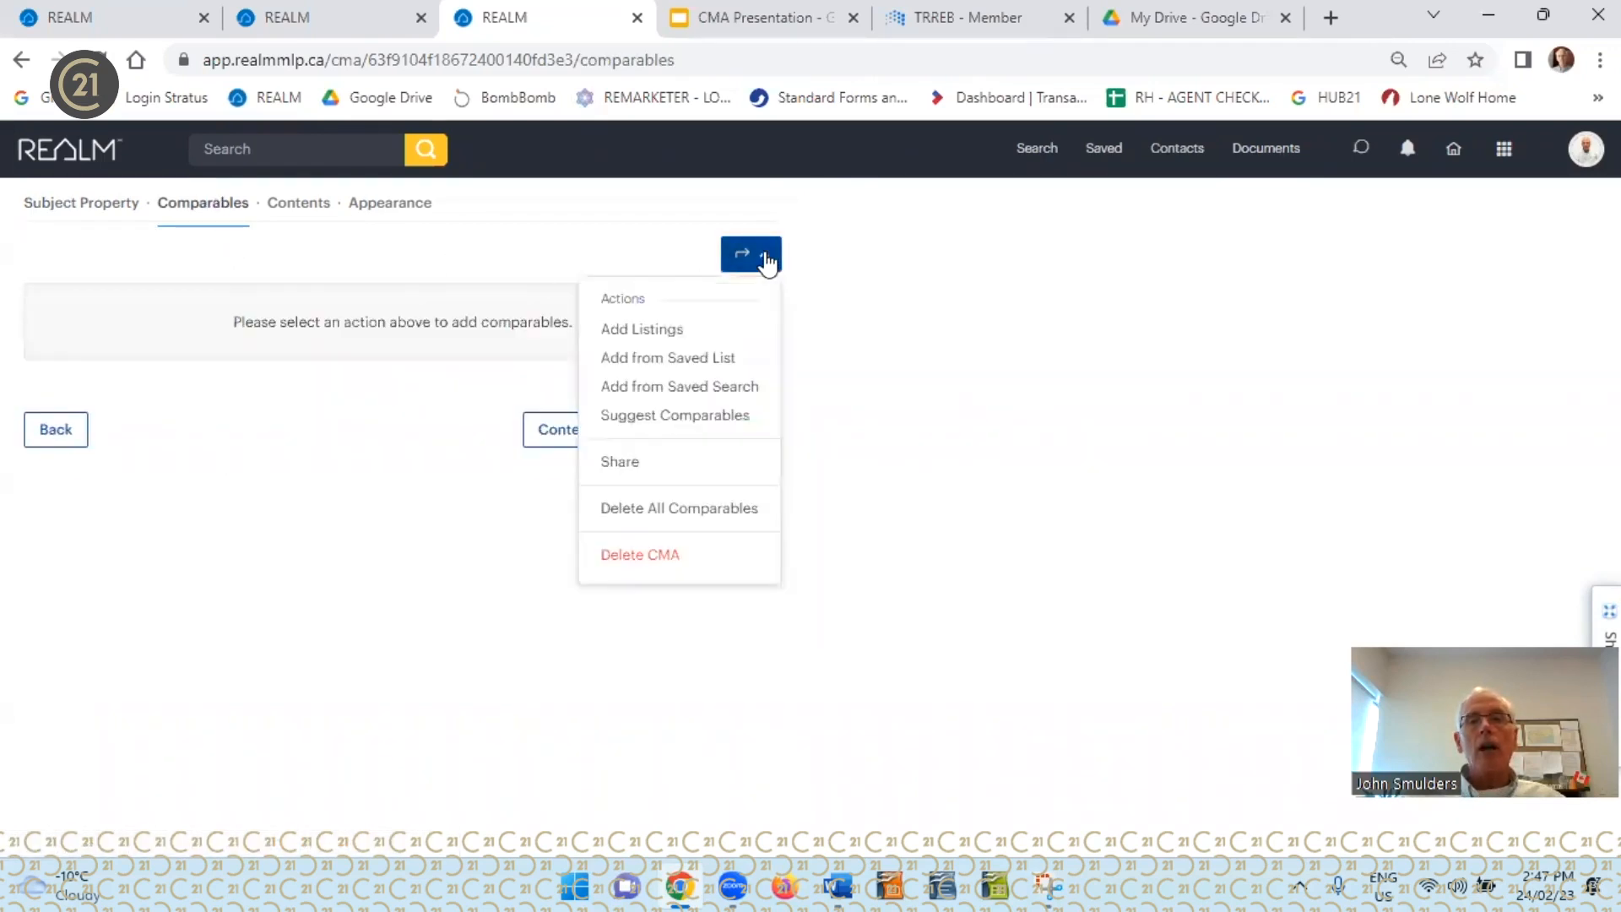
click(655, 418)
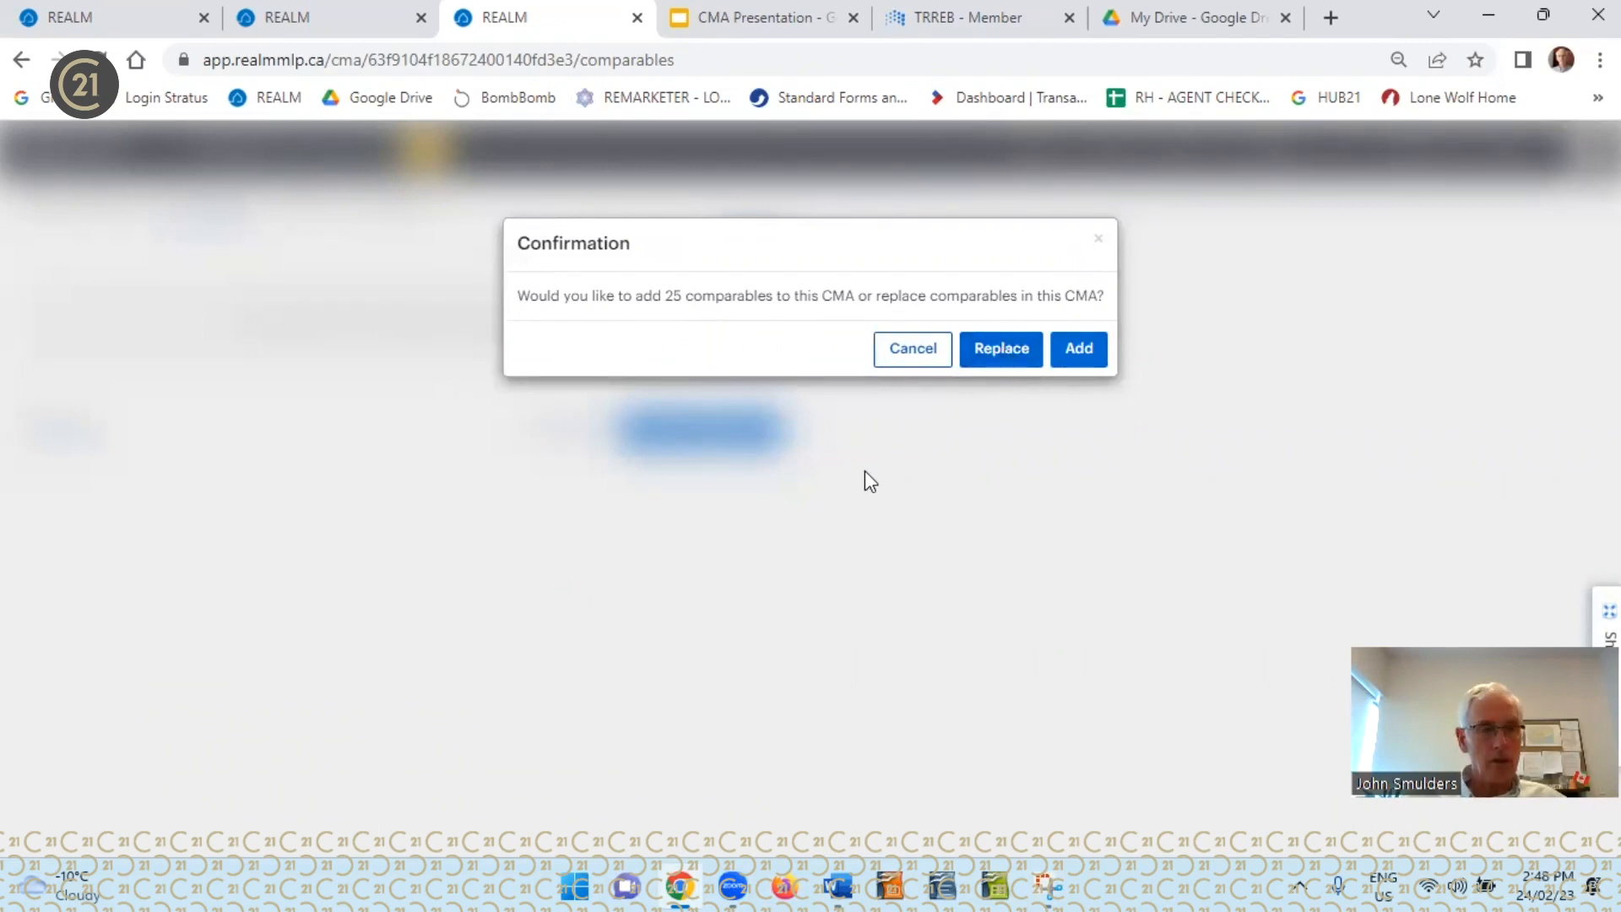
click(1080, 357)
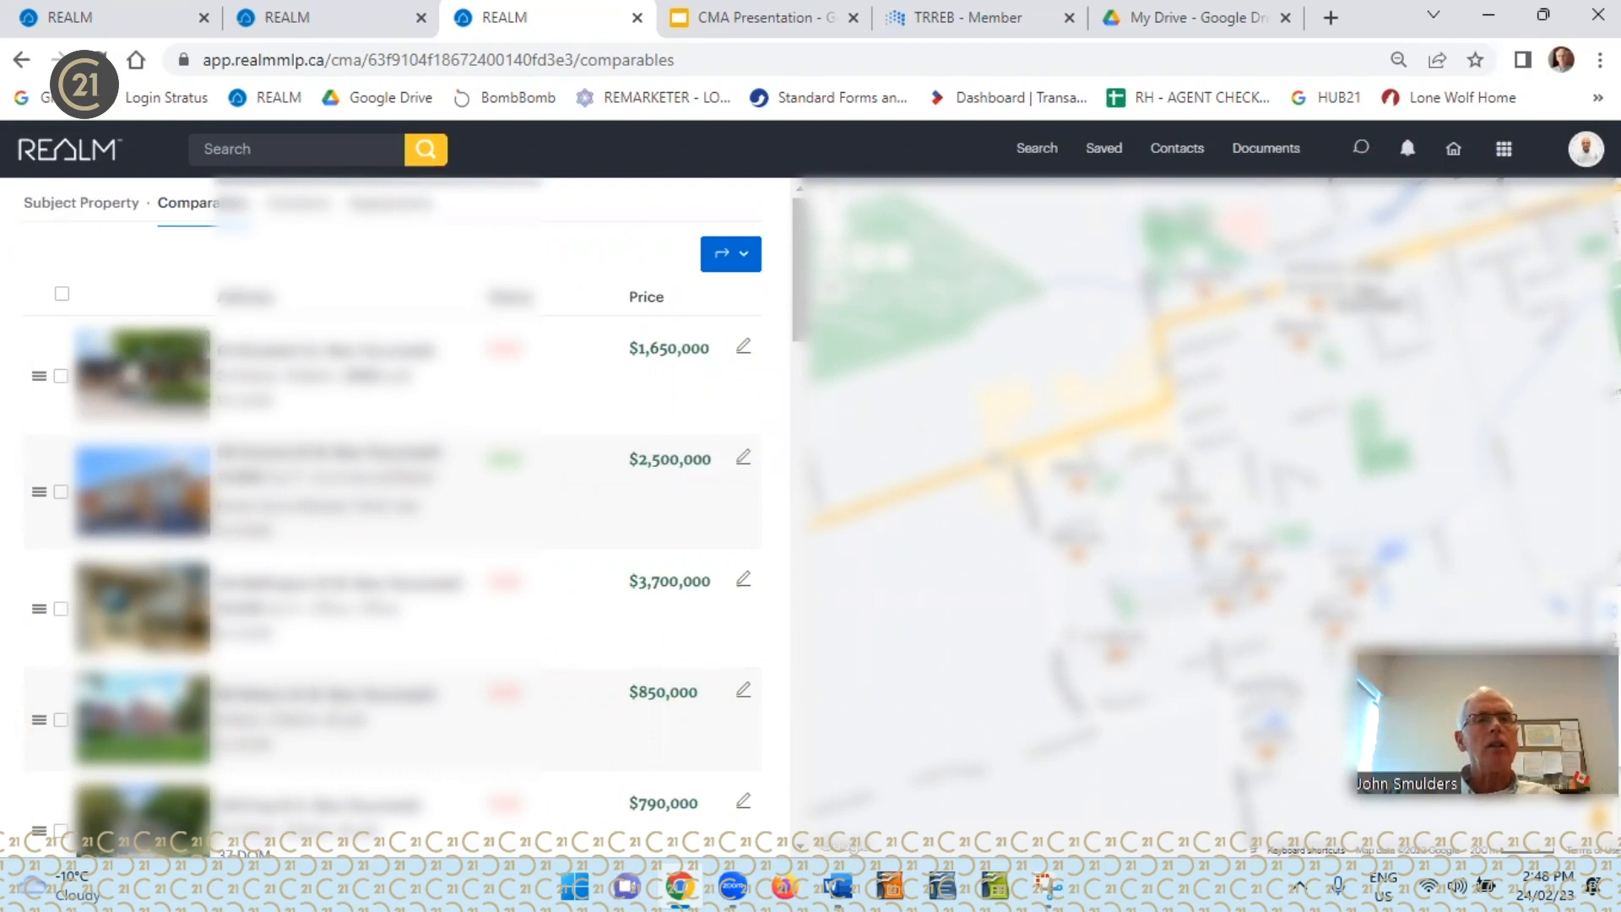
Individually select the first twelve suggested comparables in the CMA, from the $1,650,000 property through the $870,000 one
click(61, 377)
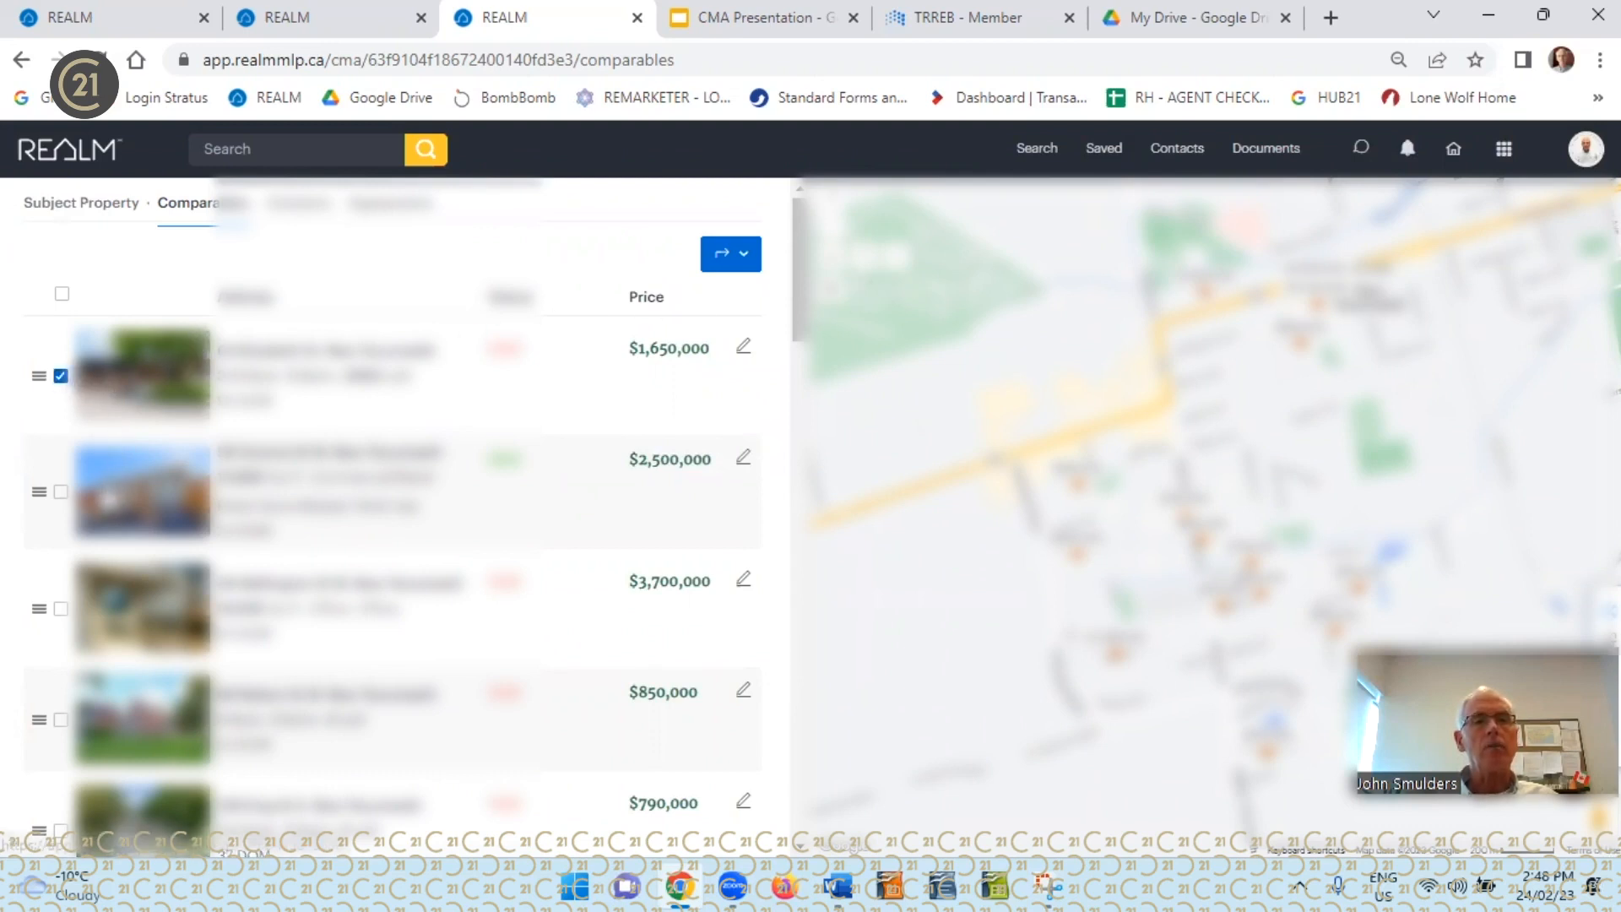
click(60, 492)
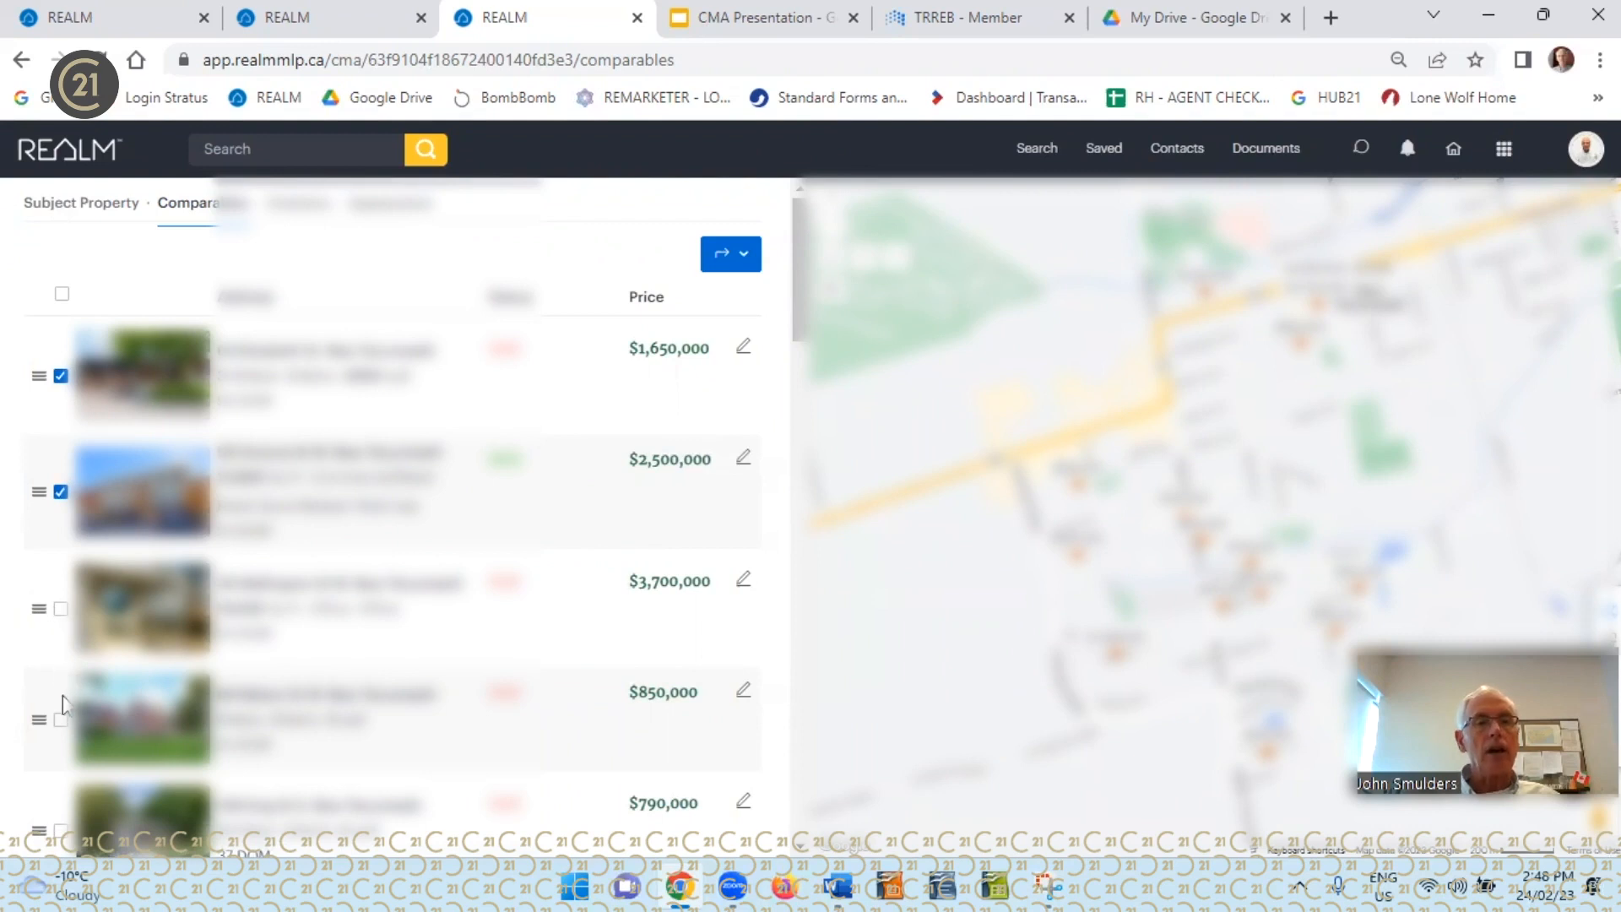
click(60, 609)
scroll(328, 543, down, 4)
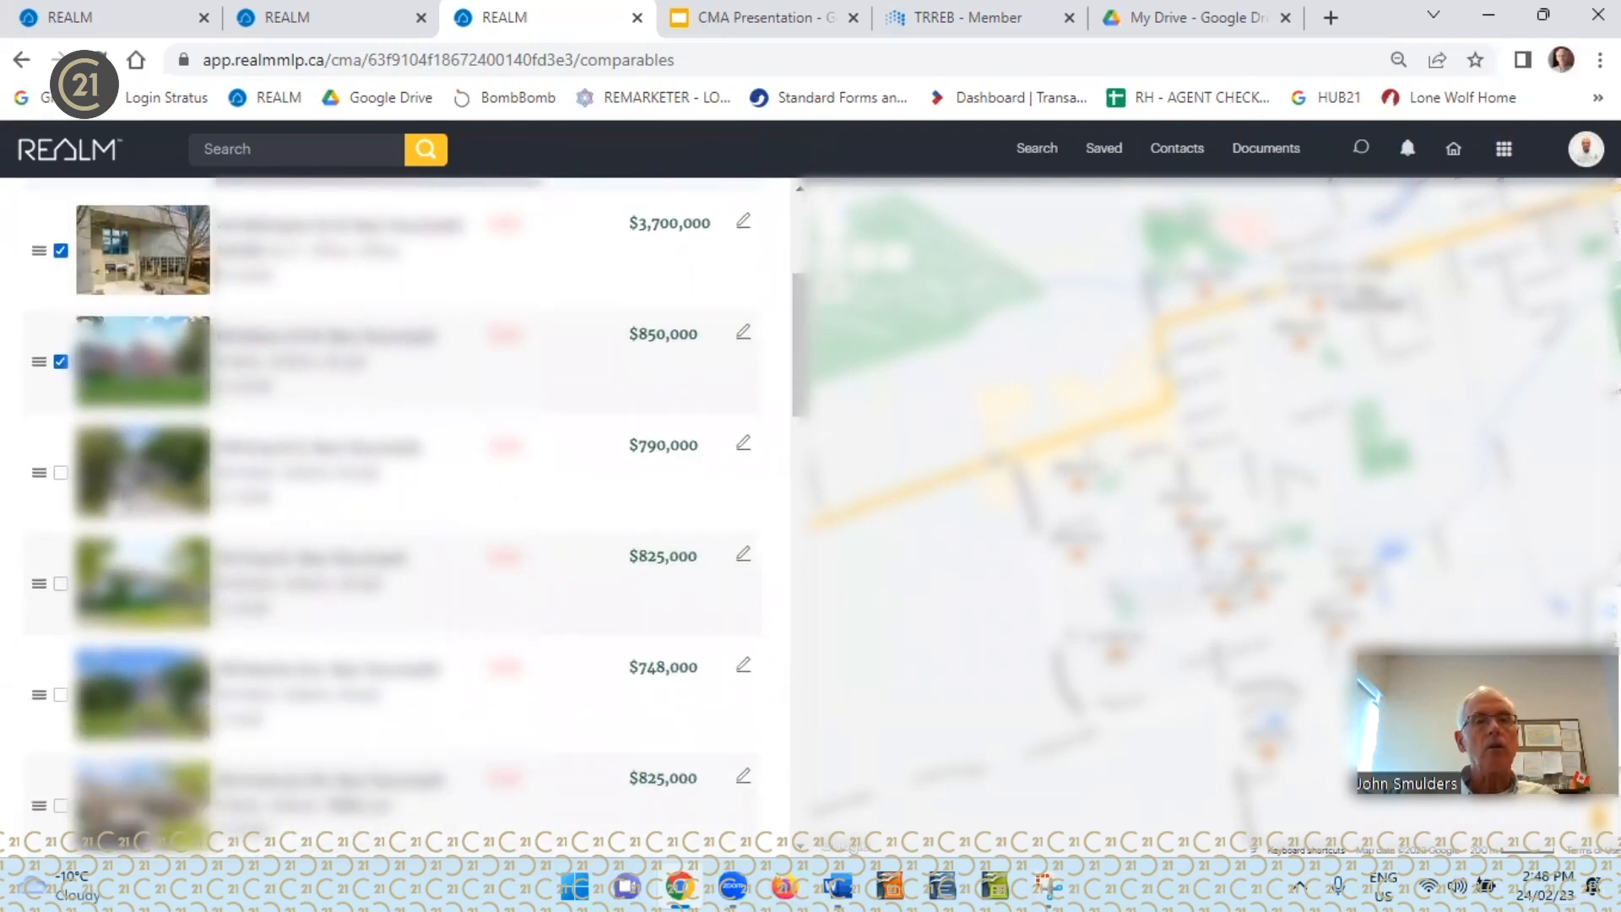
click(62, 473)
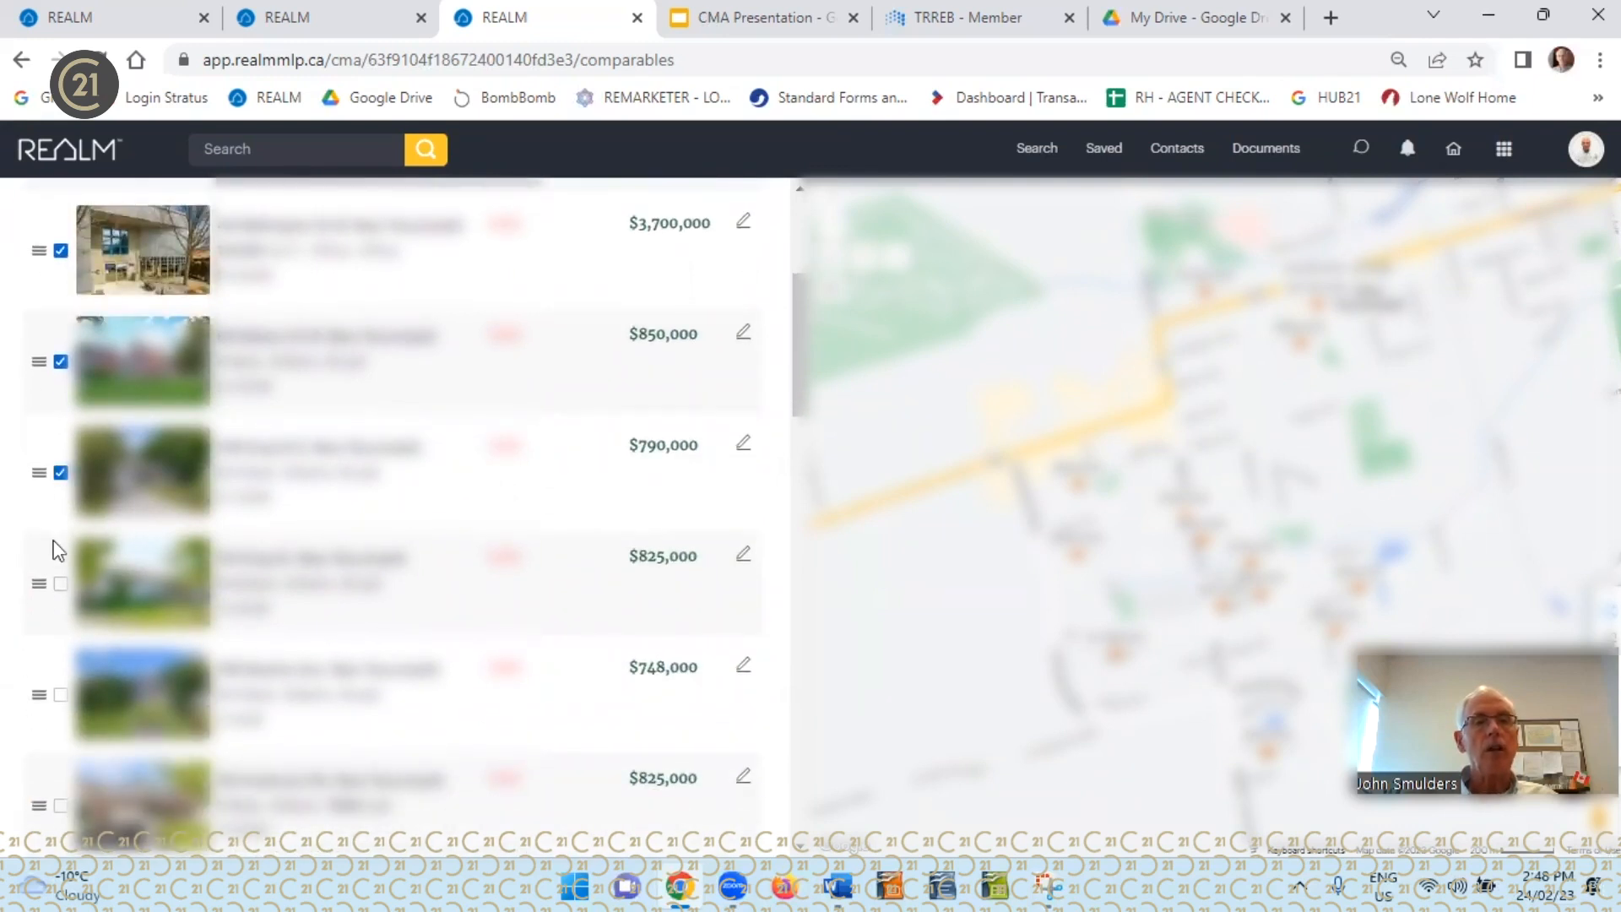
click(61, 584)
click(60, 700)
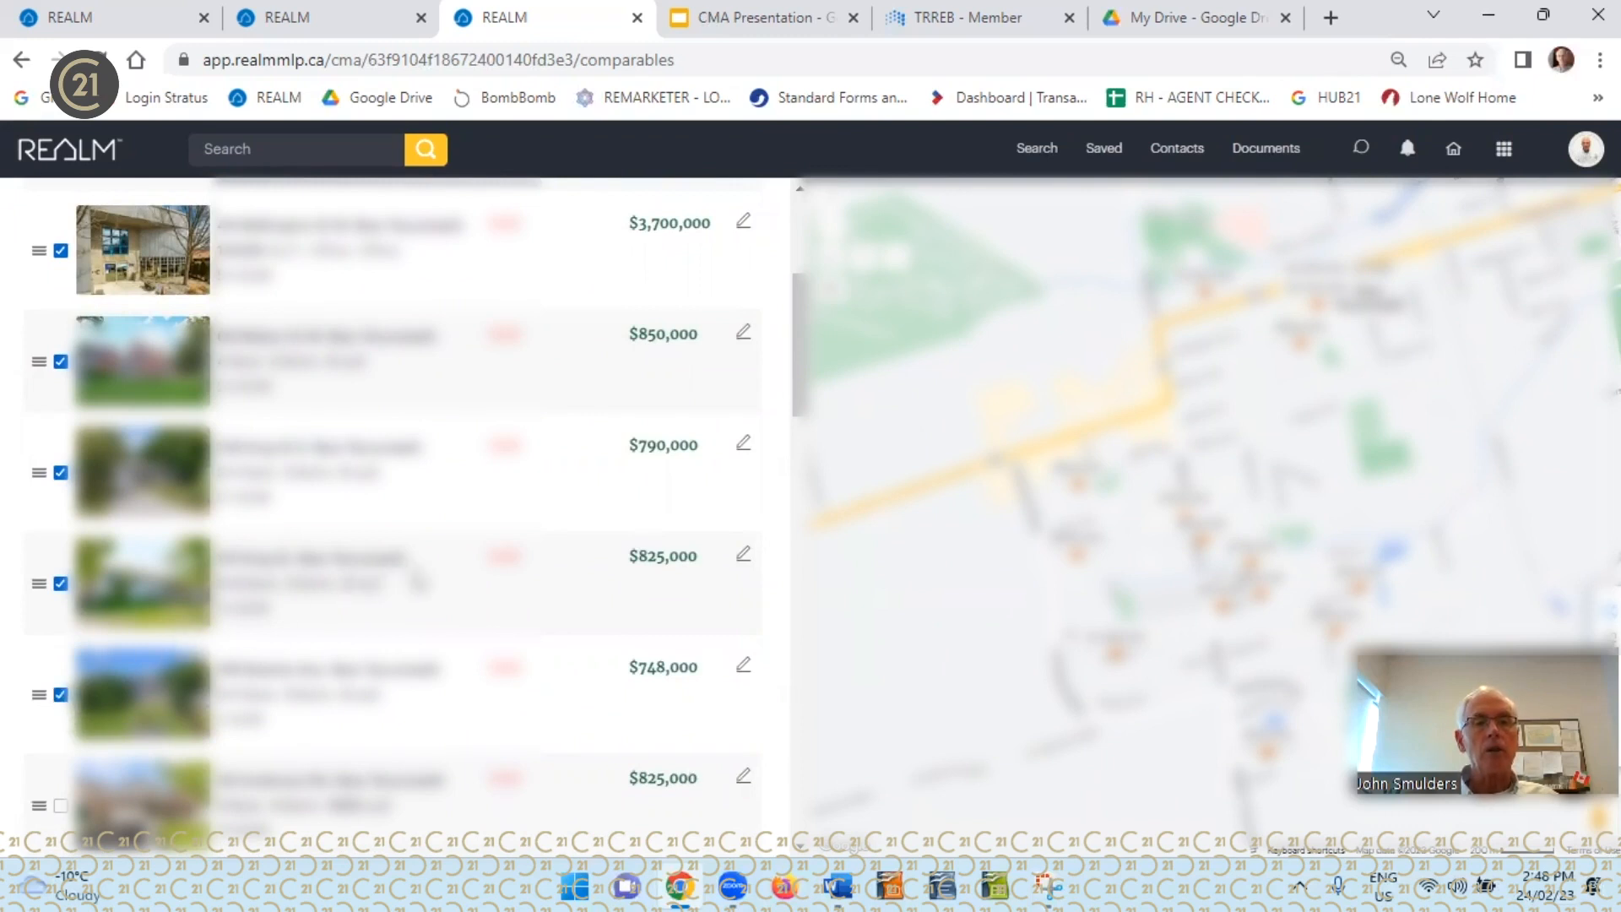
scroll(417, 581, down, 3)
scroll(420, 578, down, 2)
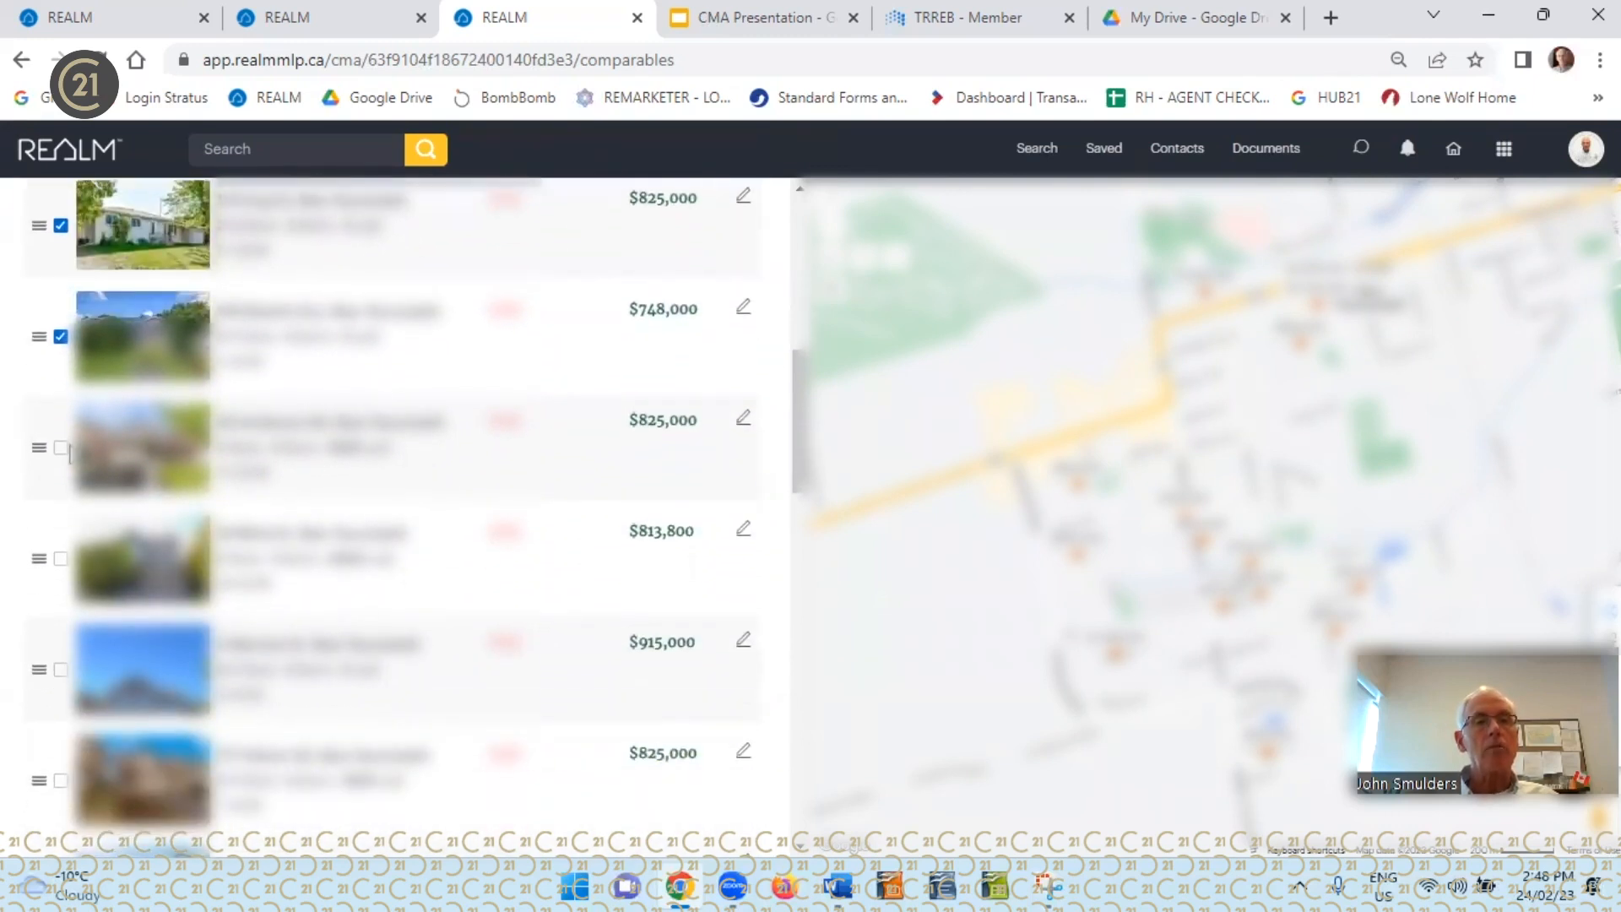
click(60, 448)
click(61, 559)
click(60, 673)
scroll(59, 675, down, 5)
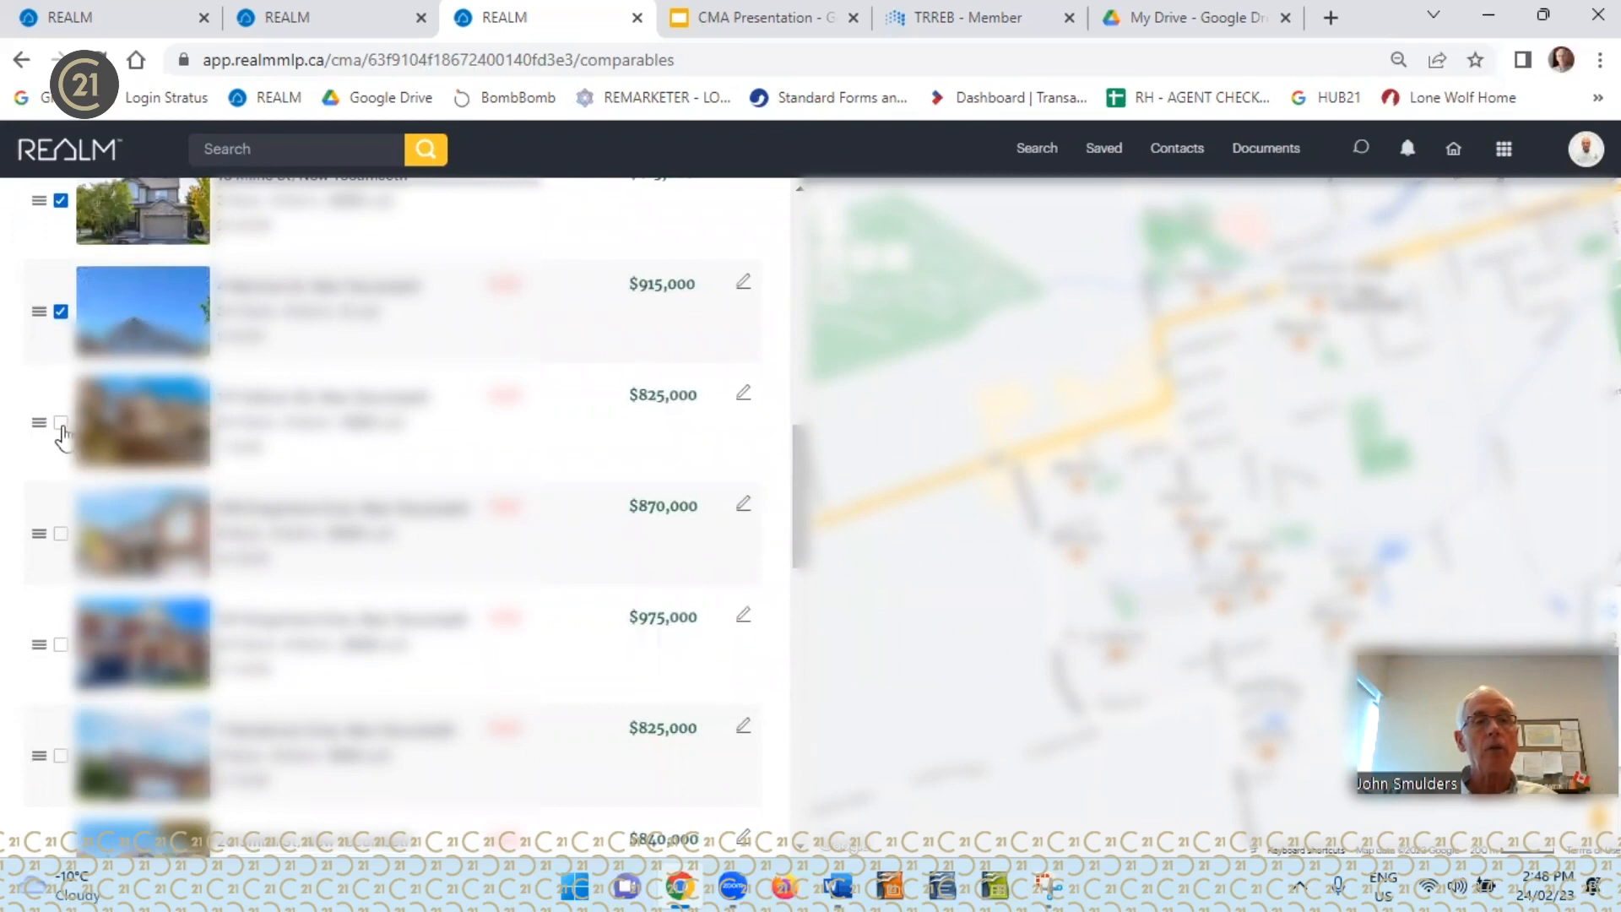
click(60, 424)
click(60, 534)
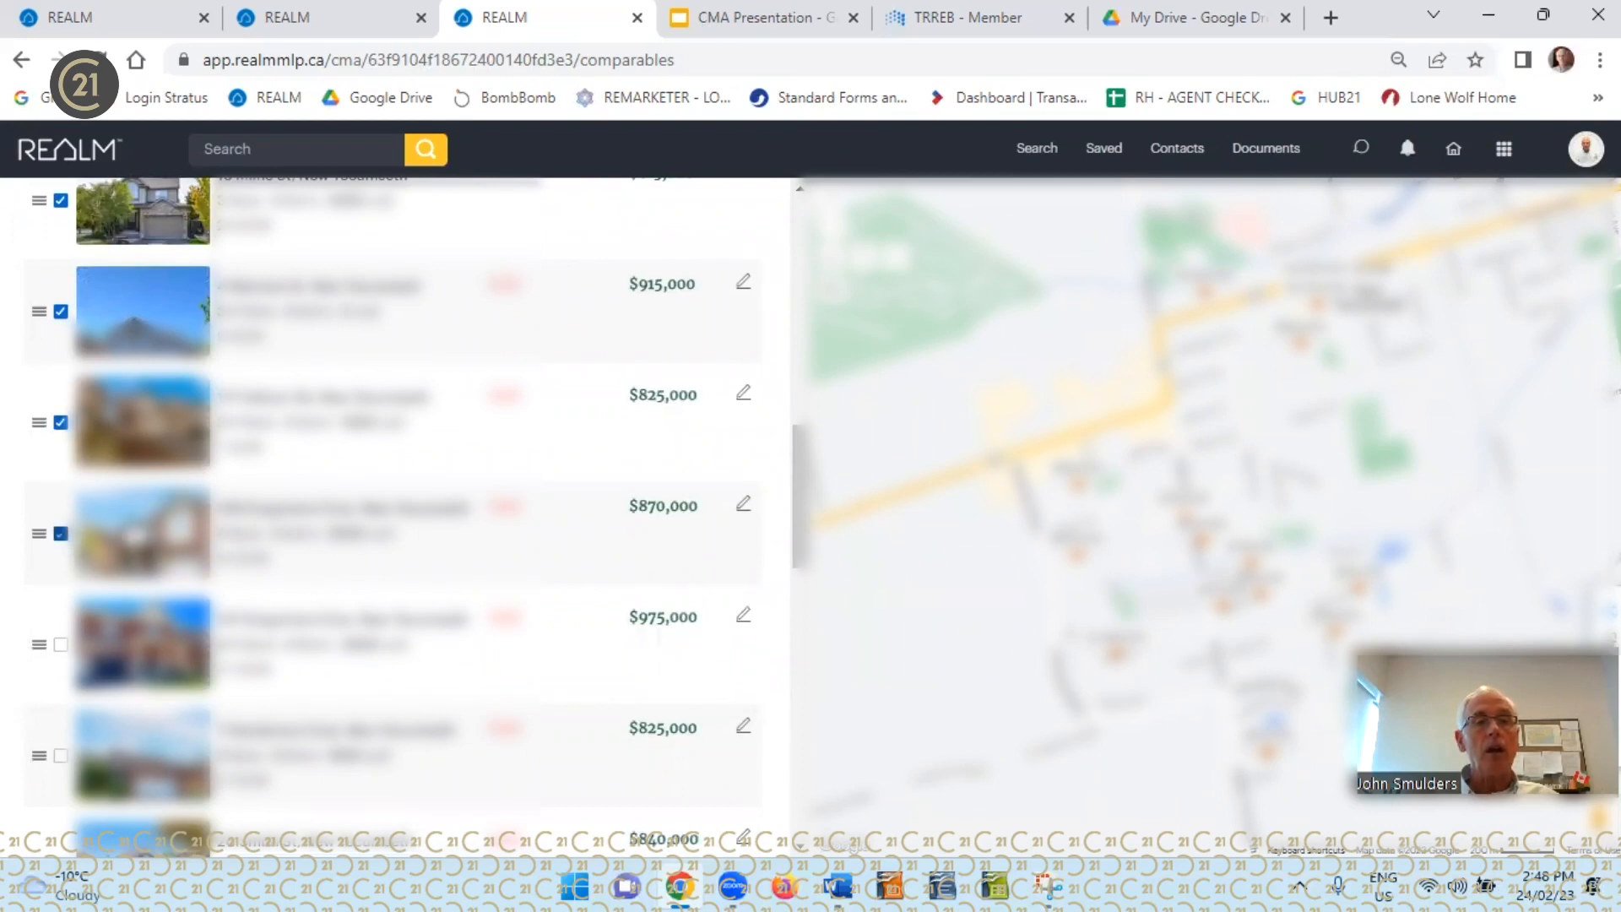
Look through the rest of the suggested comparables, including the entries without photos, and check which ones are selected
scroll(429, 538, down, 3)
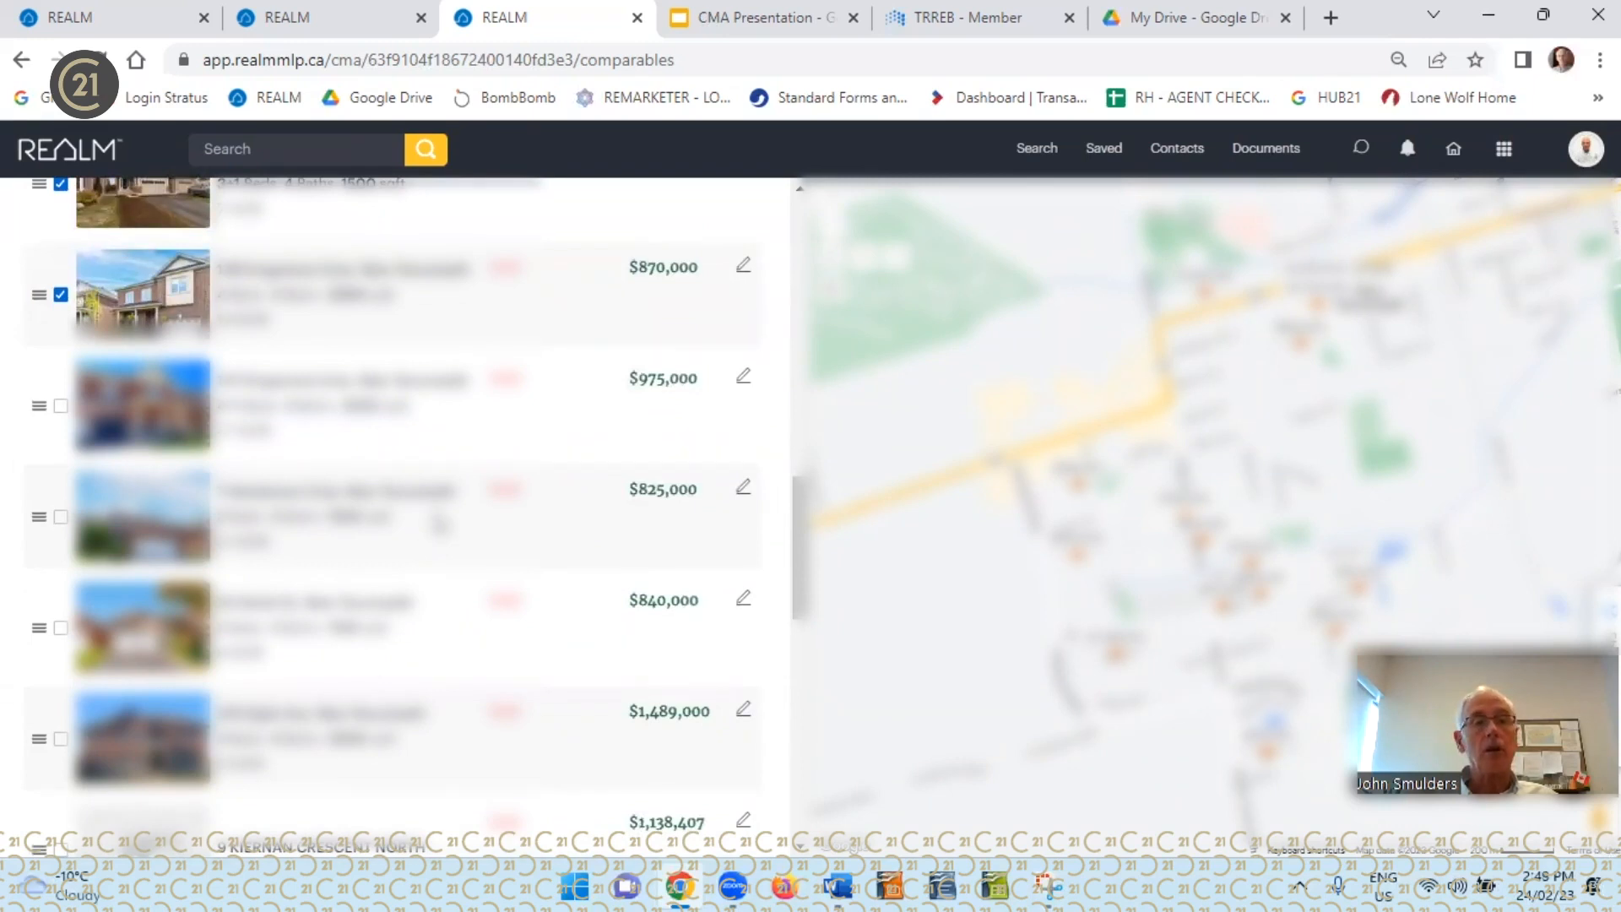
scroll(438, 522, down, 3)
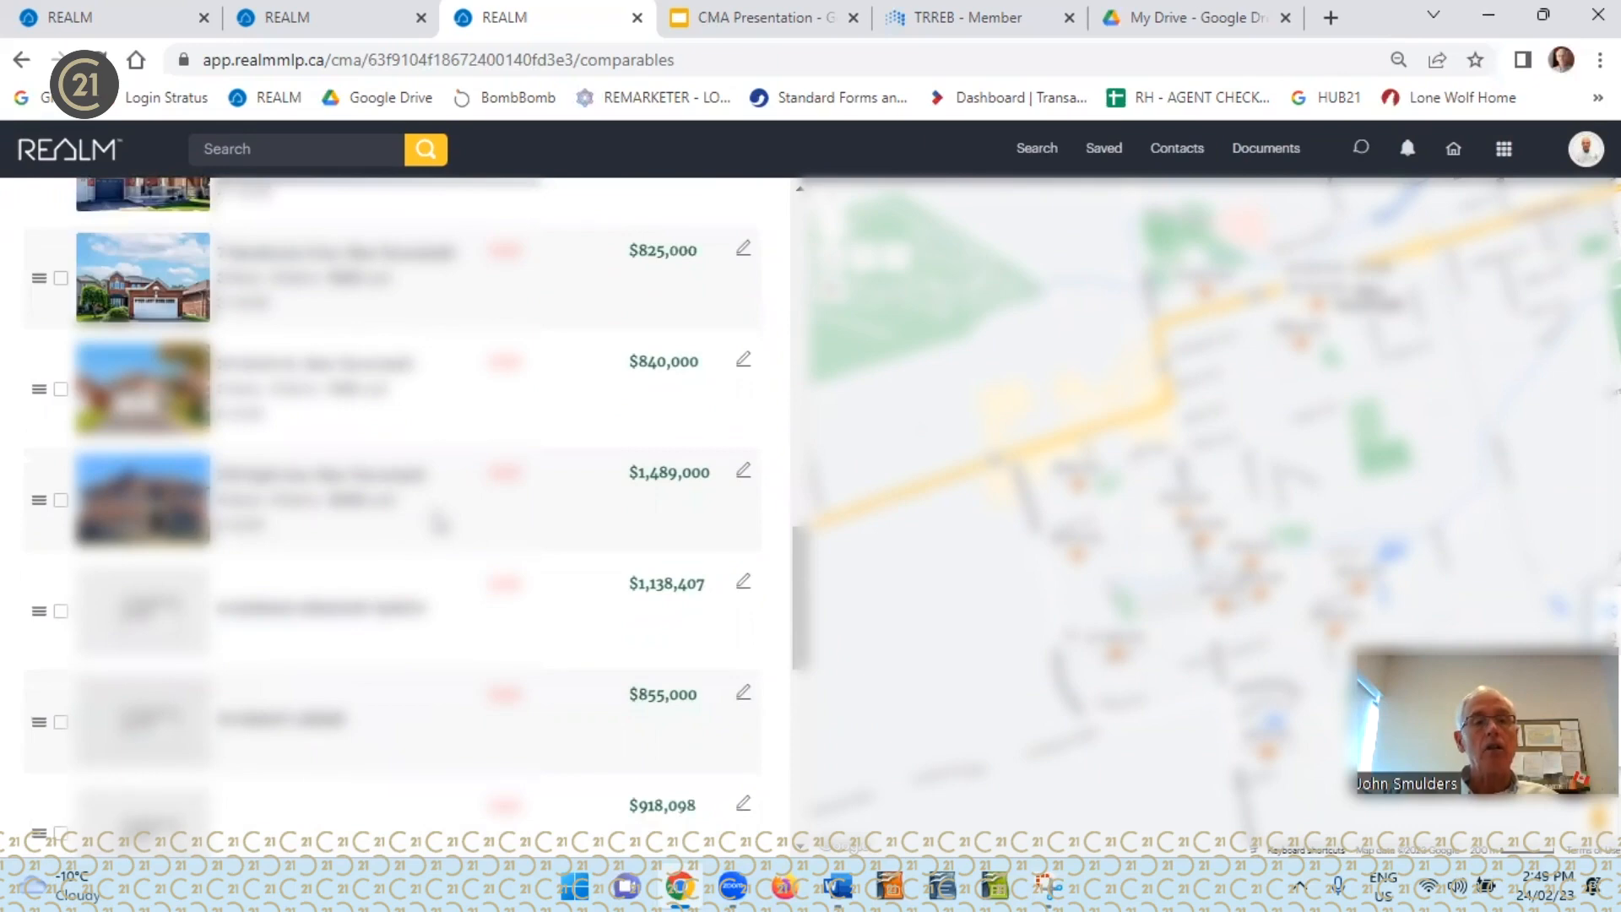
scroll(431, 499, up, 3)
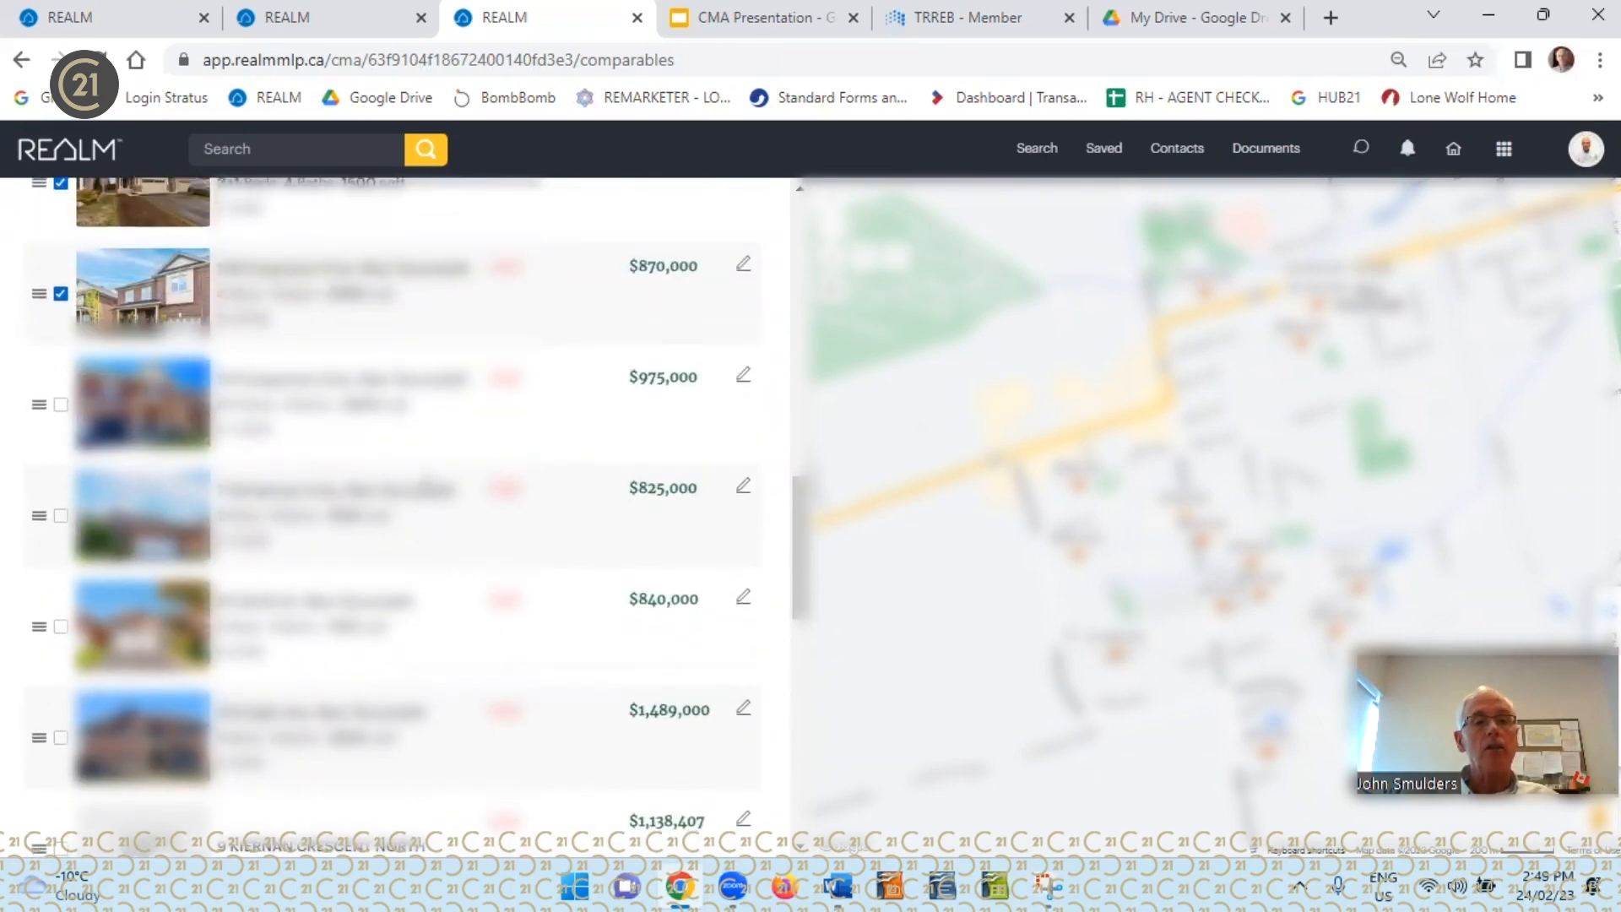
scroll(430, 498, down, 7)
scroll(431, 496, down, 5)
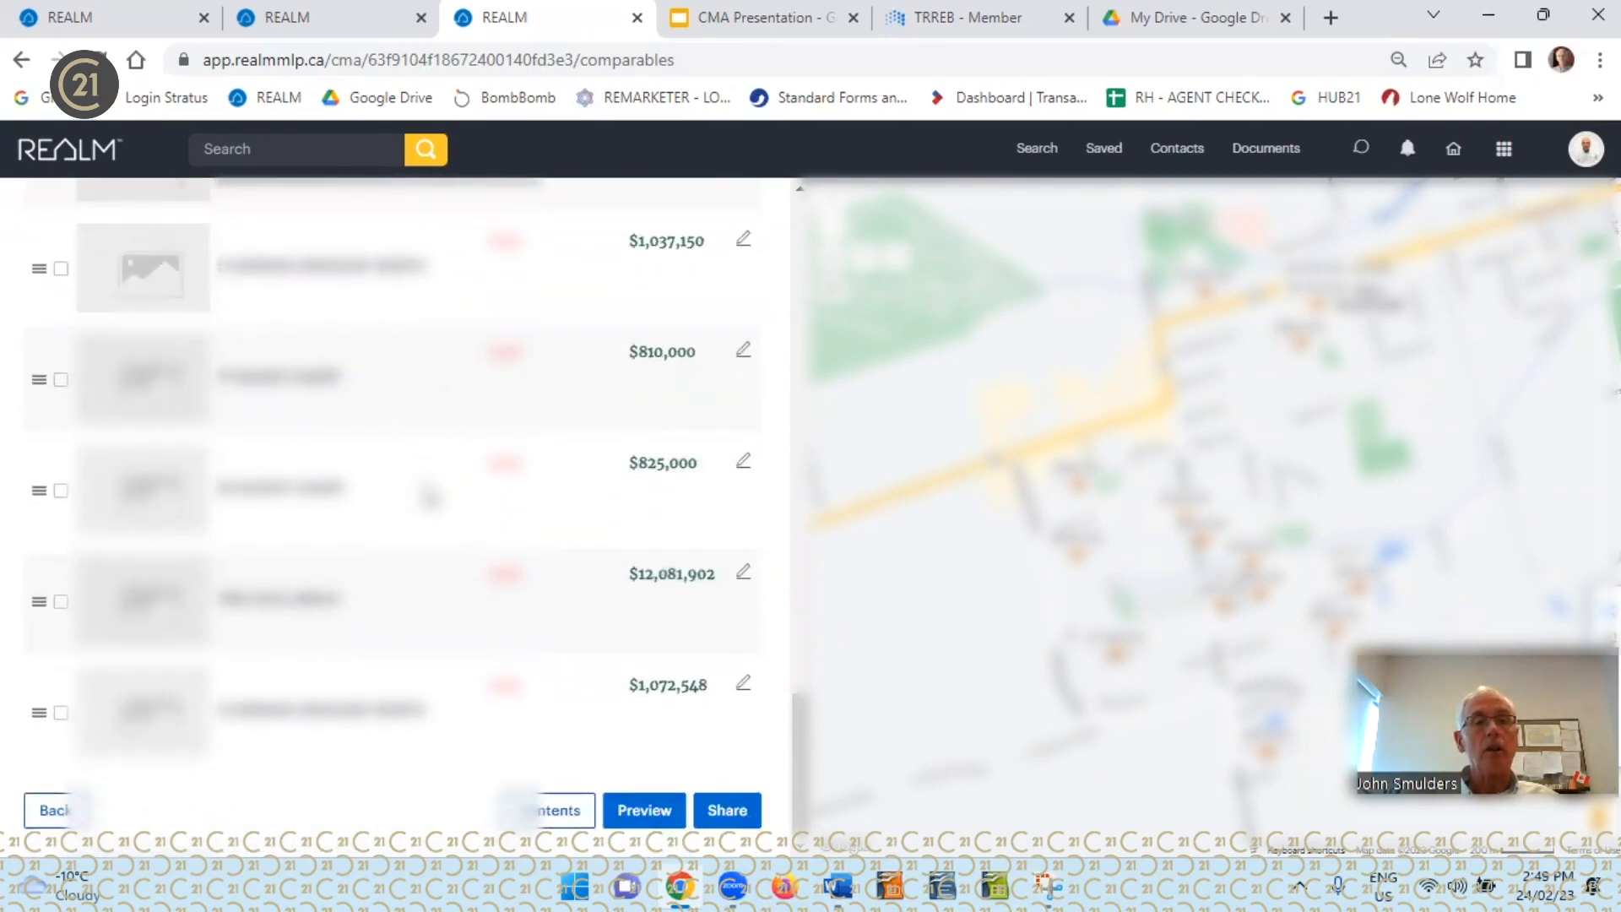
scroll(432, 497, up, 9)
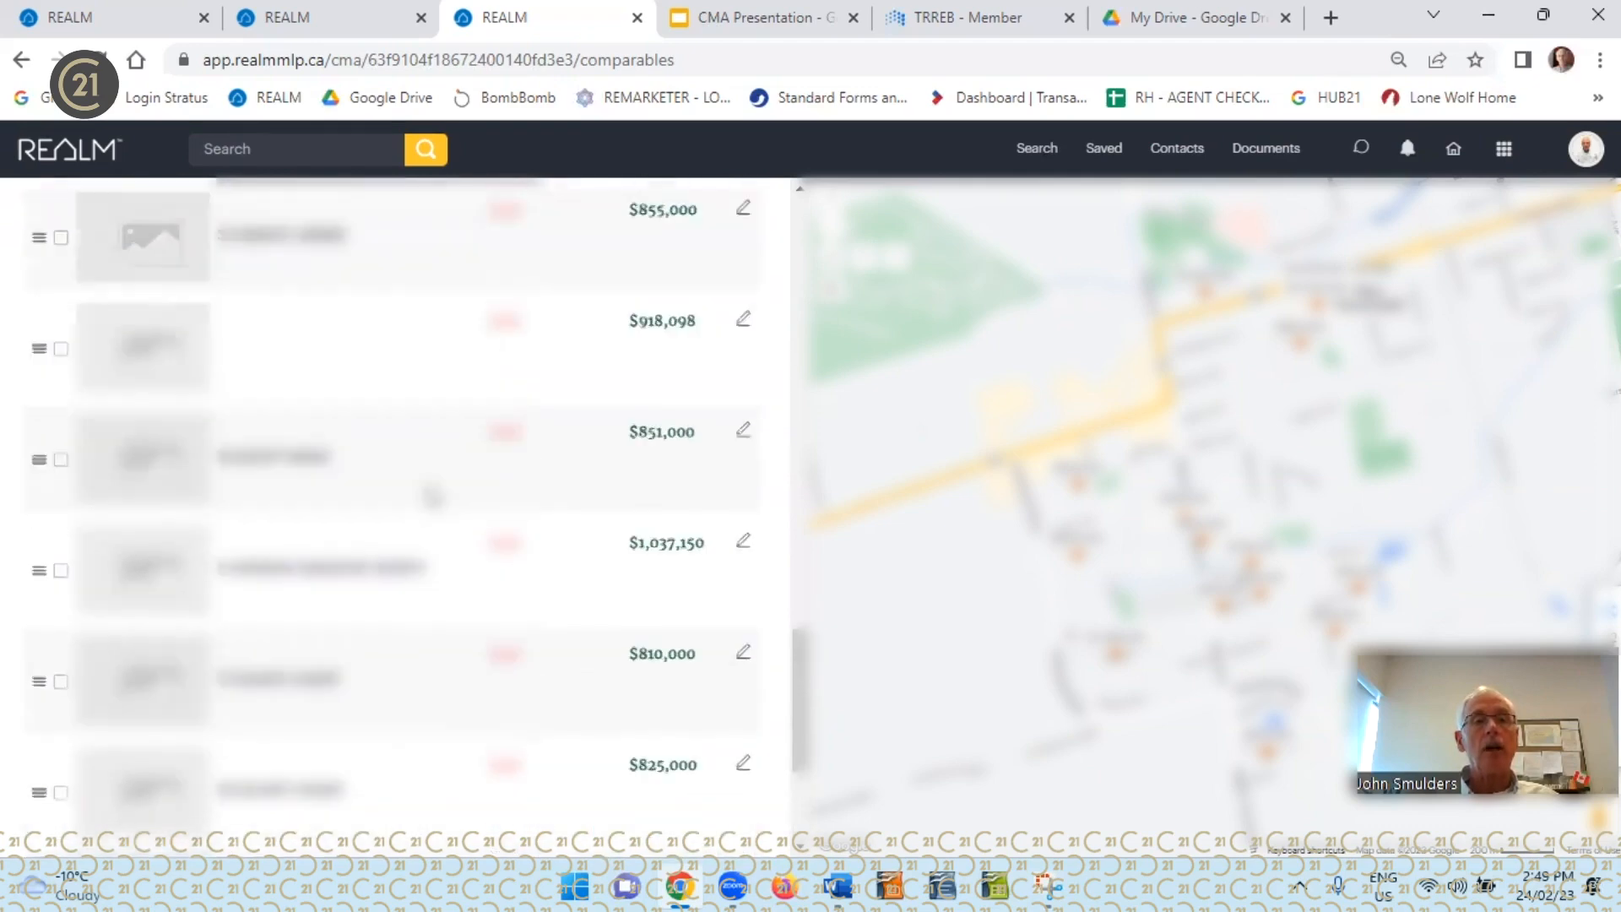
scroll(432, 497, up, 10)
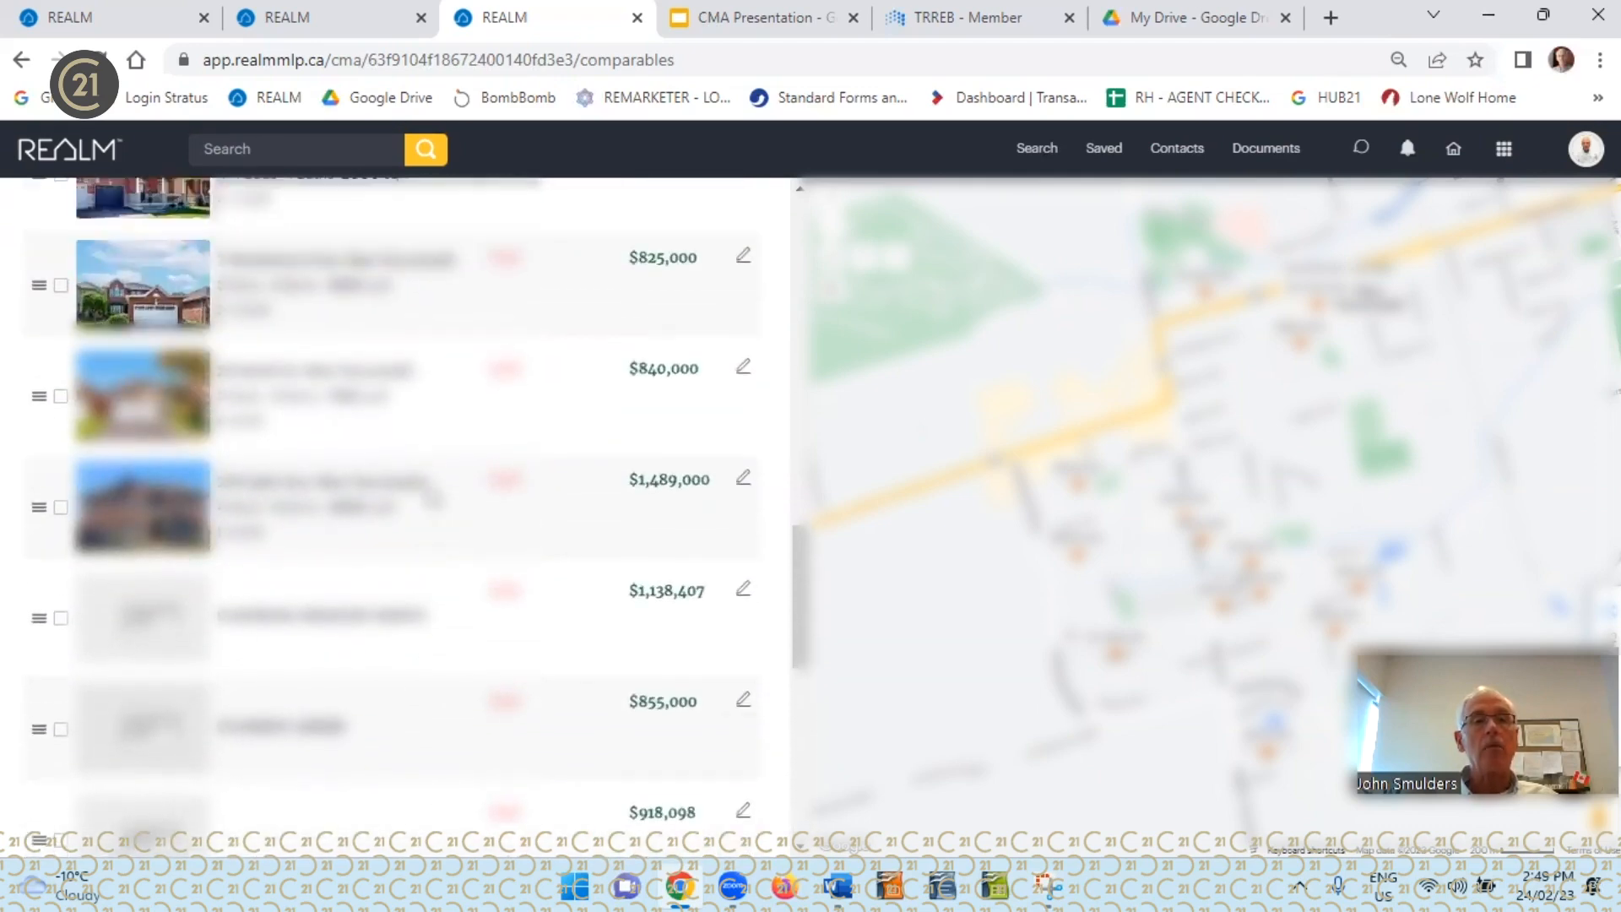
scroll(406, 506, up, 8)
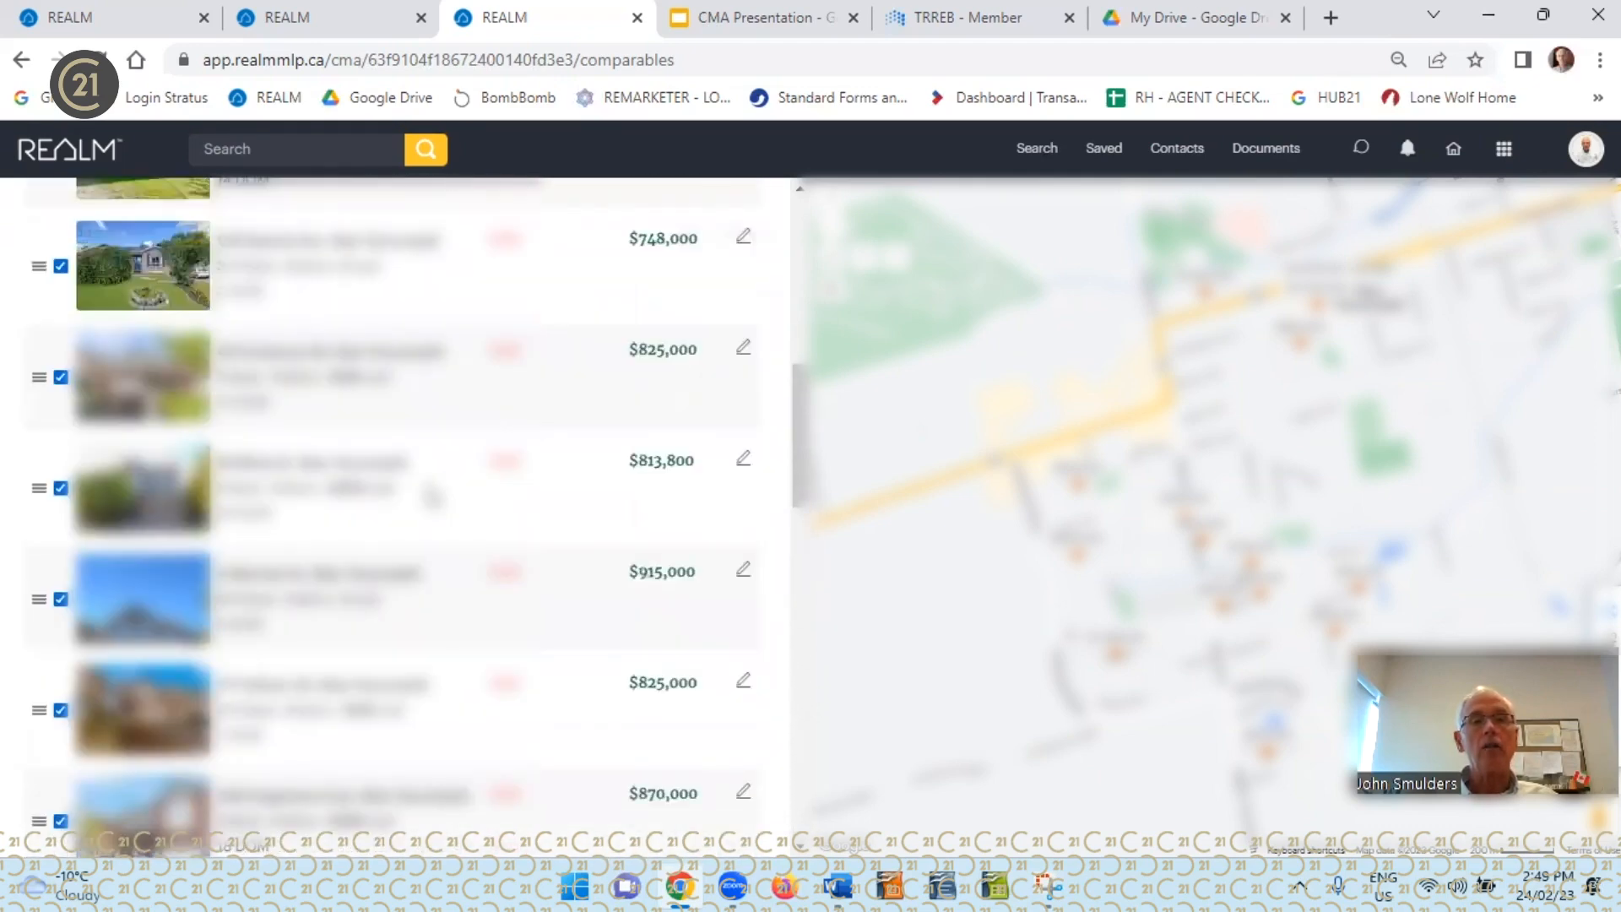
scroll(432, 497, up, 1)
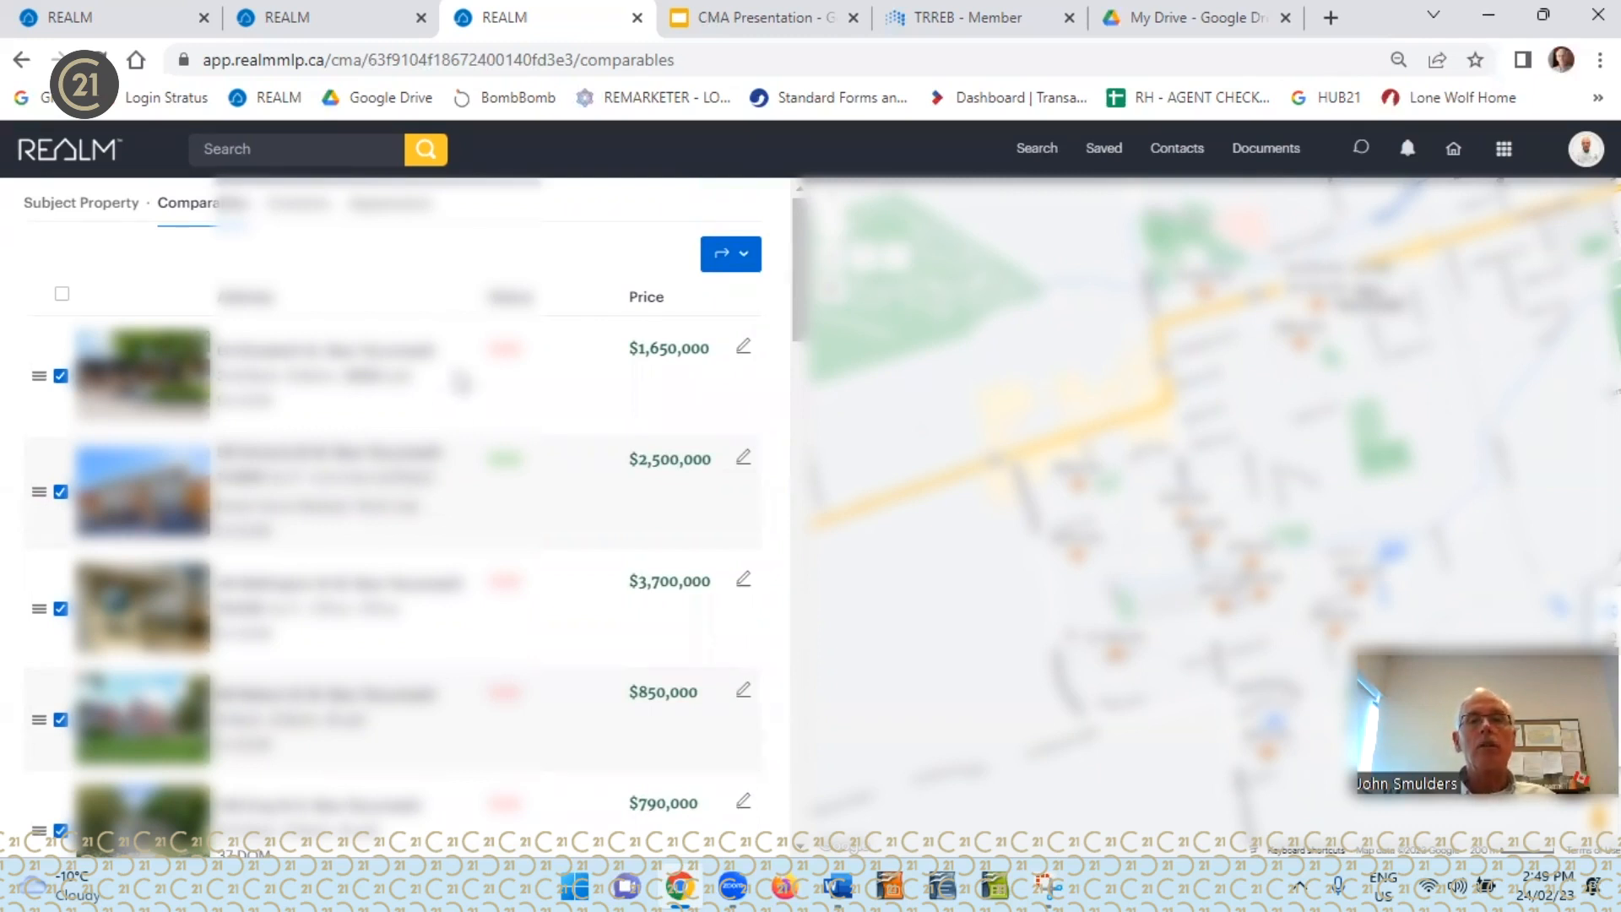
Select every suggested comparable at once, check the full selection, and delete all comparables from the CMA
click(62, 294)
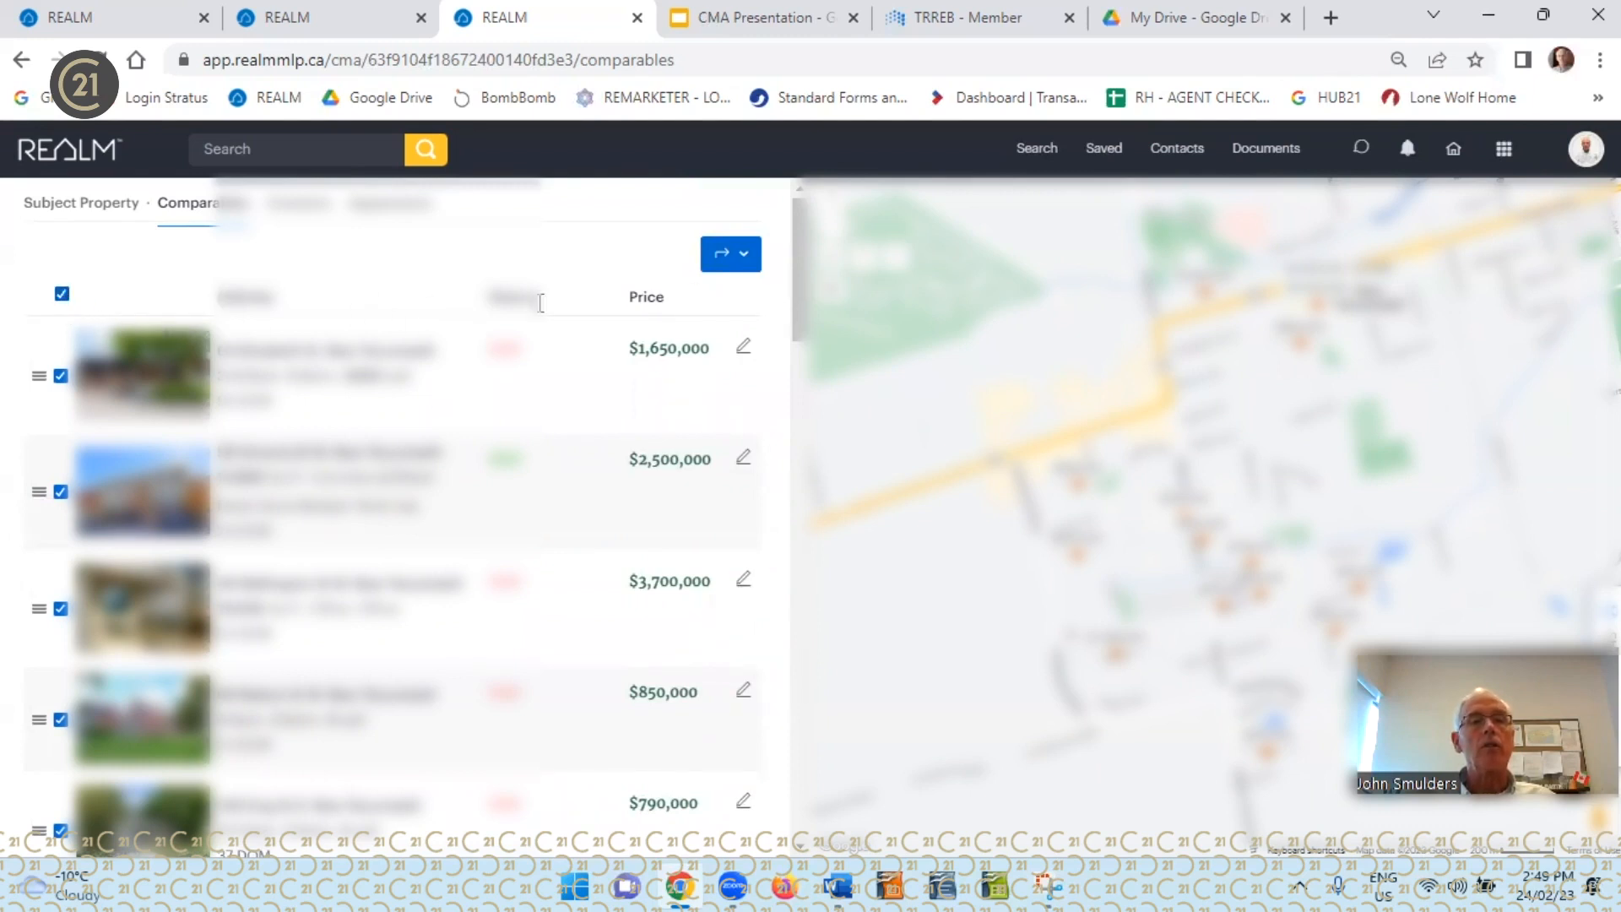
click(742, 258)
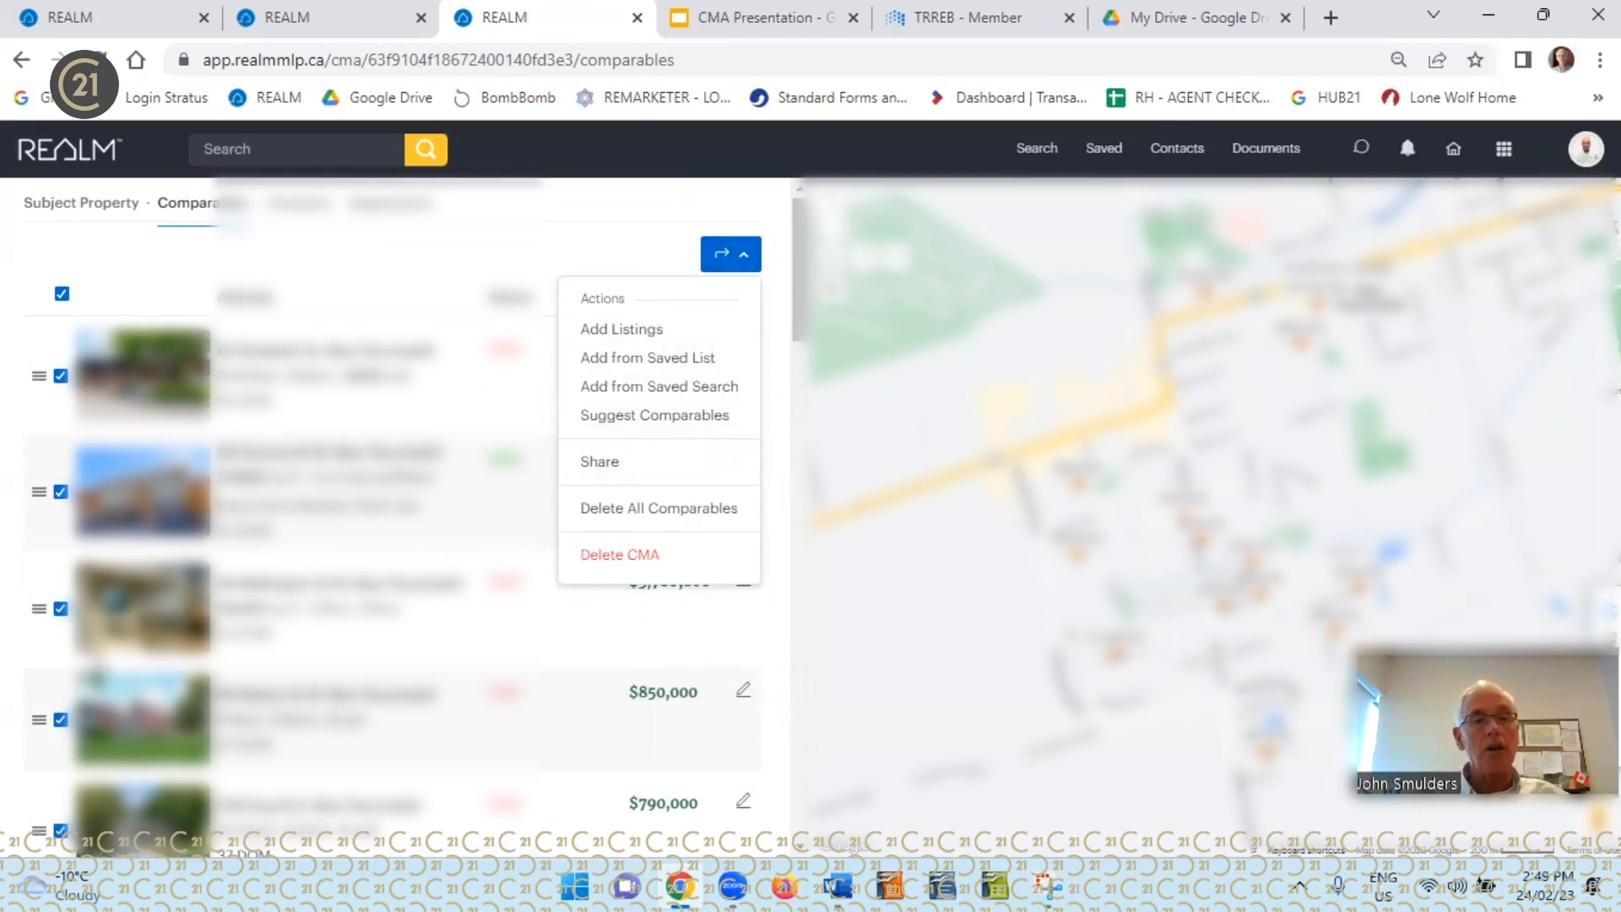
scroll(661, 432, down, 1)
scroll(406, 507, down, 10)
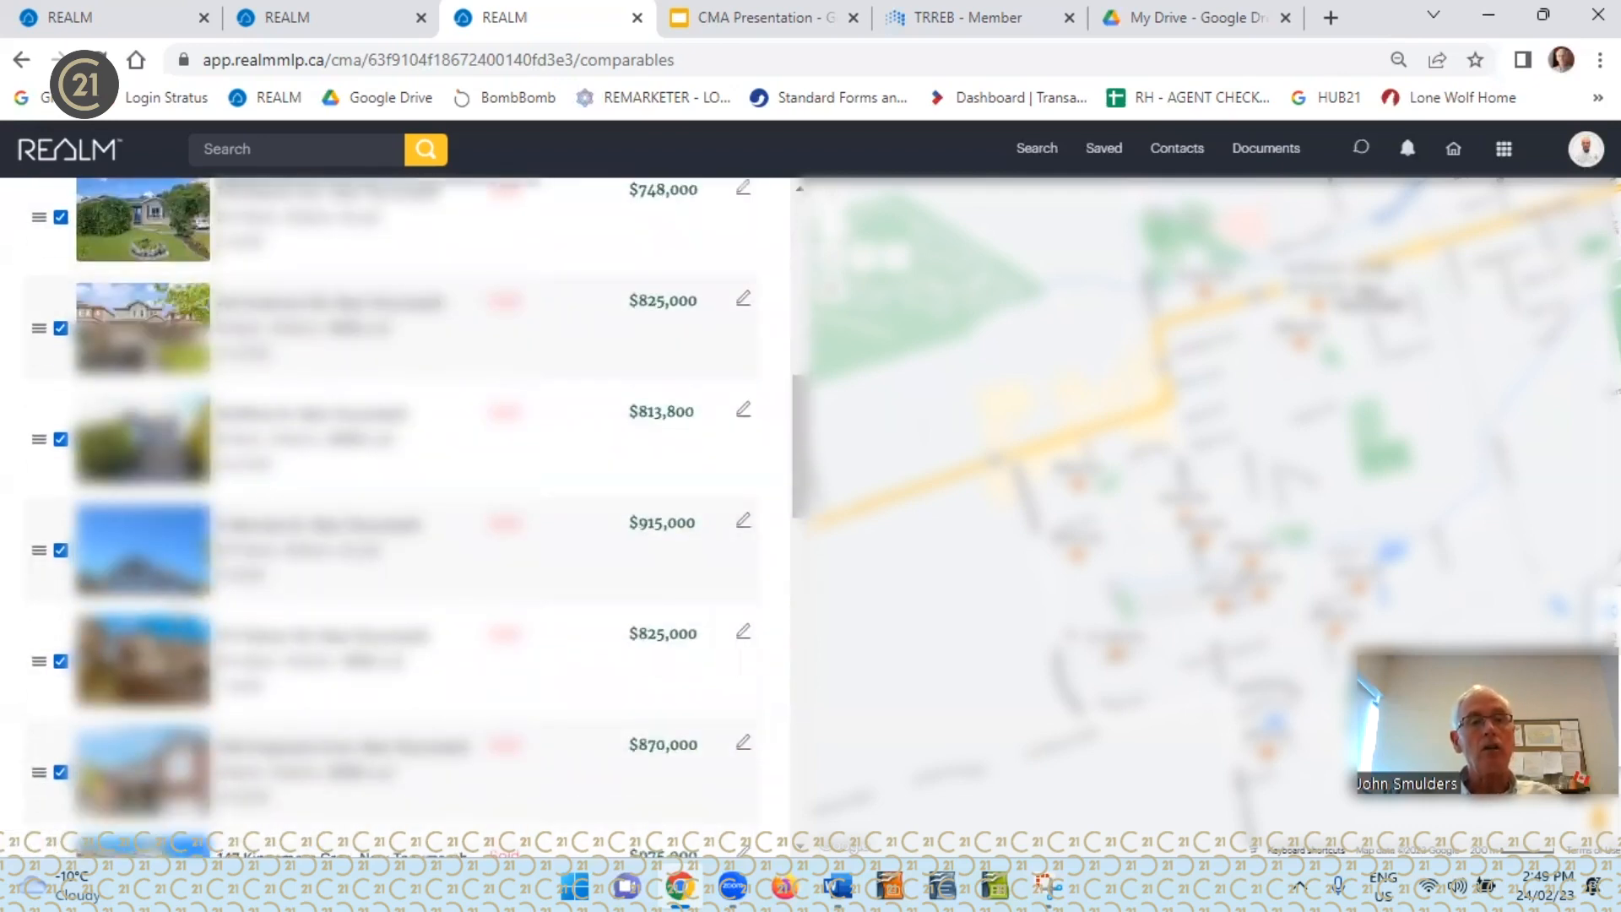
scroll(405, 506, down, 1)
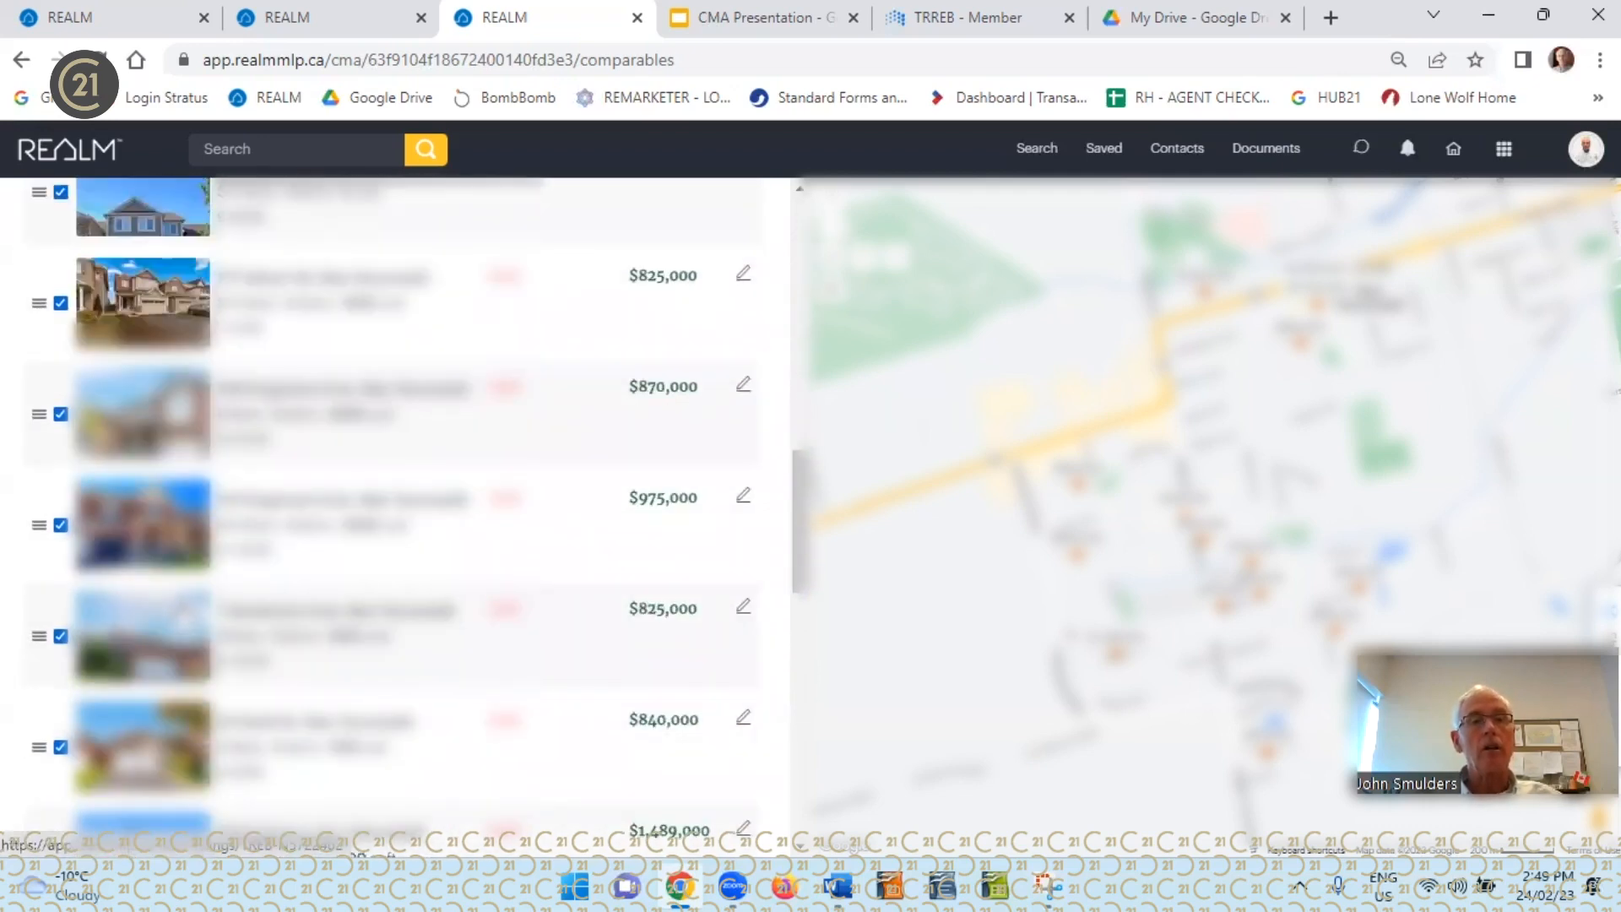
scroll(405, 506, down, 11)
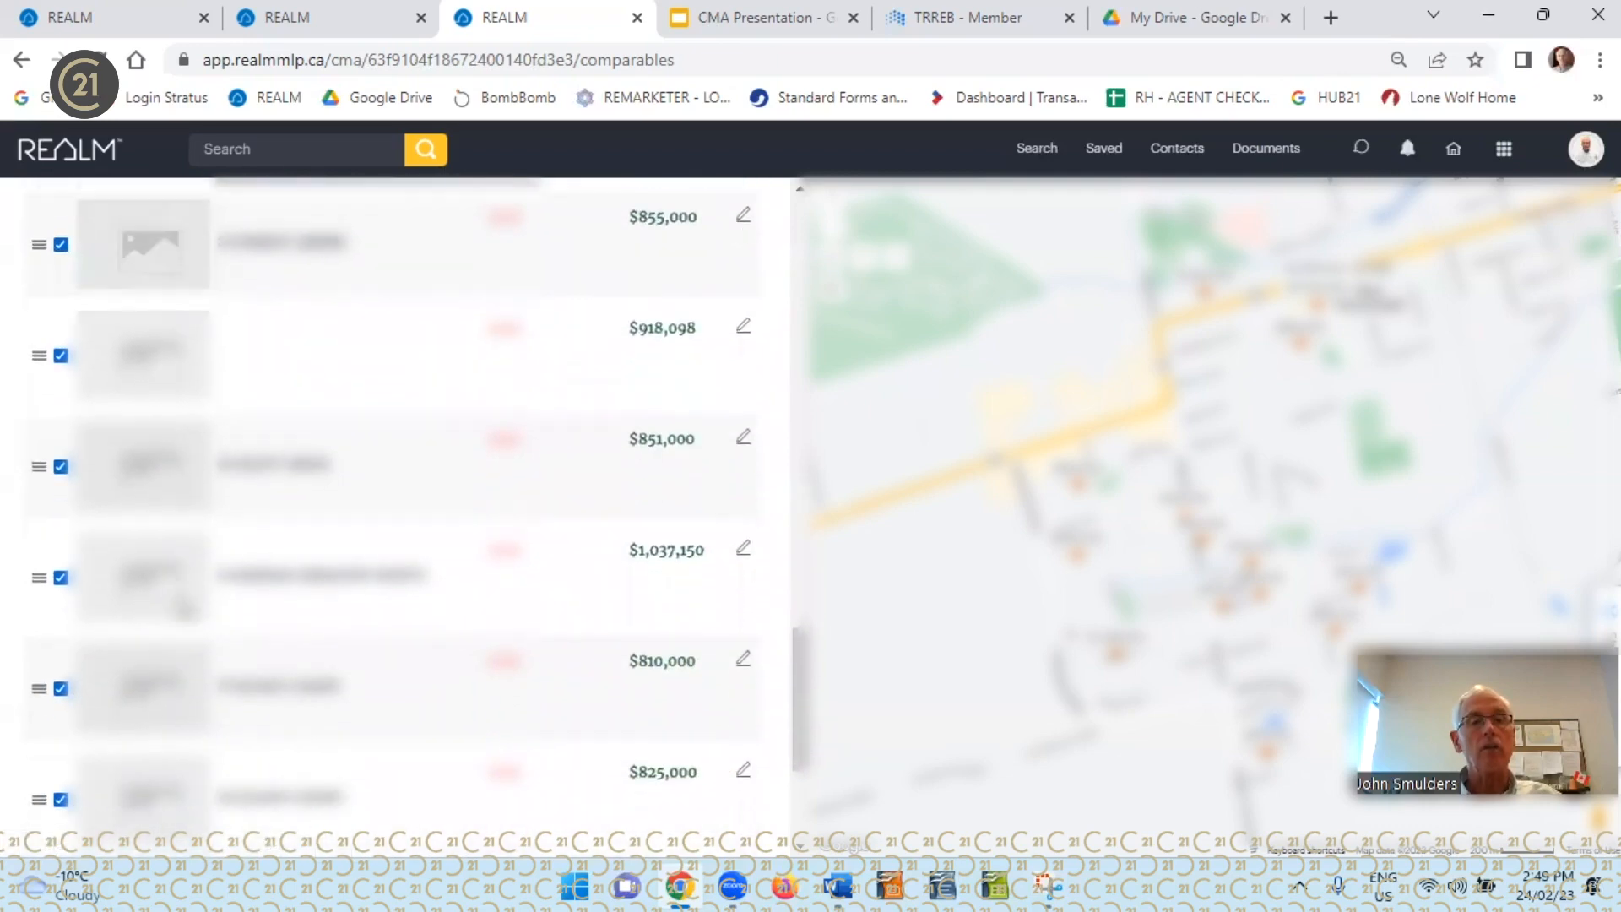
scroll(182, 608, down, 3)
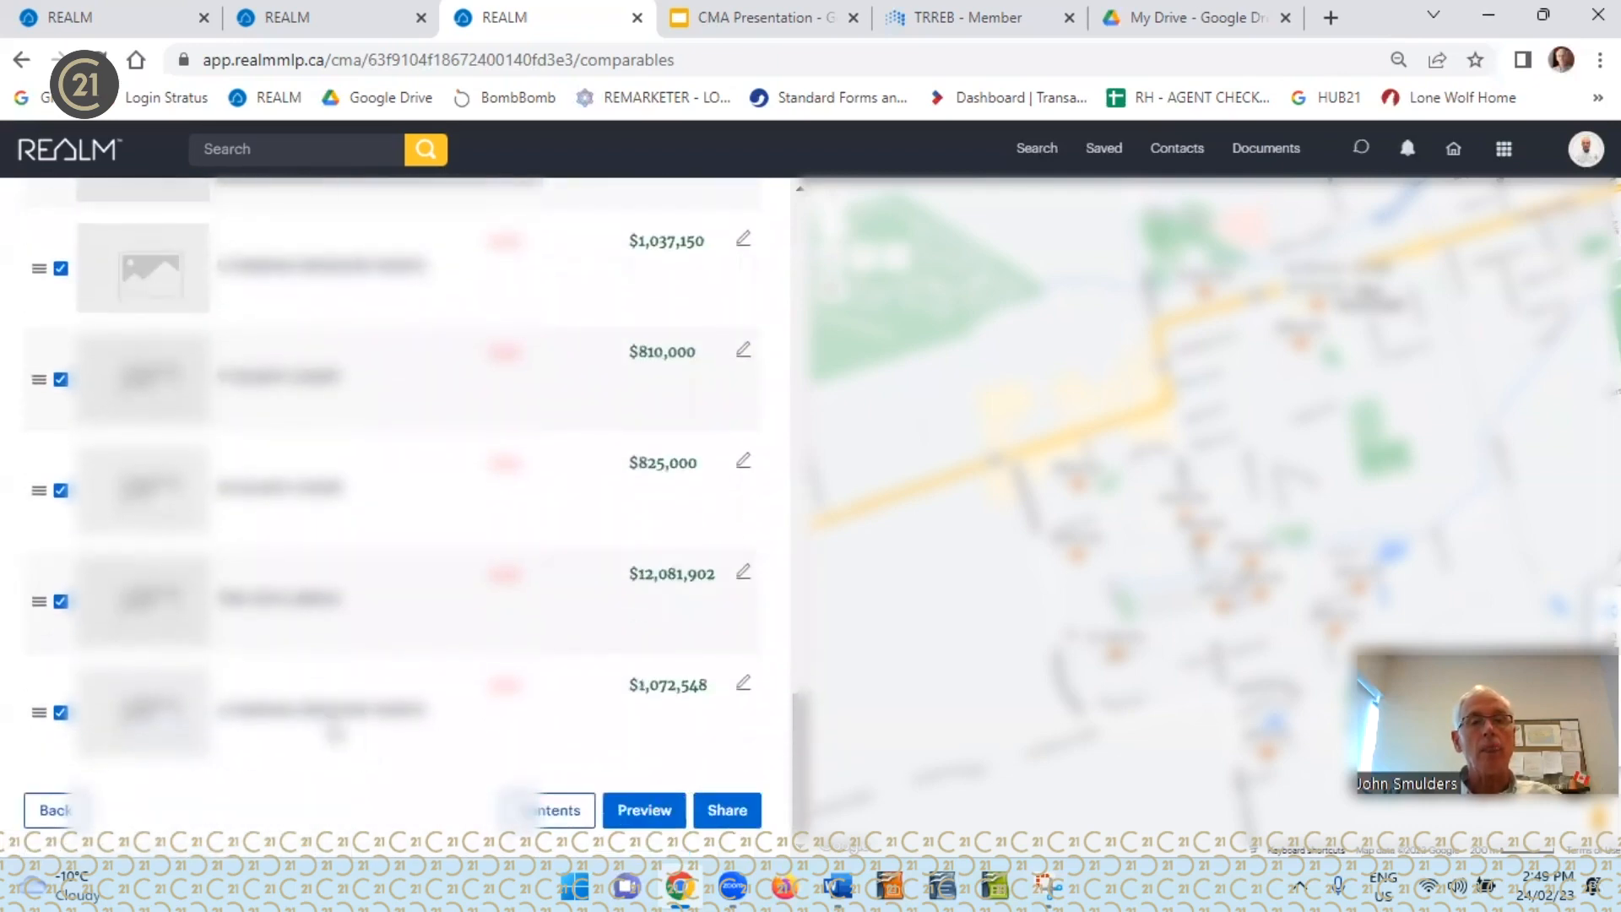
scroll(392, 507, up, 9)
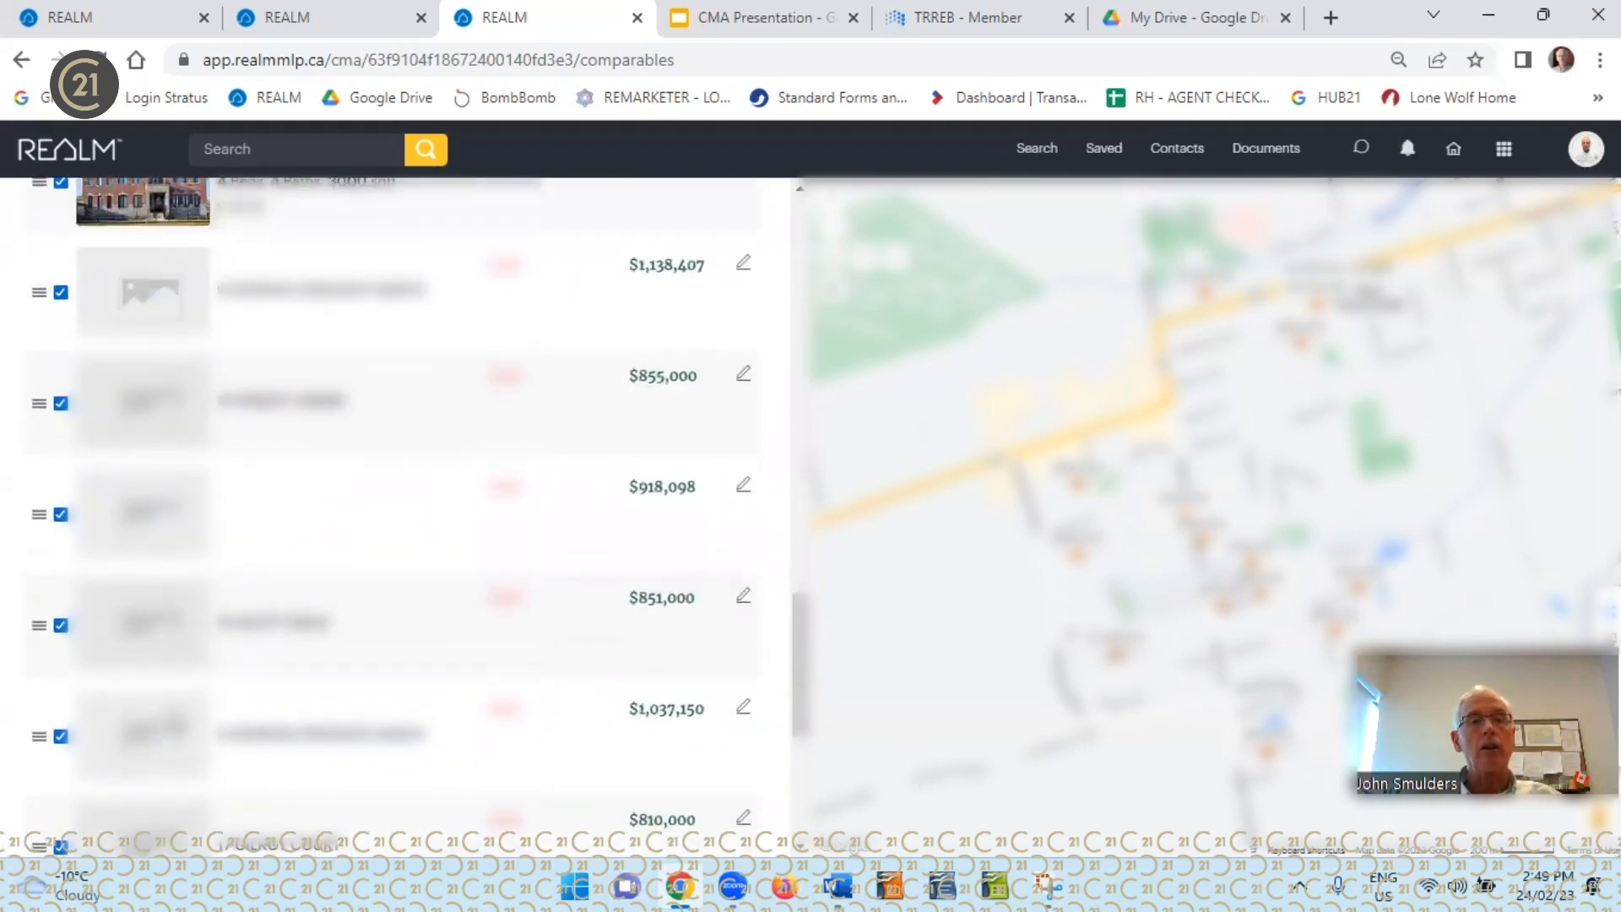
scroll(179, 724, up, 1)
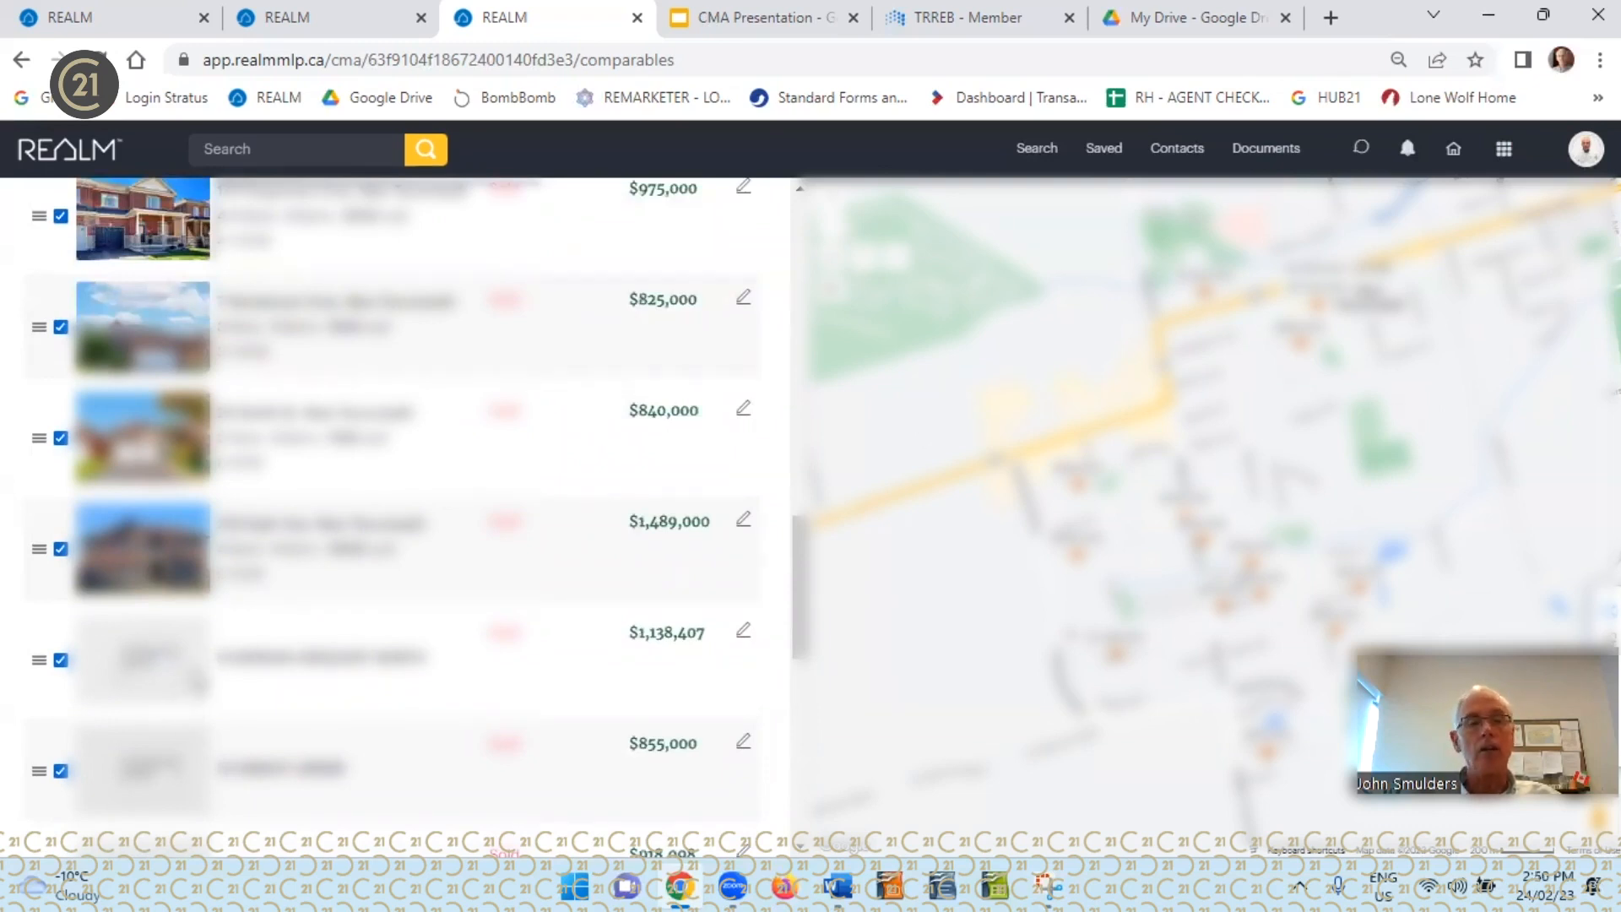
scroll(197, 682, up, 10)
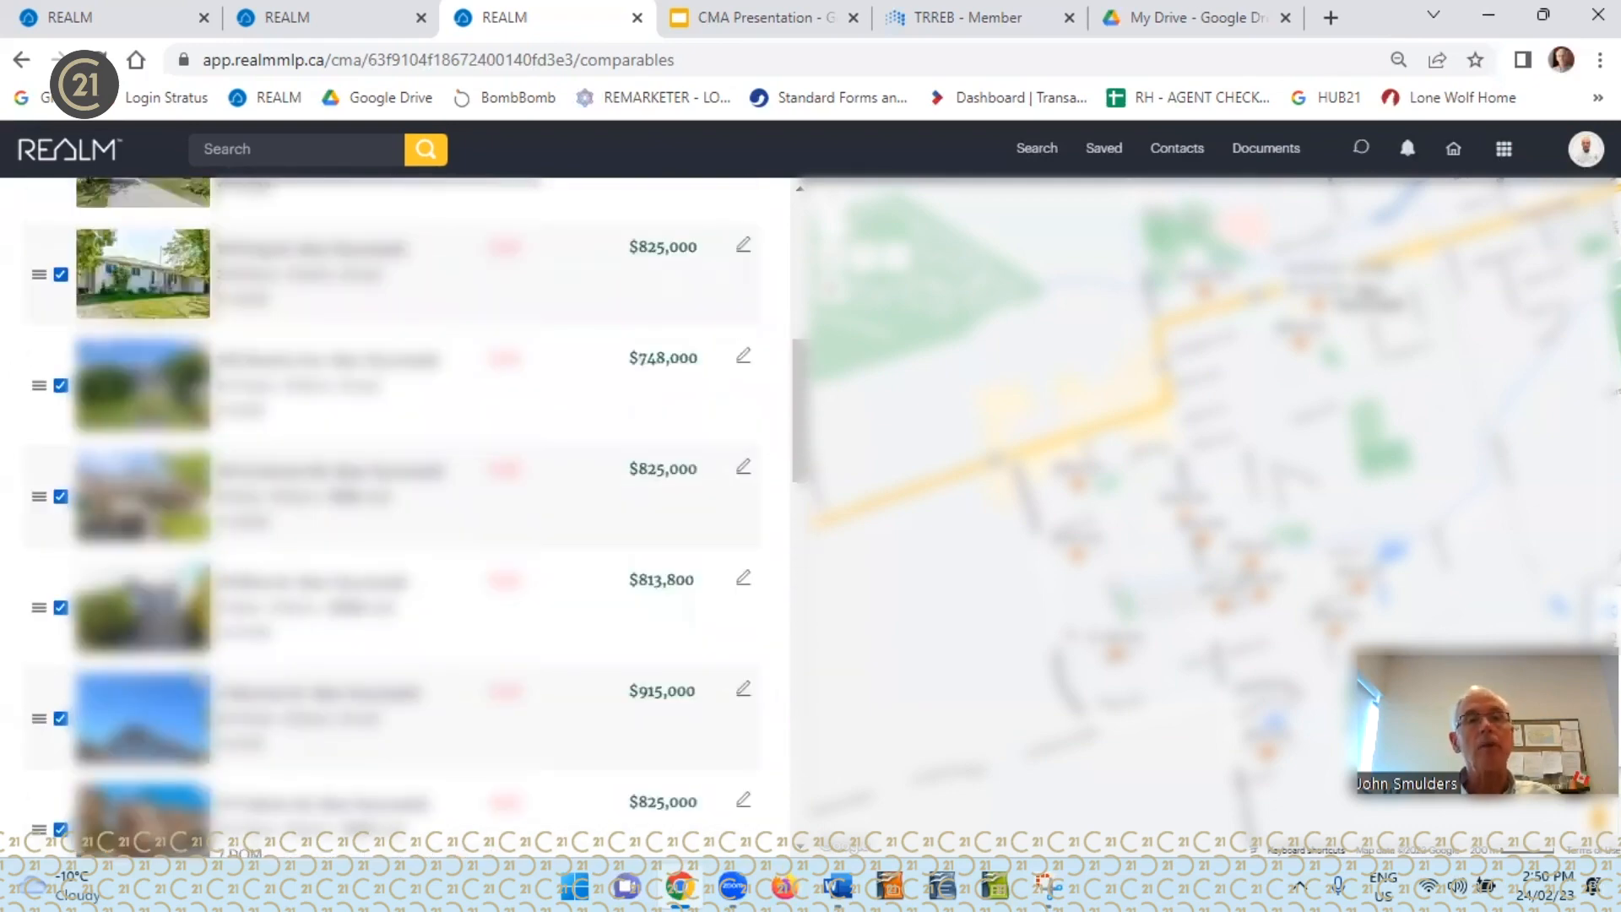
scroll(196, 679, up, 8)
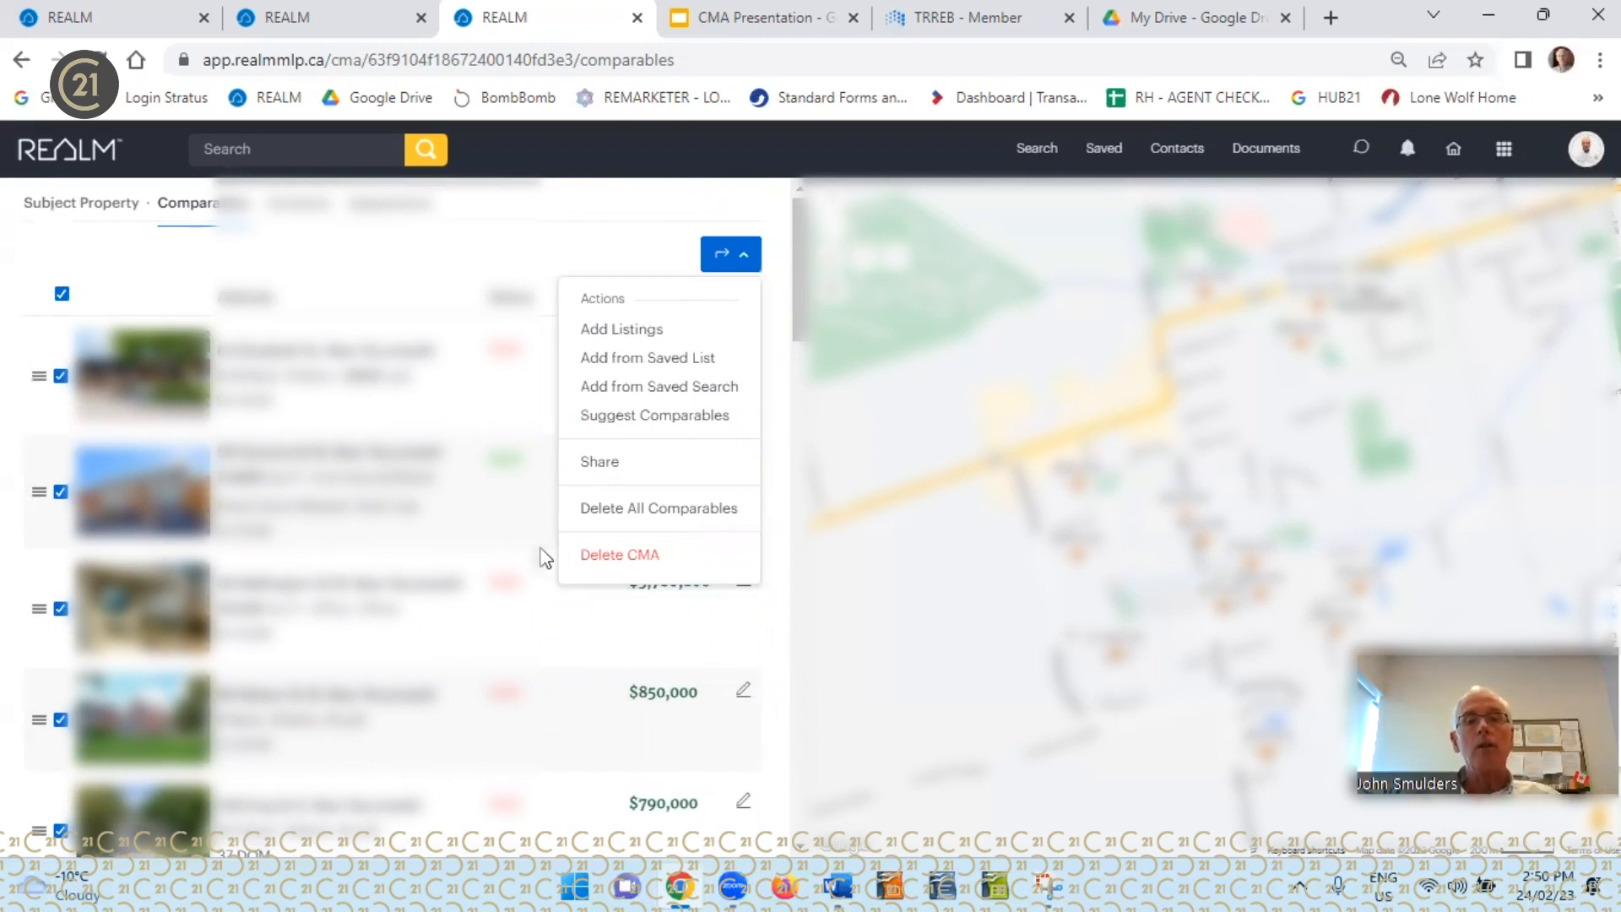
click(632, 509)
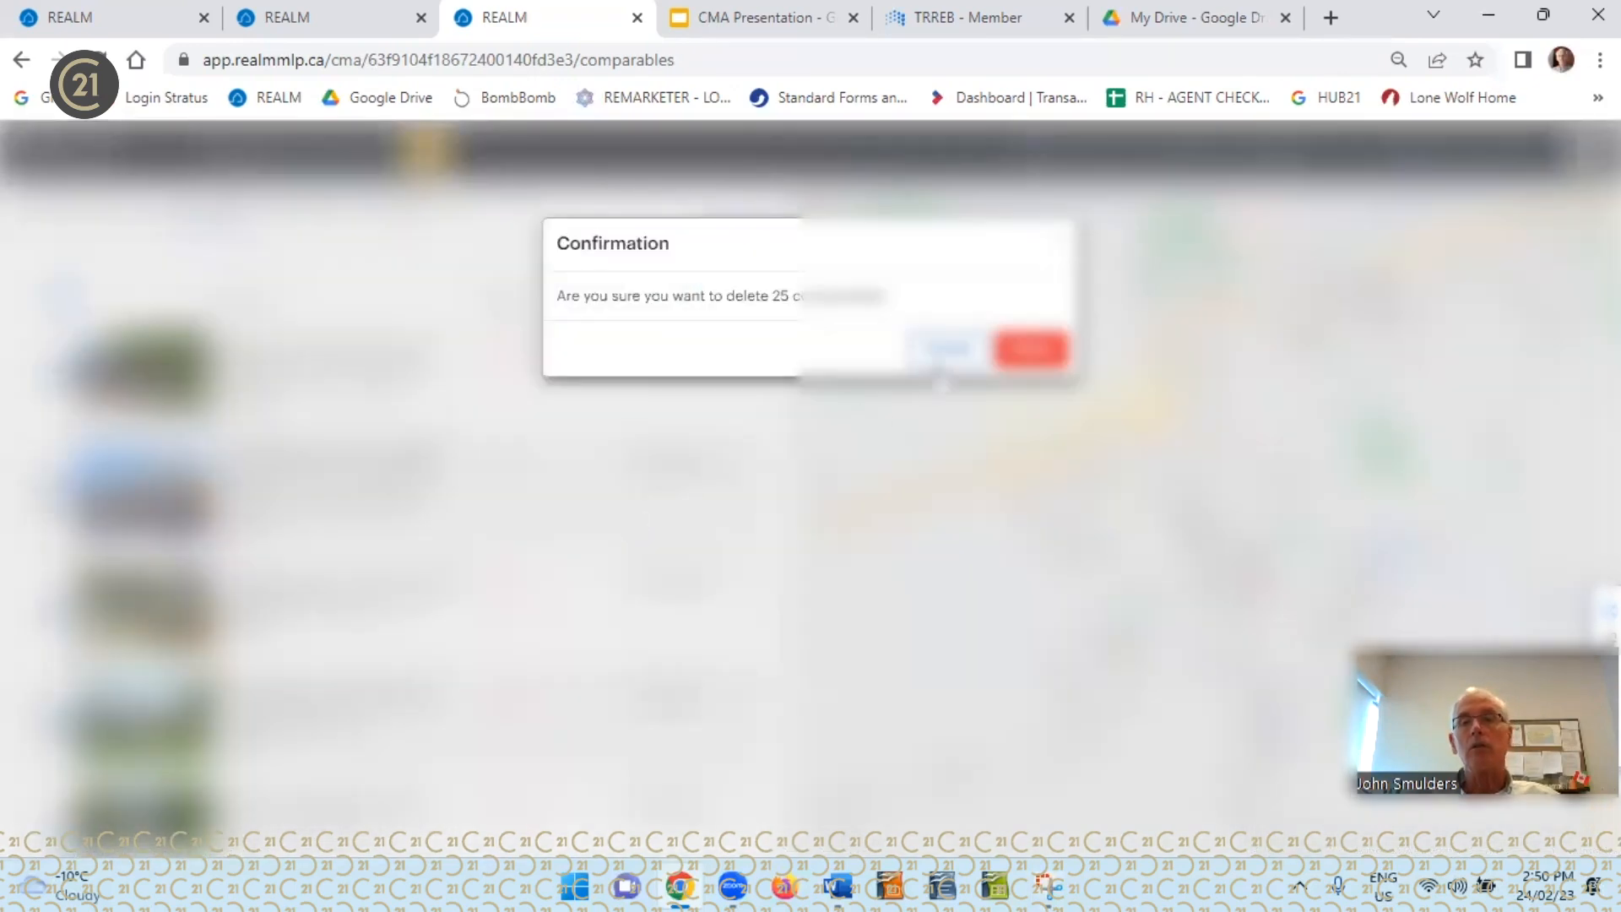
click(1022, 348)
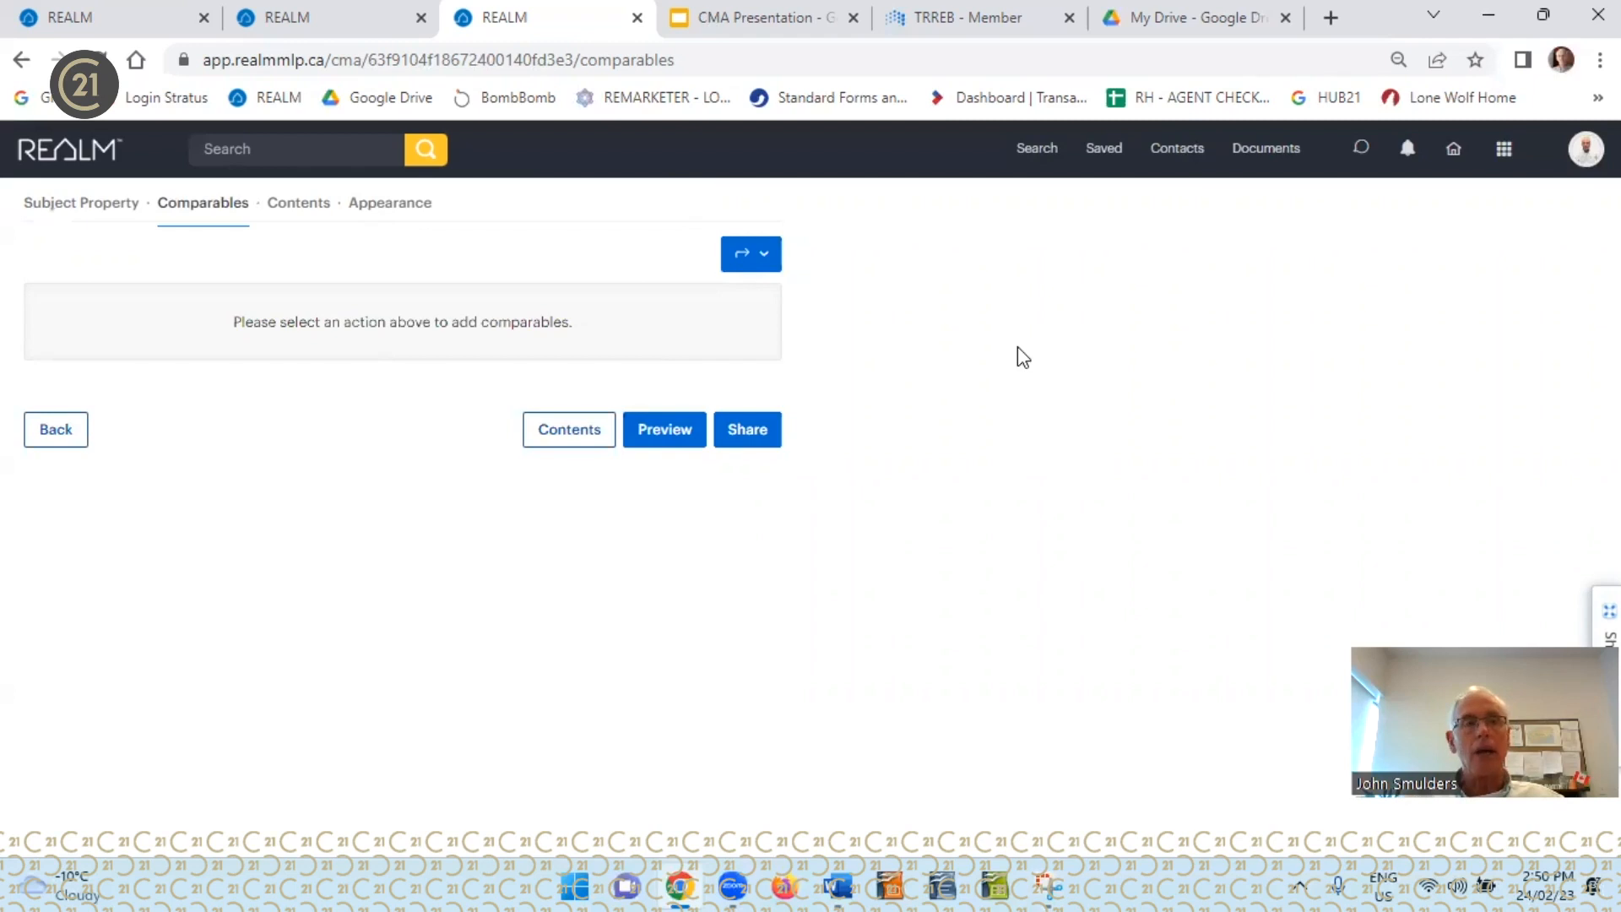
Open Add Listings for the emptied CMA, ready to search by address or MLS number
click(768, 264)
click(672, 333)
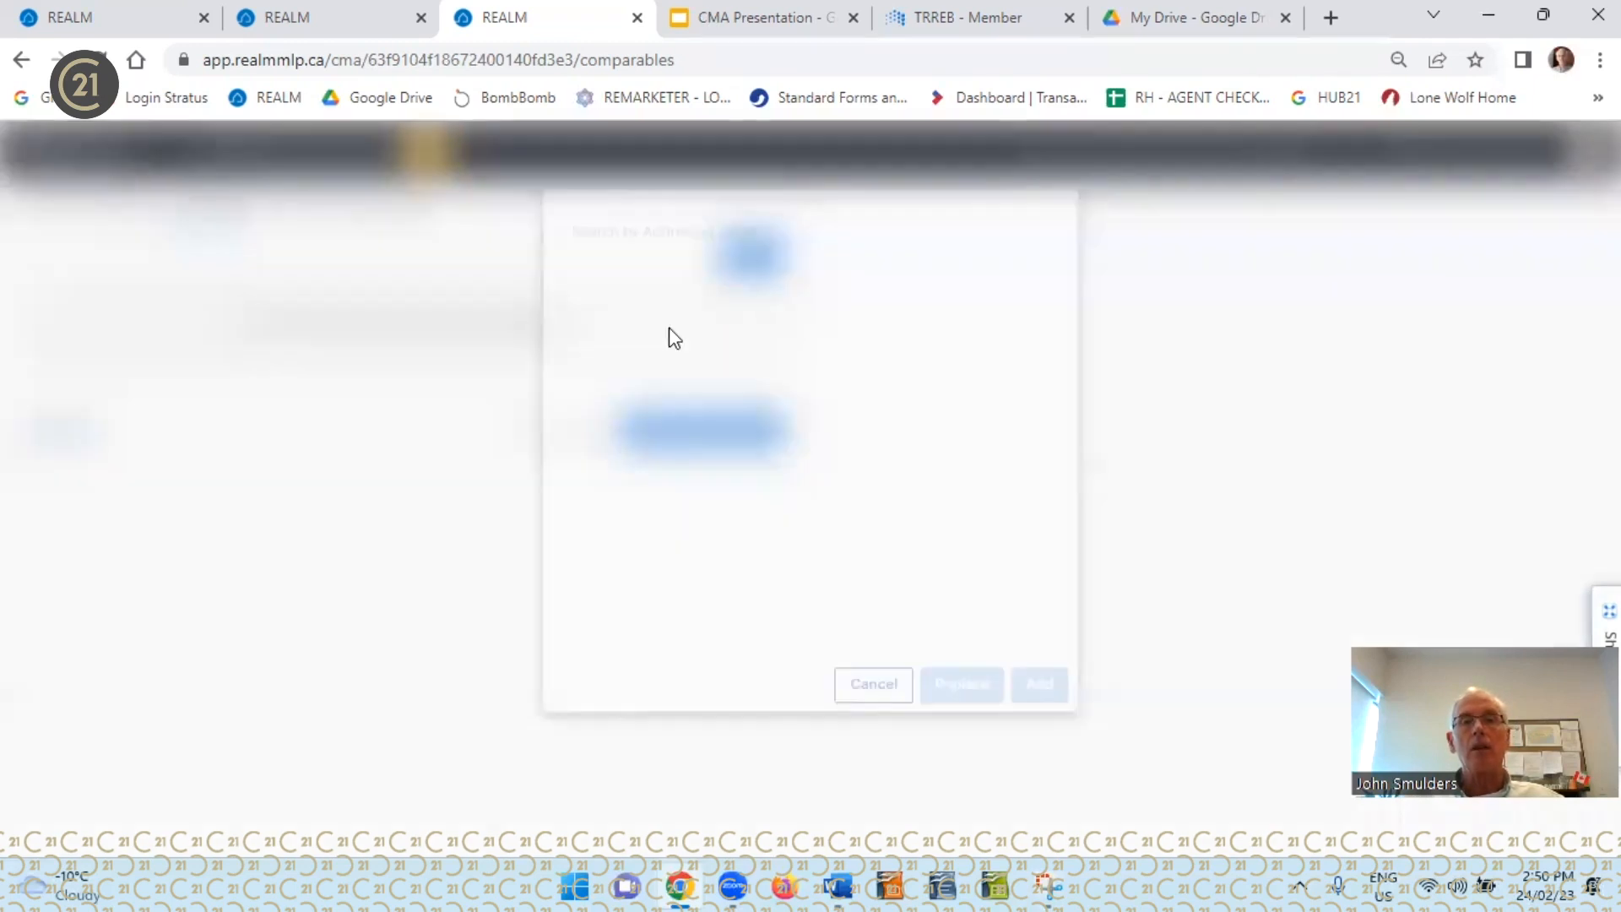
click(686, 302)
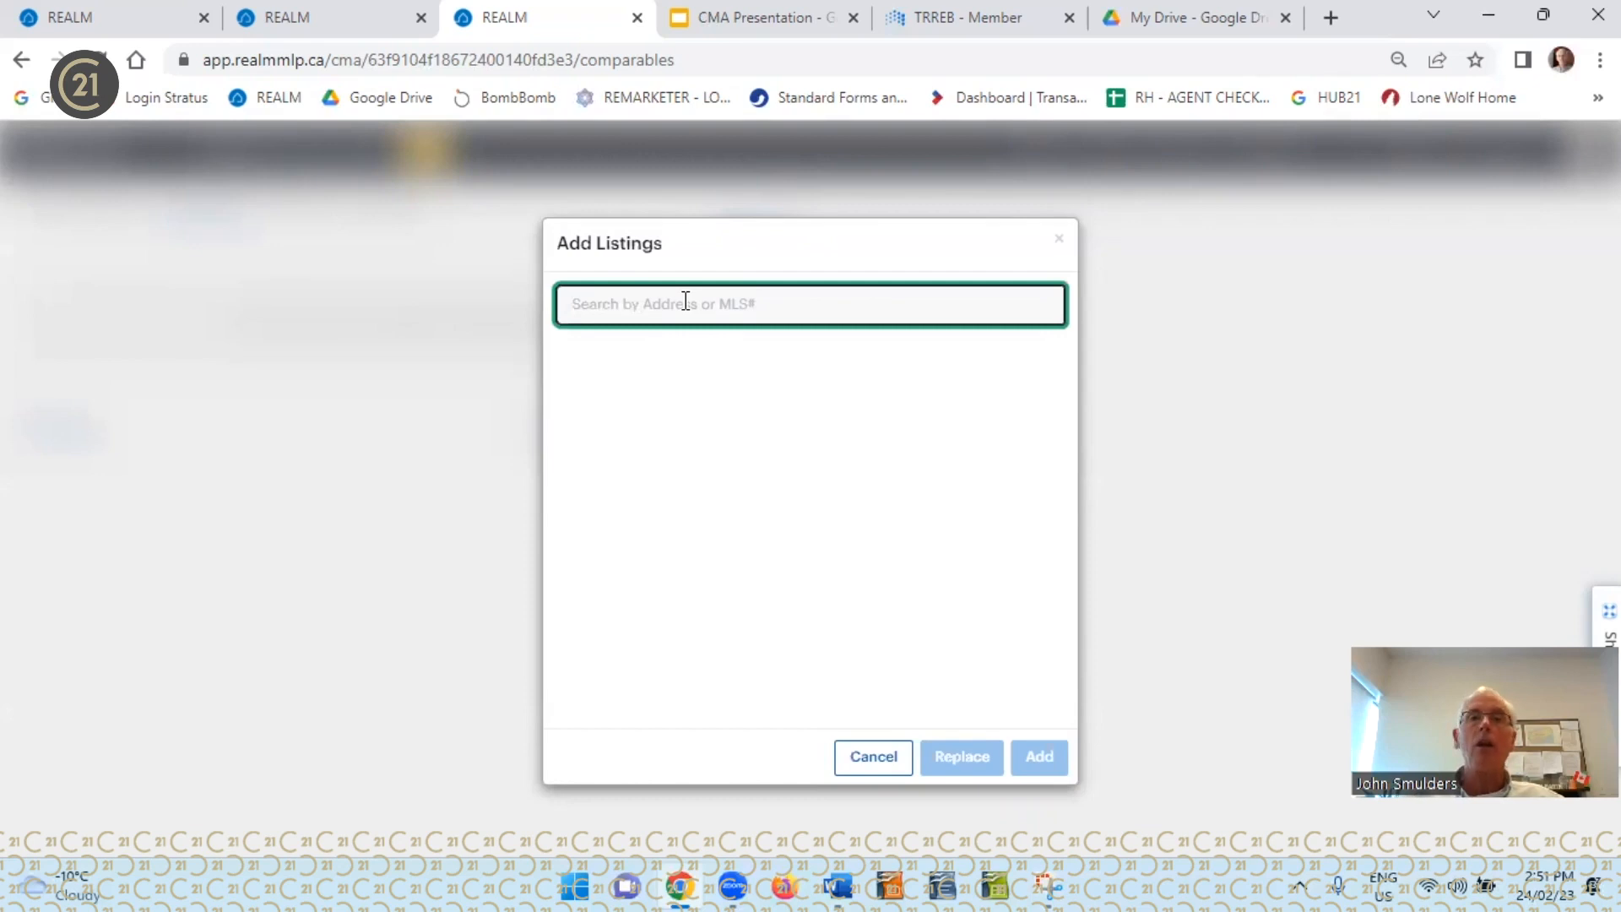
Switch to the other open REALM page and open the Training Webinar registration site from the available apps
click(325, 25)
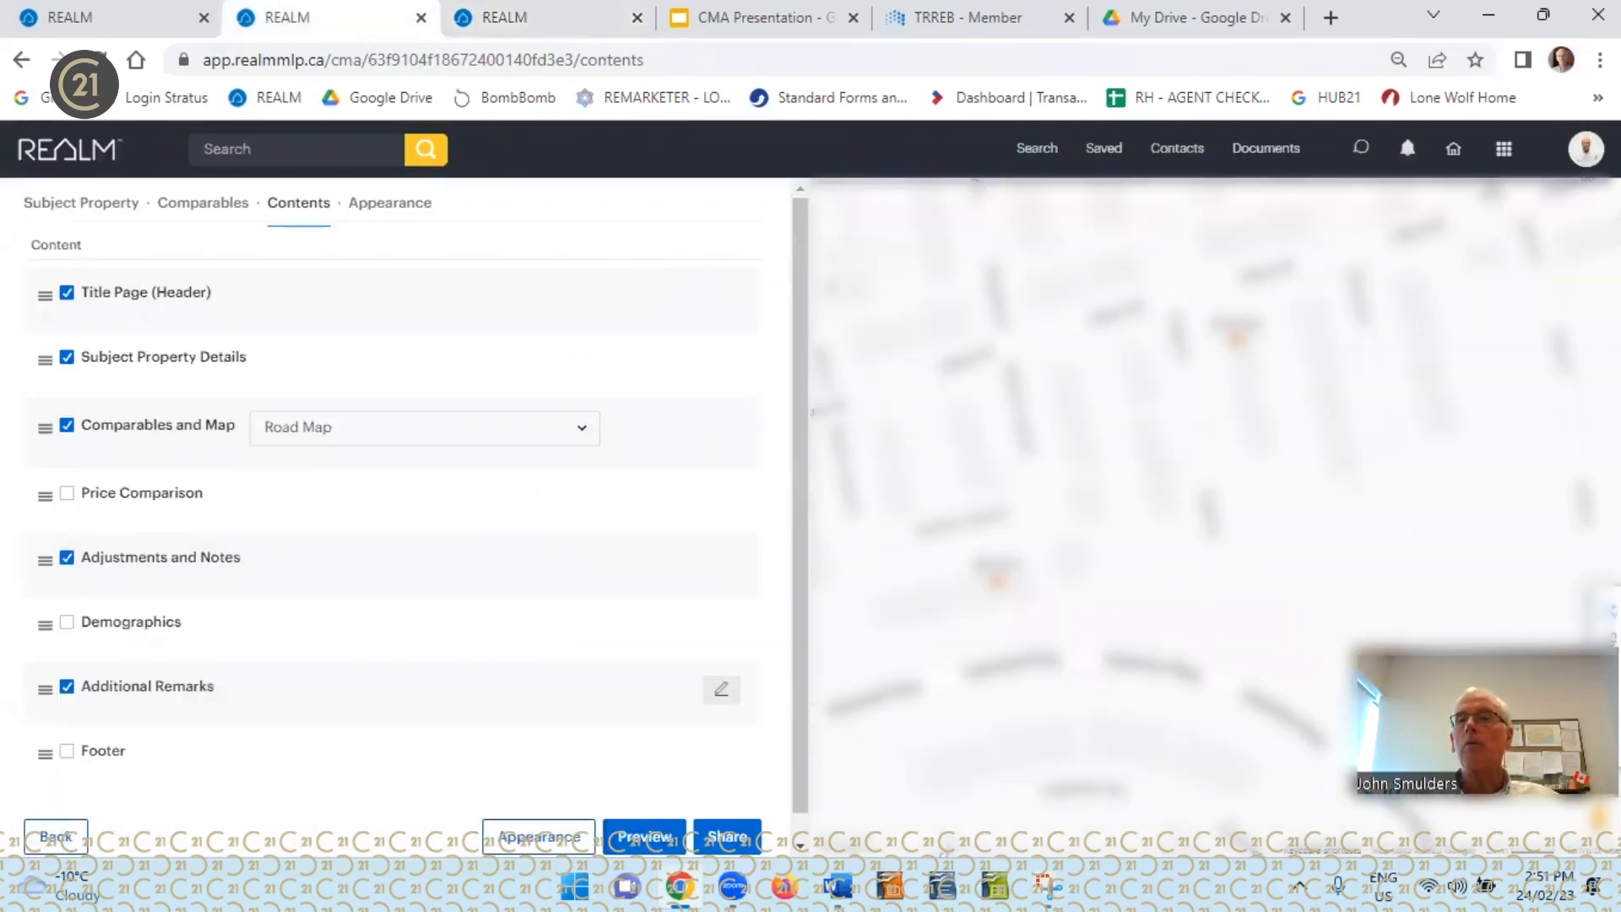
click(1505, 154)
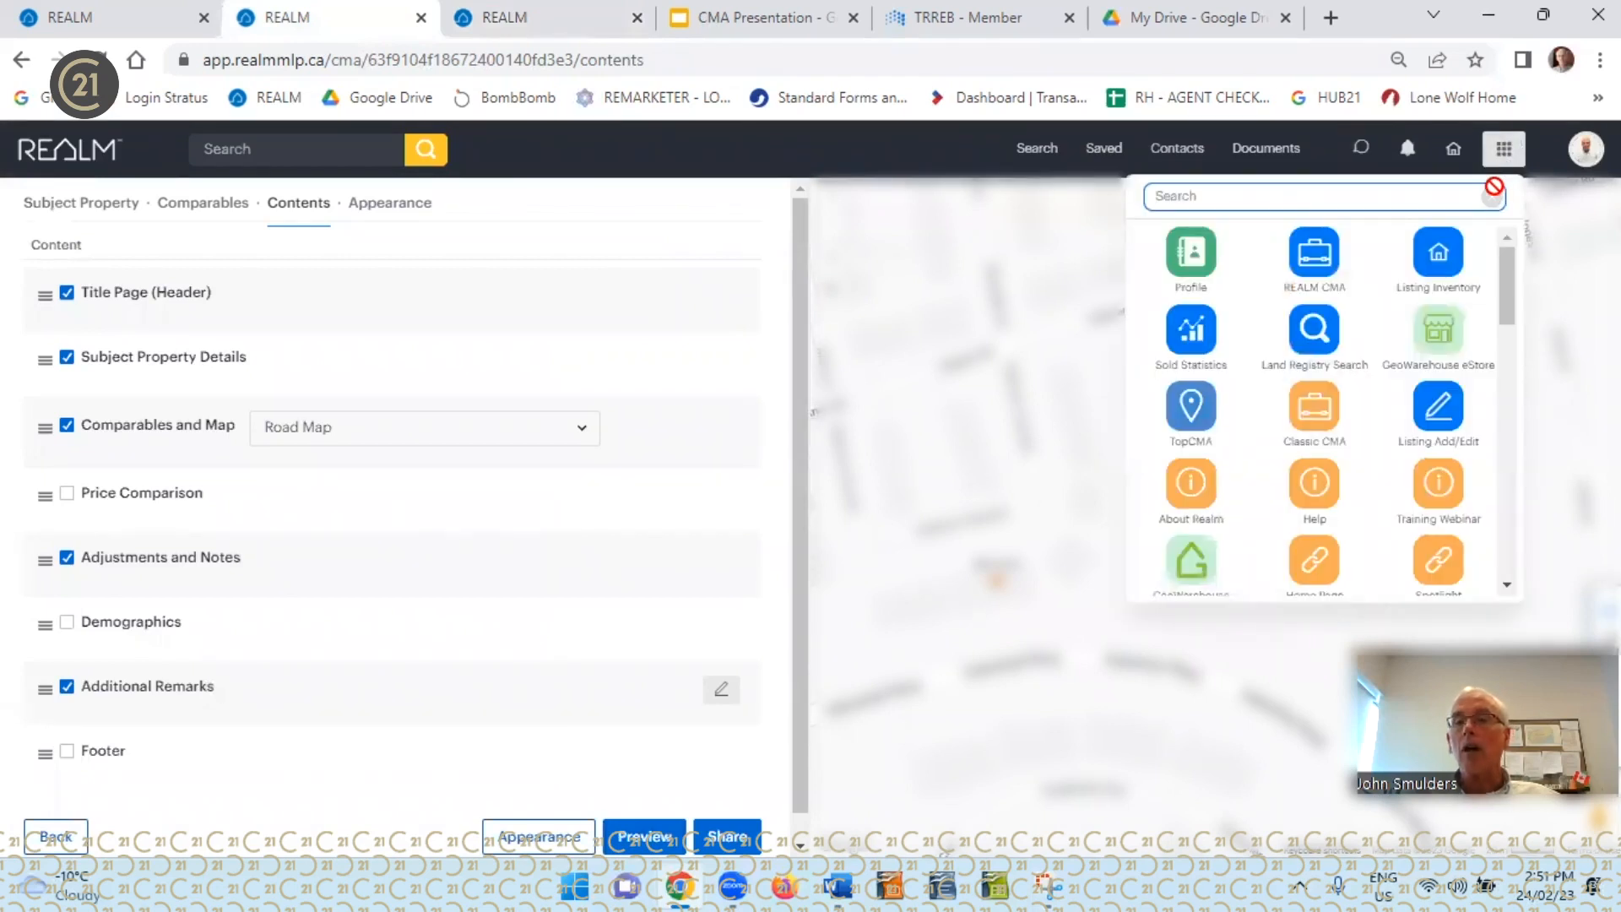
click(1446, 488)
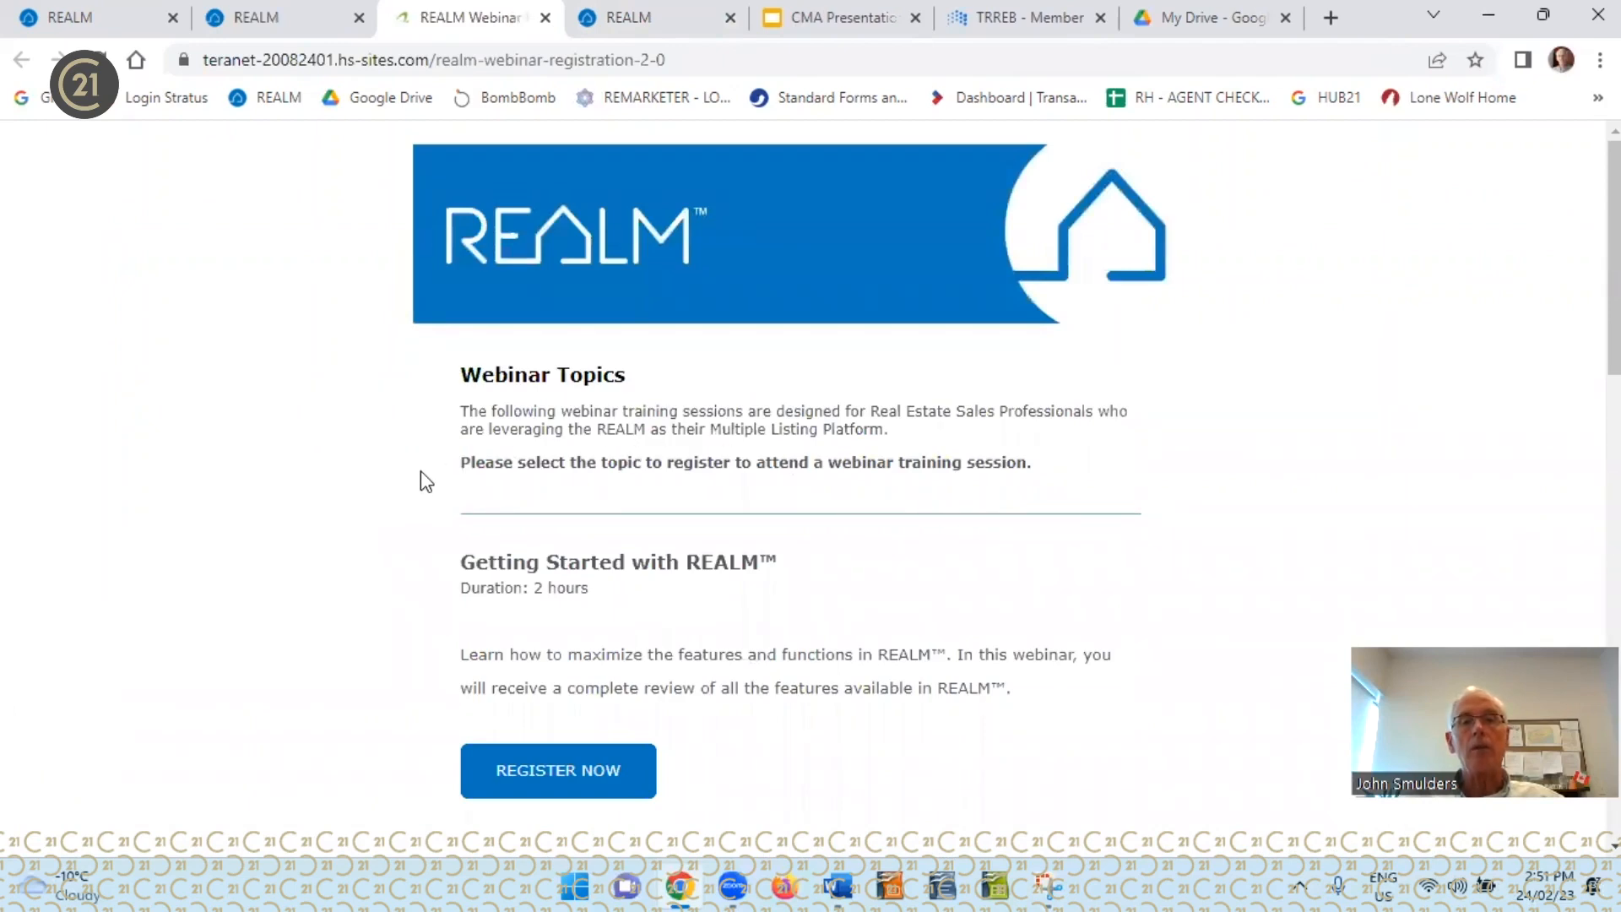
Review the REALM webinar topics on offer, including their durations and descriptions and the Comparative Market Analysis session
scroll(421, 470, down, 2)
scroll(423, 466, down, 4)
scroll(431, 471, down, 4)
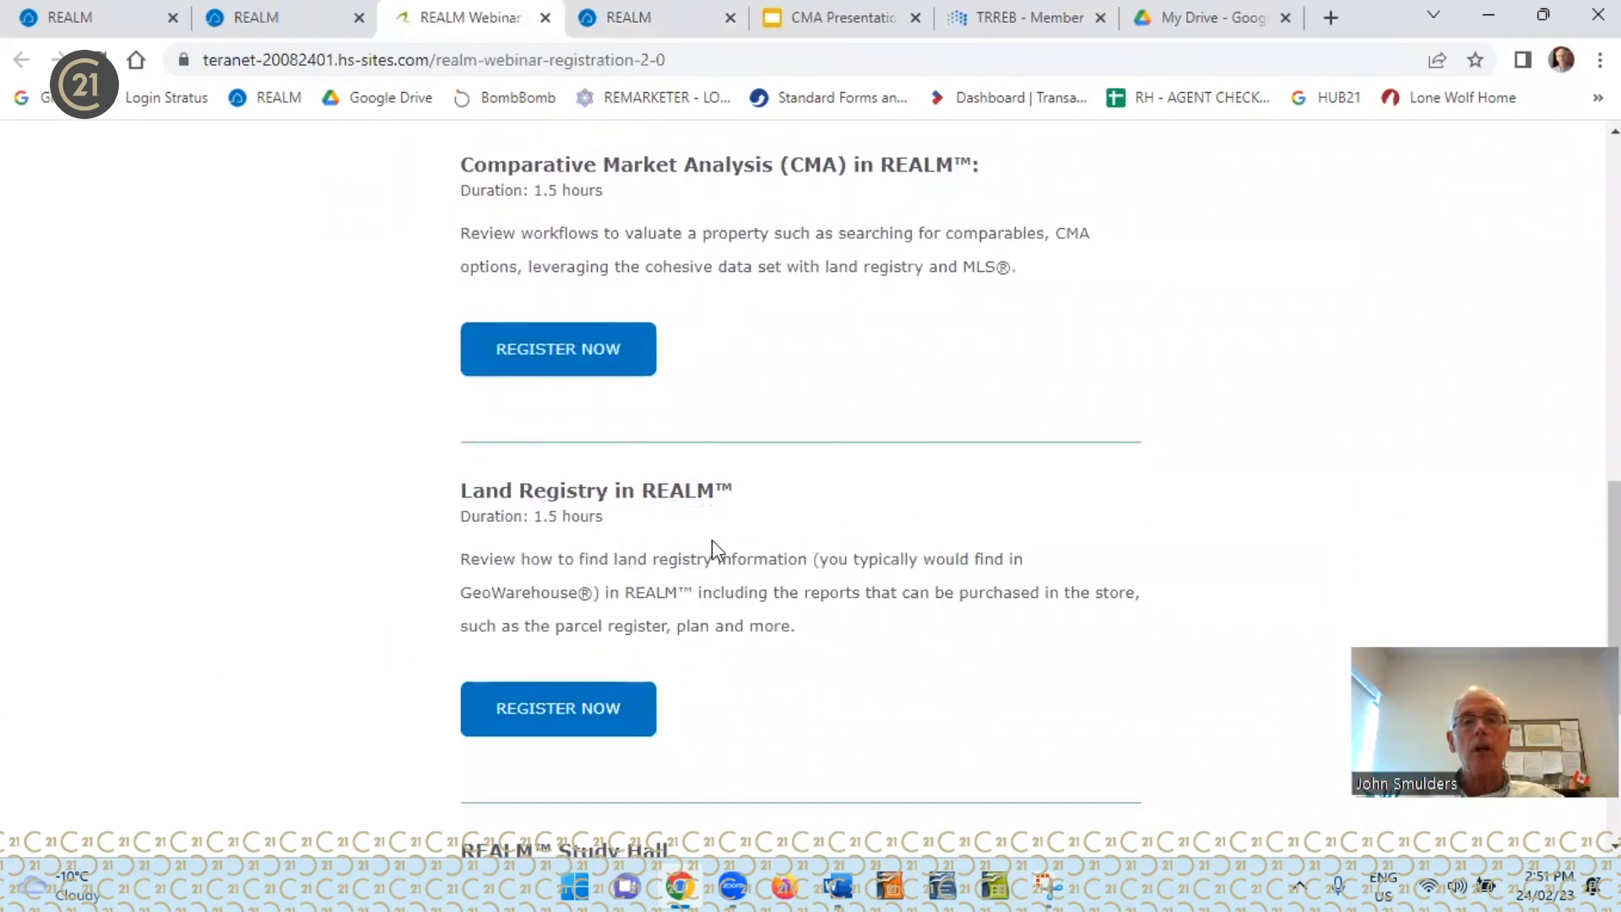
scroll(718, 545, down, 4)
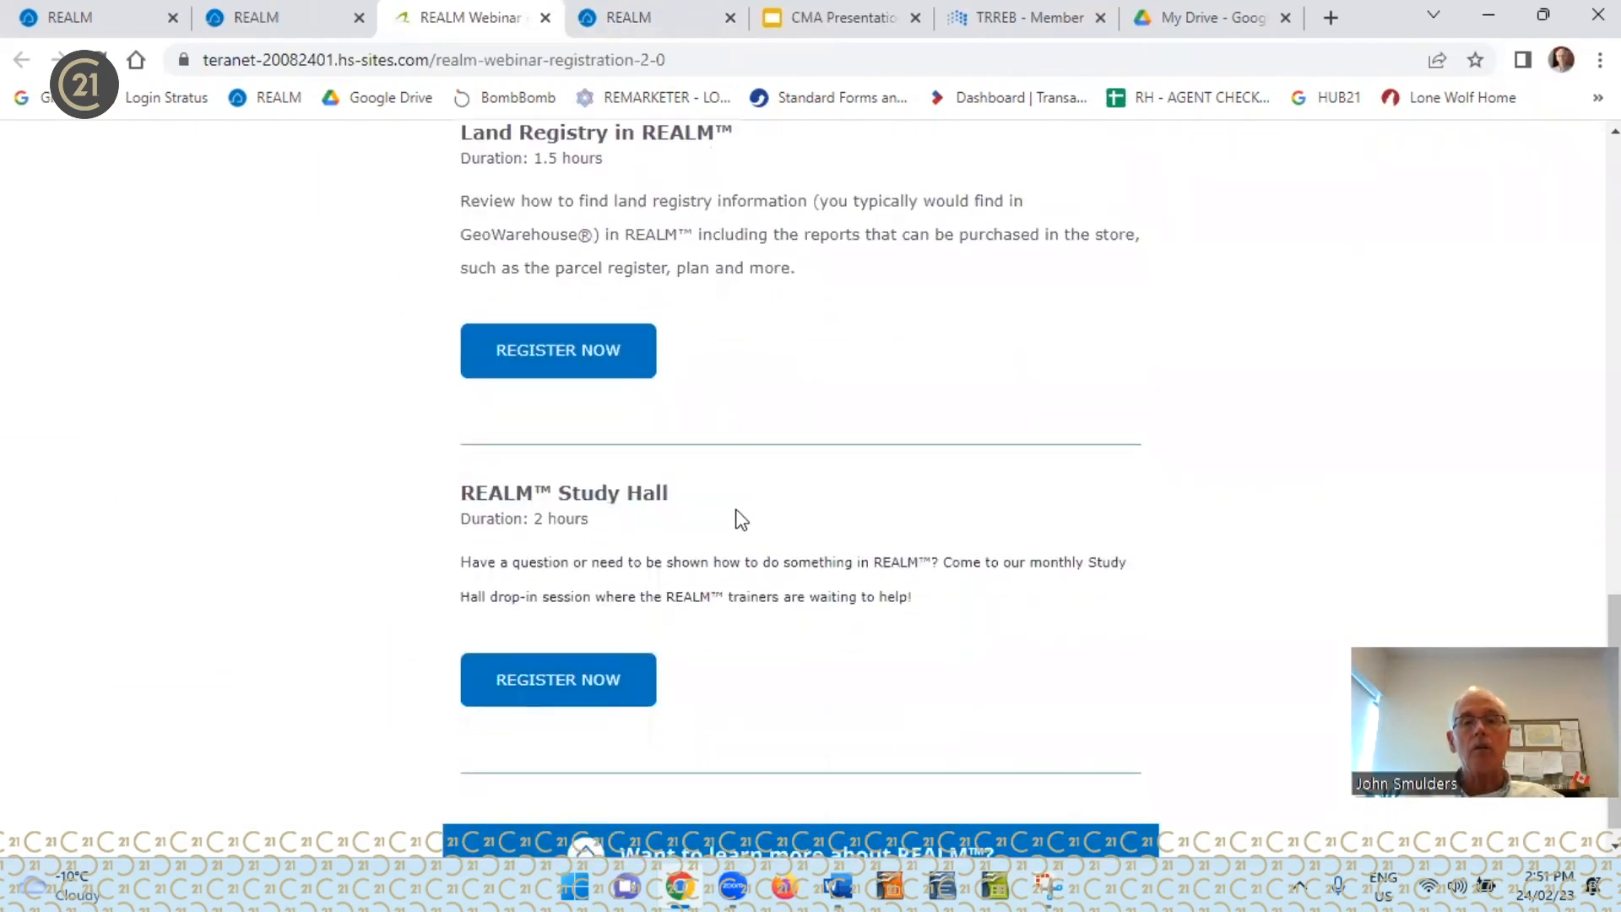
scroll(733, 517, down, 1)
scroll(741, 519, up, 2)
scroll(741, 518, up, 5)
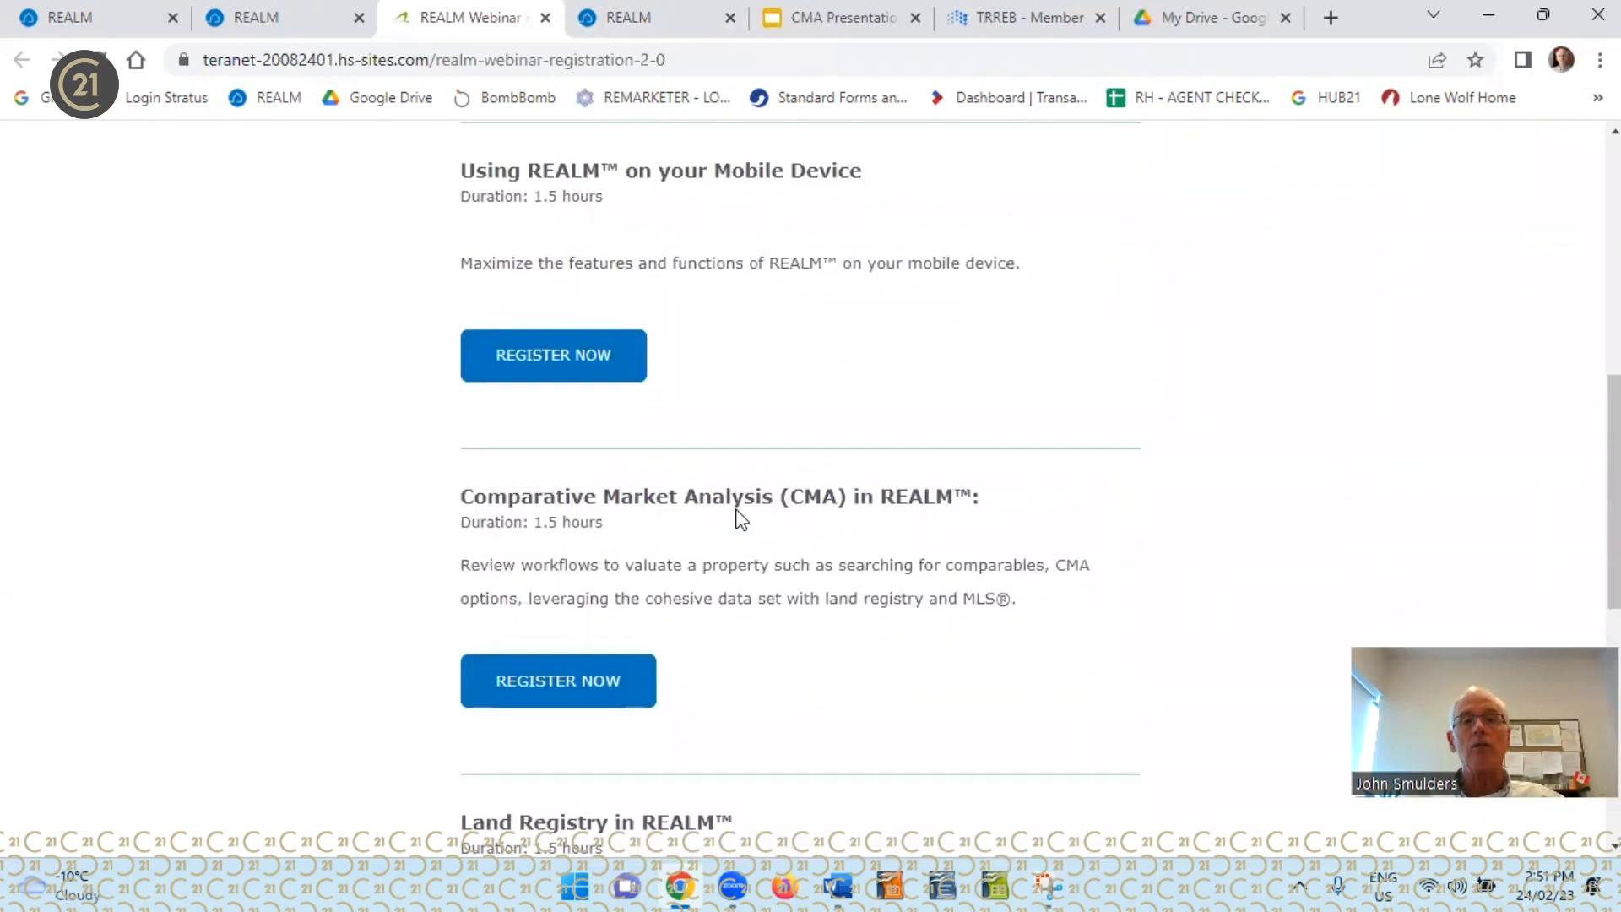
scroll(740, 515, up, 1)
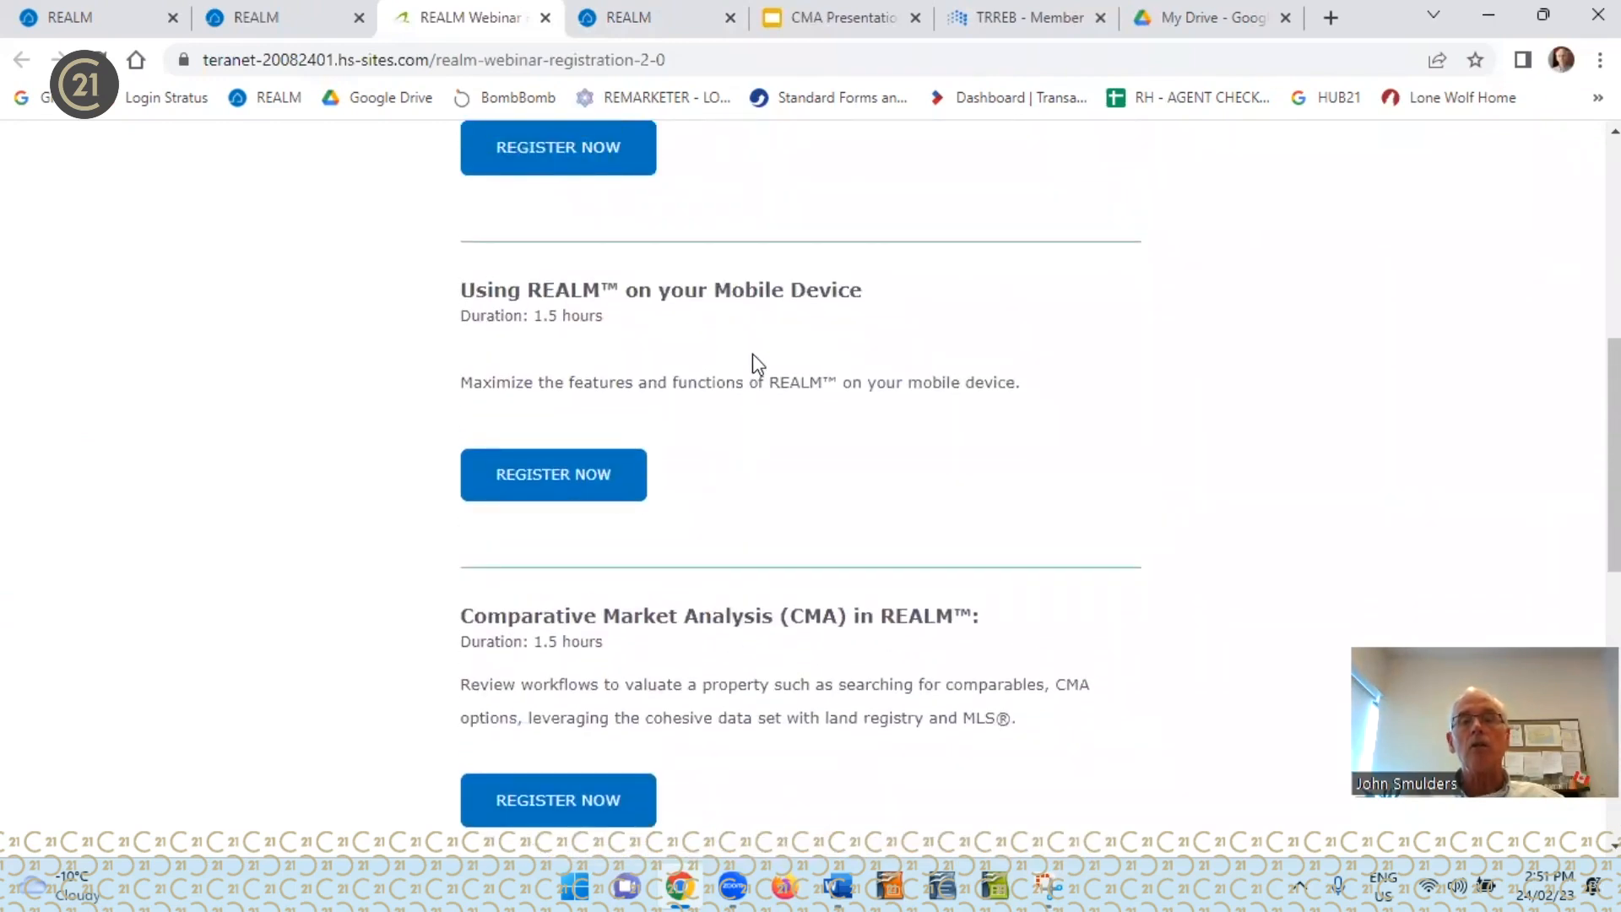
scroll(752, 353, up, 3)
scroll(755, 353, up, 3)
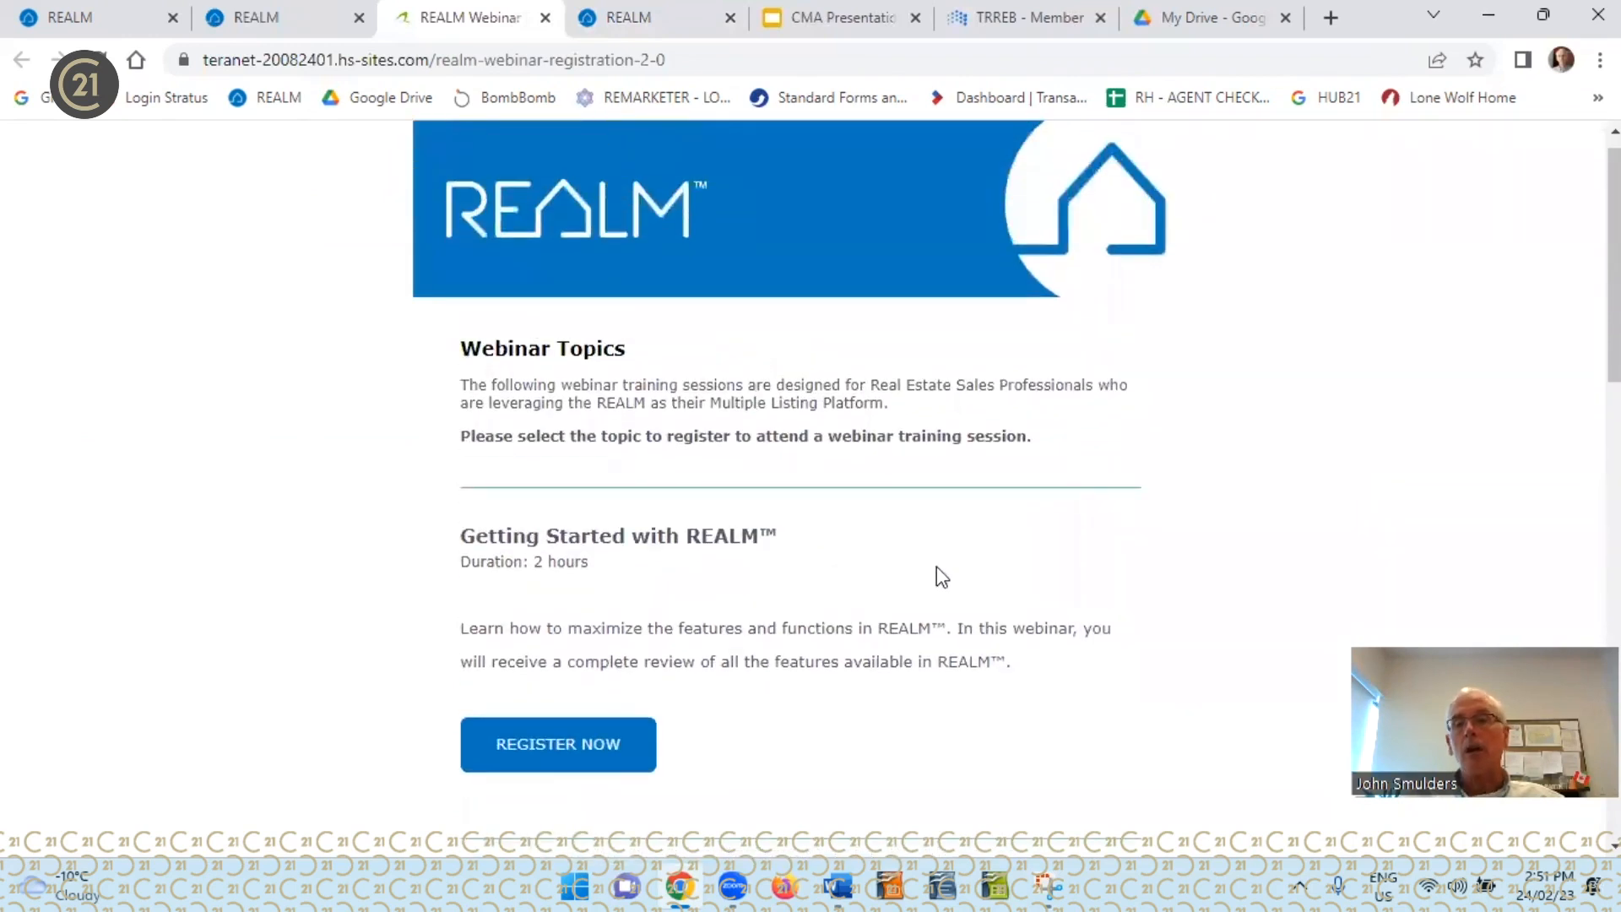
scroll(937, 574, down, 4)
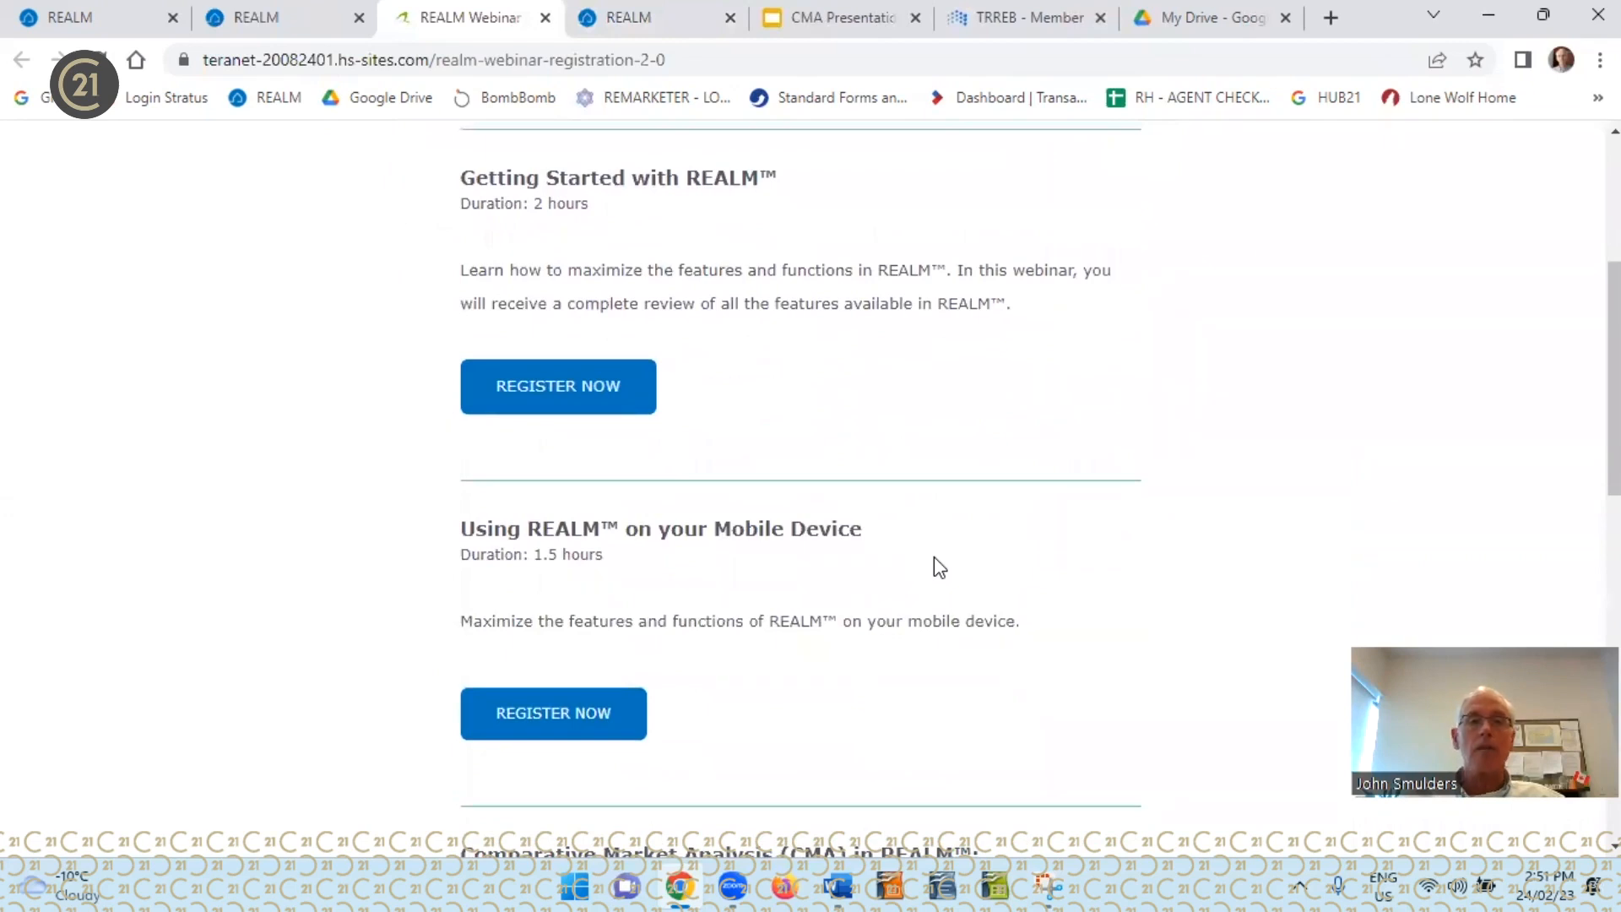
scroll(937, 566, up, 4)
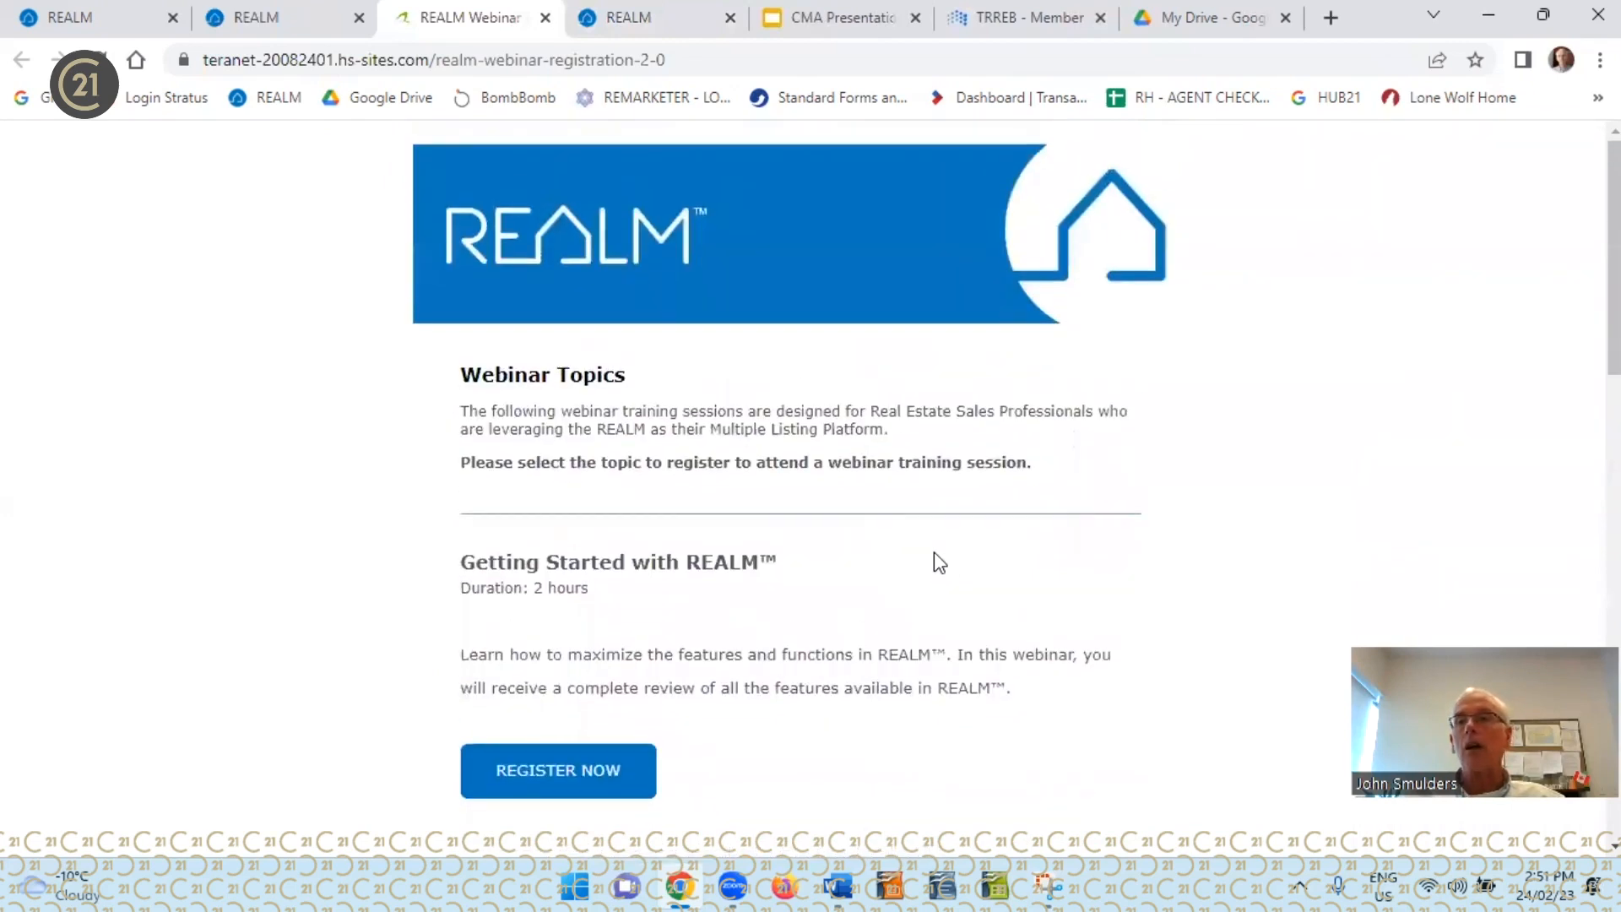